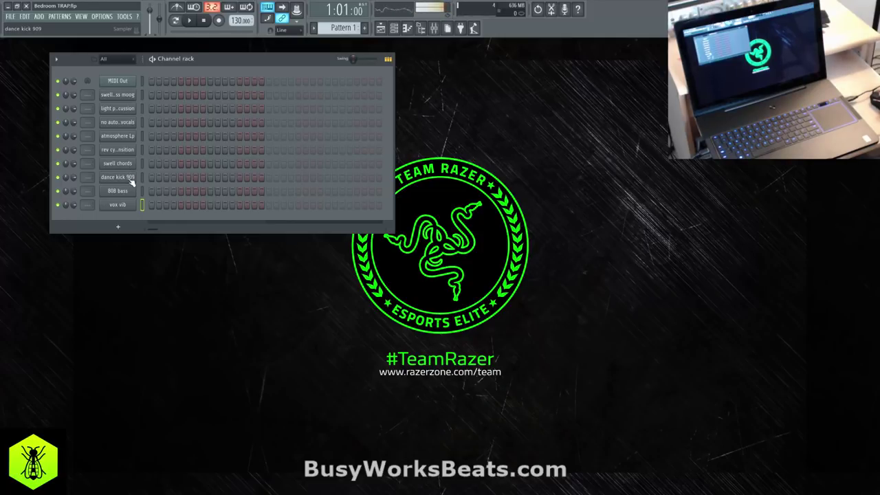
Lower the microphone mixer track's volume fader slightly and return to the Channel rack.
{"action": "left_click", "coordinate": [440, 30]}
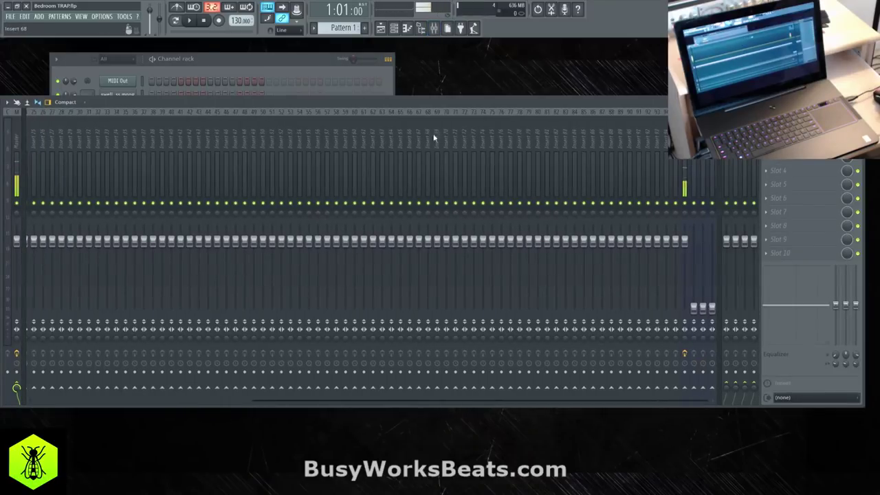
{"action": "left_click_drag", "start_coordinate": [678, 242], "coordinate": [684, 251]}
{"action": "left_click", "coordinate": [289, 61]}
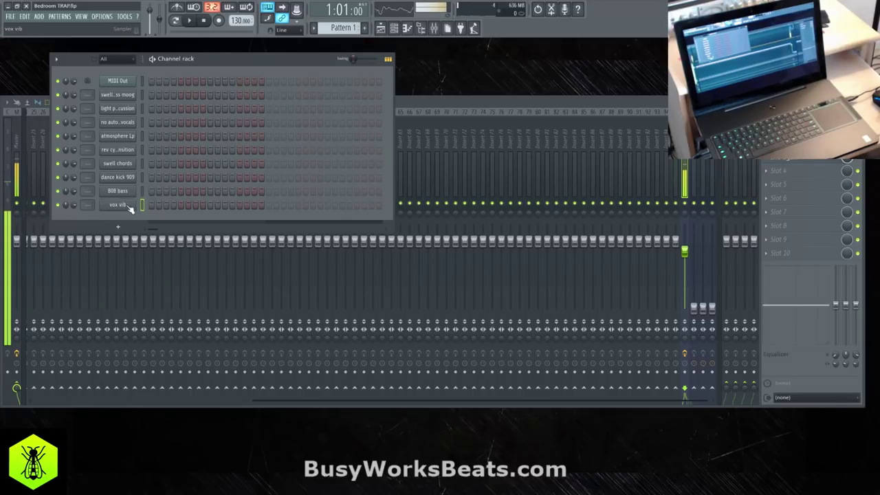
Select the first mixer insert and replace the swell bass moog channel with the Harmor synthesizer.
{"action": "left_click", "coordinate": [400, 106]}
{"action": "scroll", "coordinate": [137, 148], "scroll_direction": "up", "scroll_amount": 10}
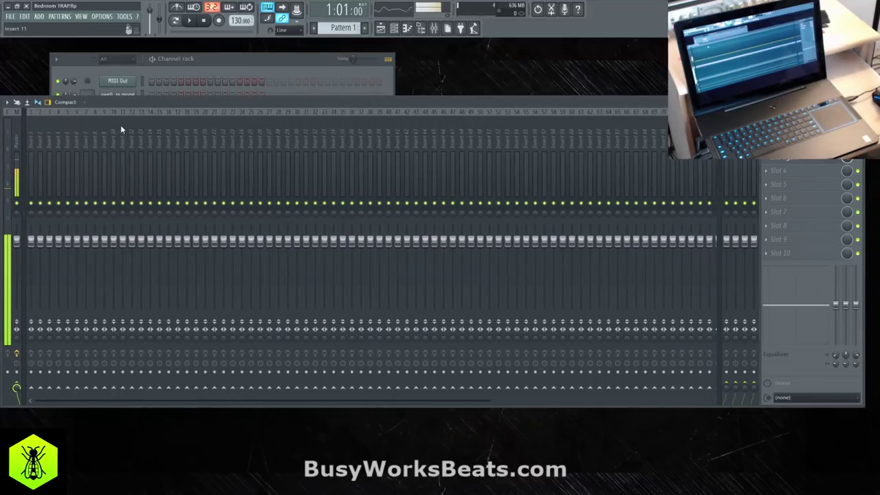
{"action": "left_click", "coordinate": [187, 76]}
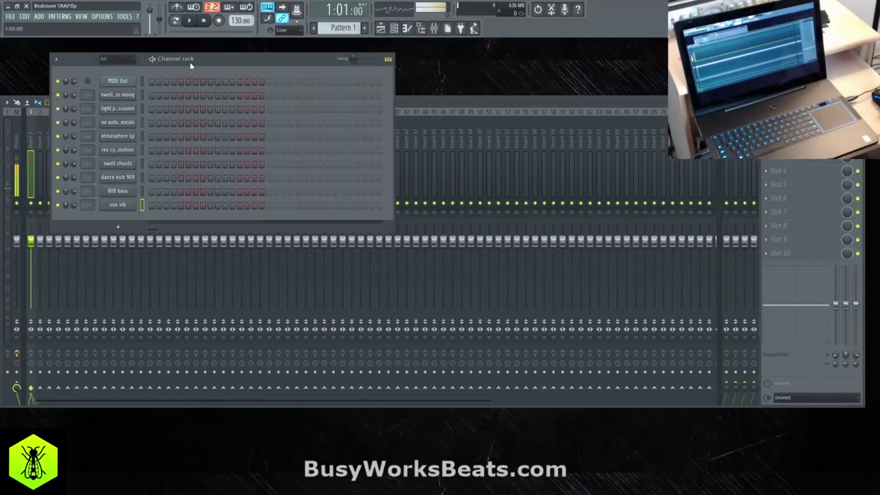
{"action": "right_click", "coordinate": [127, 98]}
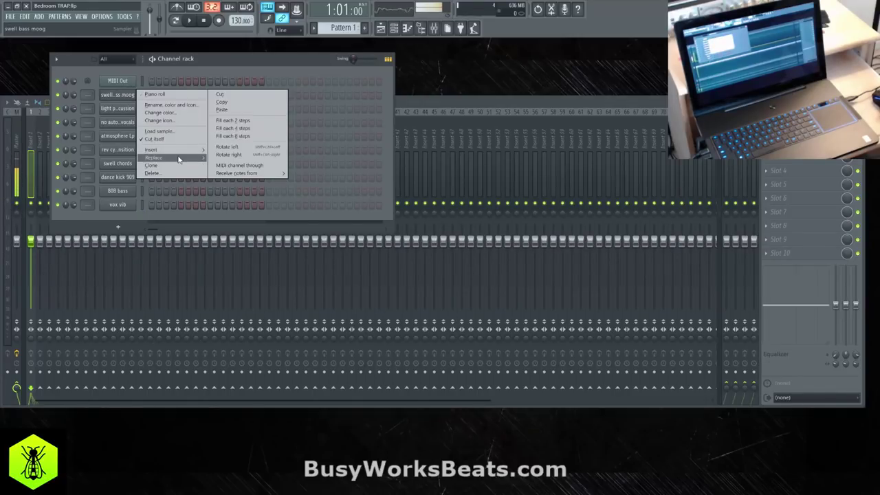
{"action": "mouse_move", "coordinate": [182, 158]}
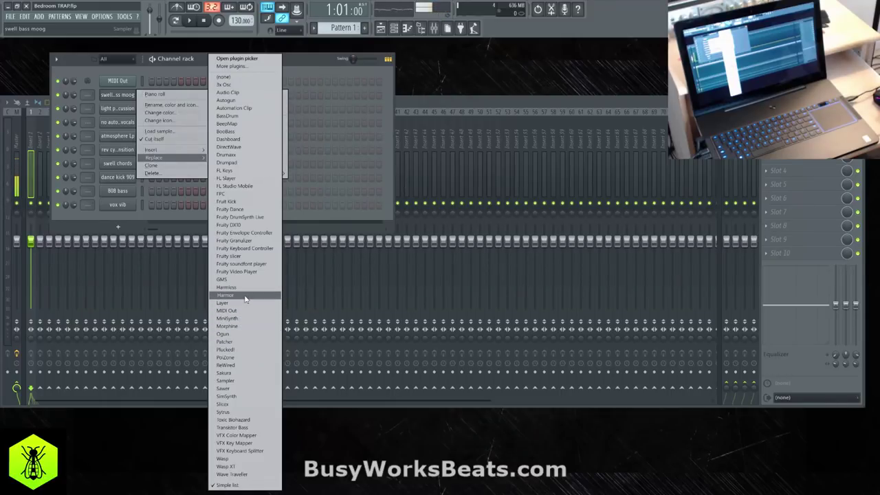
{"action": "left_click", "coordinate": [245, 296]}
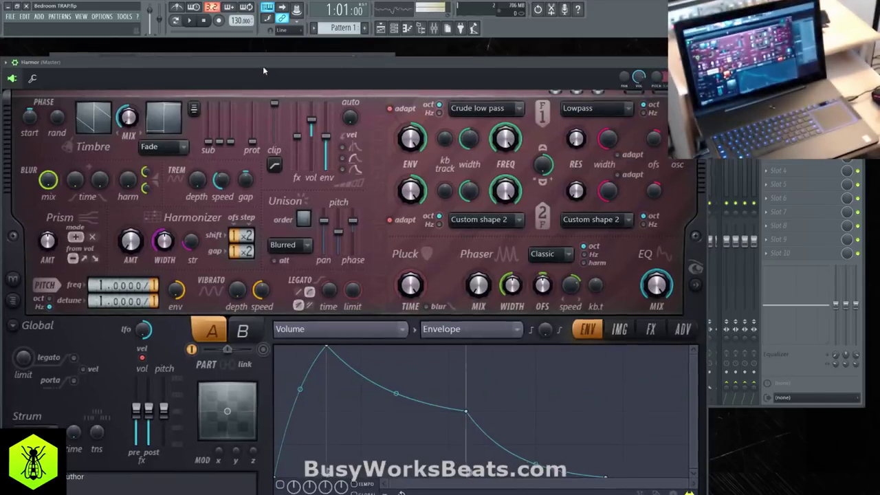
Show Harmor's spectral display and lower the filter 1 frequency.
{"action": "left_click_drag", "start_coordinate": [262, 66], "coordinate": [329, 48]}
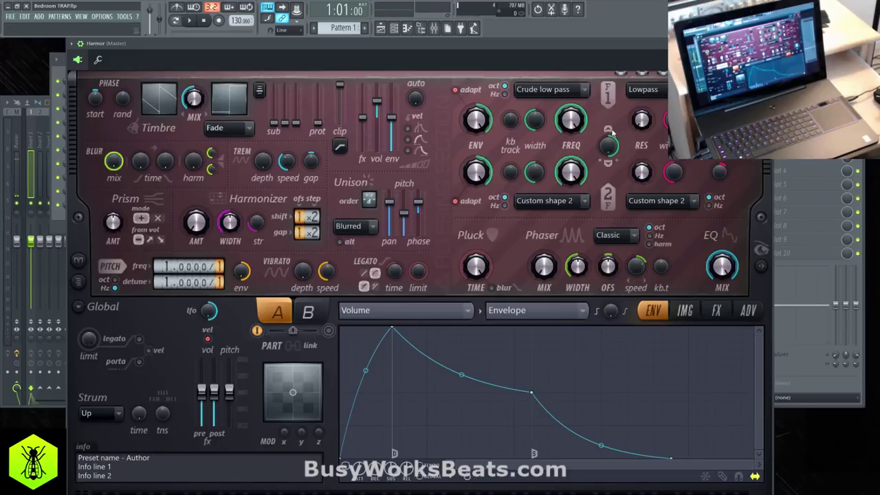
{"action": "left_click", "coordinate": [762, 266]}
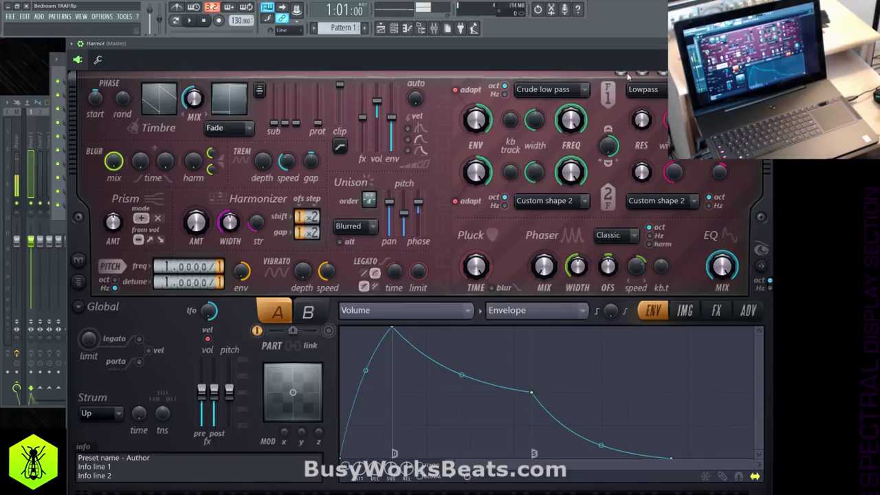
{"action": "left_click_drag", "start_coordinate": [600, 44], "coordinate": [524, 44]}
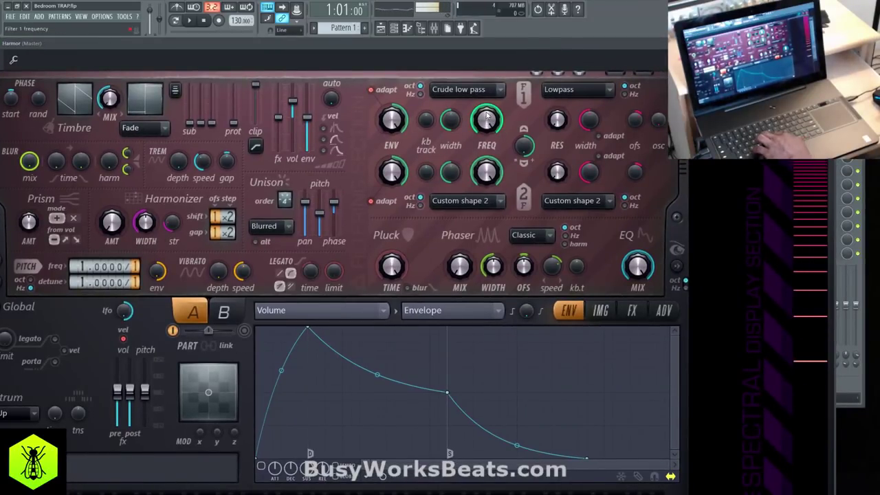
{"action": "left_click_drag", "start_coordinate": [487, 118], "coordinate": [491, 118]}
{"action": "left_click_drag", "start_coordinate": [268, 58], "coordinate": [288, 58]}
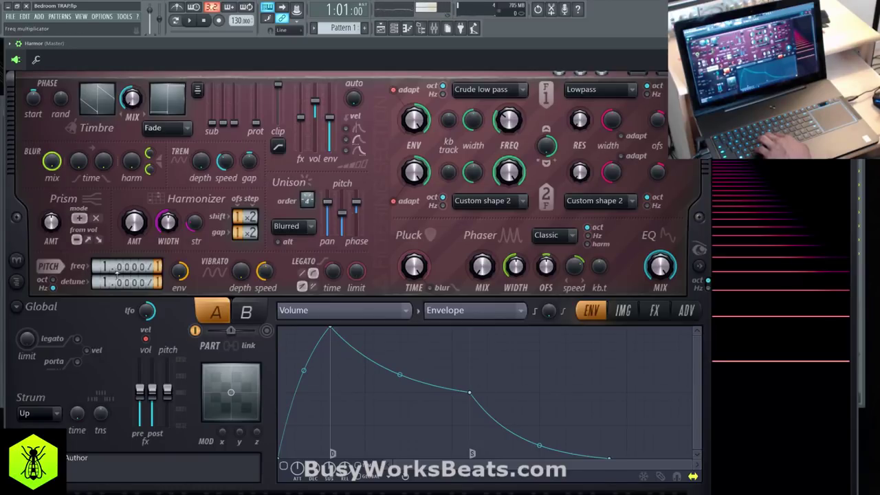
Set Harmor's pitch frequency divider to 4 to lower the sound's octave.
{"action": "left_click_drag", "start_coordinate": [158, 266], "coordinate": [158, 260]}
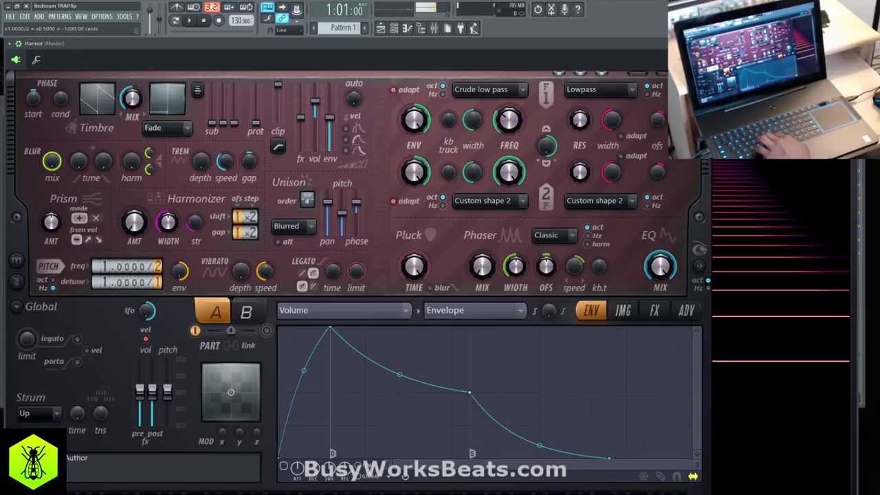
{"action": "left_click_drag", "start_coordinate": [379, 42], "coordinate": [366, 43]}
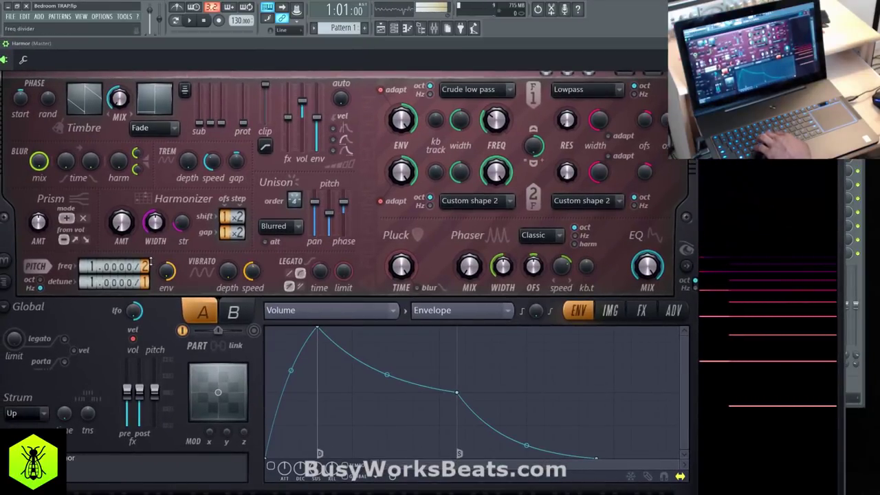
{"action": "left_click_drag", "start_coordinate": [144, 266], "coordinate": [144, 260]}
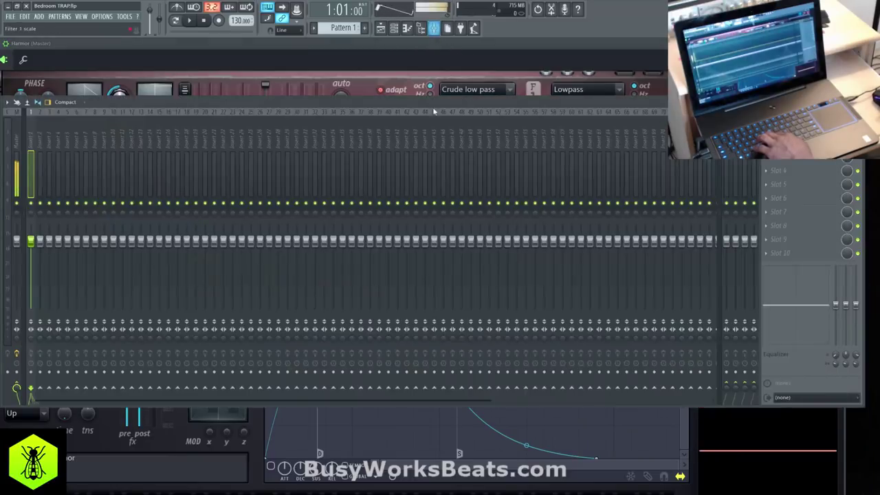
Set Harmor's unison pan to 38% and raise the unison pitch, playing test notes to audition the sound.
{"action": "left_click", "coordinate": [434, 27]}
{"action": "left_click", "coordinate": [365, 54]}
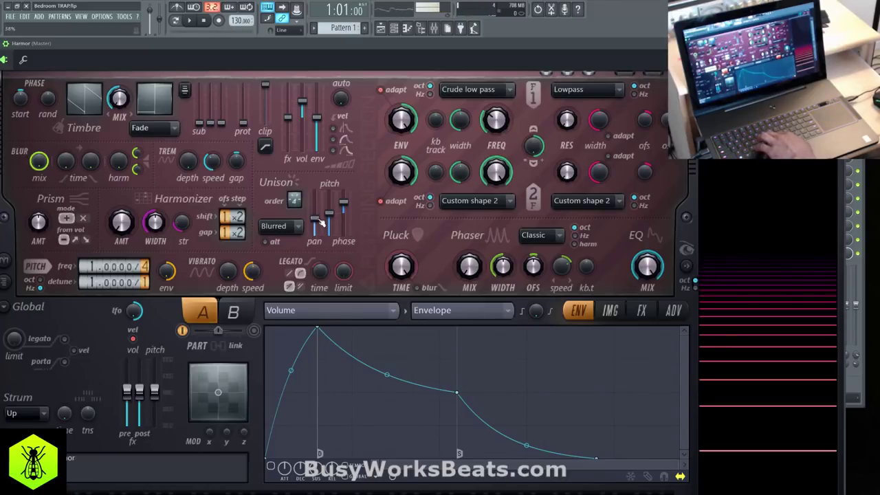
{"action": "key", "text": "n"}
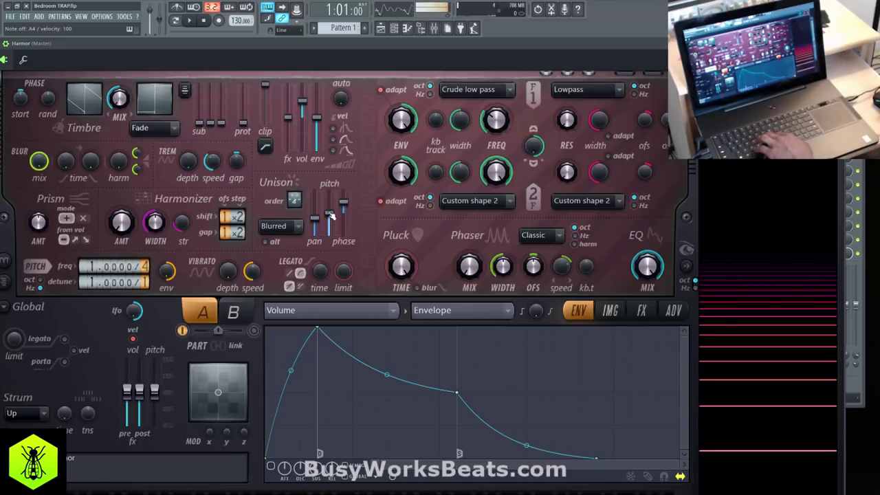
{"action": "left_click_drag", "start_coordinate": [328, 216], "coordinate": [329, 210]}
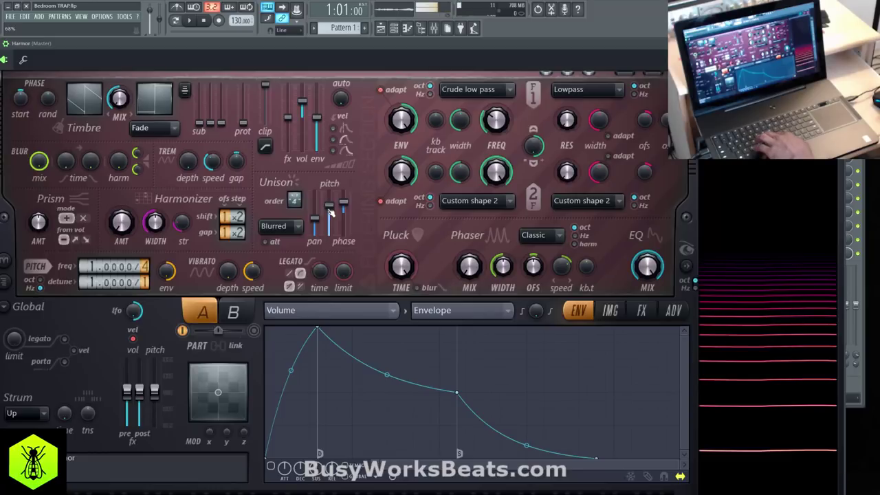
{"action": "key", "text": "n"}
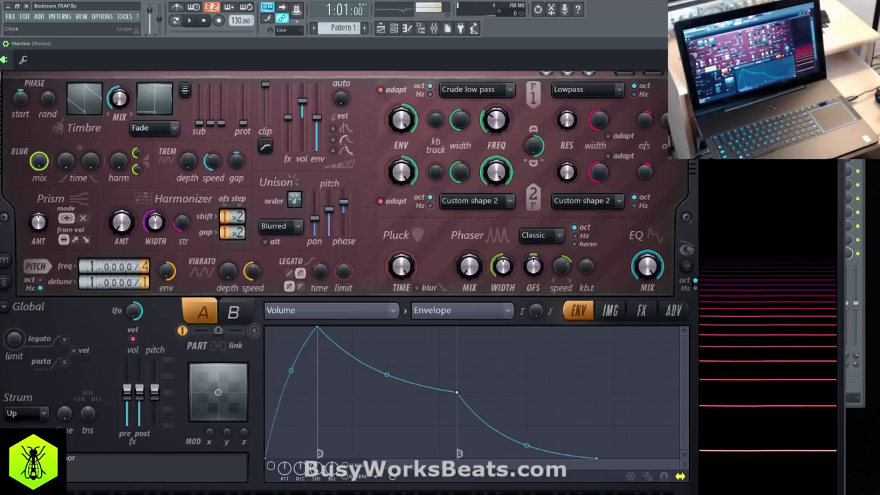
Close Harmor and route its channel to mixer track 1.
{"action": "left_click", "coordinate": [839, 43]}
{"action": "left_click", "coordinate": [201, 58]}
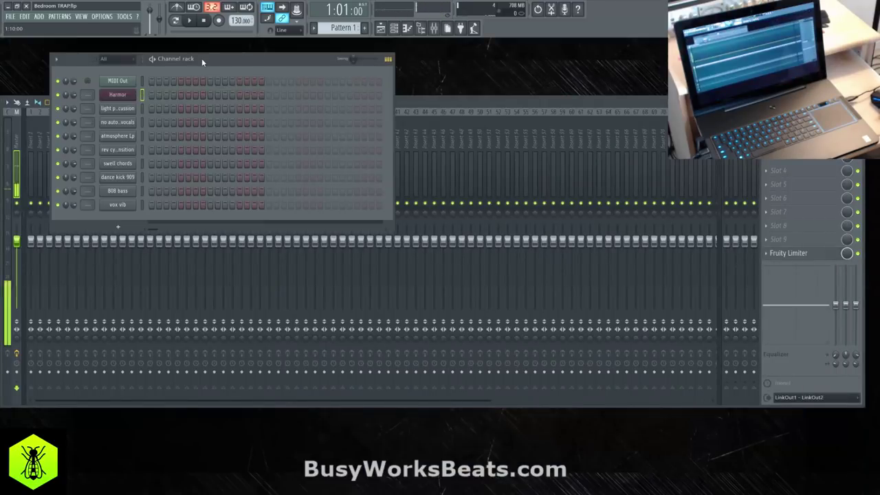
{"action": "left_click", "coordinate": [87, 95]}
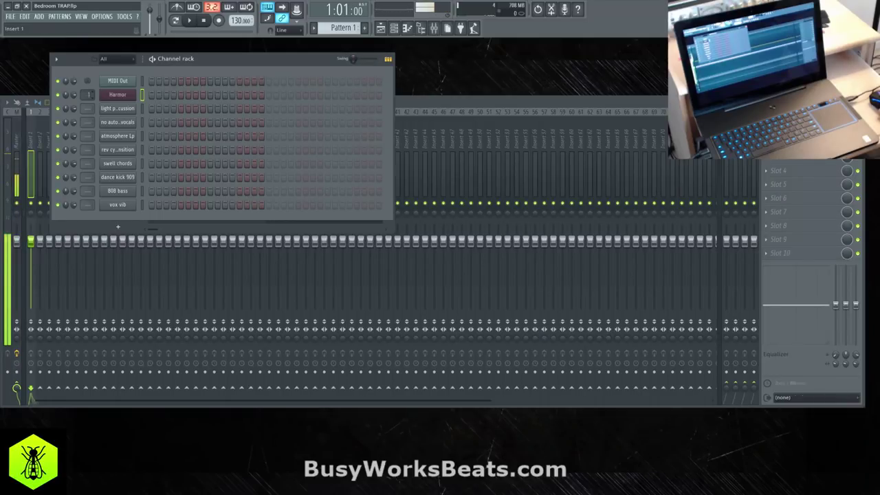
Turn on Mono in the Harmor channel's polyphony settings, play two test notes and close the plugin.
{"action": "left_click", "coordinate": [122, 94]}
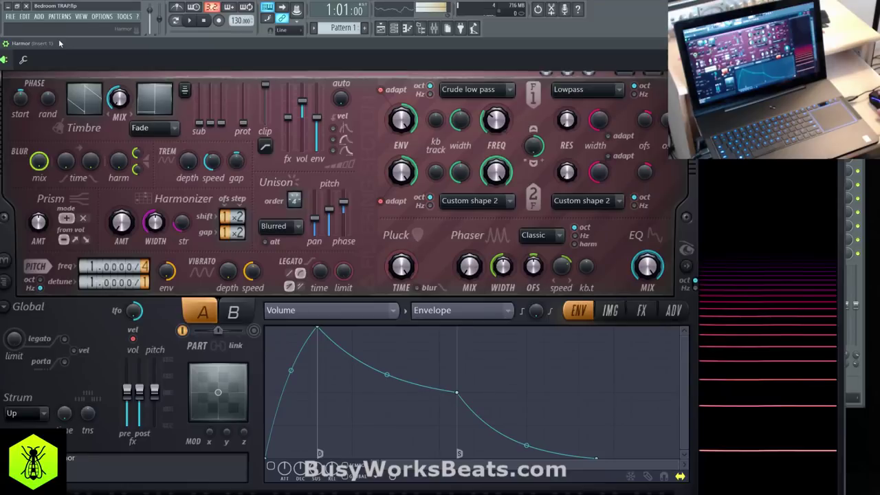
{"action": "left_click_drag", "start_coordinate": [58, 39], "coordinate": [81, 42]}
{"action": "left_click", "coordinate": [47, 59]}
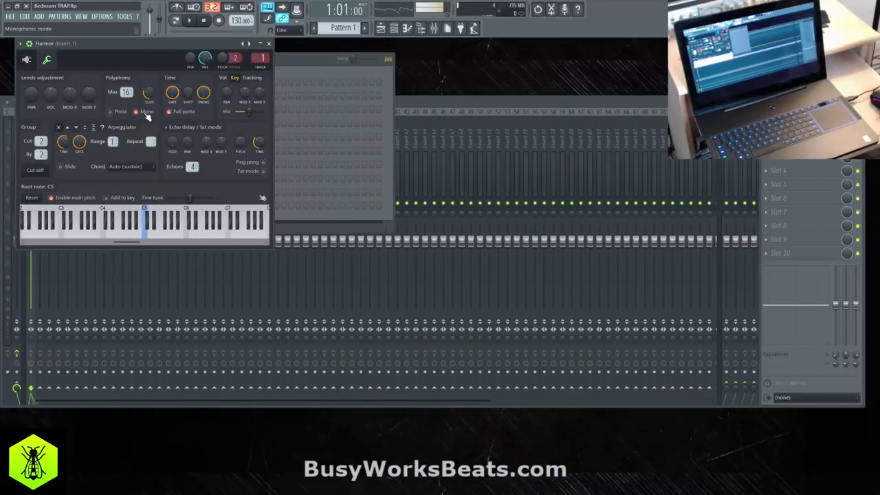
{"action": "key", "text": "c"}
{"action": "key", "text": "b"}
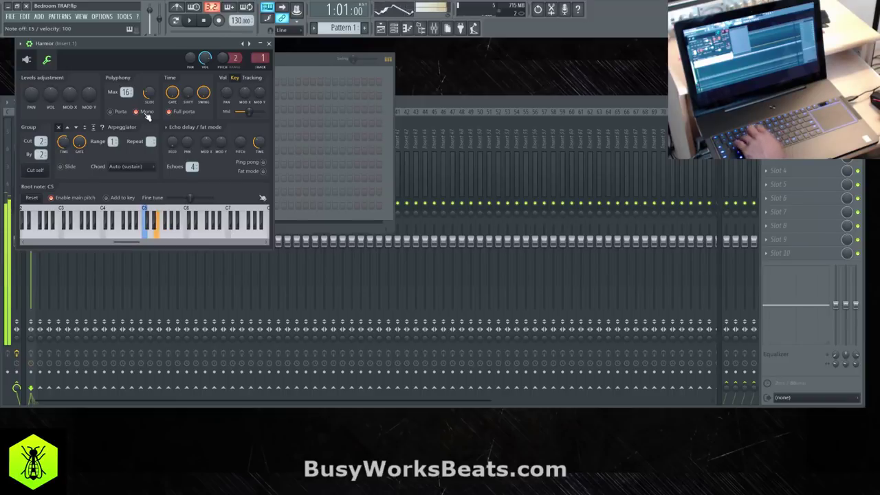
{"action": "left_click", "coordinate": [269, 44]}
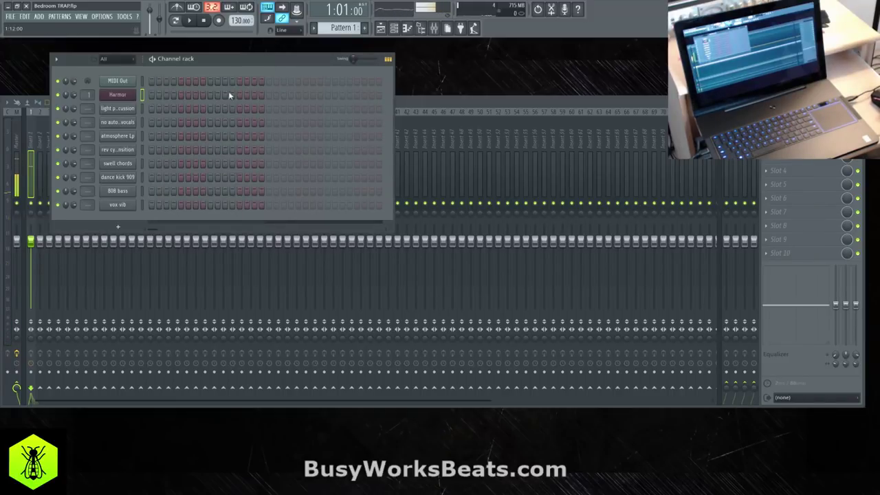
Tap in a project tempo of 140 BPM with the Tempo tapper and close it.
{"action": "right_click", "coordinate": [234, 21]}
{"action": "left_click", "coordinate": [324, 29]}
{"action": "left_click", "coordinate": [443, 236]}
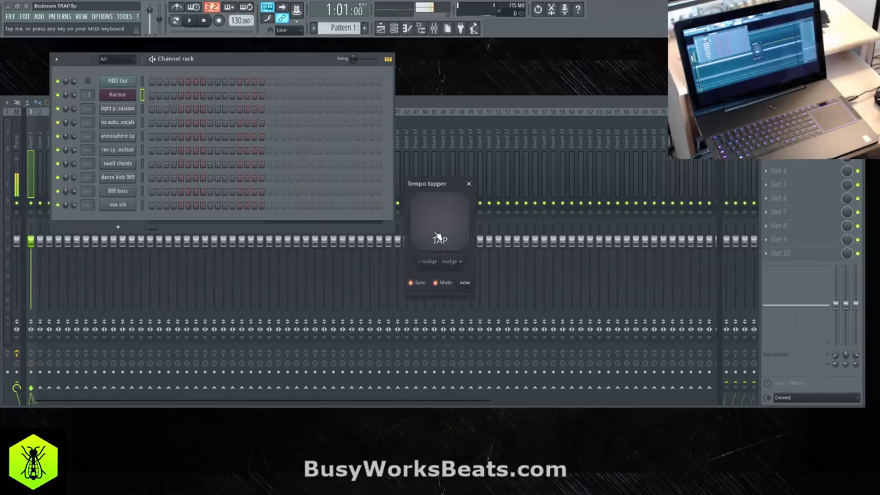
{"action": "left_click", "coordinate": [445, 235]}
{"action": "left_click", "coordinate": [445, 235]}
{"action": "left_click", "coordinate": [445, 235]}
{"action": "left_click", "coordinate": [445, 234]}
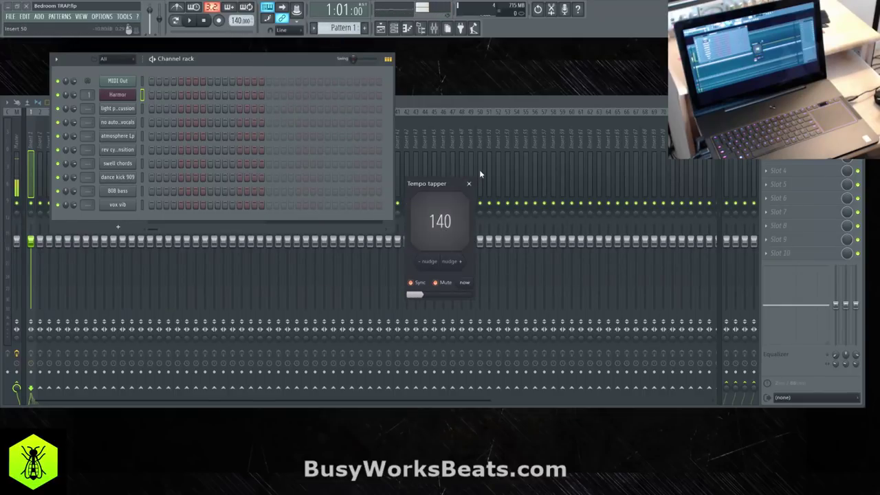
{"action": "left_click", "coordinate": [469, 183]}
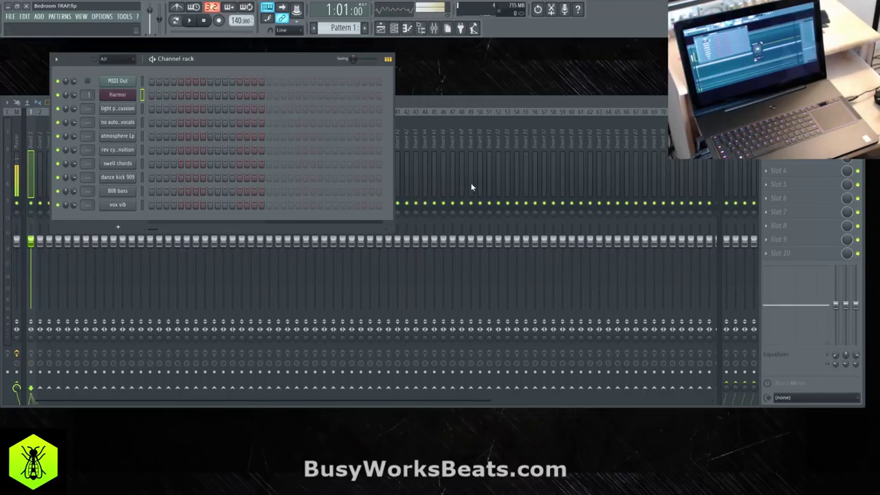
Select the microphone mixer track, turn on the metronome and arm the track for recording.
{"action": "left_click", "coordinate": [408, 108]}
{"action": "scroll", "coordinate": [414, 124], "scroll_direction": "down", "scroll_amount": 8}
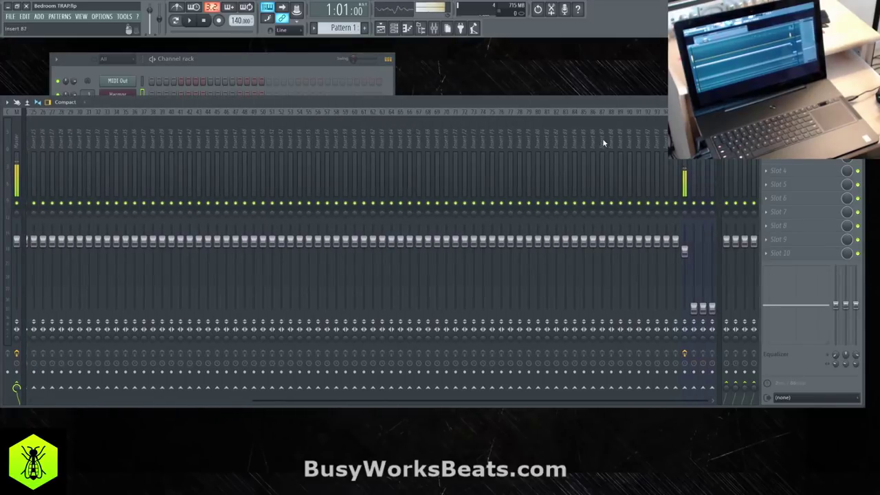
{"action": "left_click", "coordinate": [675, 157]}
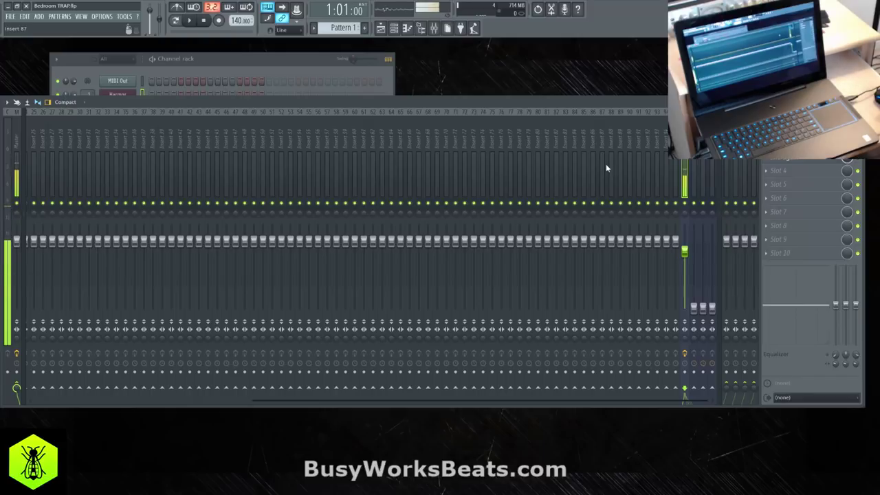
{"action": "left_click", "coordinate": [180, 10]}
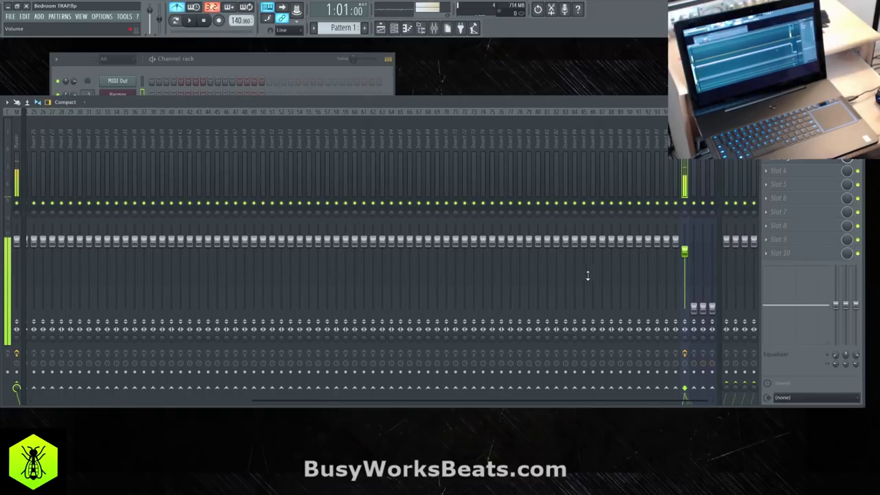
{"action": "left_click", "coordinate": [685, 372]}
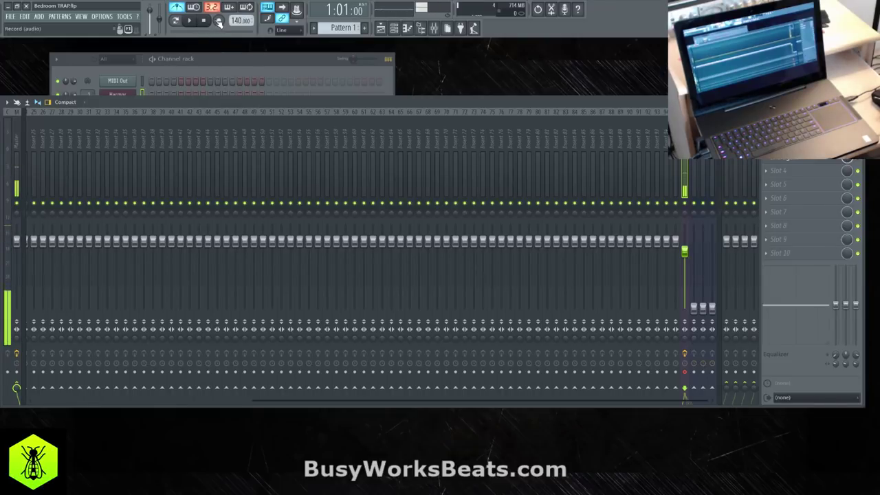
Record a short microphone take into the playlist as an audio clip and stop playback.
{"action": "left_click", "coordinate": [219, 20]}
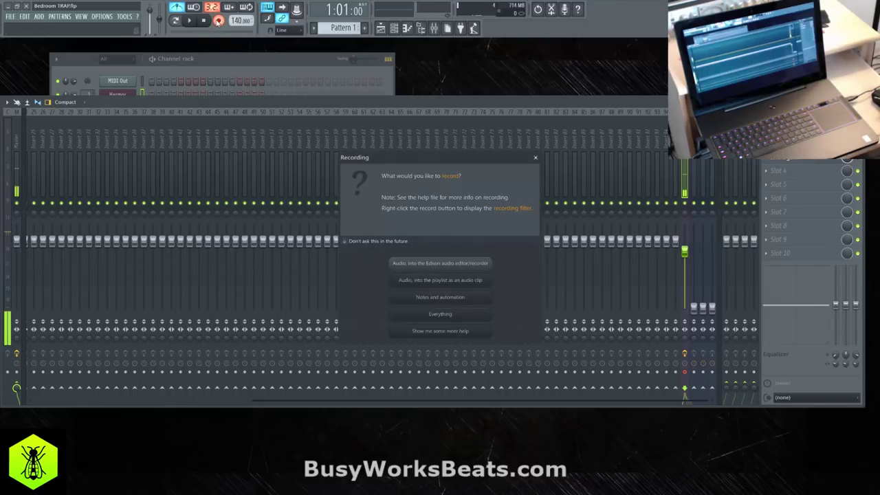
{"action": "left_click", "coordinate": [428, 282]}
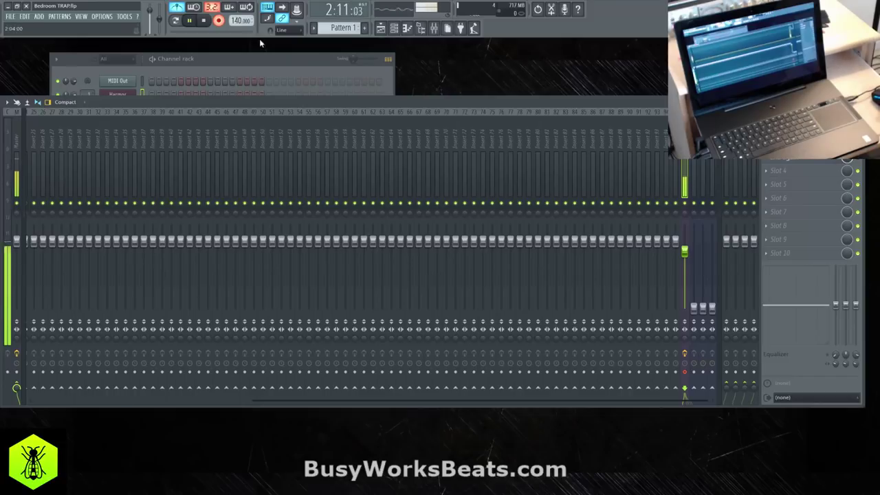
{"action": "key", "text": "space"}
Remove the recorded microphone clip from the playlist, tap in a project tempo of 120 BPM with the Tempo tapper and close it.
{"action": "left_click", "coordinate": [380, 28]}
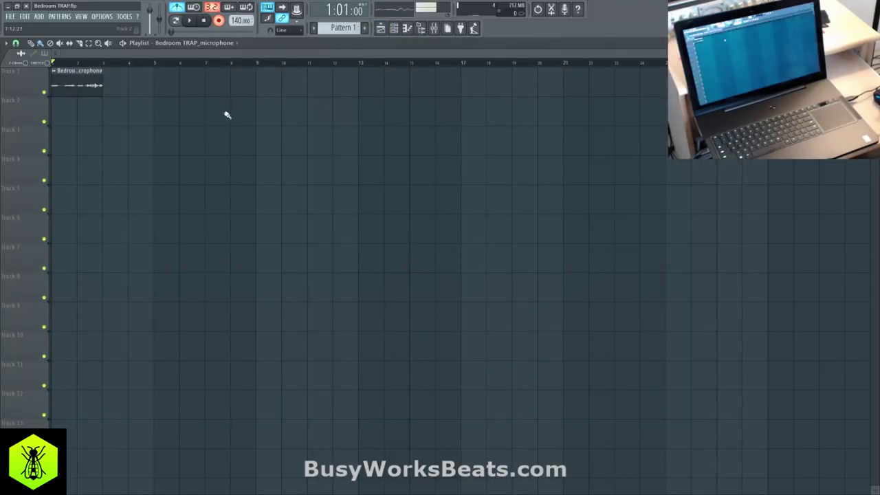
{"action": "right_click", "coordinate": [235, 21]}
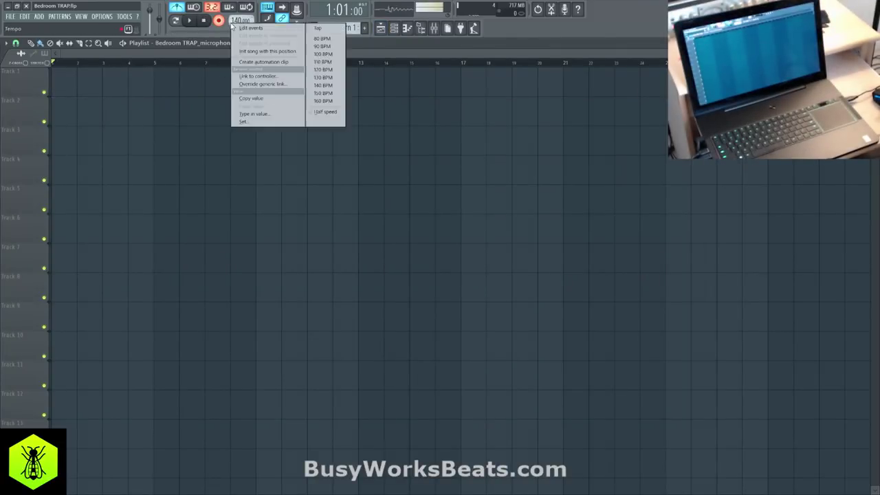
{"action": "left_click", "coordinate": [318, 27]}
{"action": "left_click", "coordinate": [441, 229]}
{"action": "left_click", "coordinate": [441, 229]}
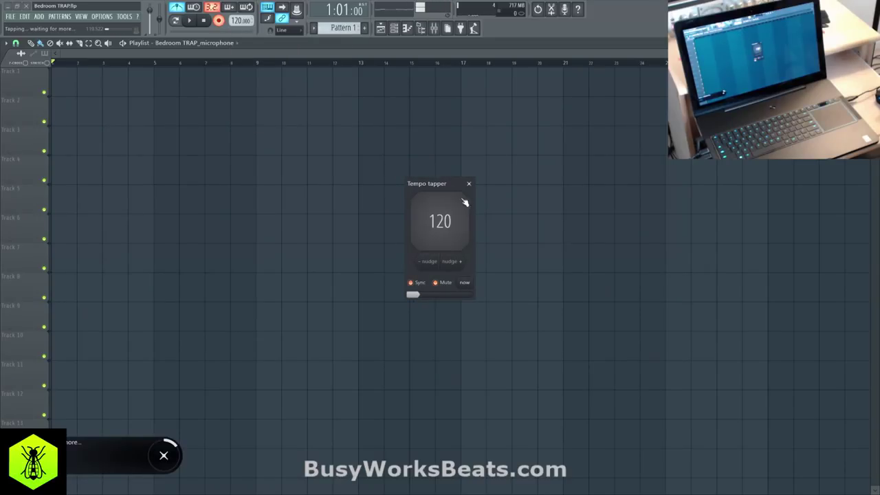
{"action": "left_click", "coordinate": [469, 184]}
Record a new microphone take of about seven bars into the playlist as an audio clip and stop playback.
{"action": "left_click", "coordinate": [441, 28]}
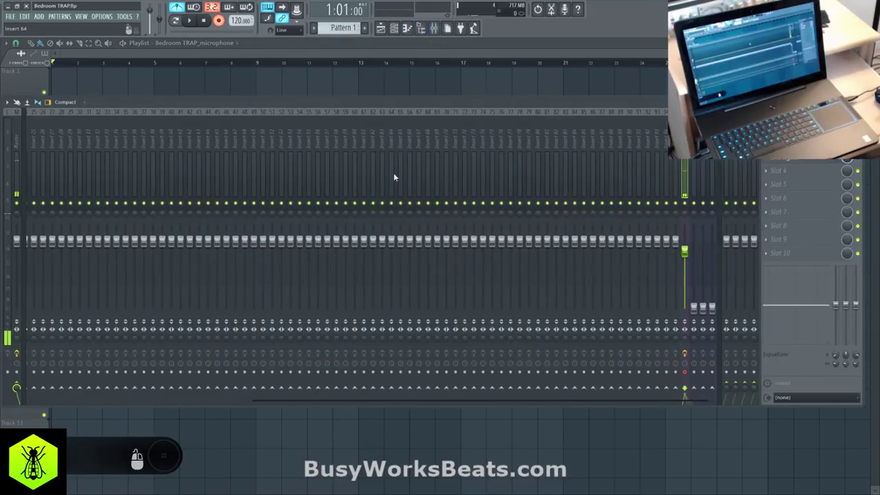
{"action": "key", "text": "F1"}
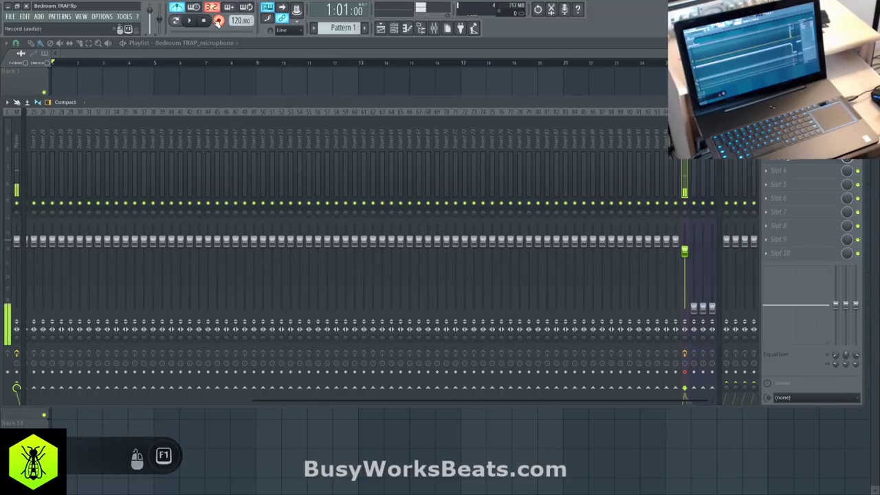
{"action": "left_click", "coordinate": [218, 22]}
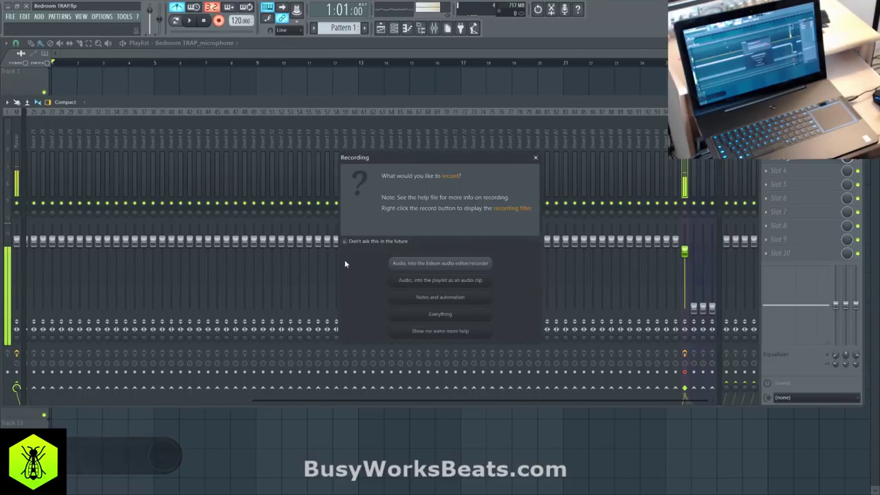
{"action": "left_click", "coordinate": [408, 282]}
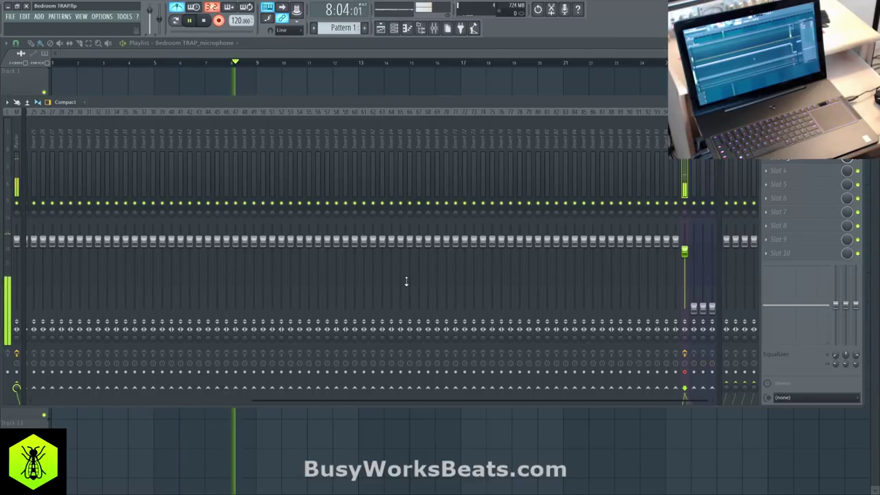
{"action": "key", "text": "space"}
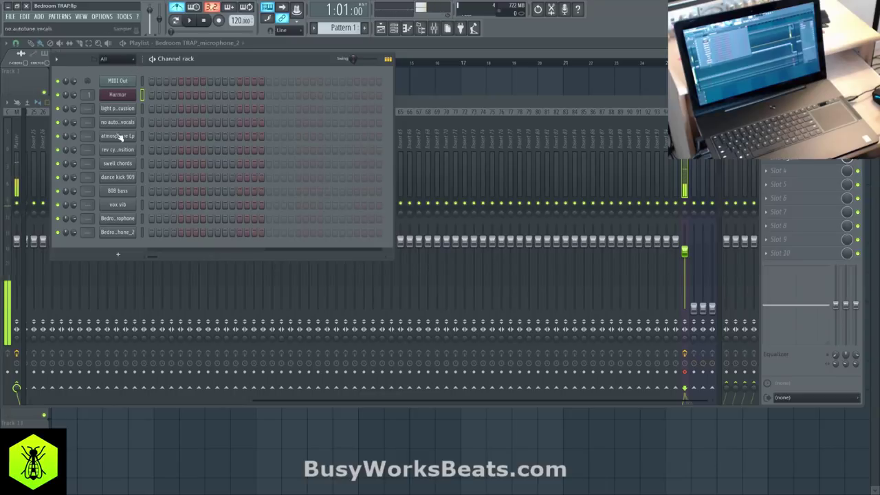
Route the Bedroom TRAP_microphone_2 channel to mixer track 2 and close its settings.
{"action": "left_click", "coordinate": [121, 59]}
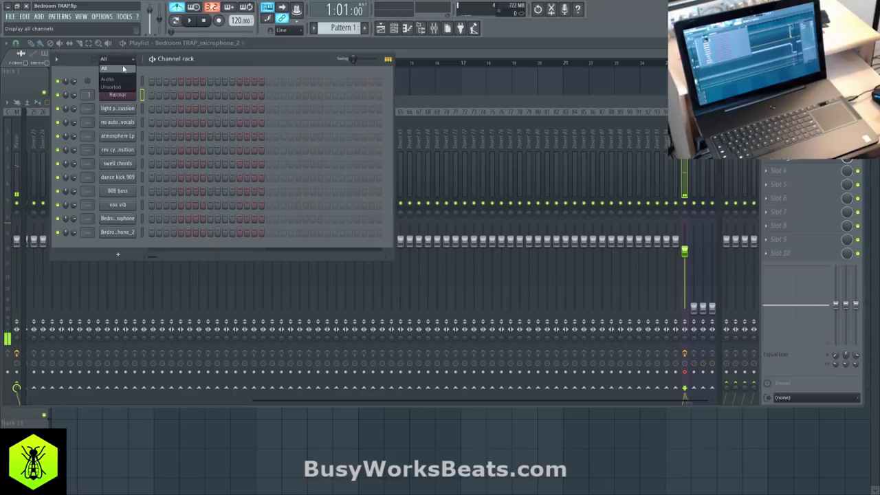
{"action": "left_click", "coordinate": [124, 69]}
{"action": "left_click", "coordinate": [121, 232]}
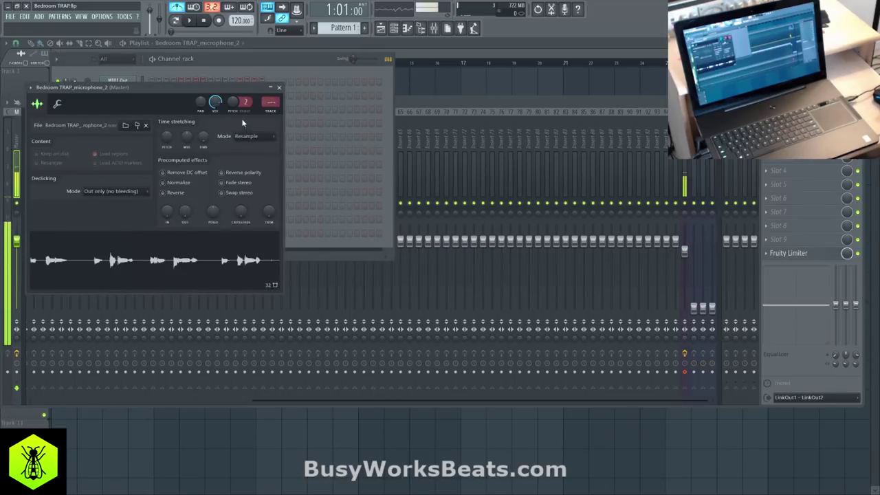
{"action": "left_click", "coordinate": [280, 89]}
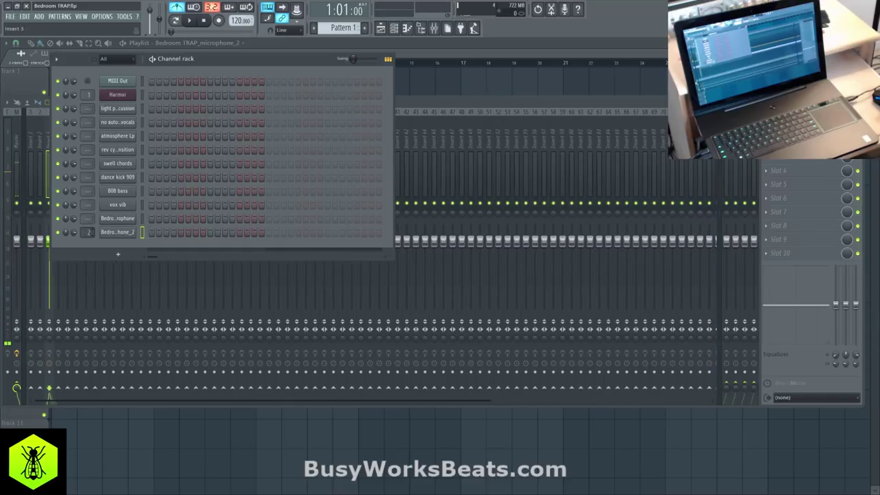
Disarm the microphone mixer track and lower its volume to about -5.6 dB.
{"action": "left_click", "coordinate": [408, 109]}
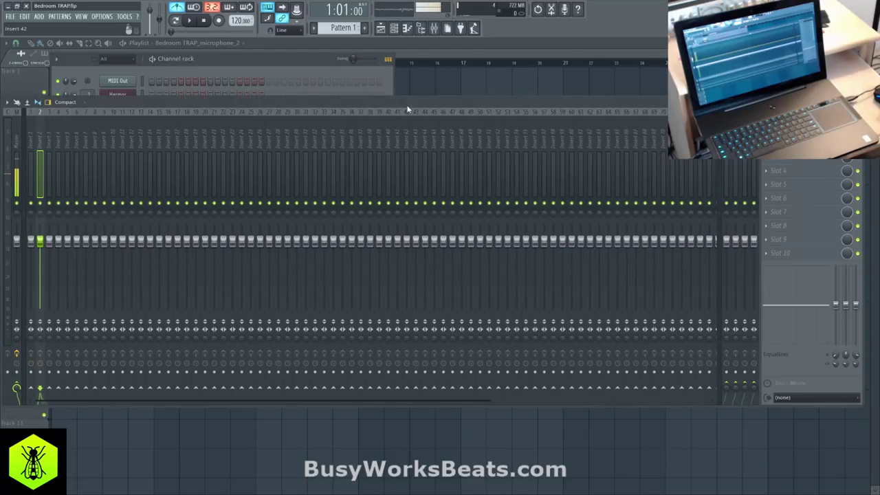
{"action": "scroll", "coordinate": [428, 126], "scroll_direction": "down", "scroll_amount": 8}
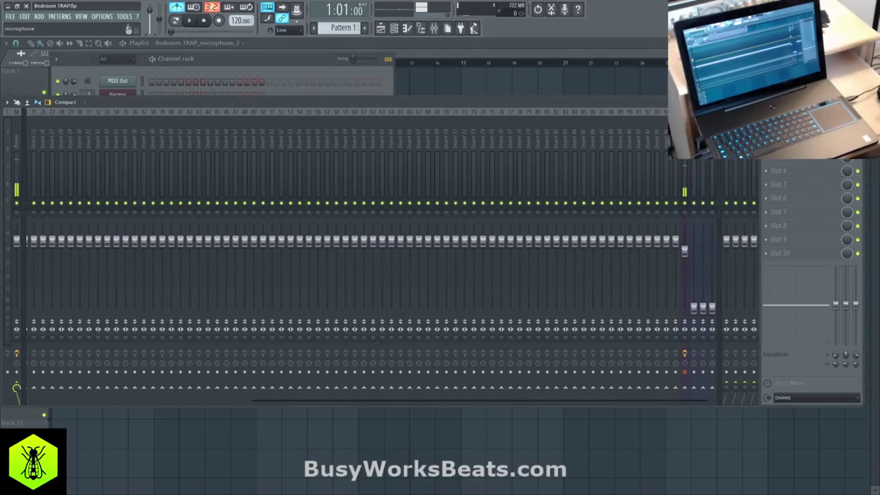
{"action": "left_click", "coordinate": [687, 198]}
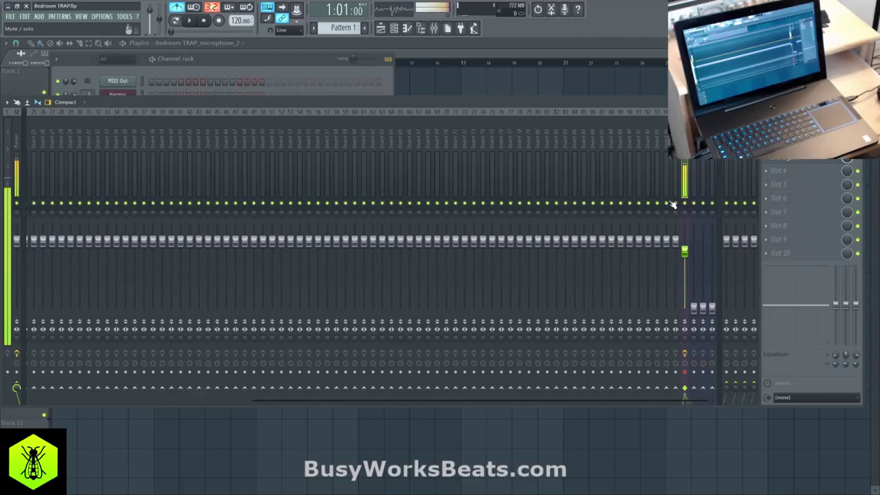
{"action": "left_click", "coordinate": [685, 372]}
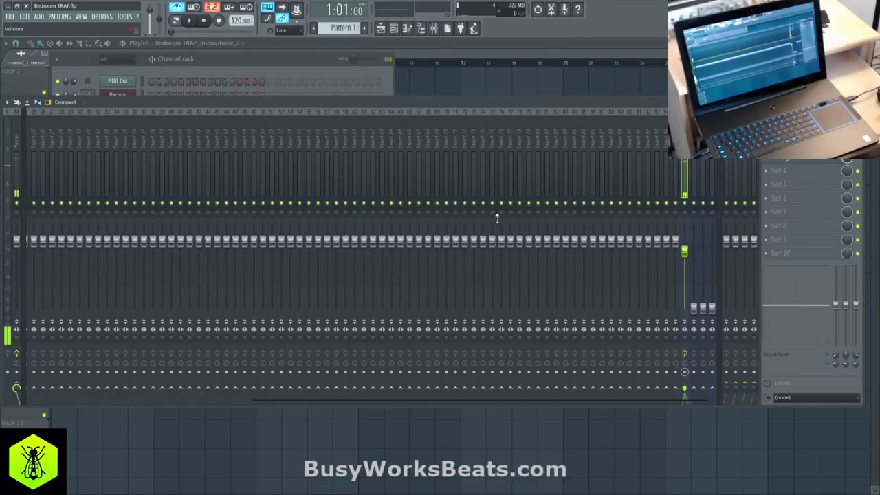
{"action": "left_click", "coordinate": [274, 67]}
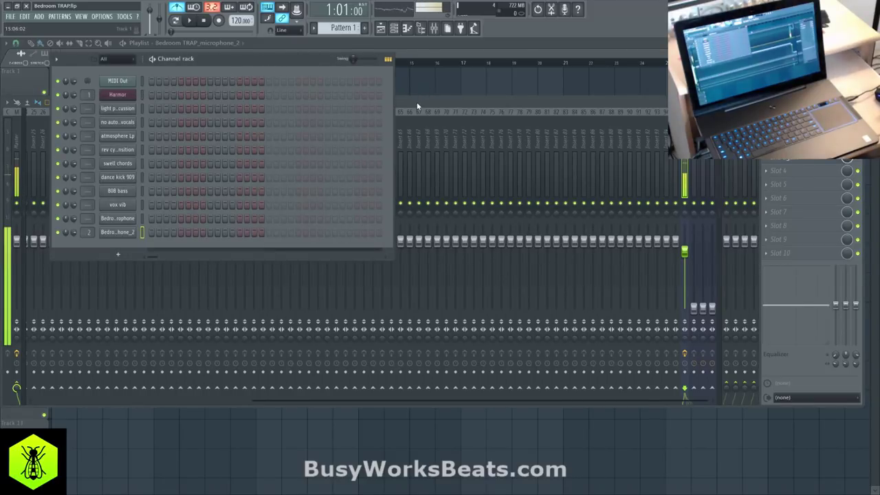
{"action": "left_click_drag", "start_coordinate": [688, 250], "coordinate": [686, 258]}
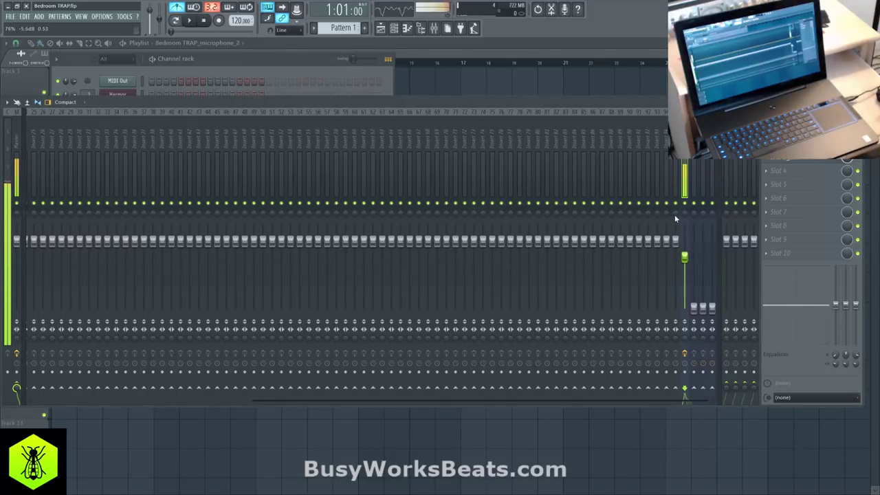
Rename mixer track Insert 100 as aux verb.
{"action": "left_click", "coordinate": [728, 129]}
{"action": "right_click", "coordinate": [729, 129]}
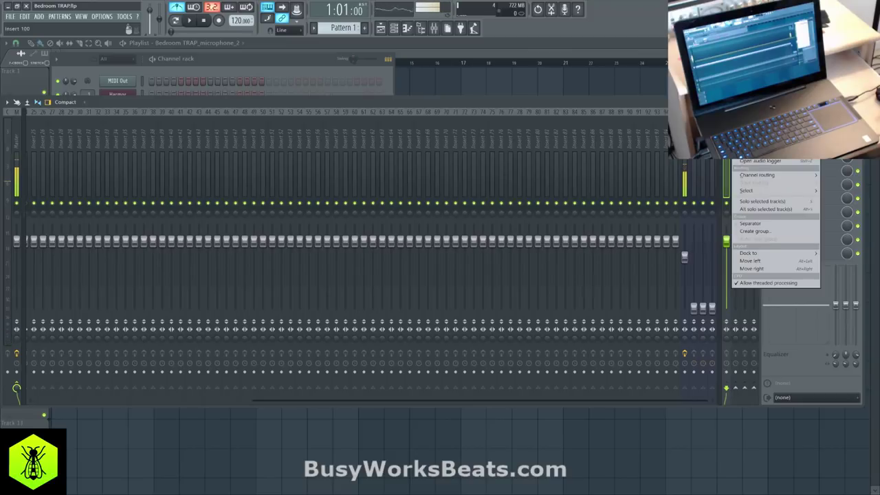
{"action": "left_click", "coordinate": [746, 114]}
{"action": "type", "text": "au"}
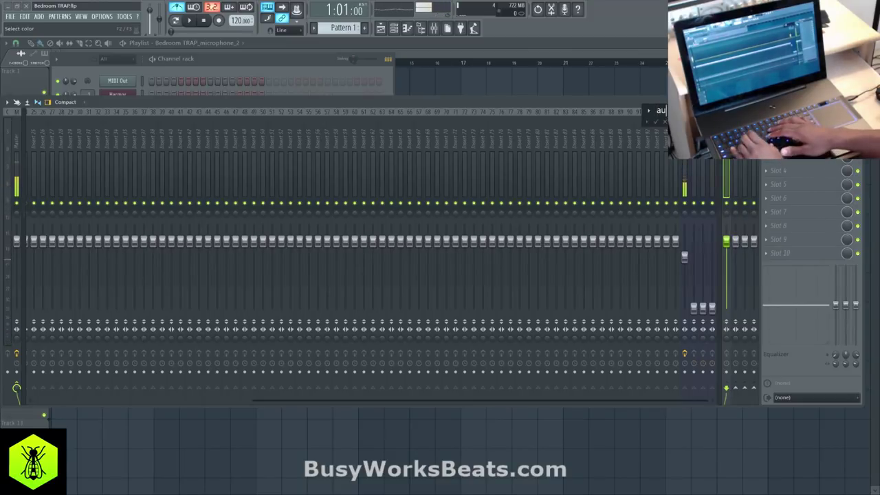
{"action": "type", "text": "dio"}
{"action": "key", "text": "Return"}
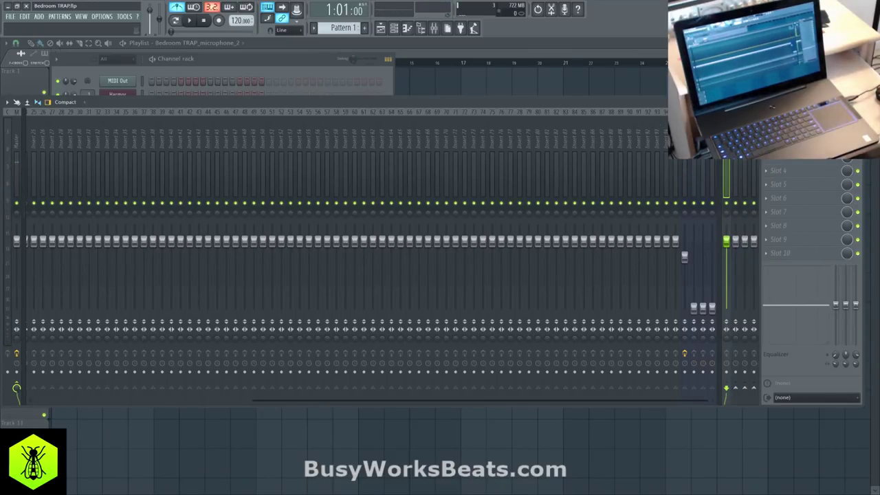
Load Fruity Reeverb 2 into slot 1 of the aux verb track, lower dry, raise wet, adjust the decay and size, and close it.
{"action": "left_click", "coordinate": [766, 129]}
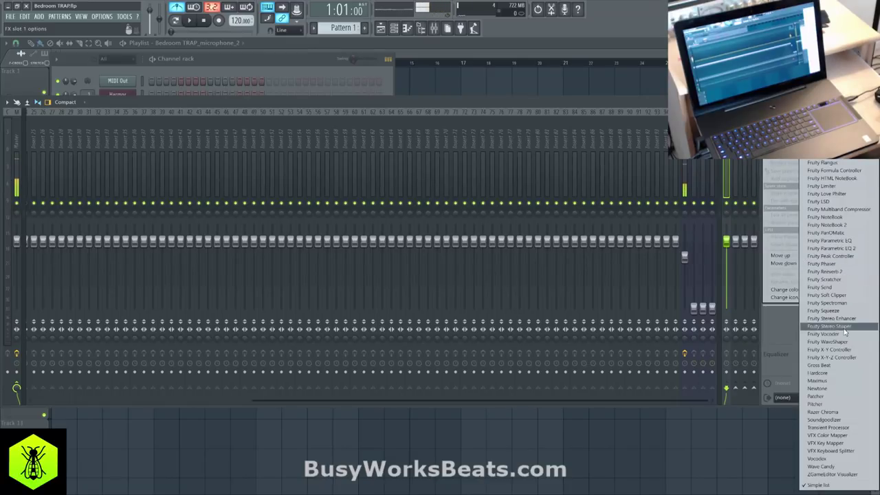
{"action": "left_click", "coordinate": [829, 271]}
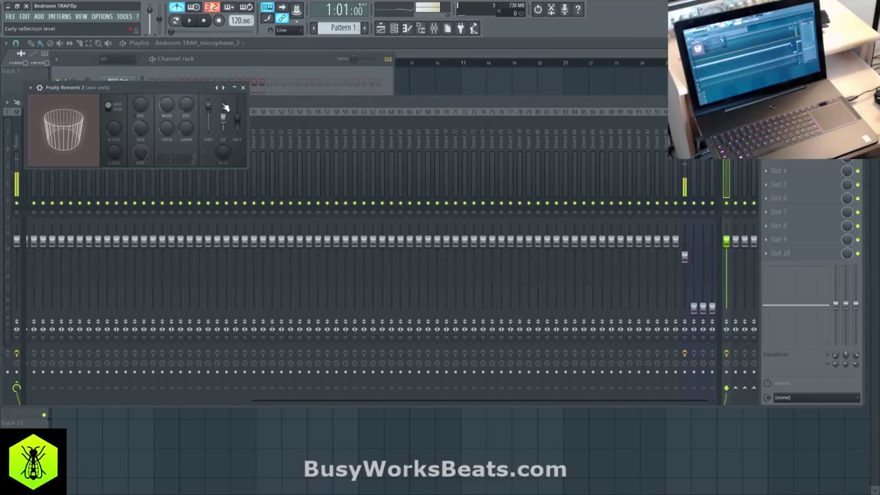
{"action": "left_click_drag", "start_coordinate": [210, 104], "coordinate": [237, 107]}
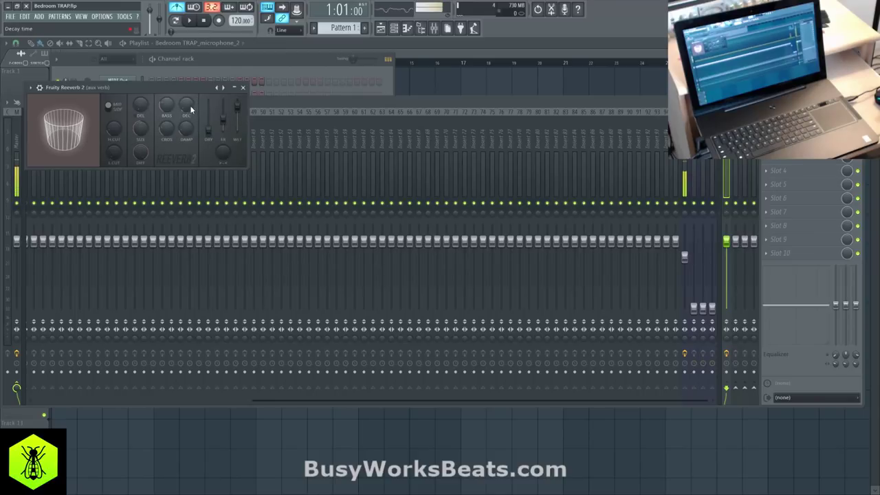
{"action": "left_click_drag", "start_coordinate": [191, 101], "coordinate": [261, 128]}
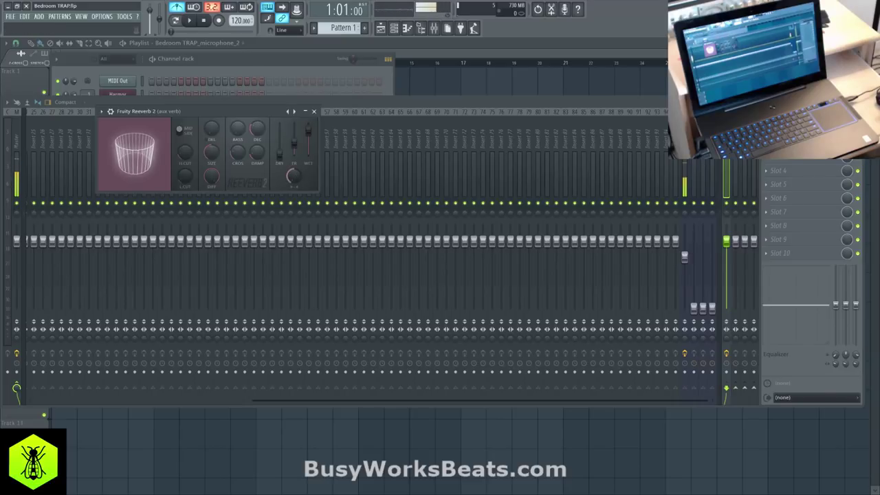
{"action": "left_click", "coordinate": [314, 112]}
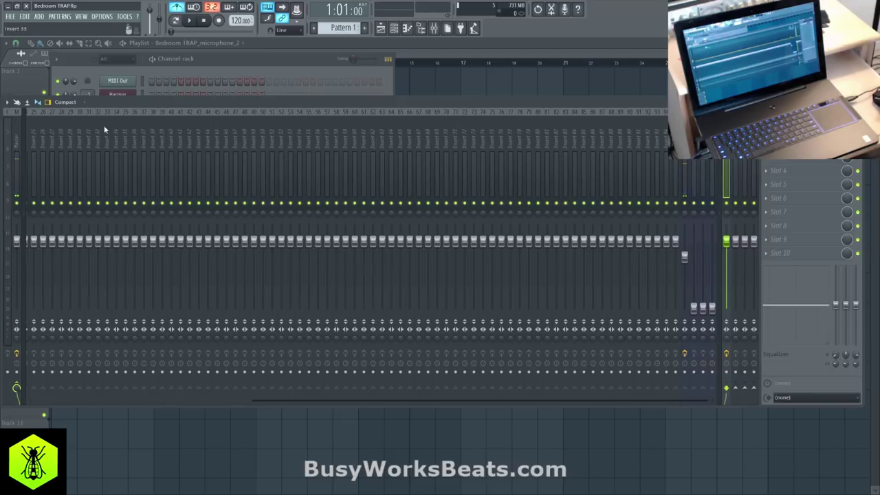
Play back the recorded microphone take briefly and stop playback.
{"action": "left_click", "coordinate": [184, 61]}
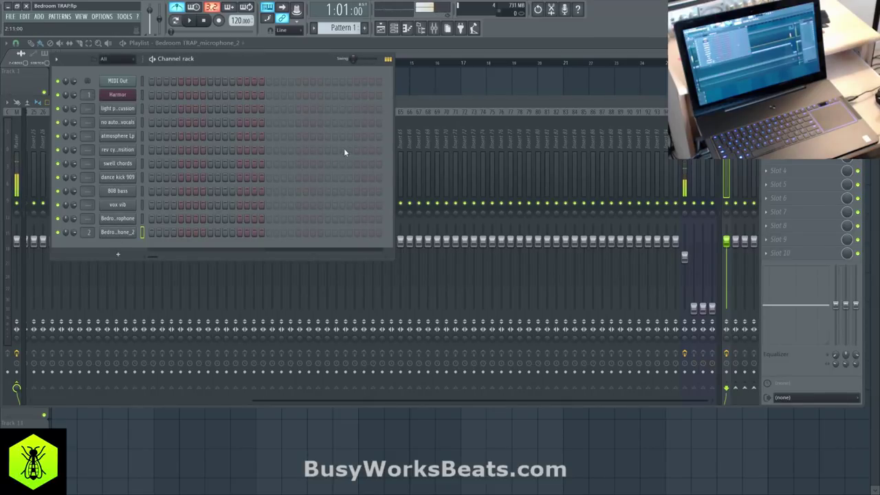
{"action": "left_click", "coordinate": [406, 105]}
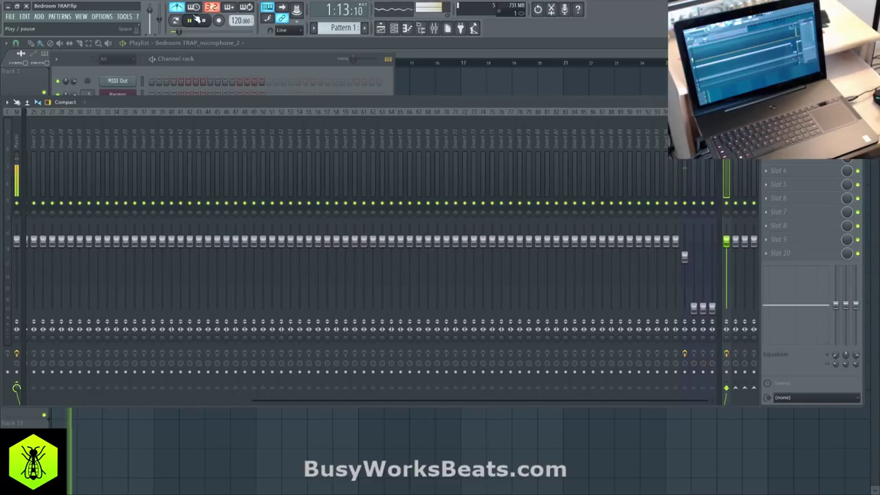
{"action": "key", "text": "space"}
Add Fruity Chorus to slot 1 of Insert 2, set its mix level to 53% and audition the take.
{"action": "scroll", "coordinate": [131, 130], "scroll_direction": "left", "scroll_amount": 10}
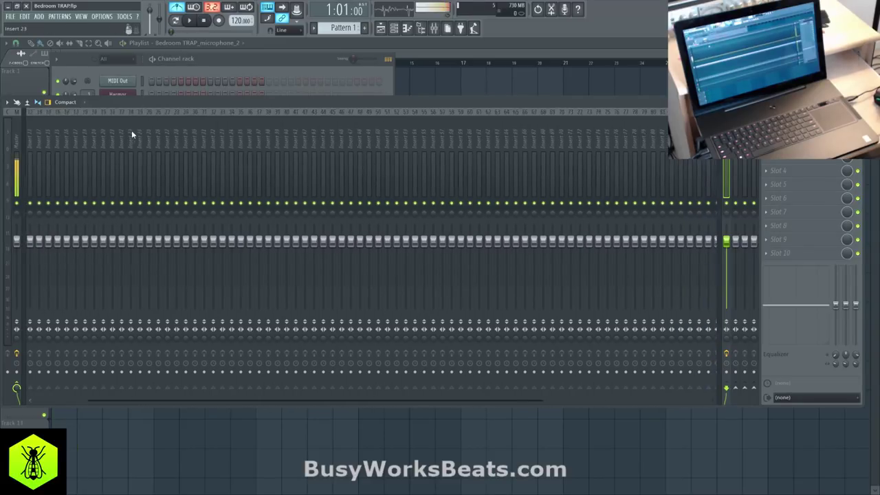
{"action": "left_click", "coordinate": [41, 134]}
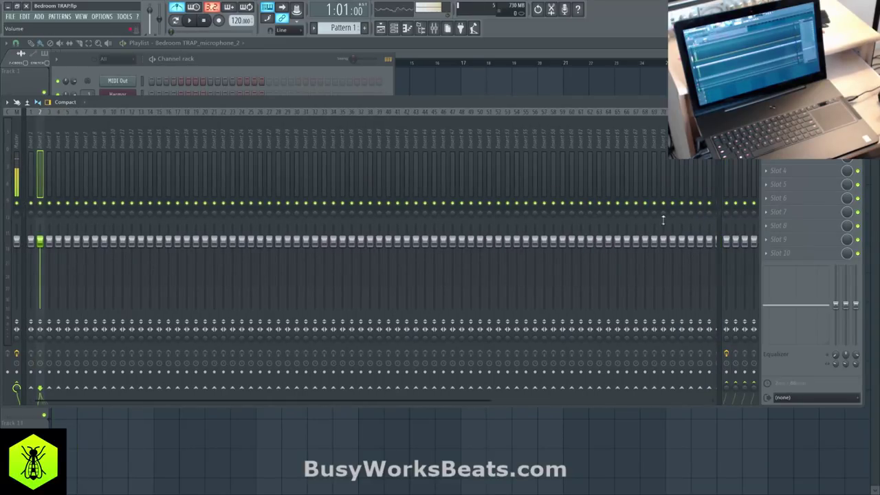
{"action": "left_click", "coordinate": [766, 129]}
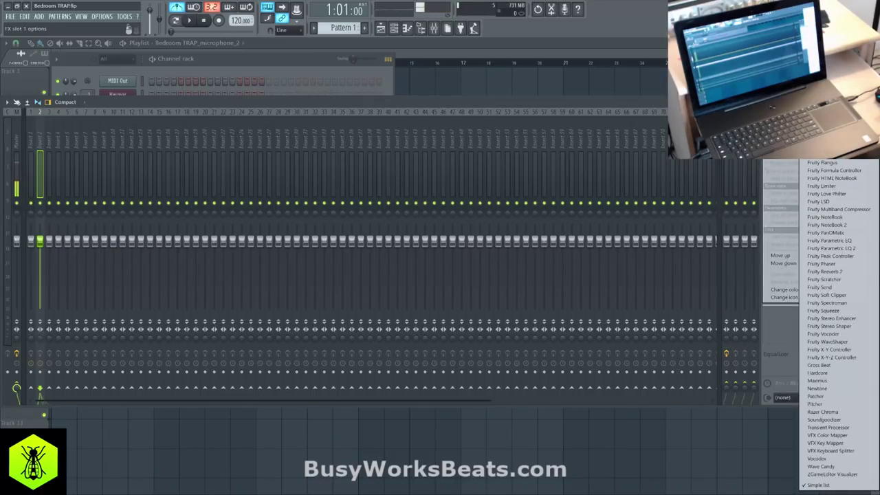
{"action": "left_click", "coordinate": [823, 78]}
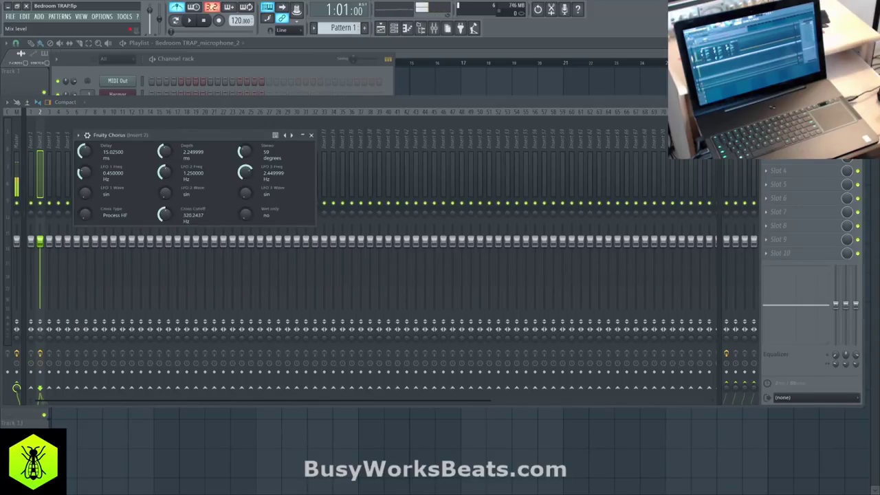
{"action": "left_click_drag", "start_coordinate": [847, 129], "coordinate": [847, 141]}
{"action": "left_click", "coordinate": [195, 21]}
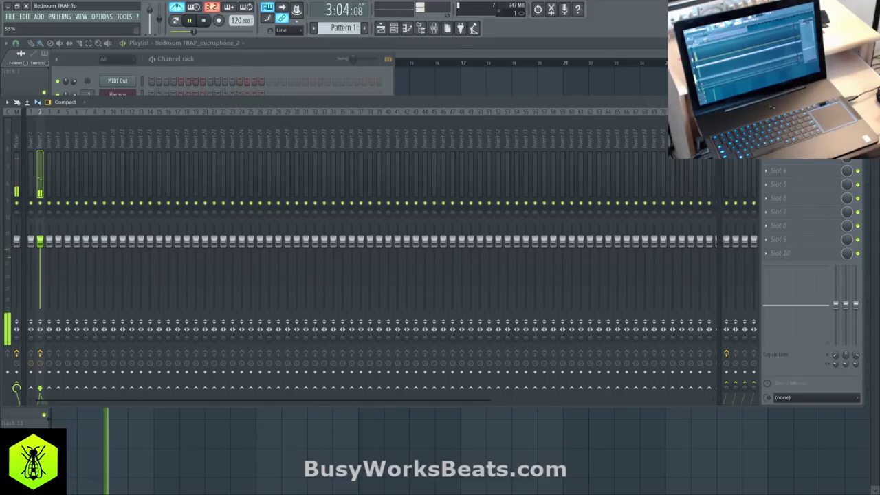
{"action": "key", "text": "space"}
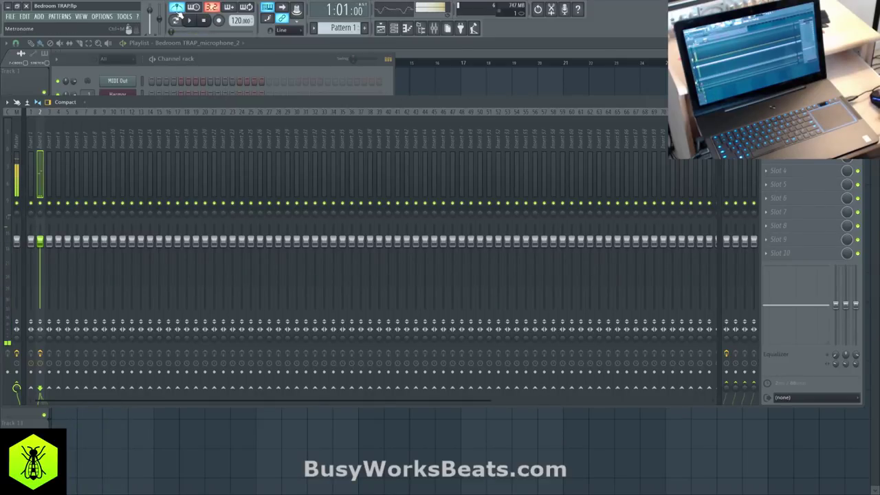
Turn off the metronome and load Fruity delay bank into slot 2 of Insert 2.
{"action": "left_click", "coordinate": [766, 143]}
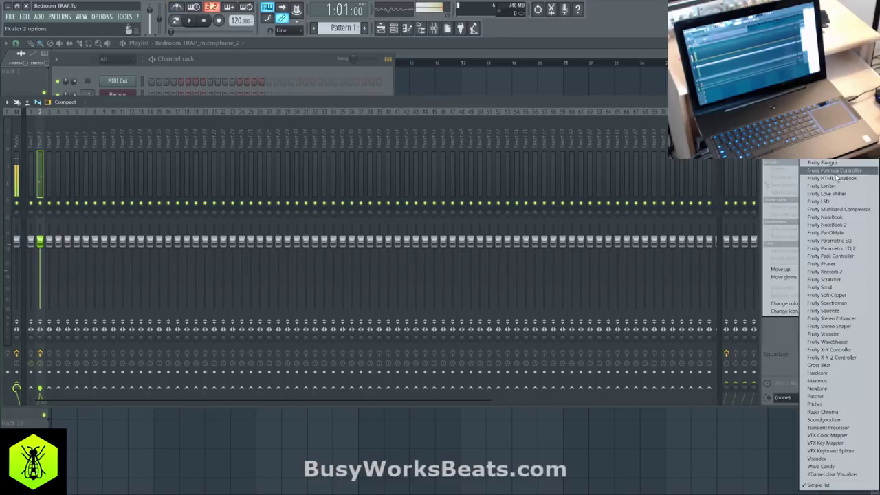
{"action": "left_click", "coordinate": [828, 131]}
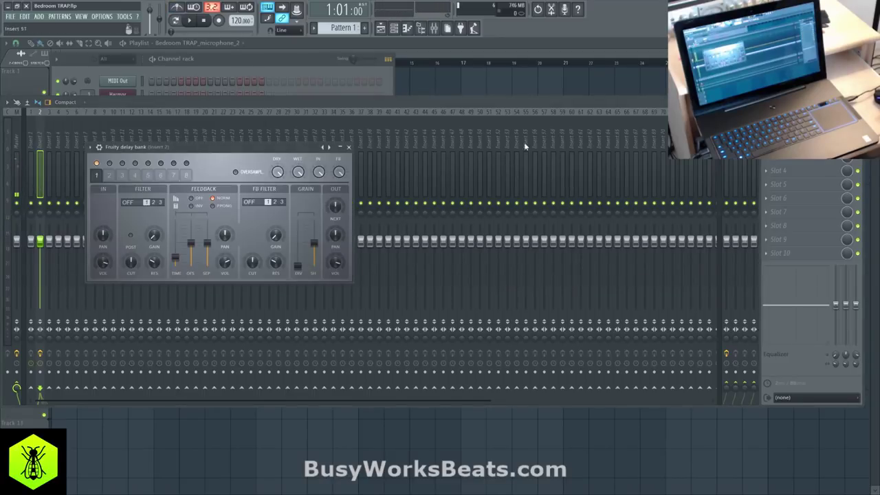
Enable the second delay in the Fruity delay bank with a feedback time of 277 ms, close the plugin and start playback.
{"action": "left_click_drag", "start_coordinate": [292, 151], "coordinate": [558, 103]}
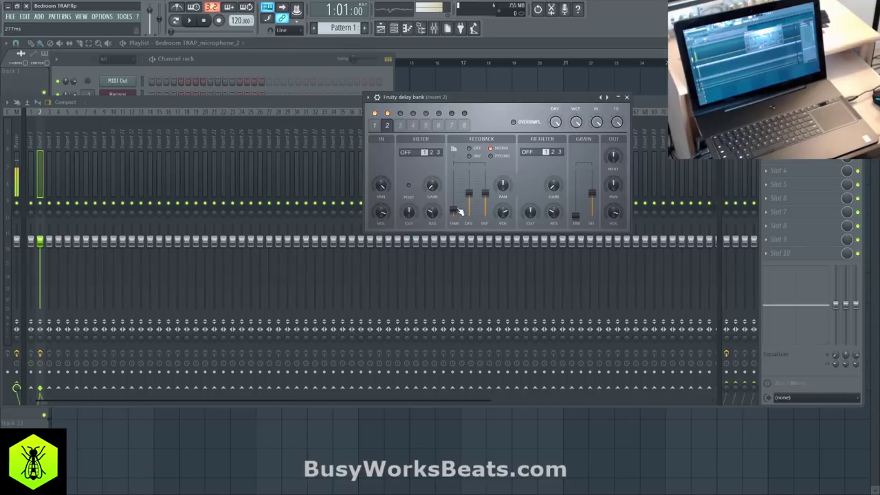
{"action": "left_click", "coordinate": [627, 97]}
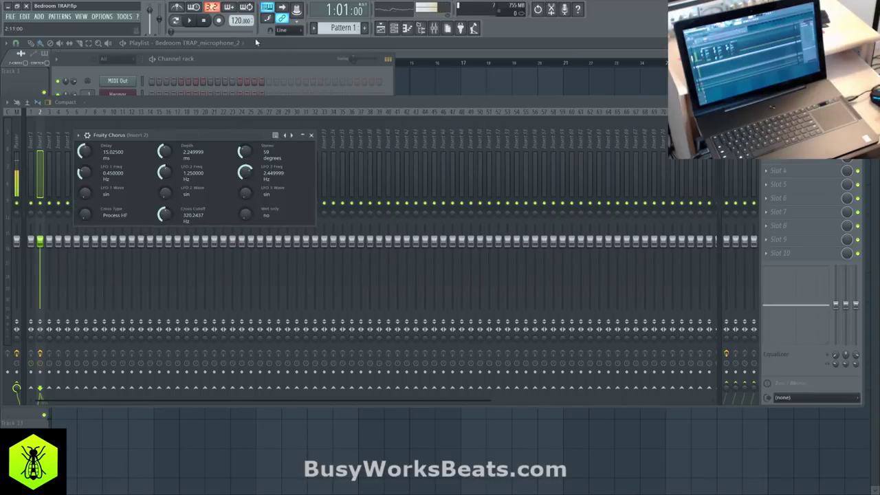
{"action": "left_click", "coordinate": [193, 22]}
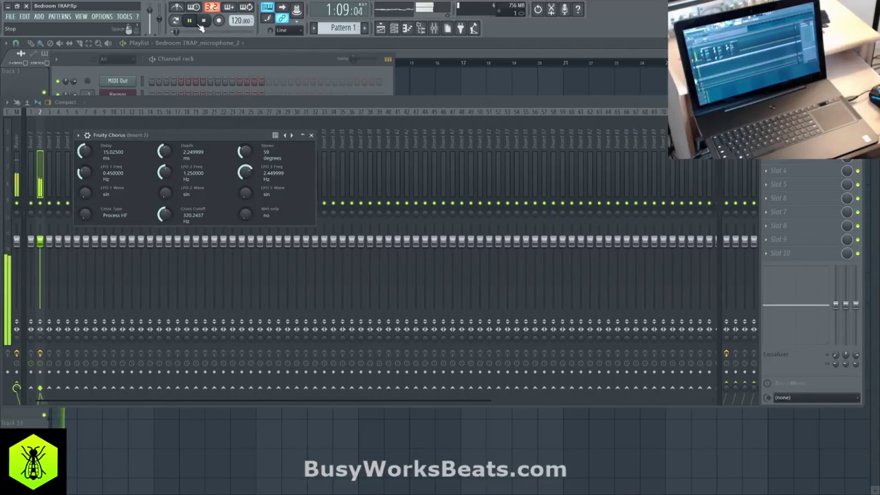
Reopen the Fruity delay bank, fine-tune the second delay's feedback time during playback, and close the delay and chorus windows.
{"action": "left_click", "coordinate": [797, 143]}
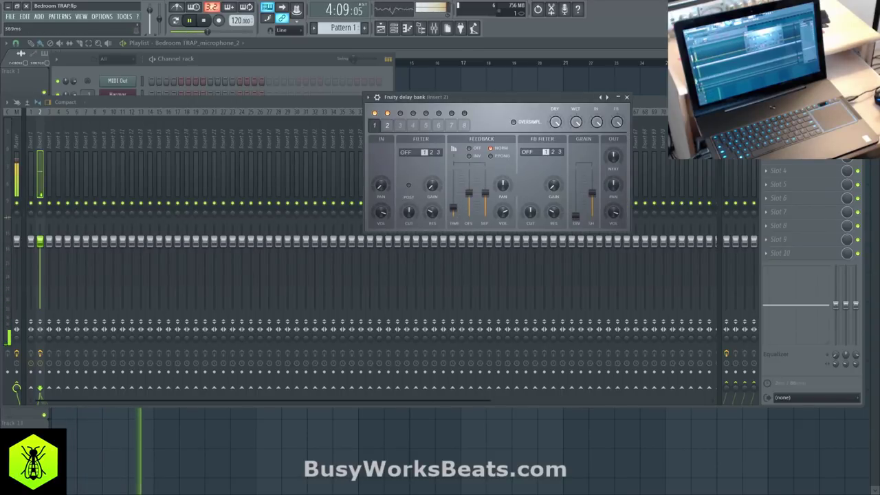
{"action": "left_click", "coordinate": [387, 126]}
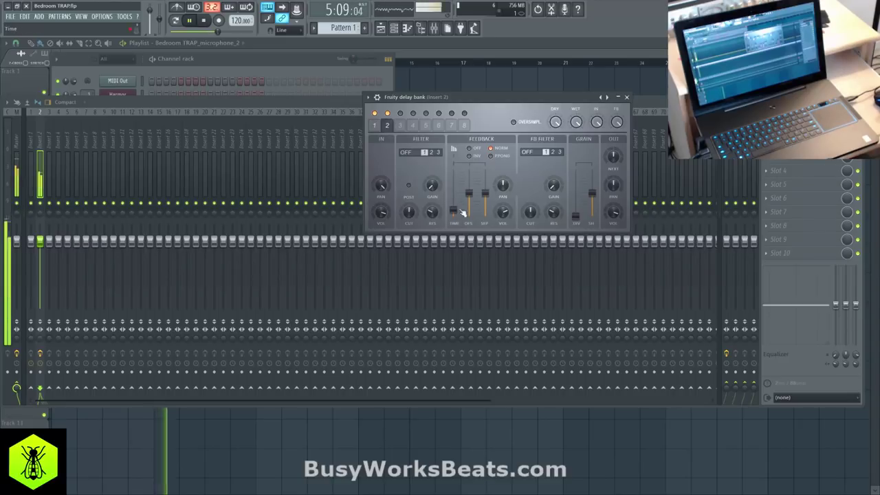
{"action": "left_click_drag", "start_coordinate": [455, 211], "coordinate": [454, 213]}
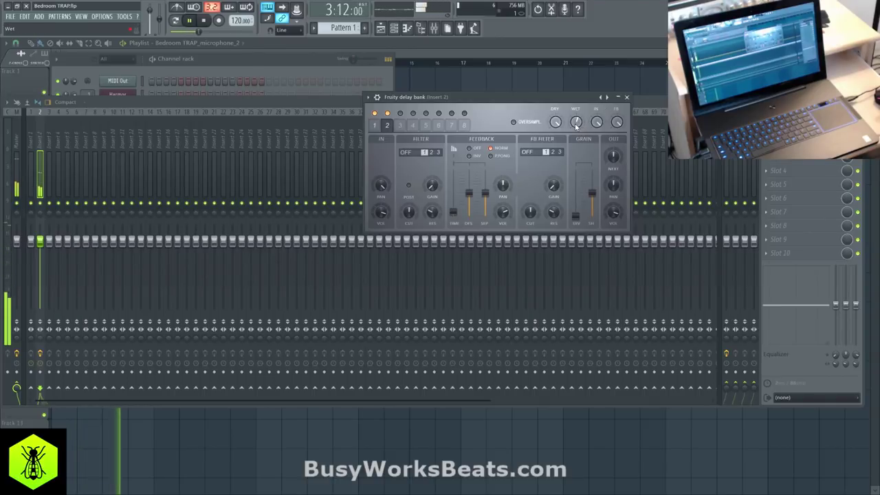
{"action": "left_click", "coordinate": [627, 98]}
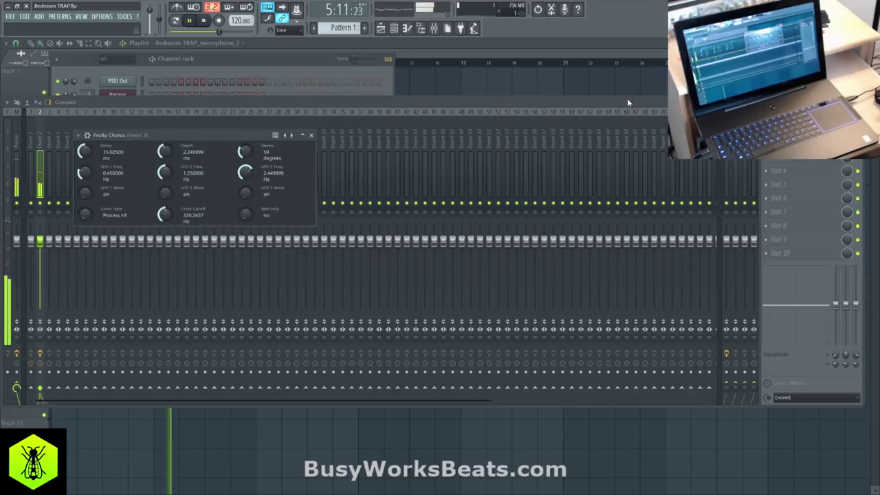
{"action": "left_click", "coordinate": [311, 135]}
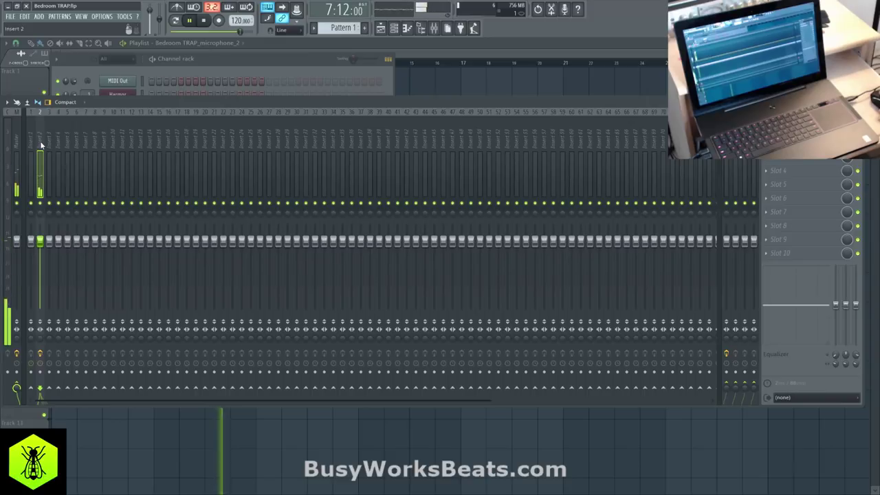
Load Fruity Parametric EQ 2 into slot 3 of Insert 2, turn band 7 into a low-pass, lower its cutoff, and close it.
{"action": "left_click", "coordinate": [796, 165]}
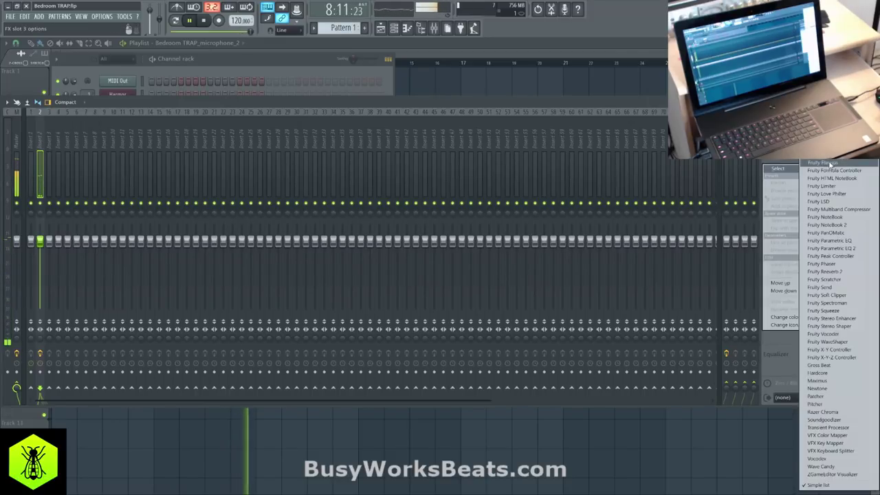
{"action": "left_click", "coordinate": [853, 252]}
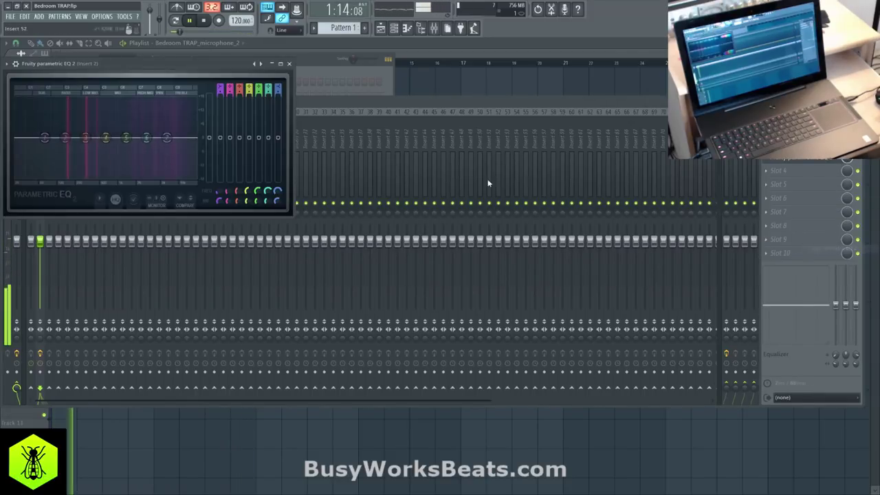
{"action": "left_click_drag", "start_coordinate": [278, 89], "coordinate": [278, 142]}
{"action": "mouse_move", "coordinate": [277, 192]}
{"action": "left_mouse_down"}
{"action": "mouse_move", "coordinate": [278, 220]}
{"action": "mouse_move", "coordinate": [282, 191]}
{"action": "left_mouse_up"}
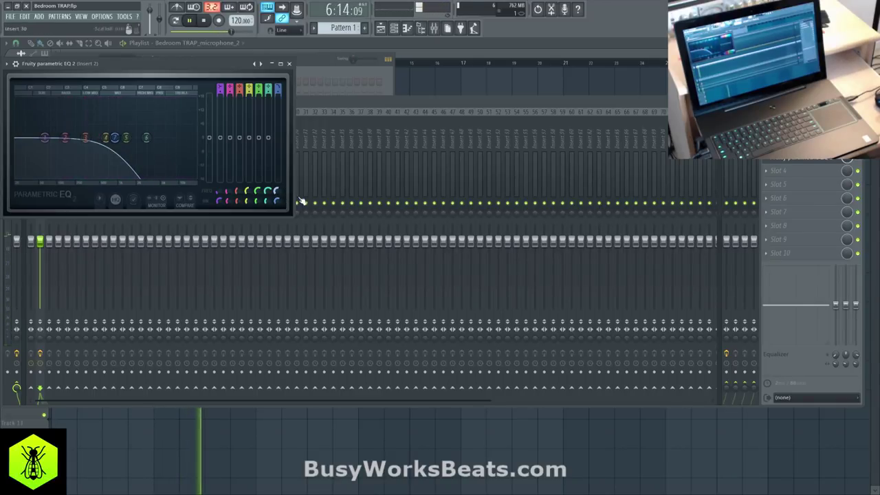
{"action": "left_click", "coordinate": [289, 63]}
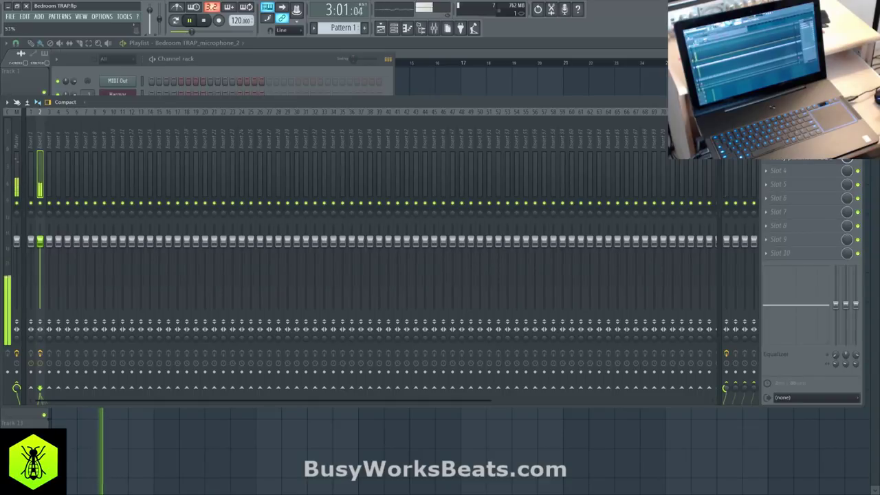
Raise Insert 2's send level to the aux verb track and compare both mixer tracks during playback.
{"action": "left_click_drag", "start_coordinate": [726, 389], "coordinate": [726, 380]}
{"action": "left_click", "coordinate": [726, 171]}
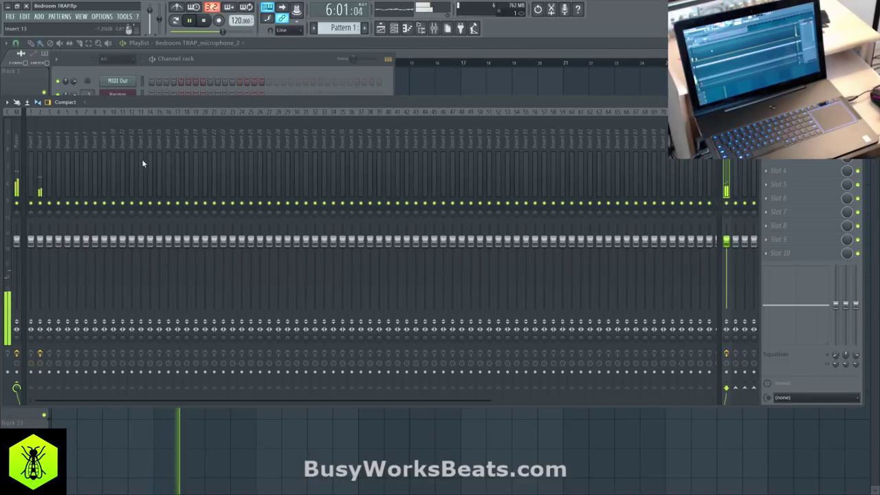
{"action": "left_click", "coordinate": [40, 136]}
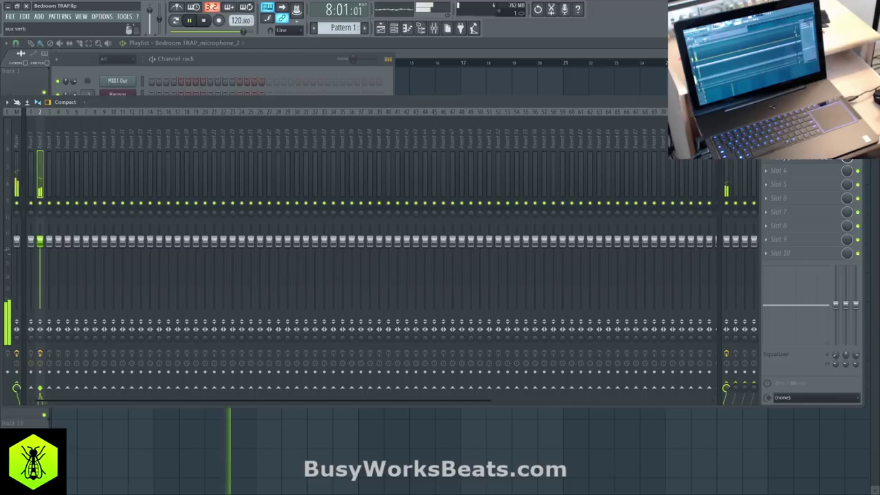
Open Fruity Reeverb 2 on the aux verb track, increase its decay, and close the plugin.
{"action": "left_click", "coordinate": [726, 145]}
{"action": "left_click", "coordinate": [788, 129]}
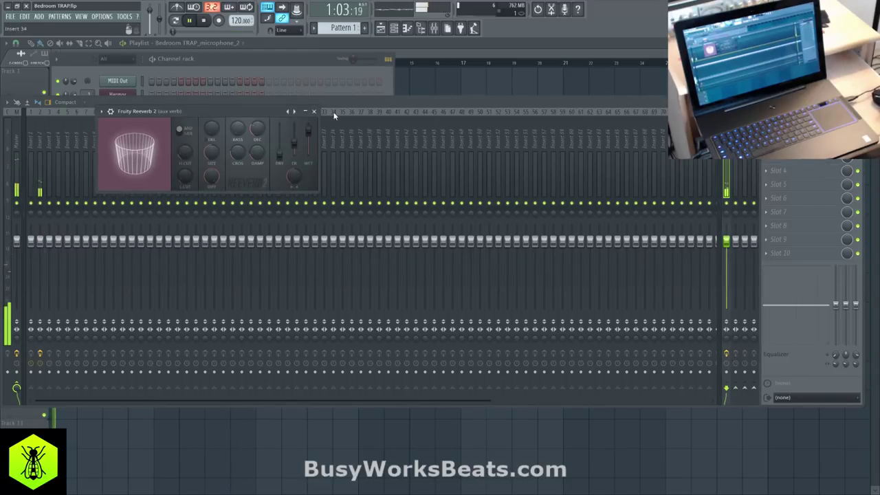
{"action": "left_click_drag", "start_coordinate": [258, 129], "coordinate": [258, 114]}
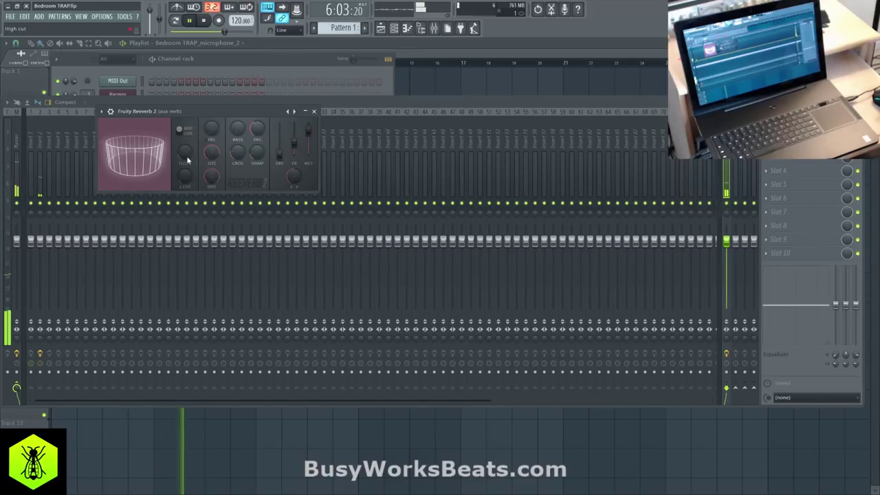
{"action": "left_click", "coordinate": [314, 112]}
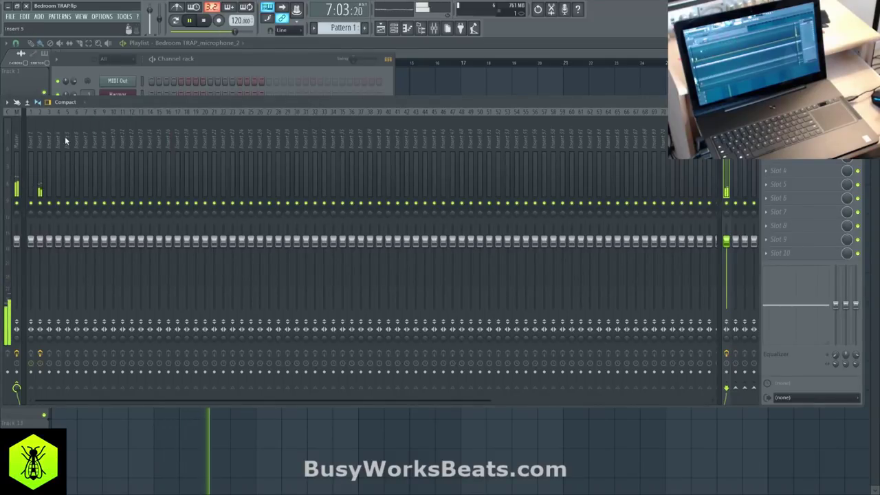
Stop playback and hide the mixer and channel rack to leave the playlist in view.
{"action": "left_click", "coordinate": [247, 64]}
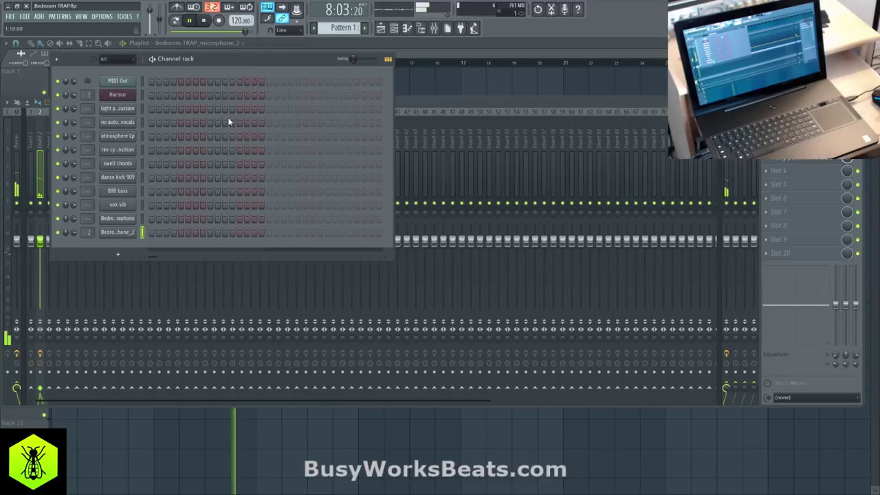
{"action": "key", "text": "space"}
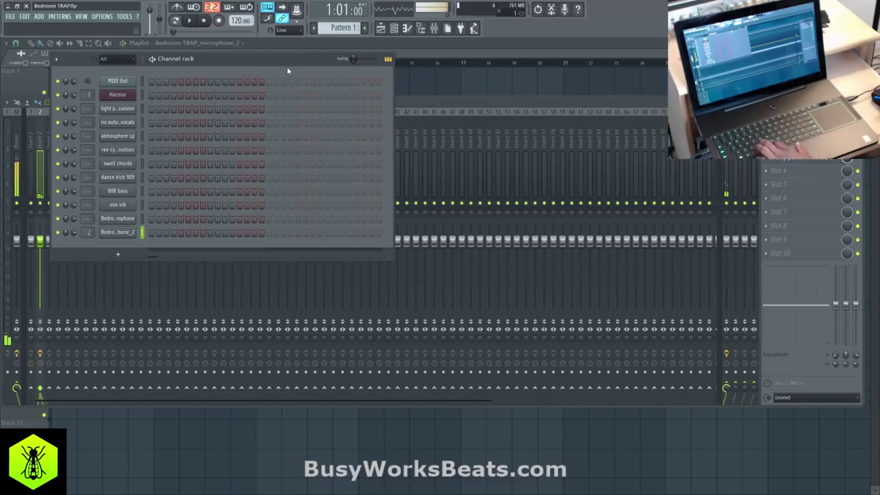
{"action": "left_click", "coordinate": [417, 88]}
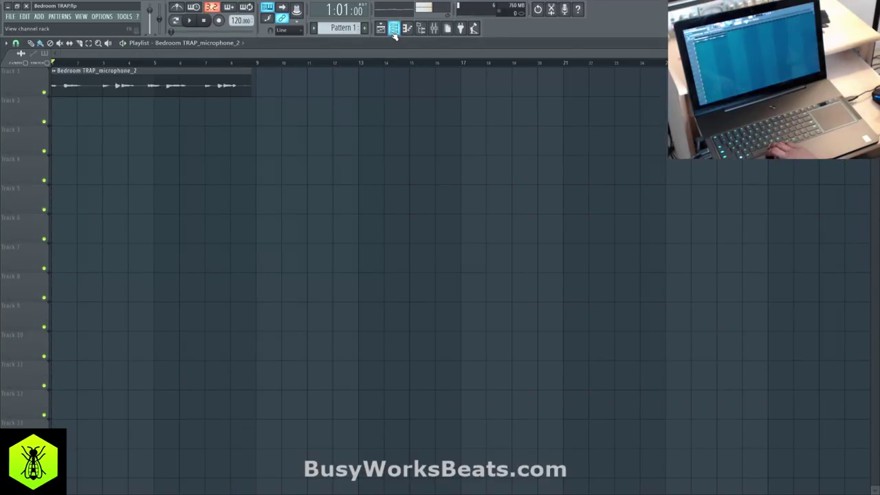
{"action": "left_click", "coordinate": [394, 30]}
{"action": "key", "text": "F6"}
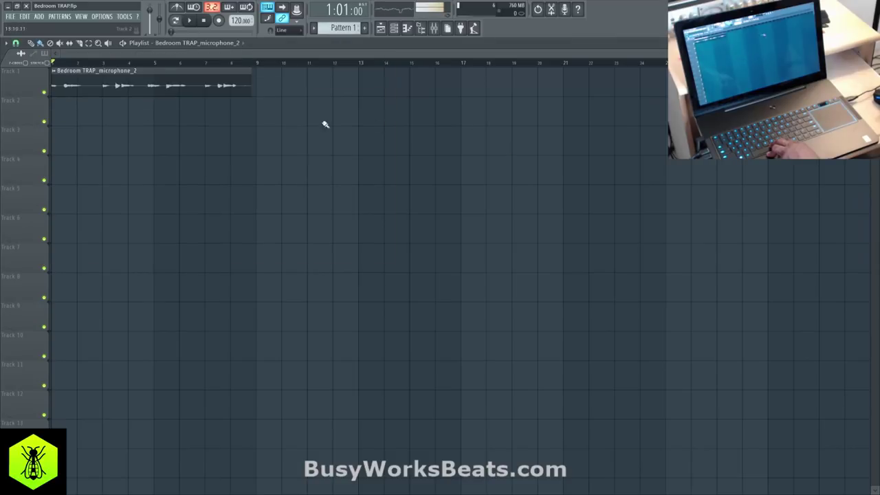
Choose Pattern 1 as the playlist clip source and place a Pattern 1 clip at bar 1 of Track 2.
{"action": "left_click", "coordinate": [78, 113]}
{"action": "right_click", "coordinate": [83, 111]}
{"action": "left_click", "coordinate": [219, 44]}
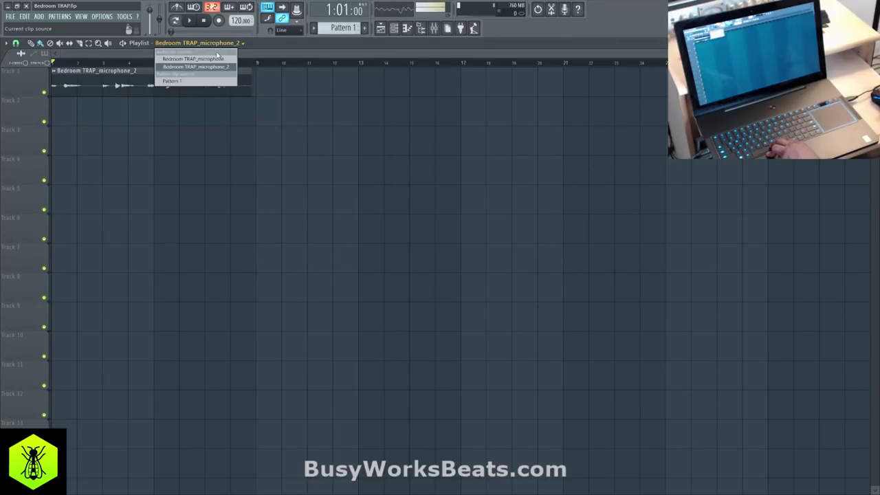
{"action": "left_click", "coordinate": [193, 67]}
{"action": "left_click", "coordinate": [82, 112]}
{"action": "left_click_drag", "start_coordinate": [82, 112], "coordinate": [163, 126]}
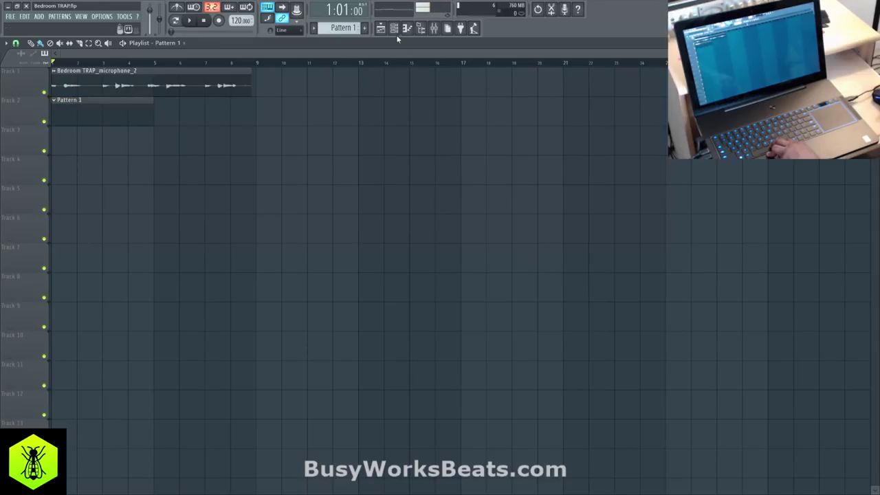
Open the piano roll of the Harmor channel in Pattern 1.
{"action": "key", "text": "F6"}
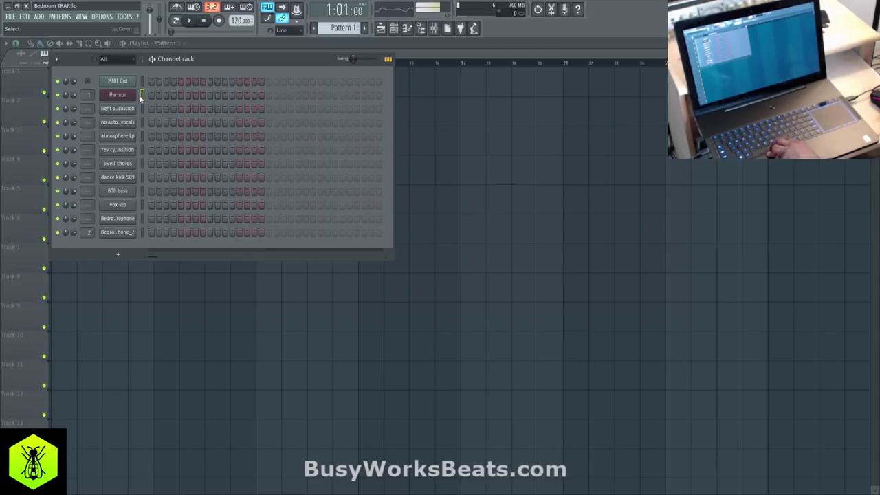
{"action": "right_click", "coordinate": [134, 98]}
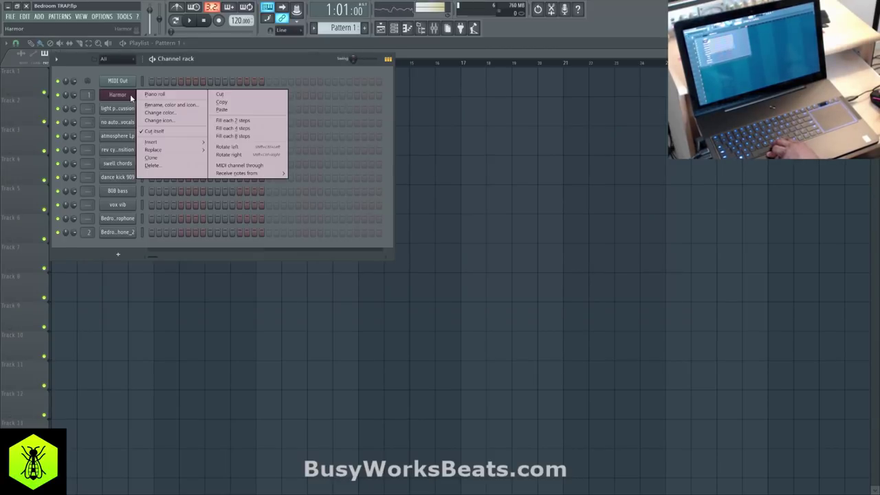
{"action": "left_click", "coordinate": [149, 92]}
Audition Harmor notes on the piano roll keyboard across rising octaves from D4 towards C7.
{"action": "scroll", "coordinate": [138, 66], "scroll_direction": "up", "scroll_amount": 2}
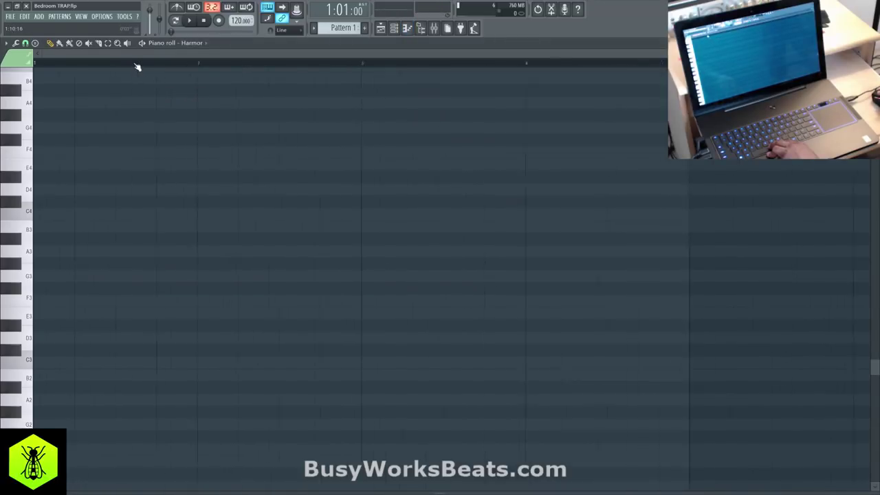
{"action": "left_click", "coordinate": [27, 187]}
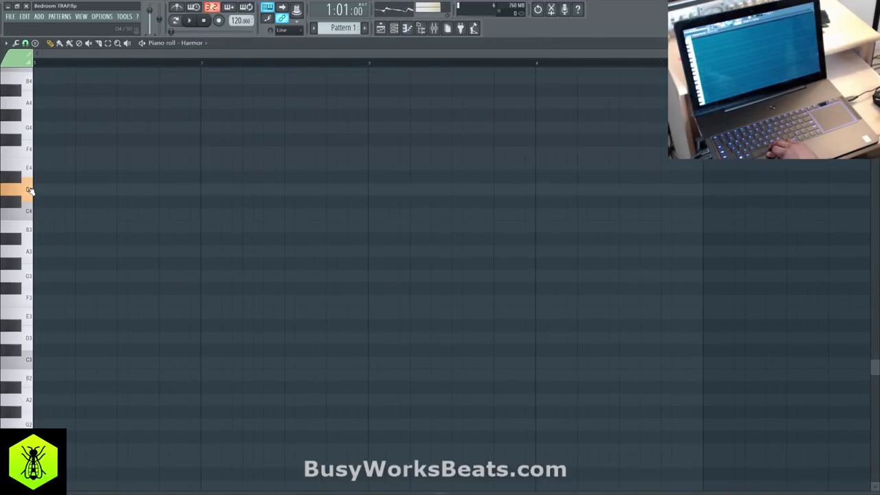
{"action": "scroll", "coordinate": [28, 187], "scroll_direction": "up", "scroll_amount": 2}
{"action": "scroll", "coordinate": [34, 170], "scroll_direction": "up", "scroll_amount": 2}
{"action": "left_click", "coordinate": [32, 168]}
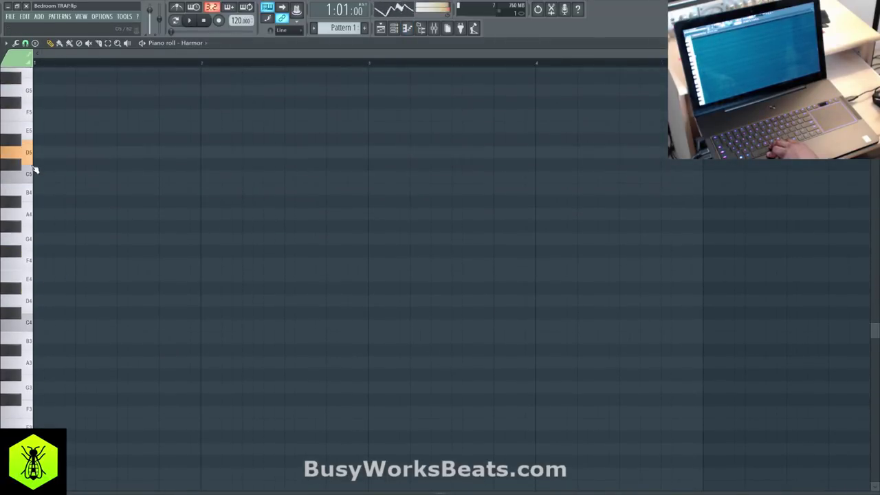
{"action": "scroll", "coordinate": [28, 201], "scroll_direction": "up", "scroll_amount": 1}
{"action": "left_click", "coordinate": [19, 204]}
{"action": "left_click", "coordinate": [28, 231]}
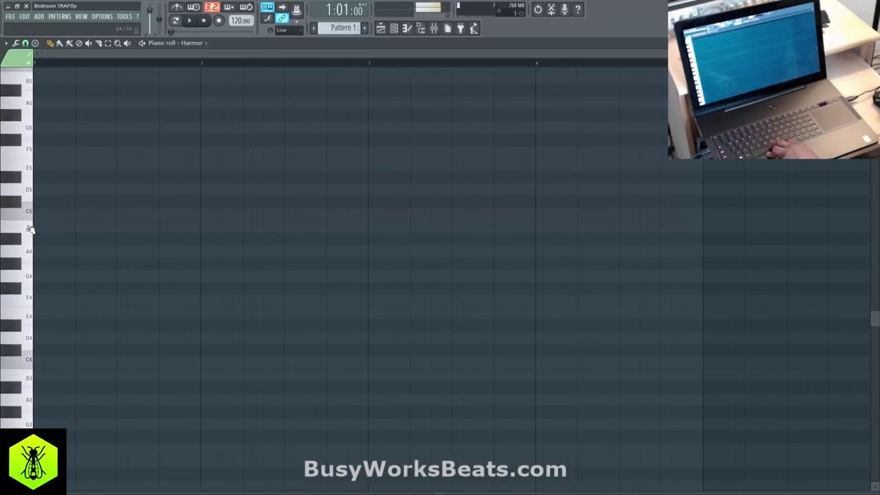
{"action": "scroll", "coordinate": [35, 228], "scroll_direction": "up", "scroll_amount": 3}
{"action": "scroll", "coordinate": [39, 196], "scroll_direction": "up", "scroll_amount": 1}
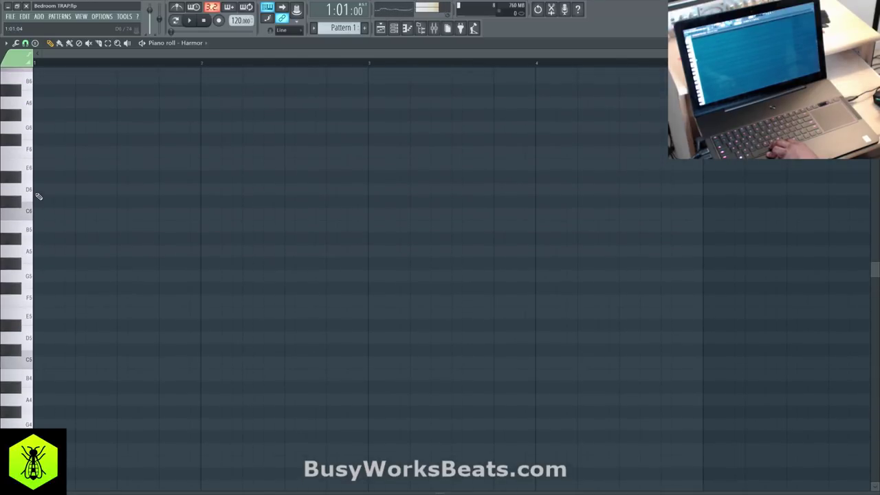
{"action": "scroll", "coordinate": [31, 165], "scroll_direction": "up", "scroll_amount": 2}
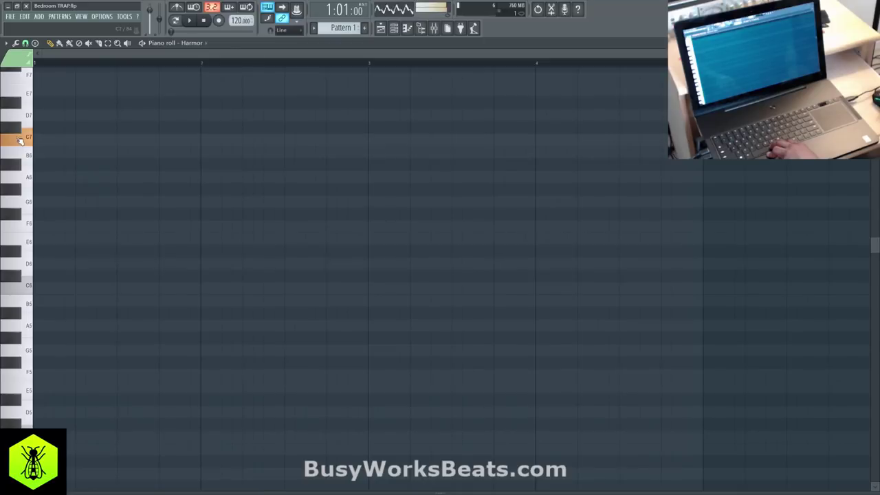
Draw a half-bar C7 note at the start of bar 1, follow it with an F7 note, and audition them.
{"action": "left_click", "coordinate": [40, 142]}
{"action": "key", "text": "space"}
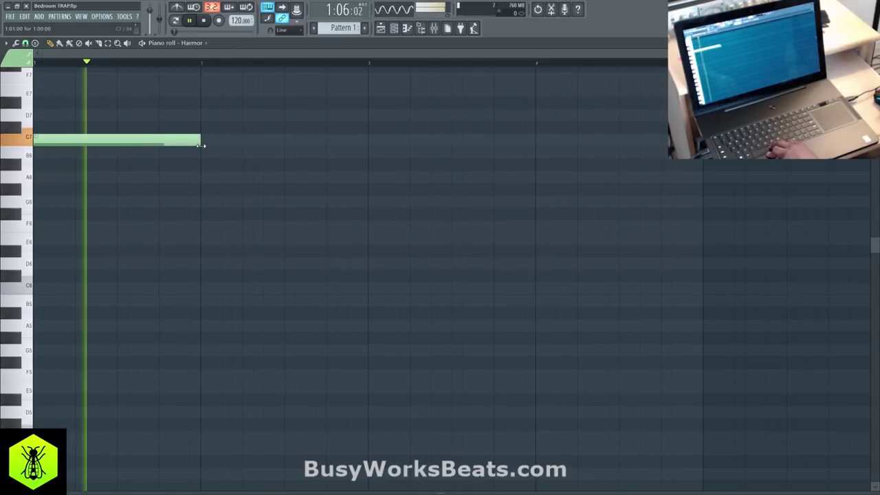
{"action": "key", "text": "space"}
{"action": "left_click_drag", "start_coordinate": [196, 141], "coordinate": [123, 69]}
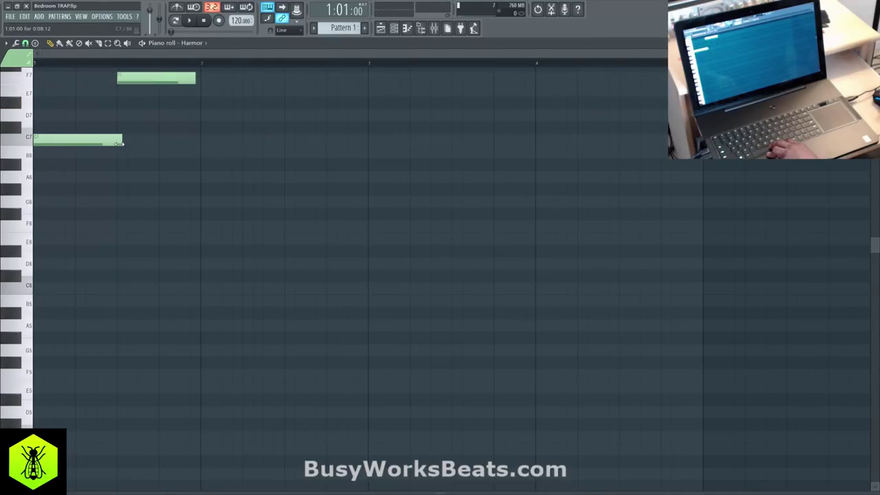
{"action": "left_click_drag", "start_coordinate": [122, 143], "coordinate": [117, 143]}
{"action": "key", "text": "space"}
{"action": "key", "text": "space"}
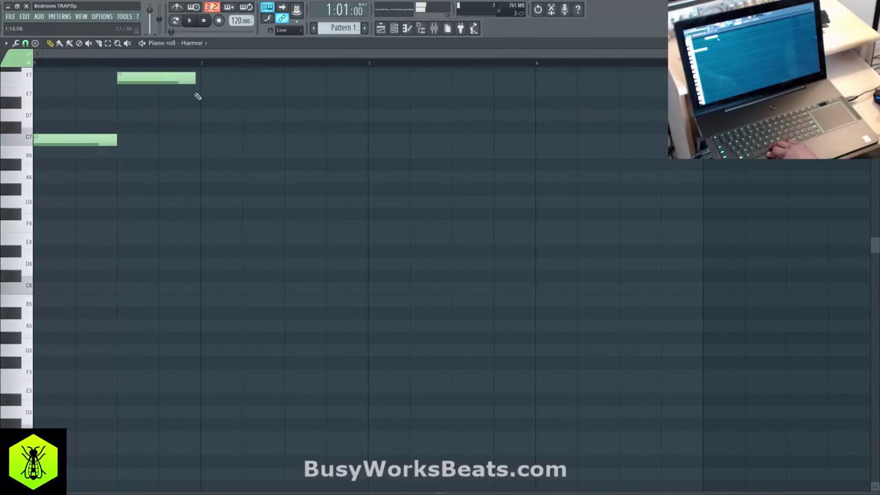
Add a half-bar D7 note on beat 4 of bar 1 and shorten the F7 note to 0:04:00 during playback.
{"action": "left_click_drag", "start_coordinate": [171, 126], "coordinate": [161, 102]}
{"action": "key", "text": "space"}
{"action": "left_click_drag", "start_coordinate": [199, 80], "coordinate": [159, 83]}
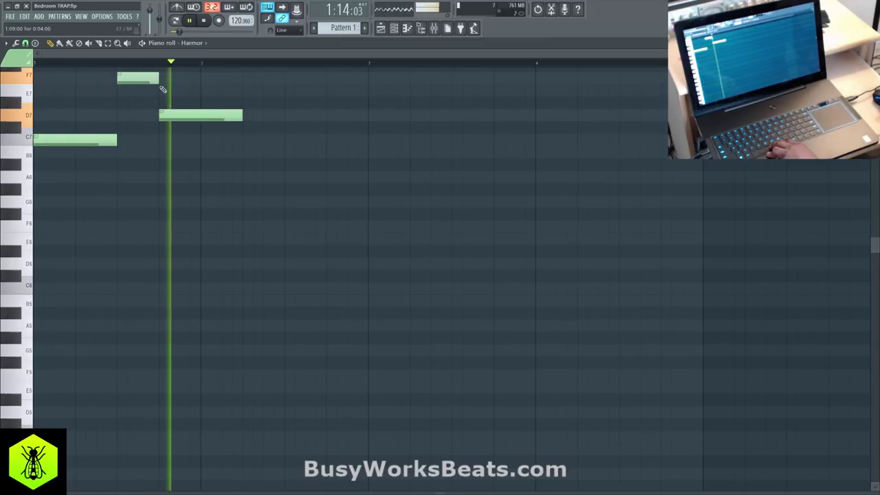
Extend the D7 note to the start of bar 3, giving it a length of 1:04:00, and audition the melody.
{"action": "left_click_drag", "start_coordinate": [243, 116], "coordinate": [370, 119]}
{"action": "key", "text": "space"}
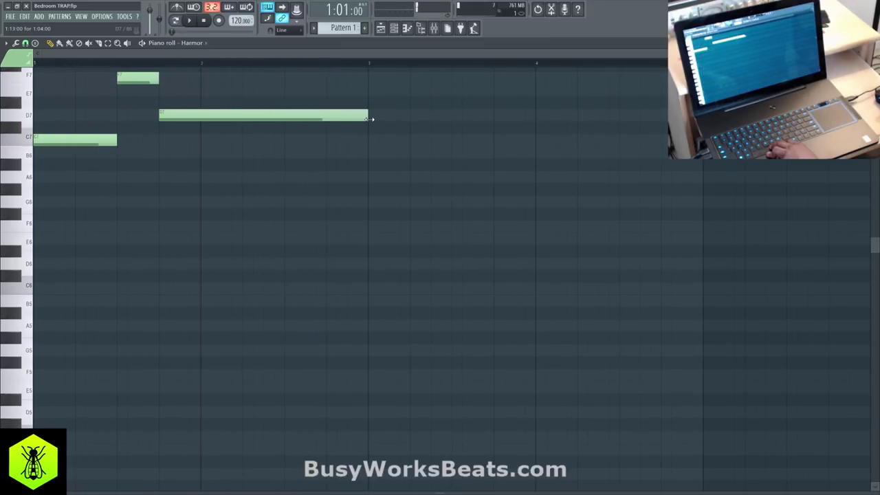
{"action": "scroll", "coordinate": [254, 140], "scroll_direction": "up", "scroll_amount": 3}
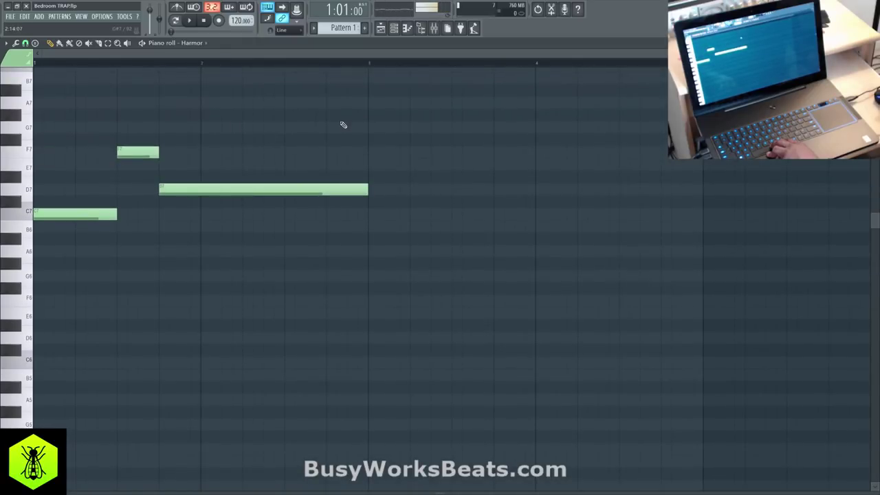
{"action": "key", "text": "space"}
{"action": "key", "text": "space"}
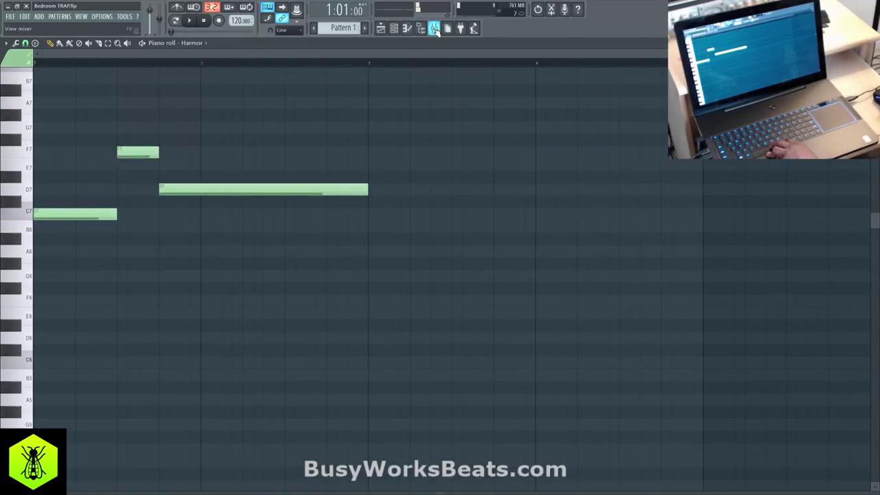
Lower the Insert 1 mixer fader to -3.0 dB during playback and return to the Harmor piano roll.
{"action": "key", "text": "F9"}
{"action": "key", "text": "space"}
{"action": "left_click", "coordinate": [31, 227]}
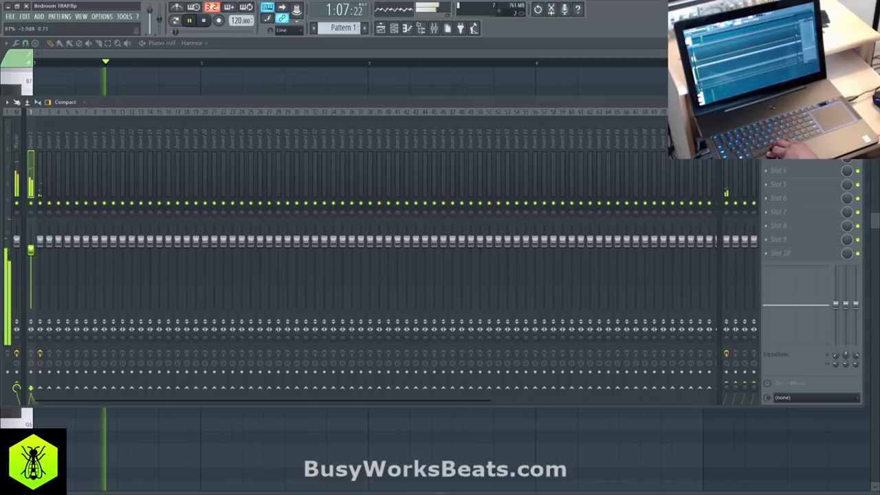
{"action": "key", "text": "space"}
{"action": "key", "text": "F9"}
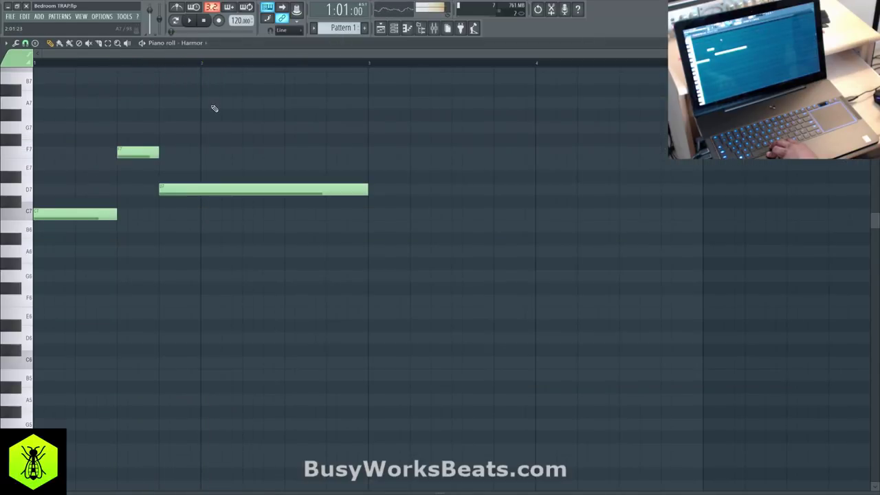
Add consecutive A#6, C7 and D7 notes, each 0:04:00 long, starting at bar 3.
{"action": "scroll", "coordinate": [176, 75], "scroll_direction": "down", "scroll_amount": 1}
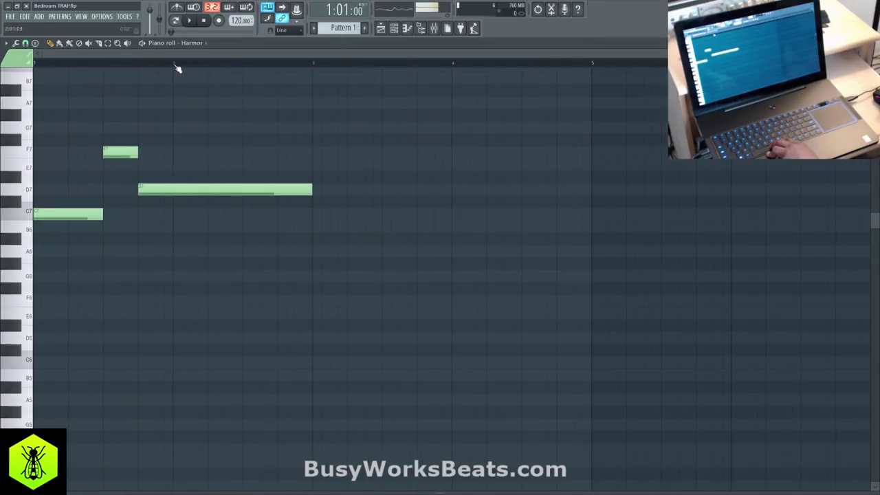
{"action": "key", "text": "space"}
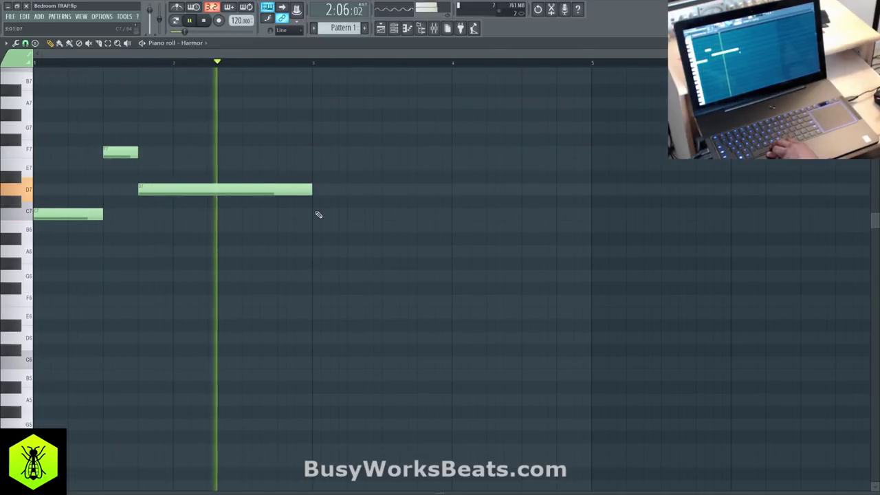
{"action": "key", "text": "space"}
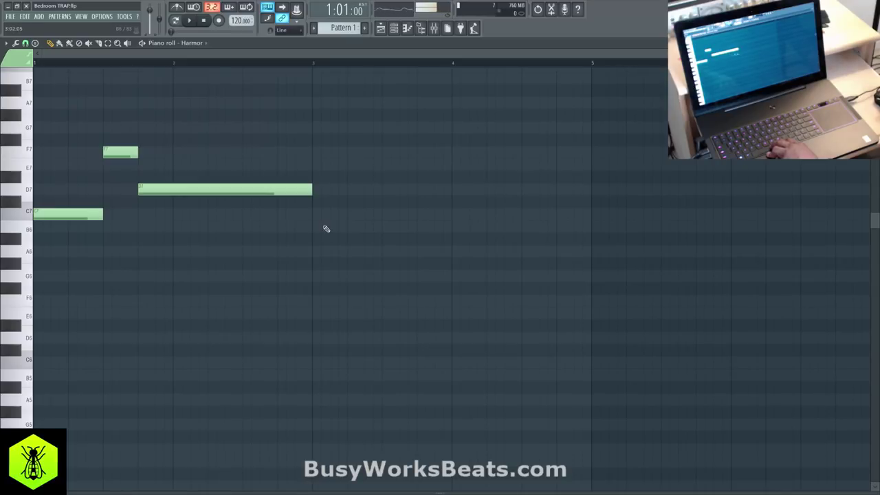
{"action": "left_click_drag", "start_coordinate": [315, 229], "coordinate": [310, 239]}
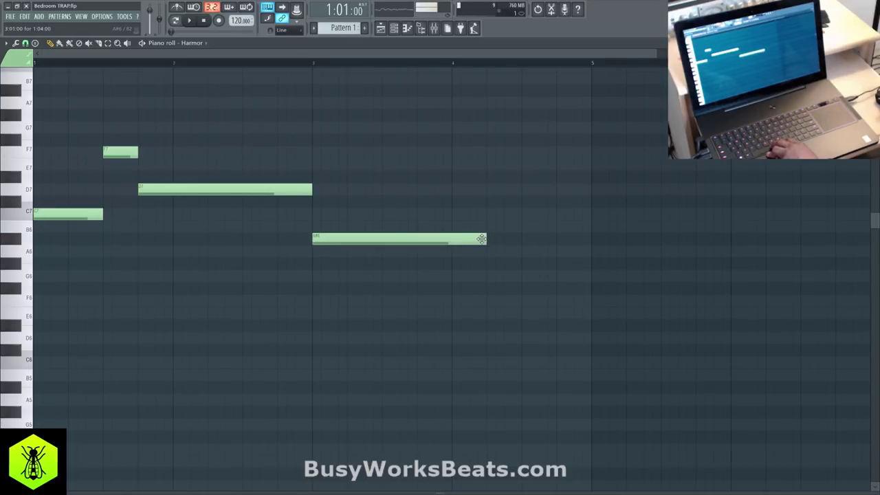
{"action": "left_click_drag", "start_coordinate": [482, 237], "coordinate": [384, 238]}
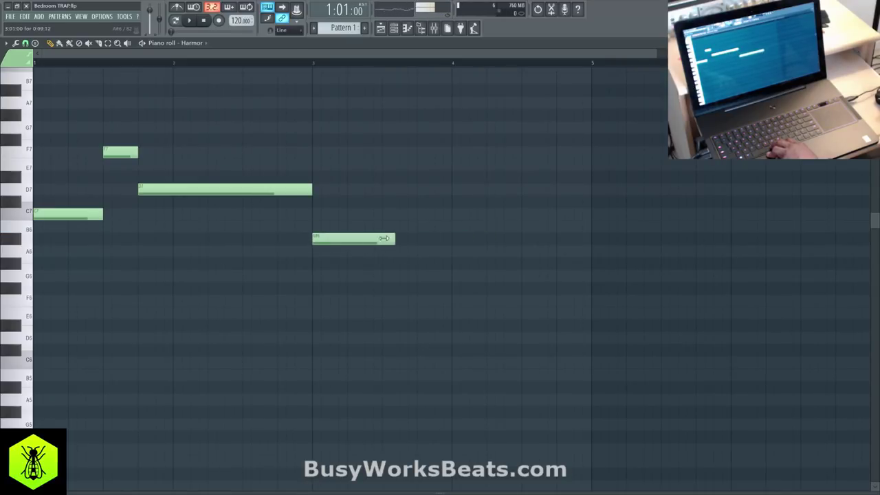
{"action": "left_click", "coordinate": [323, 64]}
{"action": "left_click", "coordinate": [353, 214]}
{"action": "left_click", "coordinate": [385, 189]}
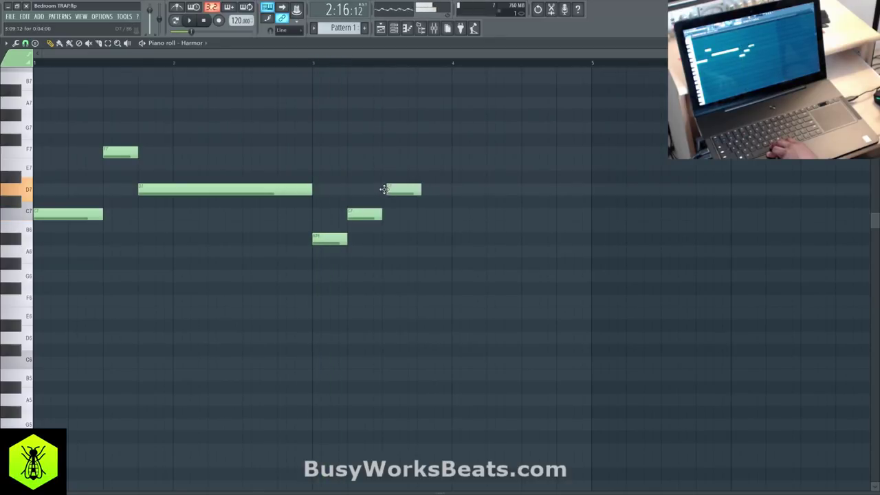
{"action": "left_click_drag", "start_coordinate": [384, 189], "coordinate": [380, 189]}
Draw a G6 note right after the last D7 note, extend it to the start of bar 5, and audition it.
{"action": "left_click", "coordinate": [411, 289]}
{"action": "mouse_move", "coordinate": [412, 289]}
{"action": "left_mouse_down"}
{"action": "mouse_move", "coordinate": [421, 275]}
{"action": "mouse_move", "coordinate": [591, 277]}
{"action": "left_mouse_up"}
{"action": "key", "text": "space"}
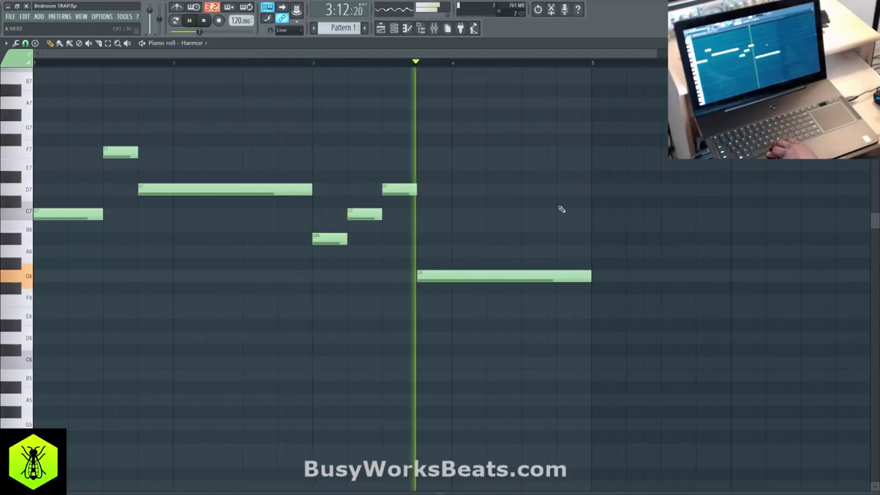
{"action": "key", "text": "space"}
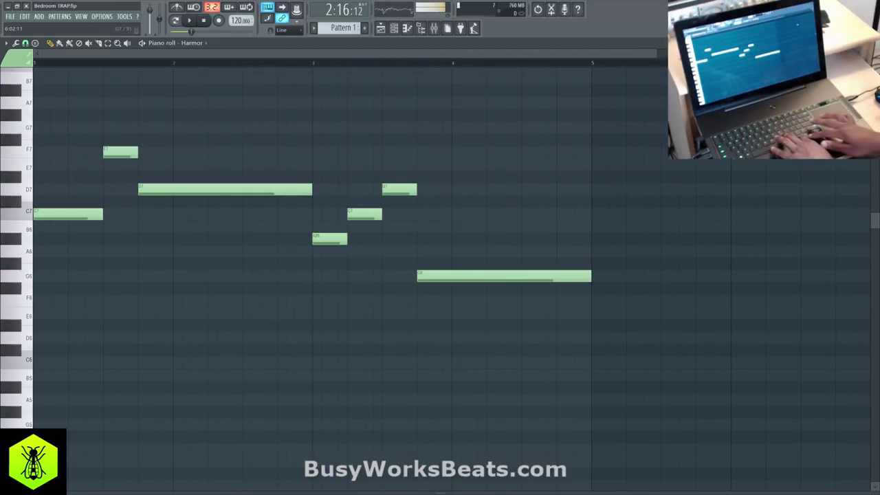
Transpose all the Harmor notes in Pattern 1 down two octaves.
{"action": "key", "text": "ctrl+Down"}
{"action": "key", "text": "ctrl+Down"}
{"action": "scroll", "coordinate": [562, 208], "scroll_direction": "down", "scroll_amount": 3}
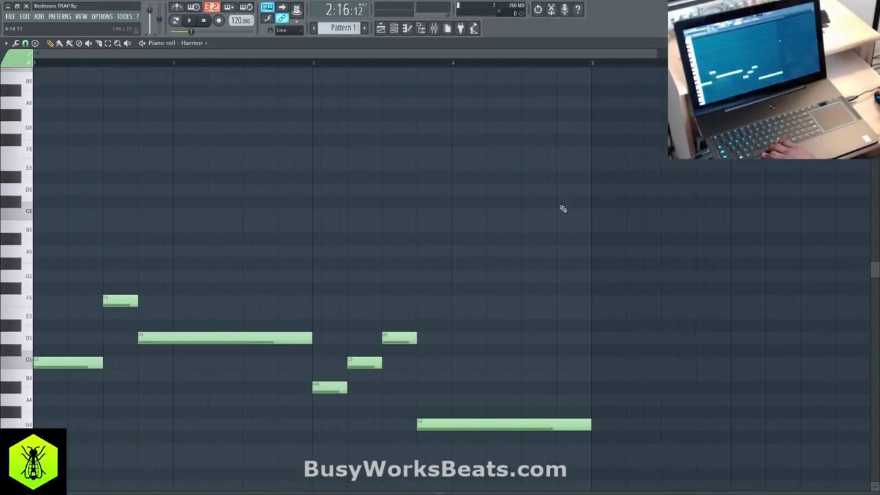
Lower the Insert 1 mixer fader further during playback and return to the playlist.
{"action": "key", "text": "space"}
{"action": "key", "text": "F9"}
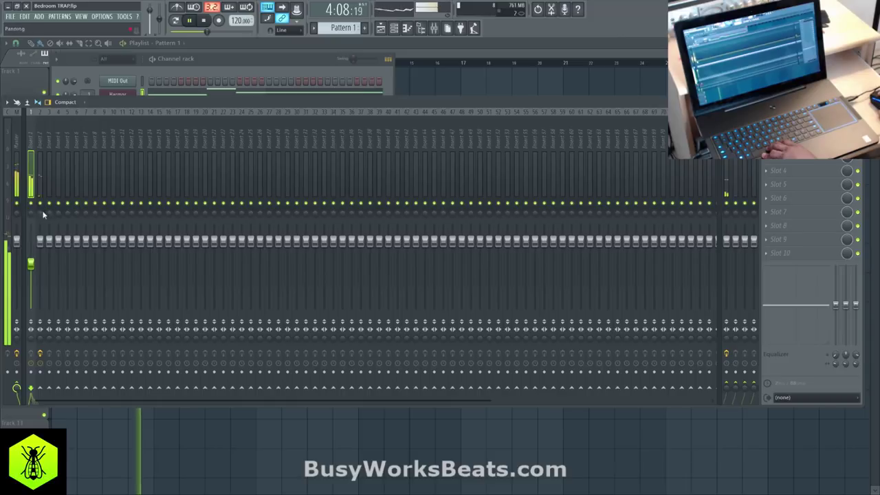
{"action": "key", "text": "space"}
{"action": "right_click", "coordinate": [431, 85]}
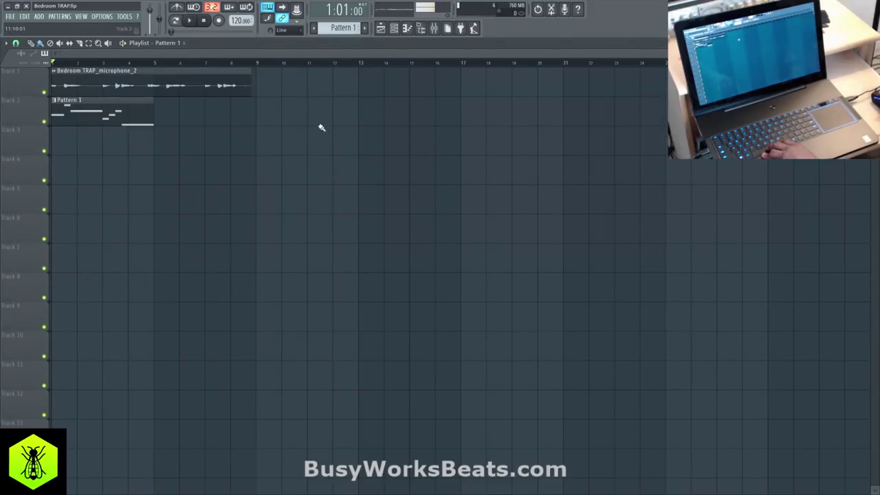
Place a second Pattern 1 clip at bar 5 on Track 2 and restart playback from the beginning.
{"action": "key", "text": "space"}
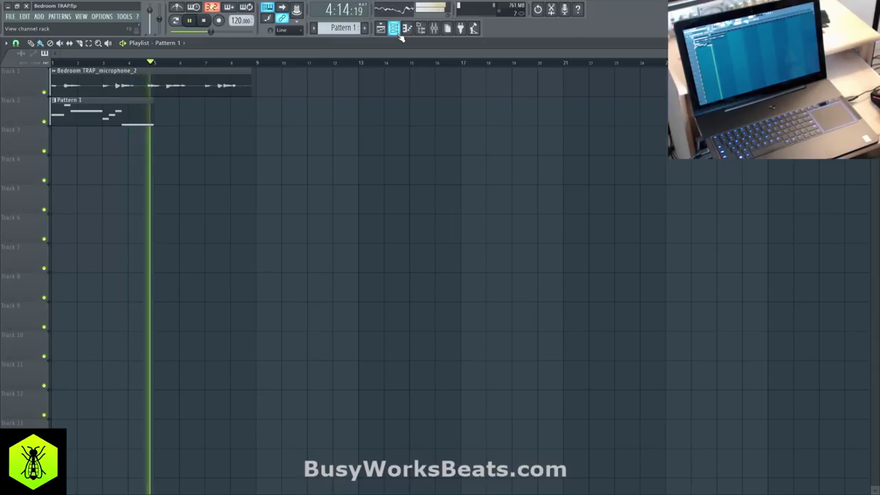
{"action": "left_click", "coordinate": [163, 110]}
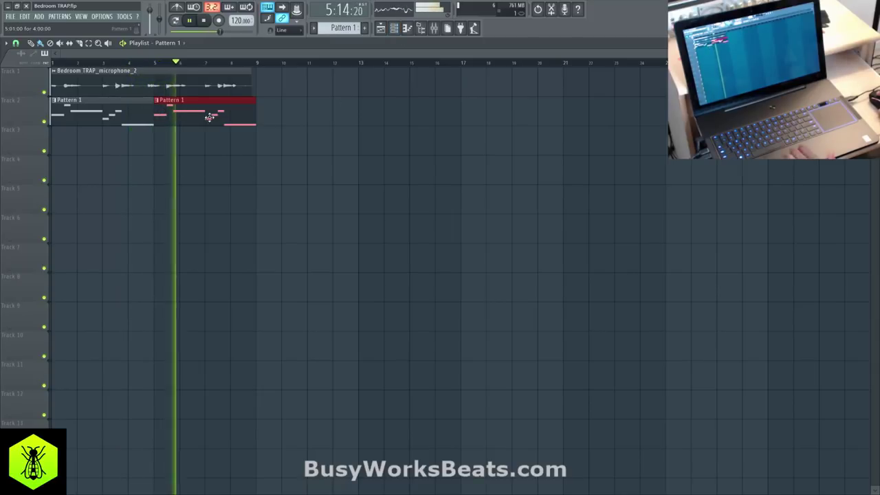
{"action": "left_click", "coordinate": [203, 20]}
{"action": "left_click", "coordinate": [189, 20]}
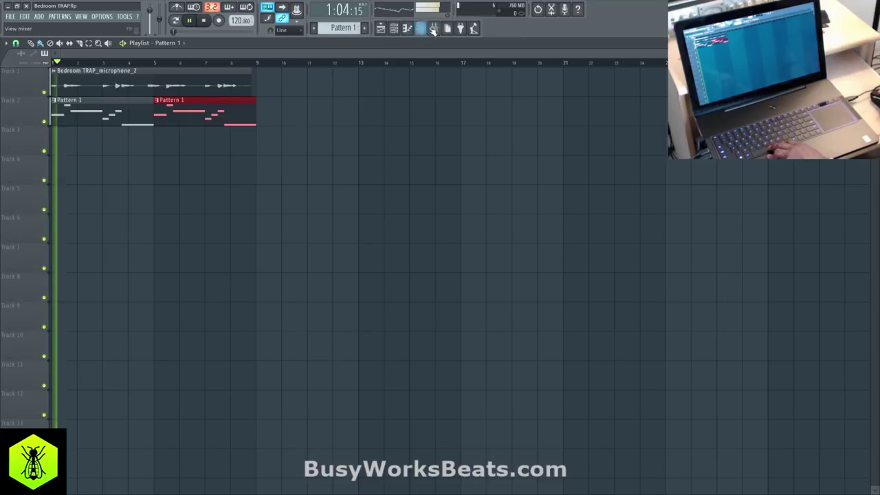
Mute the Bedroom TRAP_microphone_2 channel in the channel rack and switch to Pattern 2.
{"action": "left_click", "coordinate": [393, 27]}
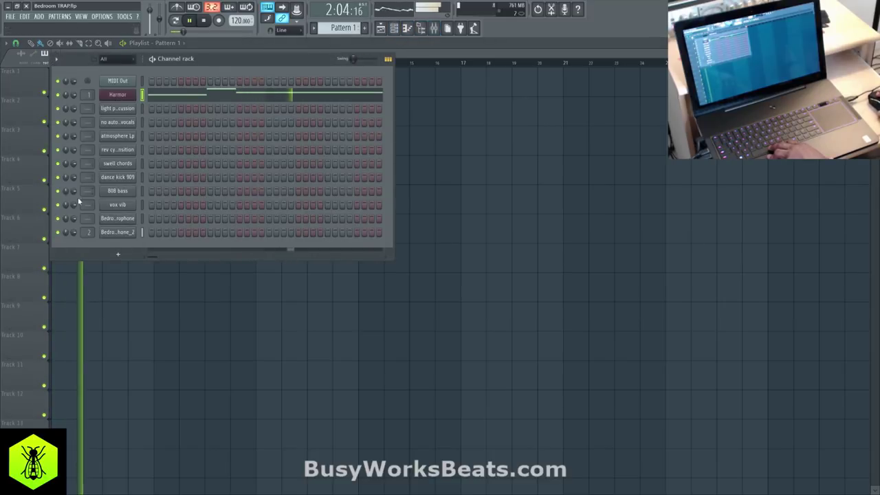
{"action": "key", "text": "space"}
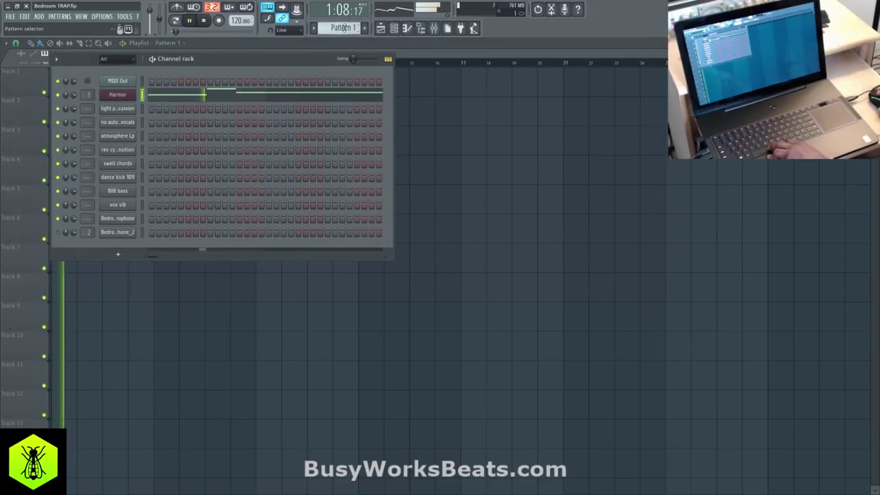
{"action": "scroll", "coordinate": [344, 29], "scroll_direction": "up", "scroll_amount": 1}
{"action": "key", "text": "space"}
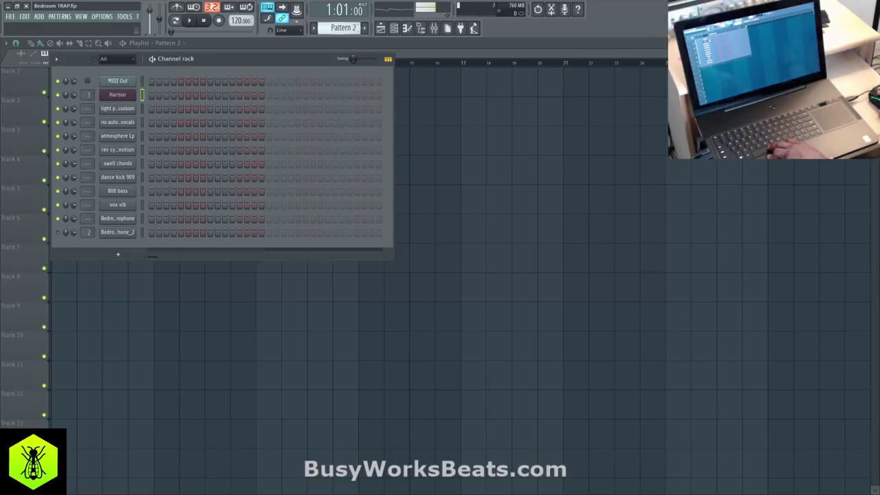
{"action": "scroll", "coordinate": [344, 28], "scroll_direction": "up", "scroll_amount": 1}
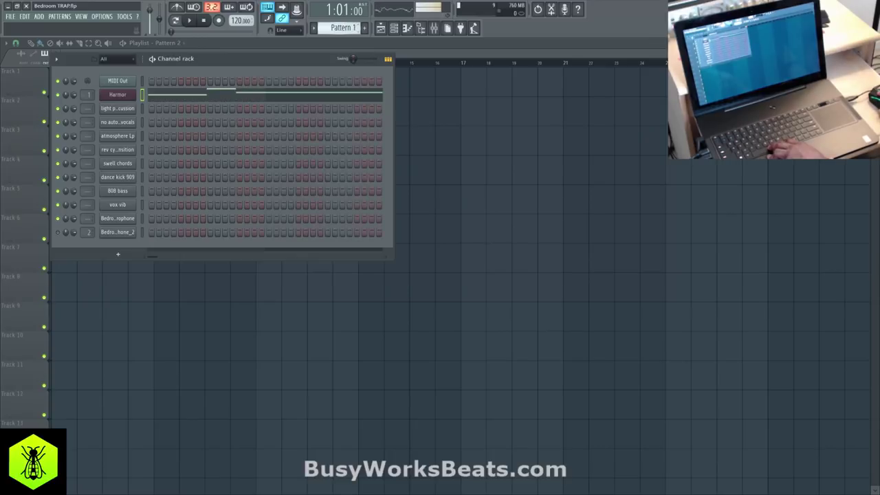
Open the Harmor instrument and enable the Volume envelope for part A.
{"action": "left_click", "coordinate": [120, 96]}
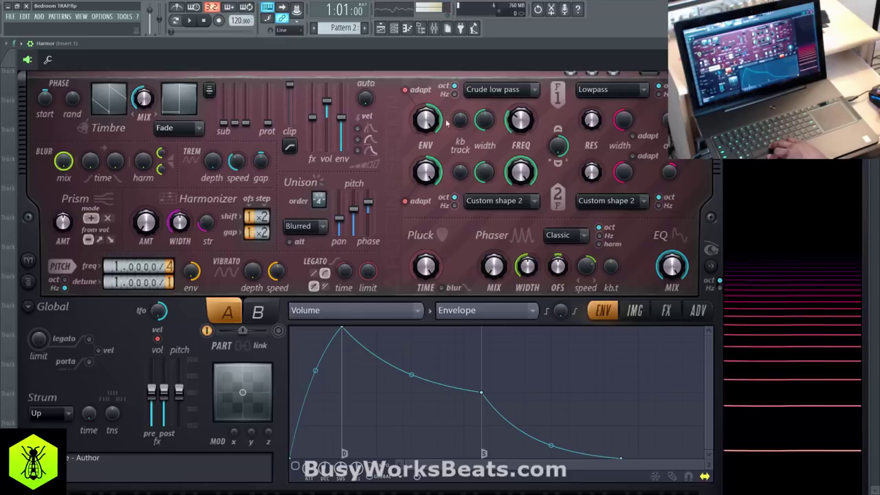
{"action": "left_click", "coordinate": [399, 311]}
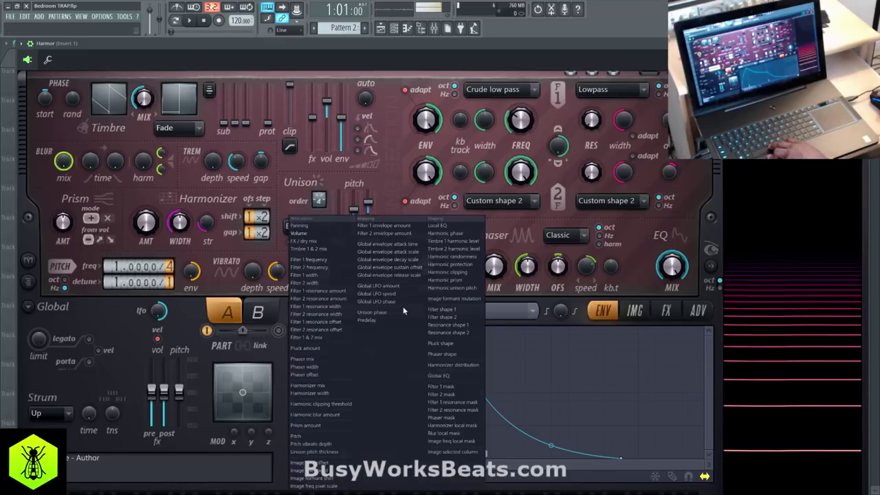
{"action": "left_click", "coordinate": [316, 235]}
{"action": "left_click", "coordinate": [297, 466]}
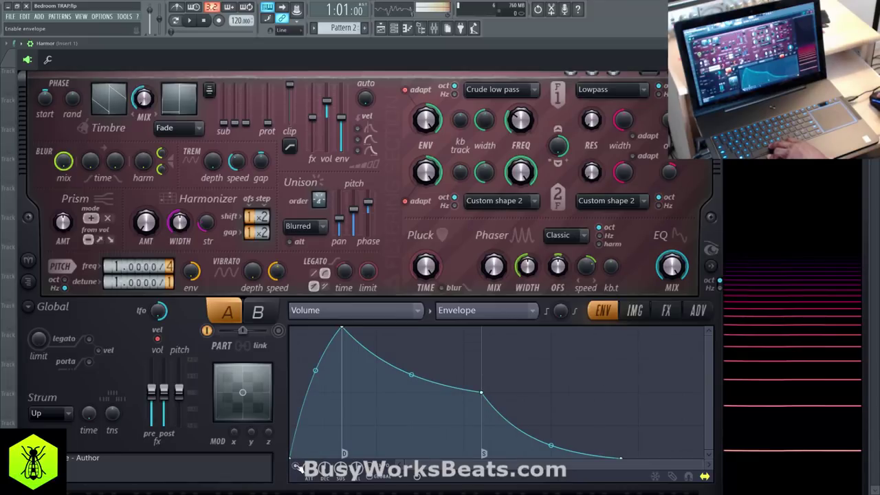
Reshape Harmor's Volume envelope with a longer attack, full sustain level, no release tail and a later sustain point.
{"action": "left_click_drag", "start_coordinate": [345, 332], "coordinate": [381, 328]}
{"action": "left_click_drag", "start_coordinate": [523, 394], "coordinate": [524, 322]}
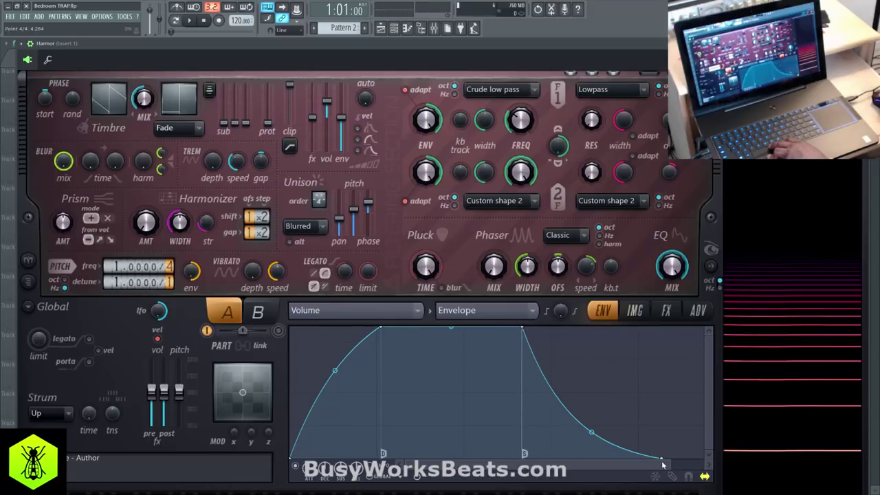
{"action": "left_click_drag", "start_coordinate": [664, 458], "coordinate": [523, 456]}
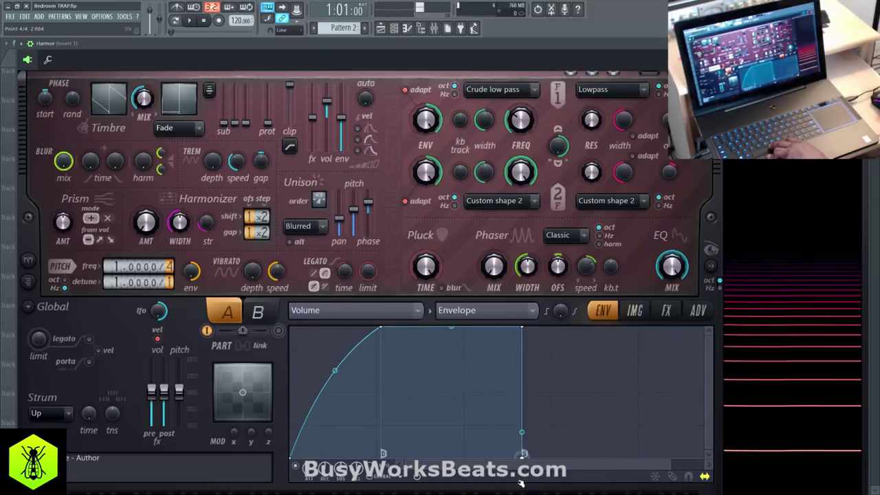
{"action": "left_click_drag", "start_coordinate": [523, 328], "coordinate": [571, 328]}
Audition the envelope, turn on snap to grid, and move the attack peak slightly earlier onto the grid.
{"action": "key", "text": "space"}
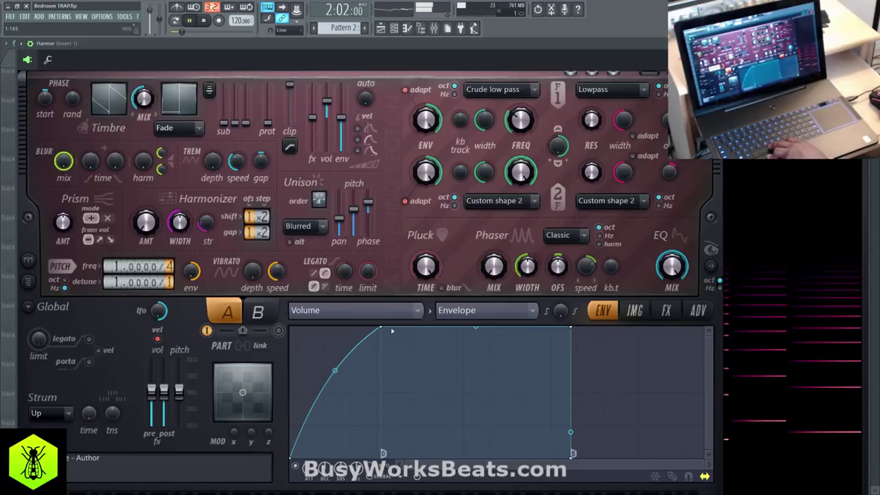
{"action": "key", "text": "space"}
{"action": "key", "text": "space"}
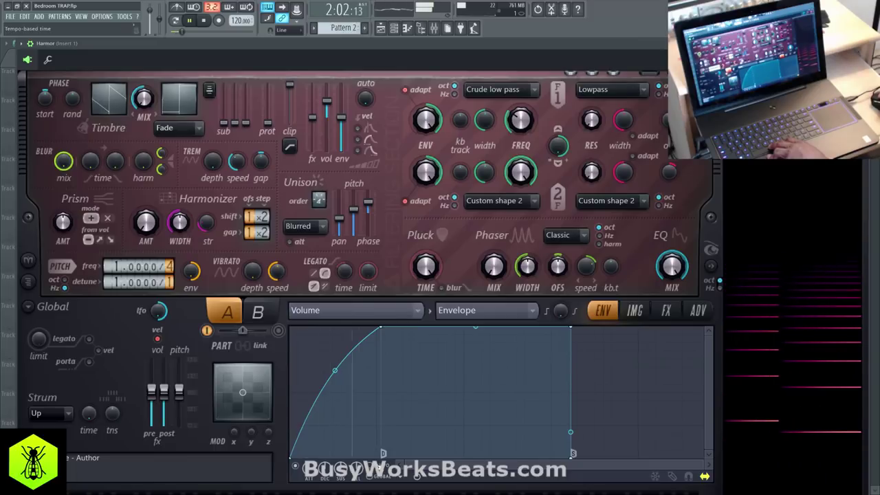
{"action": "key", "text": "space"}
{"action": "left_click_drag", "start_coordinate": [383, 335], "coordinate": [378, 324]}
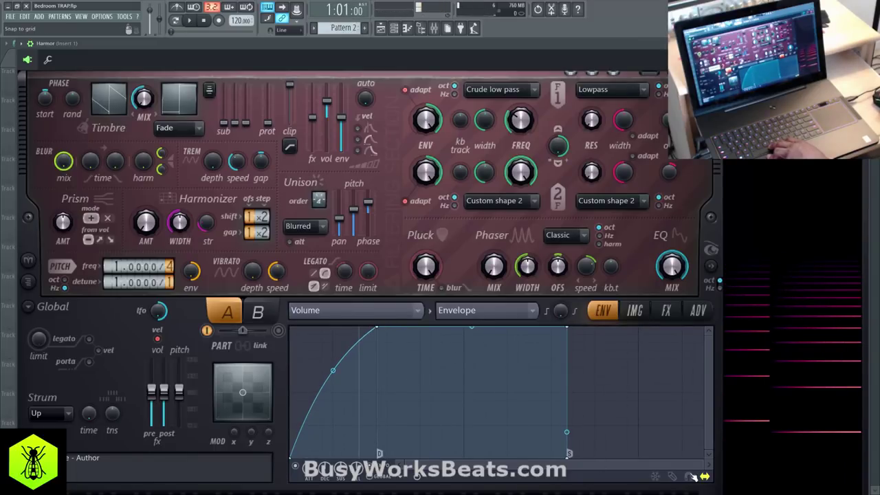
{"action": "left_click_drag", "start_coordinate": [381, 330], "coordinate": [376, 327]}
Play the song to hear Harmor with the adjusted Volume envelope, and return to the playlist.
{"action": "key", "text": "space"}
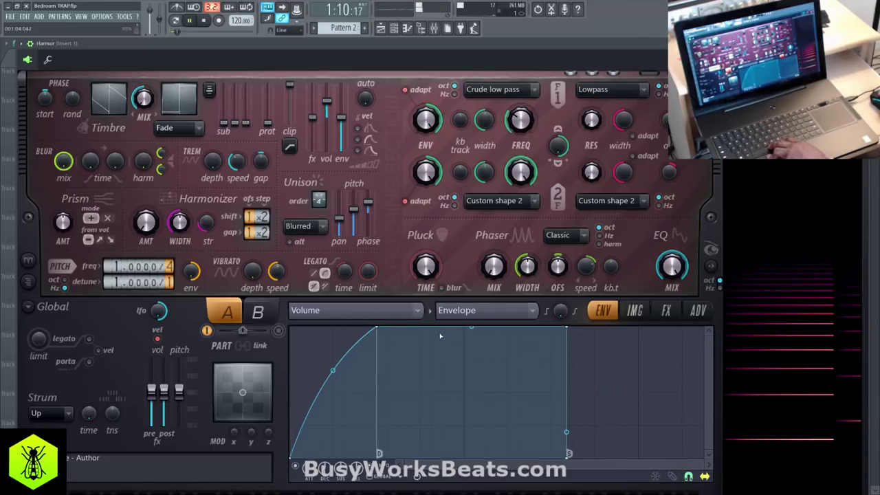
{"action": "key", "text": "space"}
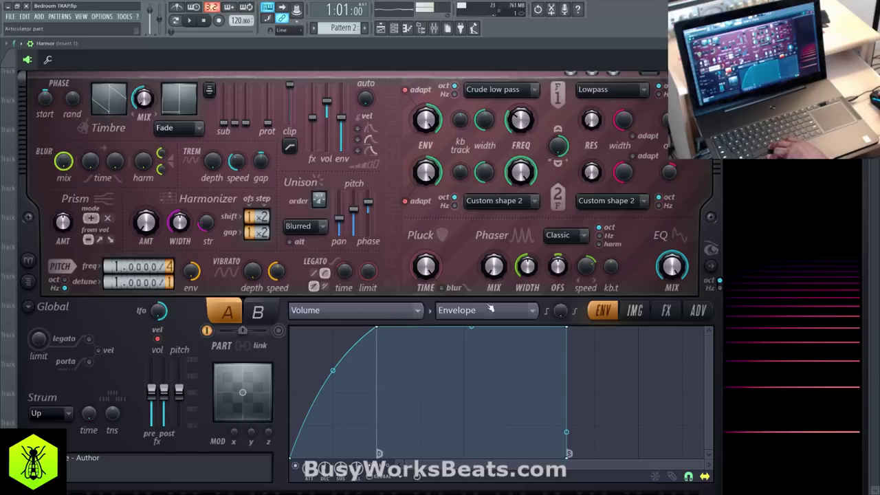
{"action": "key", "text": "space"}
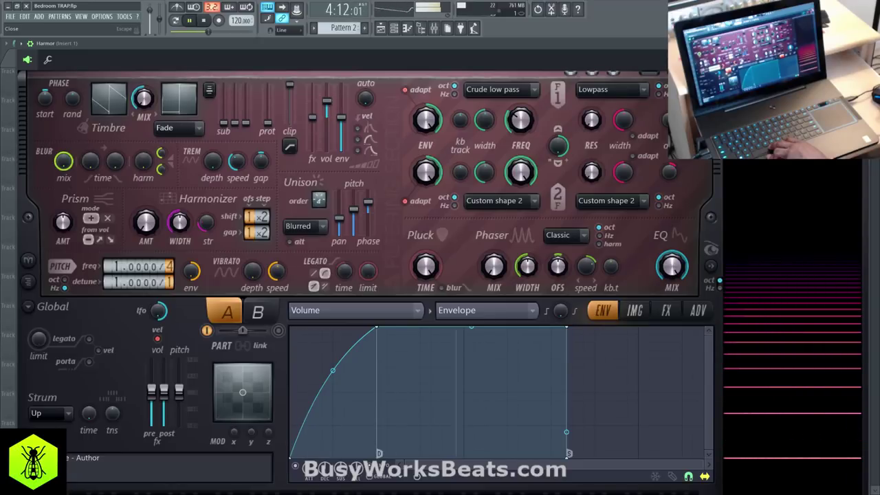
{"action": "left_click", "coordinate": [872, 43]}
{"action": "right_click", "coordinate": [591, 197]}
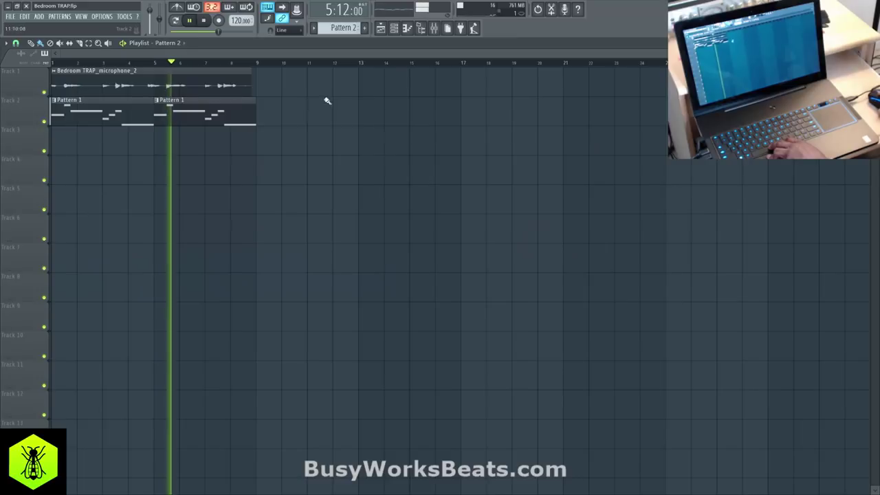
Stop the song, show the channel rack and open the Percussion folder of the Drums (ModeAudio) pack.
{"action": "key", "text": "space"}
{"action": "left_click", "coordinate": [397, 34]}
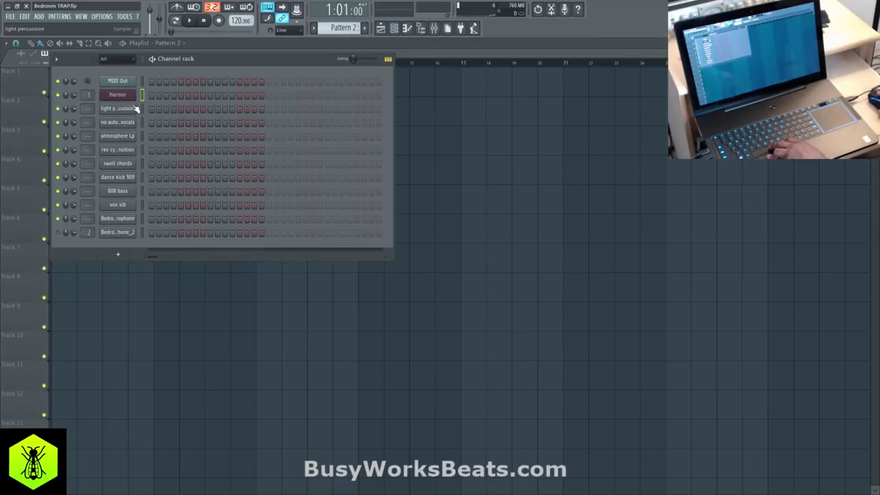
{"action": "left_click", "coordinate": [448, 28]}
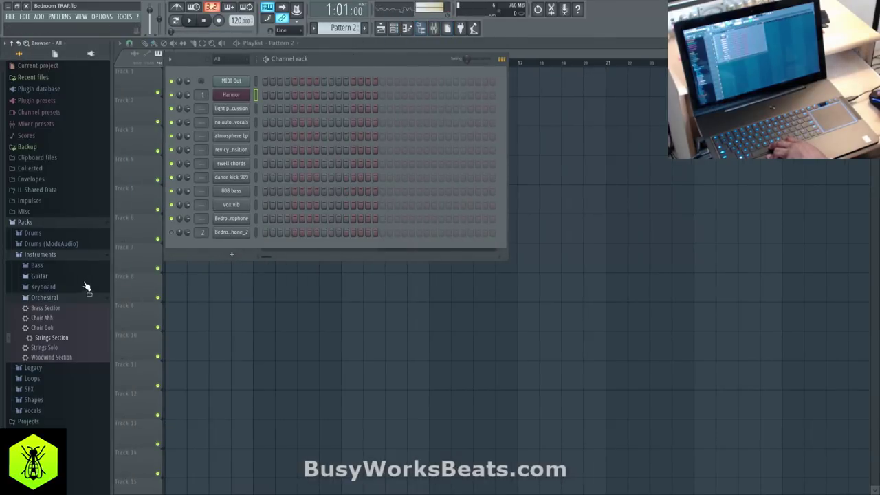
{"action": "left_click", "coordinate": [12, 45]}
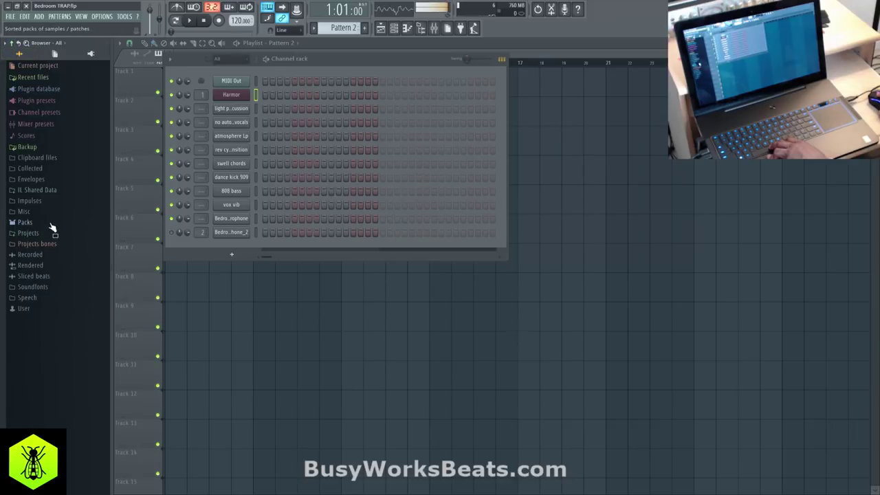
{"action": "left_click", "coordinate": [51, 223]}
{"action": "left_click", "coordinate": [64, 245]}
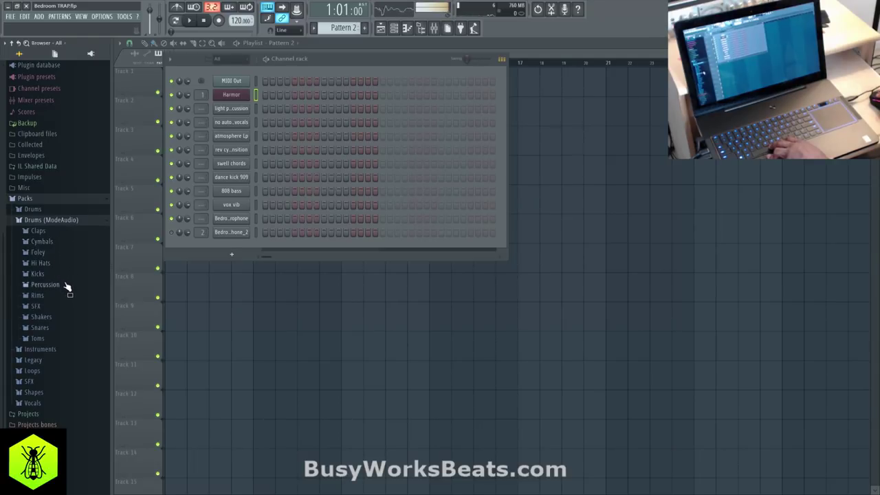
{"action": "left_click", "coordinate": [67, 286]}
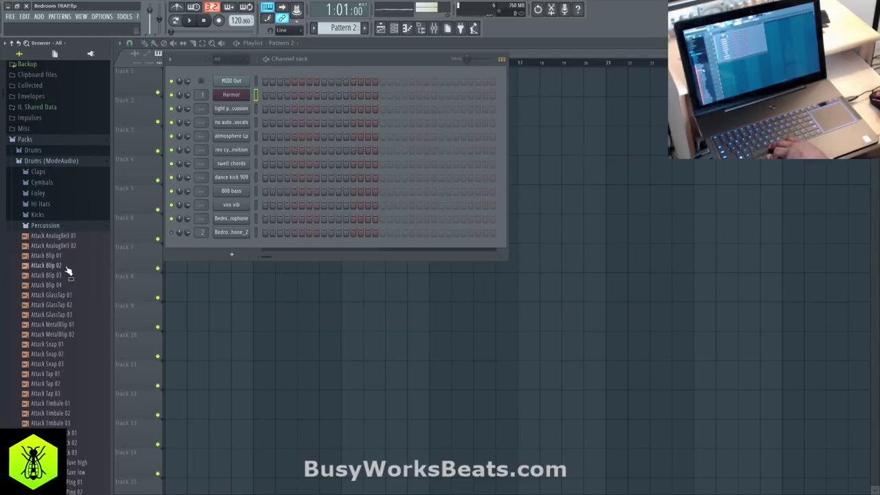
Audition Attack percussion samples against the song, then add Attack Snap 02 as a new channel routed to mixer track 3.
{"action": "key", "text": "space"}
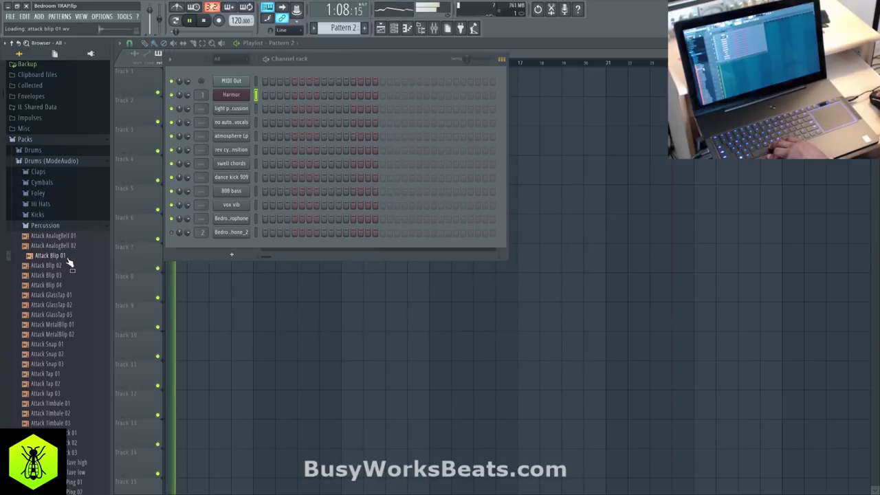
{"action": "left_click_drag", "start_coordinate": [64, 295], "coordinate": [68, 295]}
{"action": "left_click", "coordinate": [65, 276]}
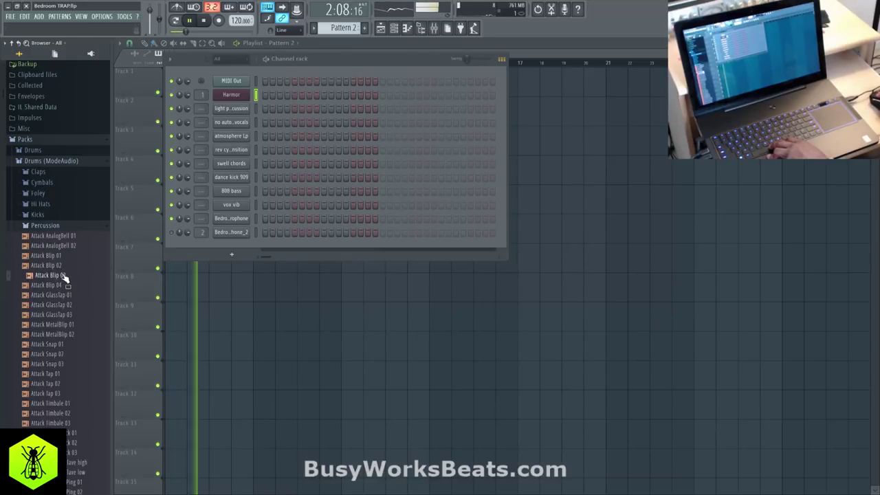
{"action": "scroll", "coordinate": [67, 326], "scroll_direction": "down", "scroll_amount": 4}
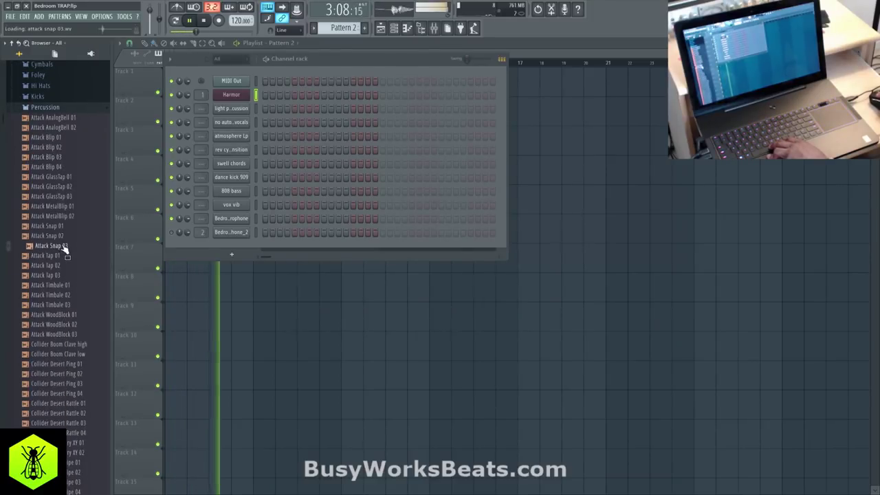
{"action": "left_click", "coordinate": [62, 236]}
{"action": "right_click", "coordinate": [63, 236]}
{"action": "left_click", "coordinate": [89, 244]}
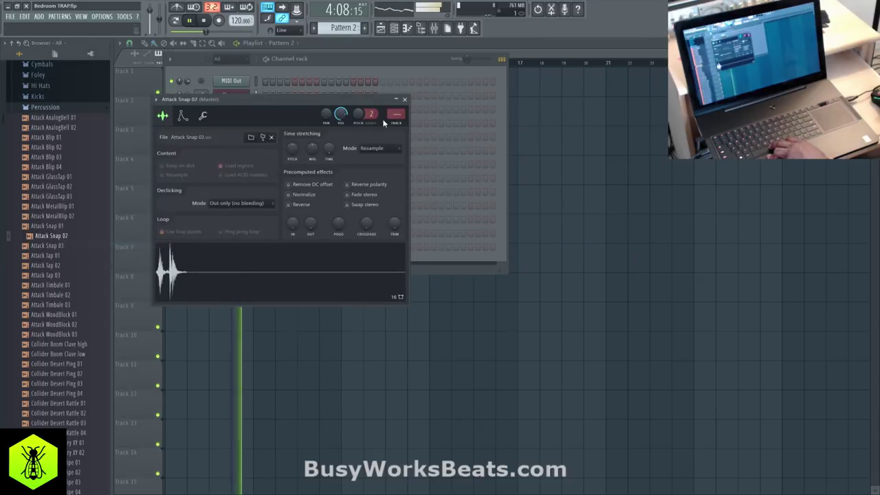
{"action": "left_click", "coordinate": [406, 107]}
{"action": "left_click_drag", "start_coordinate": [202, 246], "coordinate": [202, 231]}
Paint Pattern 2 along playlist Track 3 and program Attack Snap 02 hits on steps 9 and 25.
{"action": "key", "text": "space"}
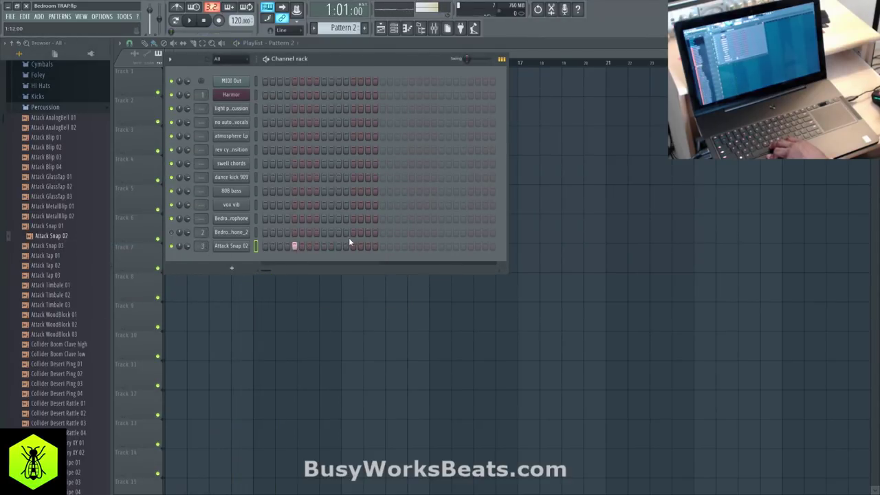
{"action": "key", "text": "F6"}
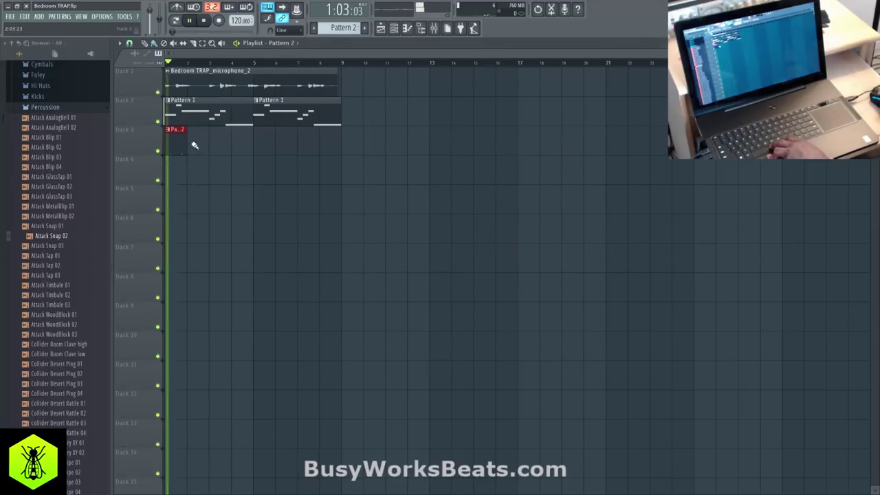
{"action": "left_click_drag", "start_coordinate": [192, 142], "coordinate": [332, 132]}
{"action": "left_click", "coordinate": [397, 28]}
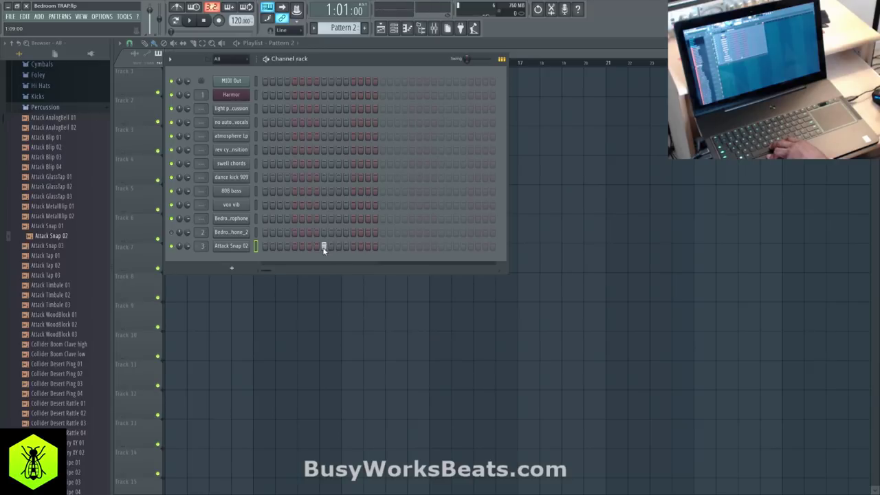
{"action": "left_click", "coordinate": [441, 246]}
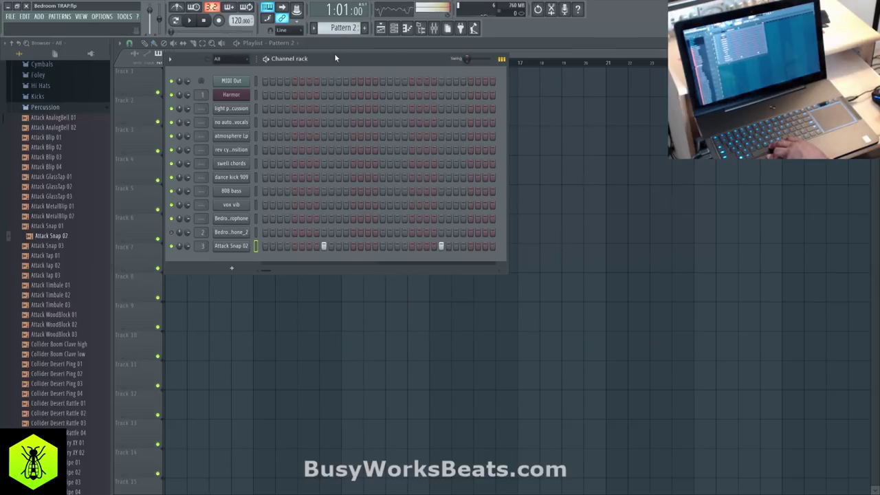
Listen to the metronome in the empty Pattern 3, then play the song and return to Pattern 2.
{"action": "left_click_drag", "start_coordinate": [338, 29], "coordinate": [339, 22]}
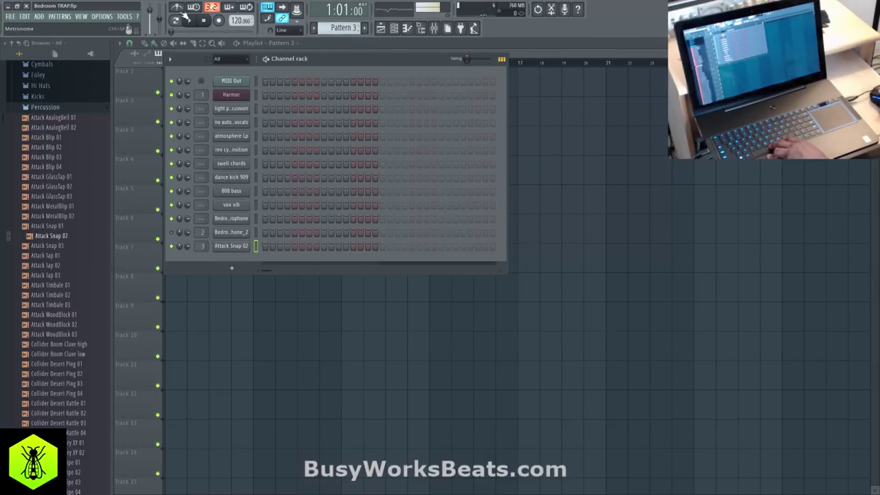
{"action": "key", "text": "space"}
{"action": "key", "text": "space"}
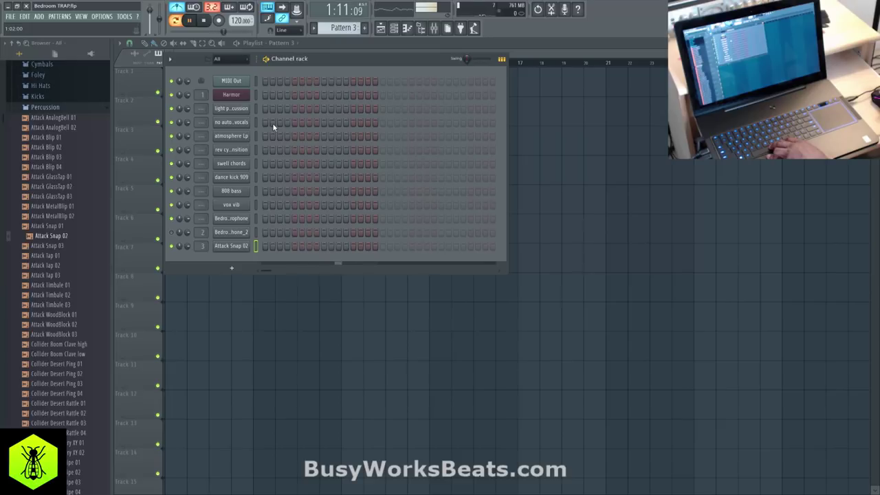
{"action": "key", "text": "space"}
{"action": "key", "text": "space"}
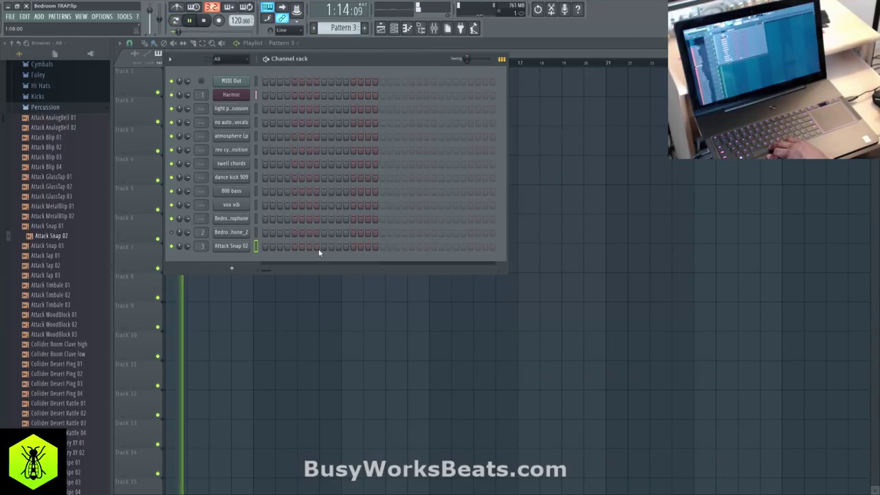
{"action": "scroll", "coordinate": [341, 28], "scroll_direction": "up", "scroll_amount": 2}
{"action": "scroll", "coordinate": [342, 29], "scroll_direction": "down", "scroll_amount": 1}
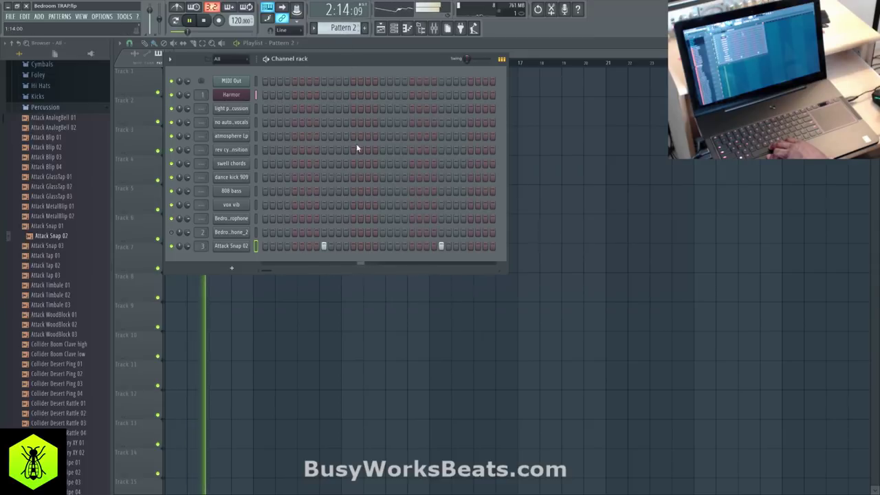
Remove the overlapping Pattern 2 clips on Track 3 and repaint two-bar clips back to back up to bar 9.
{"action": "key", "text": "F6"}
{"action": "right_click", "coordinate": [290, 150]}
{"action": "right_click", "coordinate": [244, 151]}
{"action": "right_click", "coordinate": [220, 151]}
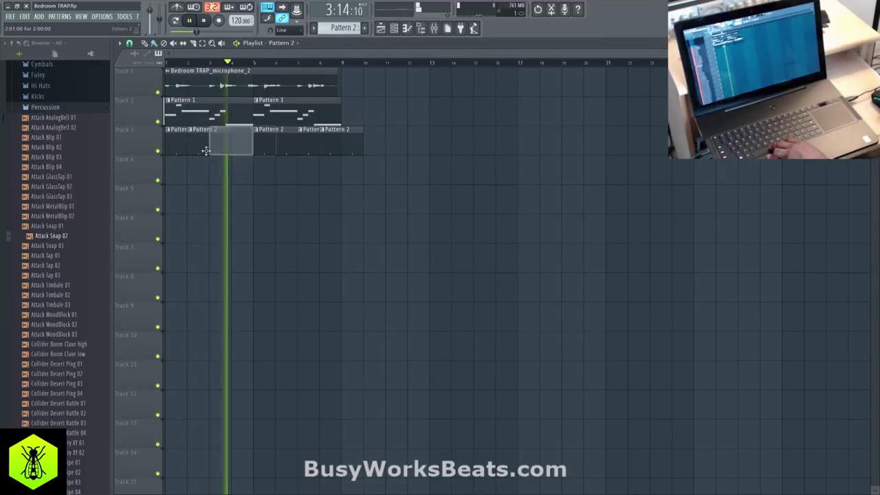
{"action": "right_click", "coordinate": [207, 150]}
{"action": "key", "text": "space"}
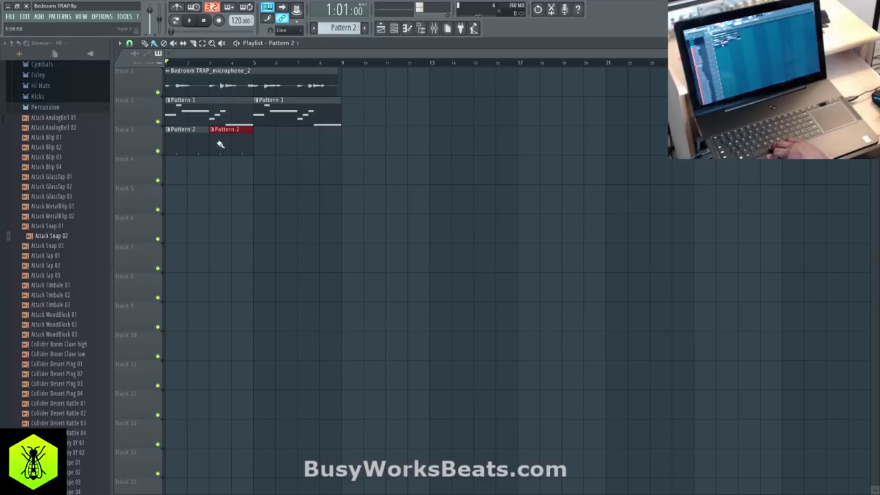
{"action": "left_click_drag", "start_coordinate": [220, 143], "coordinate": [305, 142]}
{"action": "key", "text": "space"}
Add the Attack Tap 01 and Attack Tap 02 samples to the channel rack as new channels.
{"action": "key", "text": "F6"}
{"action": "left_click", "coordinate": [61, 255]}
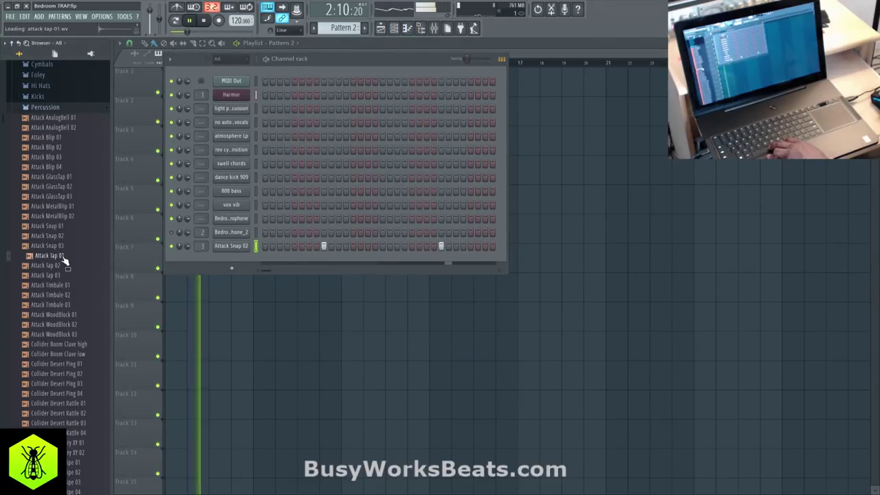
{"action": "right_click", "coordinate": [64, 260]}
{"action": "left_click", "coordinate": [69, 266]}
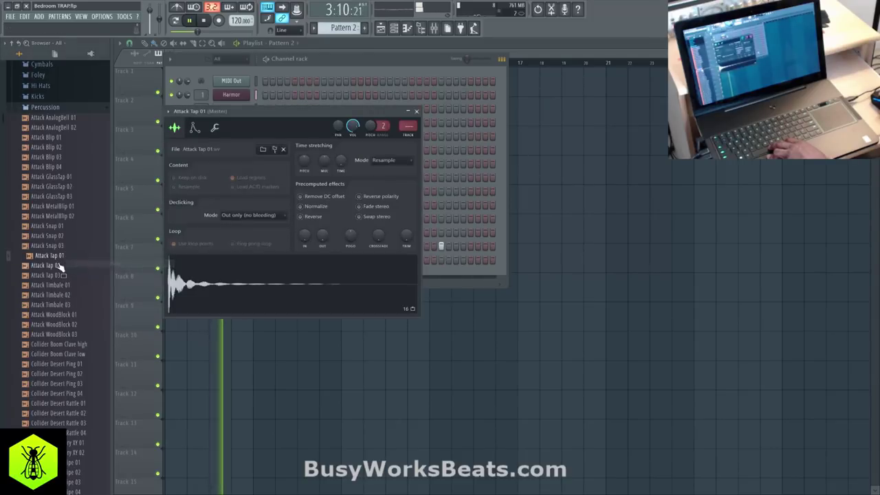
{"action": "right_click", "coordinate": [60, 265]}
{"action": "left_click", "coordinate": [66, 272]}
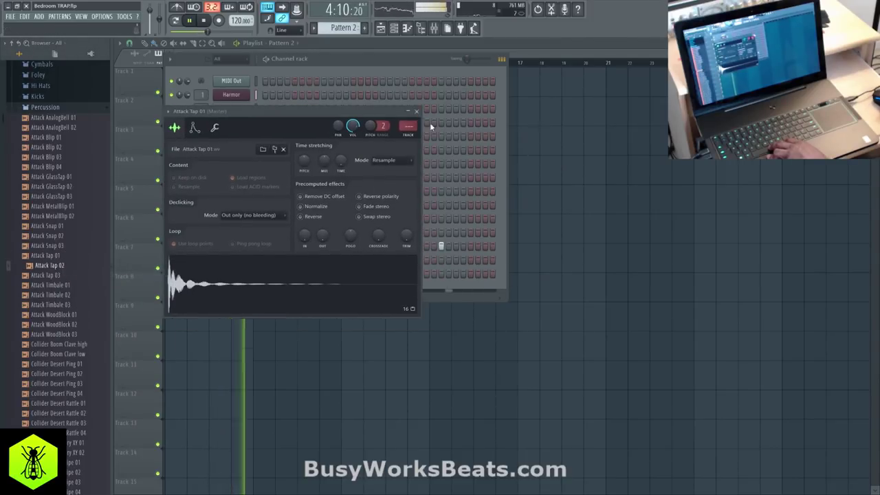
{"action": "left_click", "coordinate": [416, 111]}
Route the Attack Tap channels to mixer tracks 4 and 5, placing Tap 01 on step 25 and Tap 02 on step 29.
{"action": "mouse_move", "coordinate": [203, 259]}
{"action": "left_mouse_down"}
{"action": "mouse_move", "coordinate": [203, 246]}
{"action": "mouse_move", "coordinate": [204, 260]}
{"action": "left_mouse_up"}
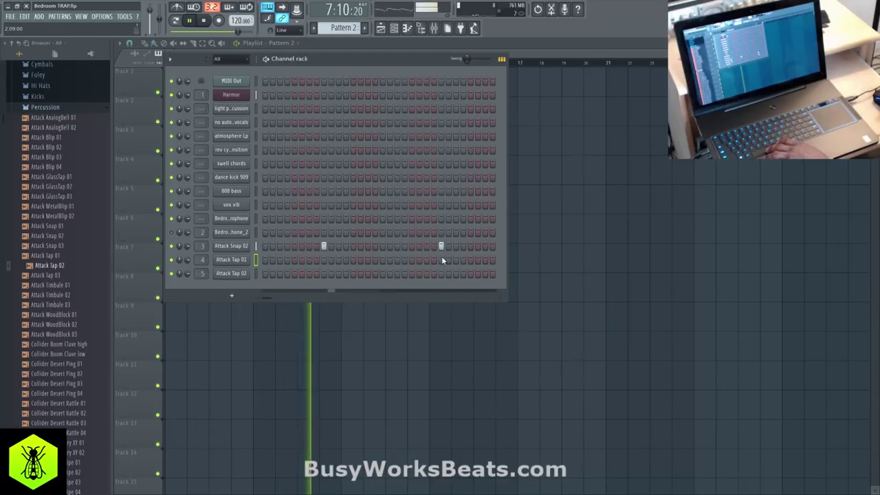
{"action": "left_click", "coordinate": [441, 260]}
{"action": "left_click", "coordinate": [470, 274]}
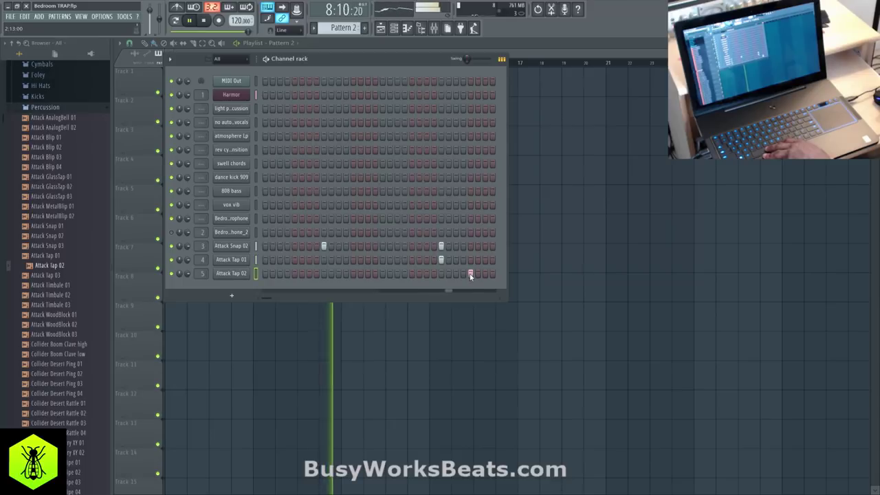
Audition the Attack Timbale and Attack WoodBlock samples while the song plays.
{"action": "left_click", "coordinate": [63, 306]}
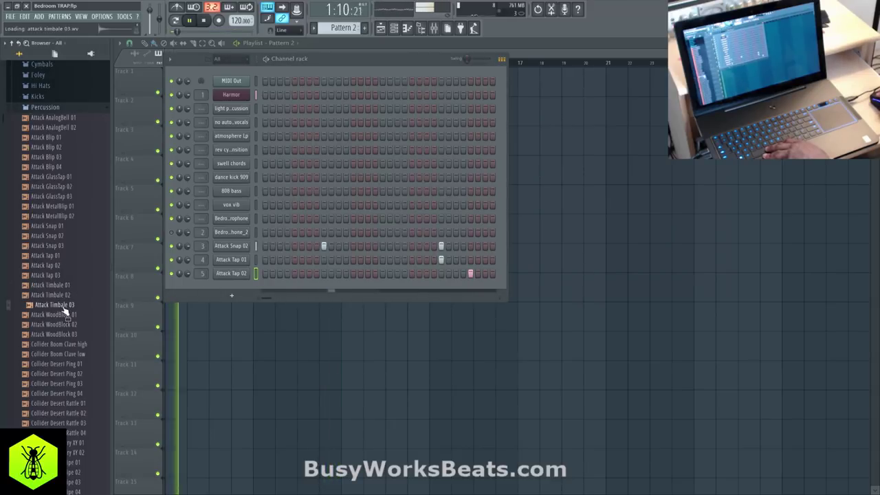
{"action": "scroll", "coordinate": [69, 314], "scroll_direction": "down", "scroll_amount": 4}
{"action": "left_click", "coordinate": [70, 215]}
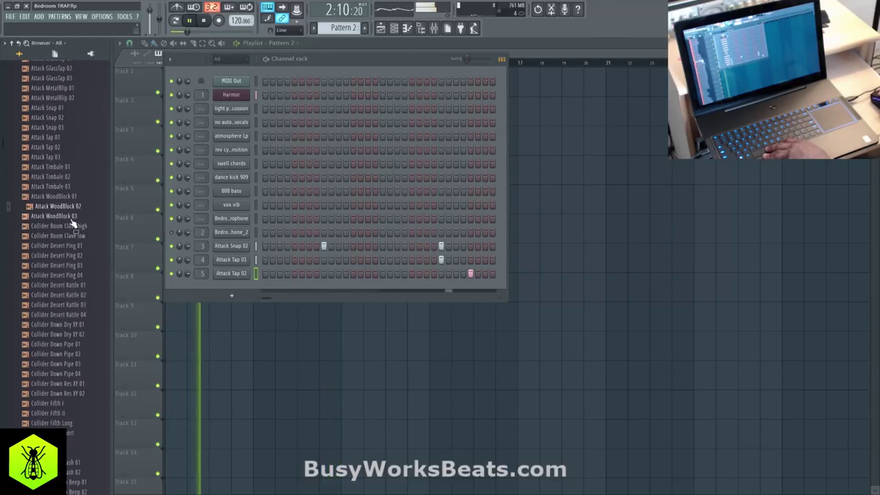
{"action": "left_click", "coordinate": [71, 218]}
{"action": "left_click", "coordinate": [69, 208]}
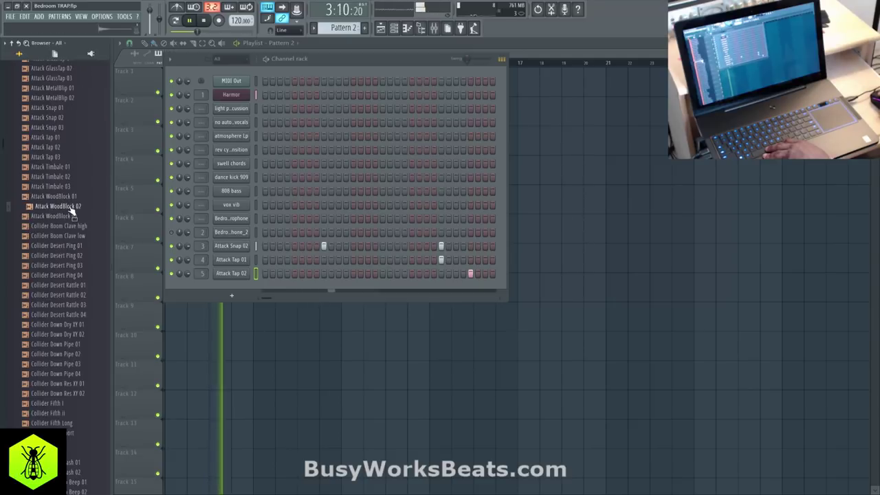
{"action": "scroll", "coordinate": [71, 211], "scroll_direction": "down", "scroll_amount": 4}
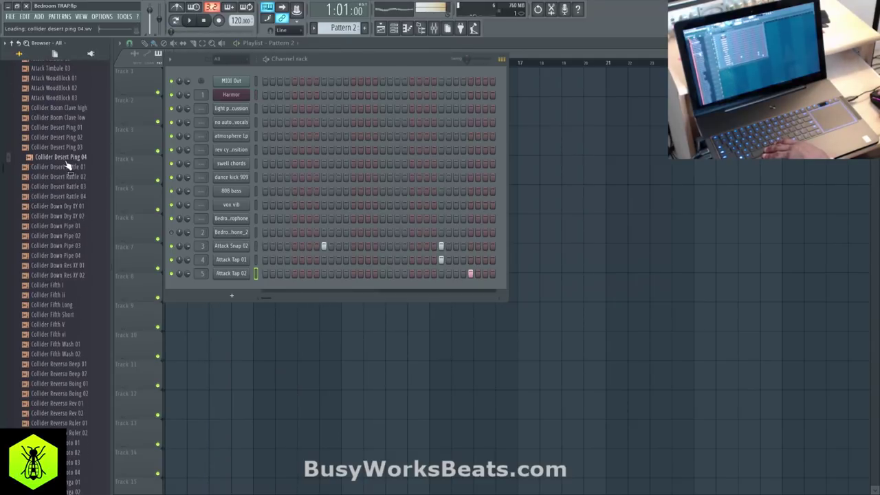
Restart the song and audition the Collider Desert Rattle, Down Dry XY, Down Pipe and Down Res XY samples.
{"action": "left_click", "coordinate": [68, 196]}
{"action": "key", "text": "space"}
{"action": "left_click", "coordinate": [68, 216]}
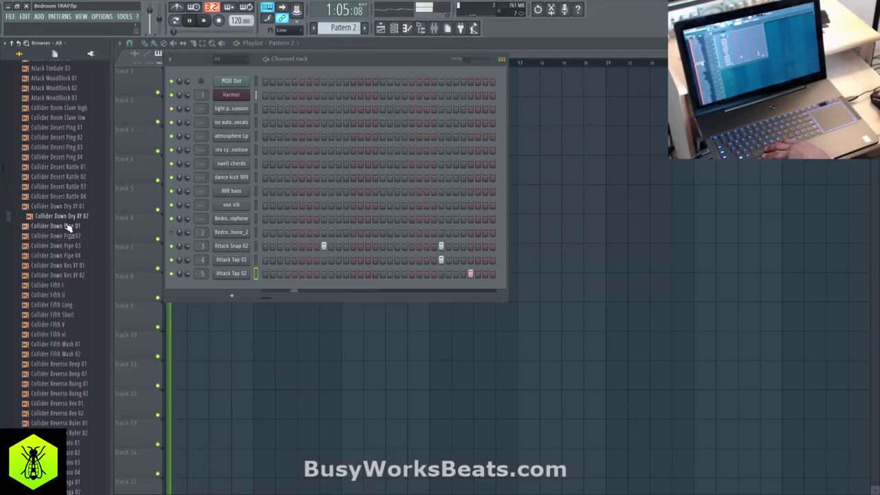
{"action": "left_click", "coordinate": [69, 227]}
{"action": "left_click", "coordinate": [71, 236]}
{"action": "left_click", "coordinate": [72, 256]}
{"action": "left_click", "coordinate": [72, 266]}
{"action": "scroll", "coordinate": [73, 280], "scroll_direction": "down", "scroll_amount": 2}
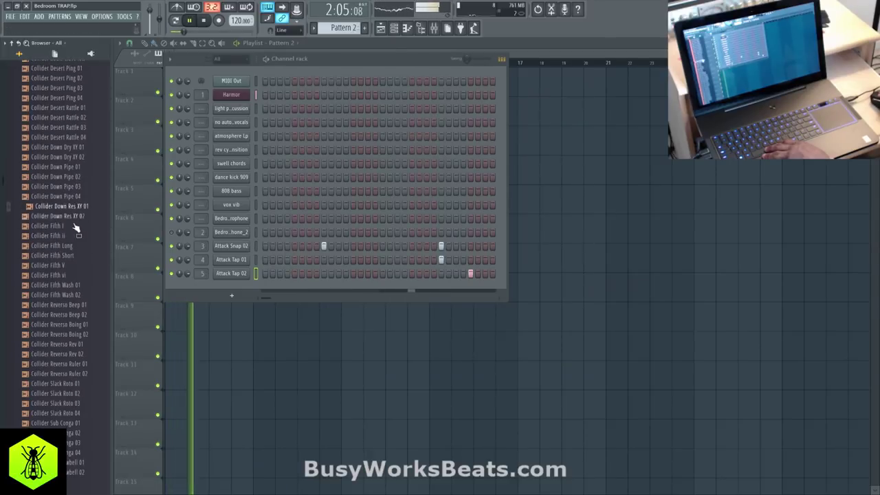
{"action": "scroll", "coordinate": [74, 228], "scroll_direction": "down", "scroll_amount": 5}
Compare the Collider Reverso Boing, Rev and Ruler samples against the playing song.
{"action": "left_click", "coordinate": [69, 178]}
{"action": "left_click", "coordinate": [69, 167]}
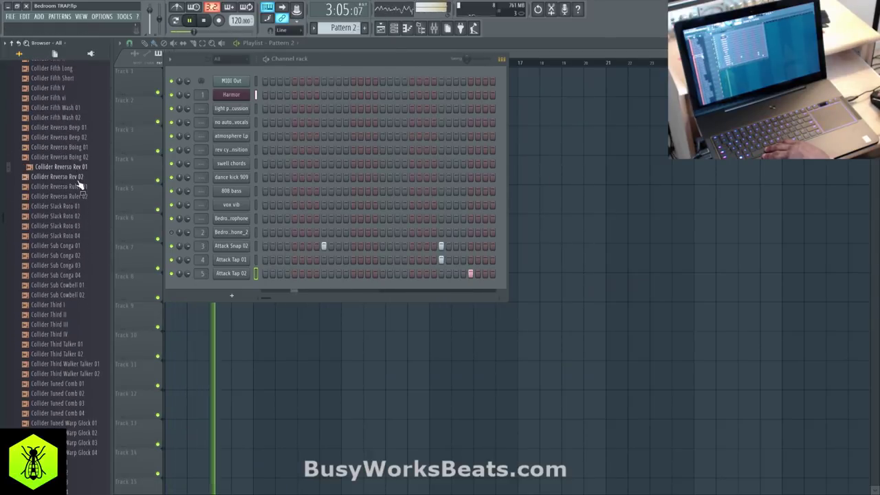
{"action": "left_click", "coordinate": [72, 157]}
{"action": "left_click", "coordinate": [75, 166]}
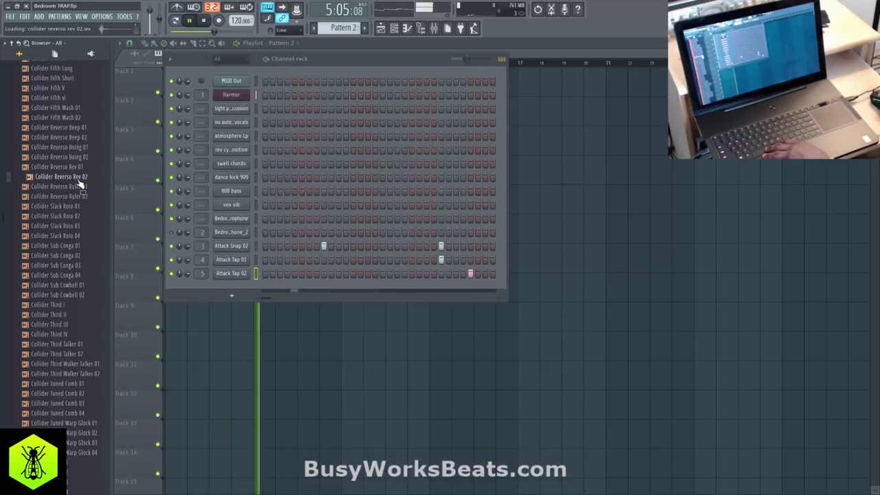
{"action": "left_click", "coordinate": [78, 176]}
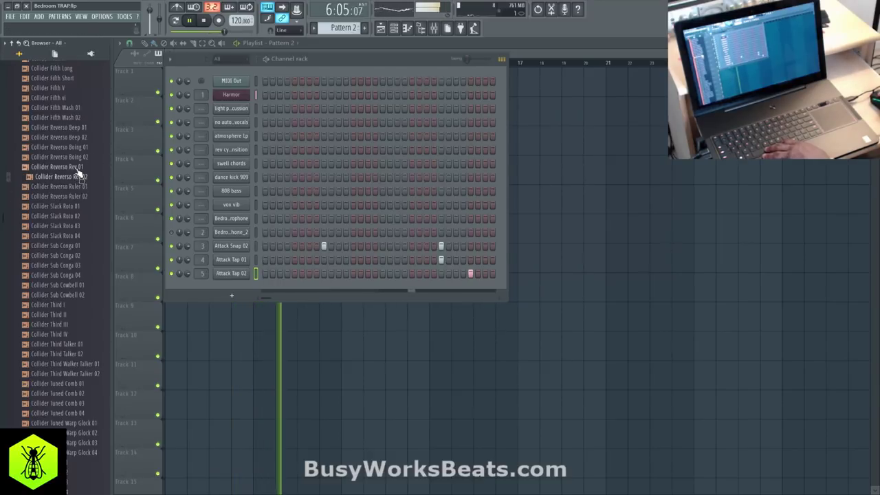
{"action": "key", "text": "Up"}
{"action": "key", "text": "Up"}
{"action": "key", "text": "Down"}
{"action": "key", "text": "Down"}
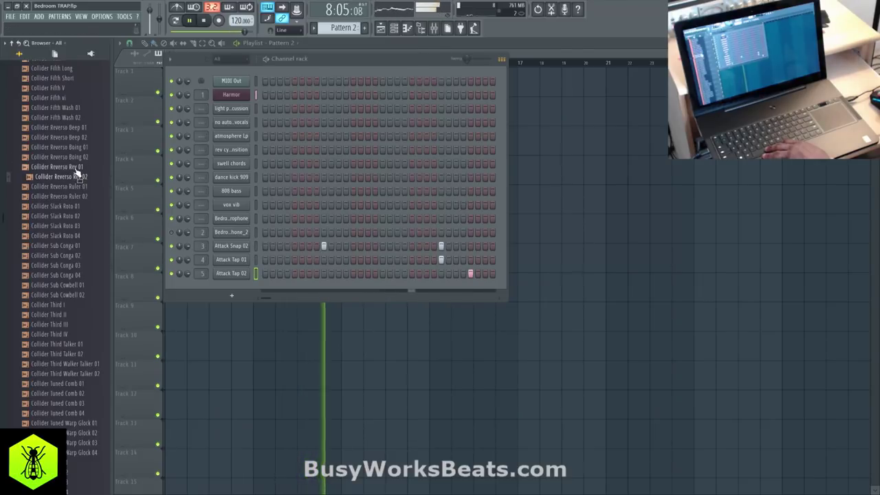
{"action": "key", "text": "Up"}
{"action": "key", "text": "Up"}
{"action": "left_click", "coordinate": [80, 197]}
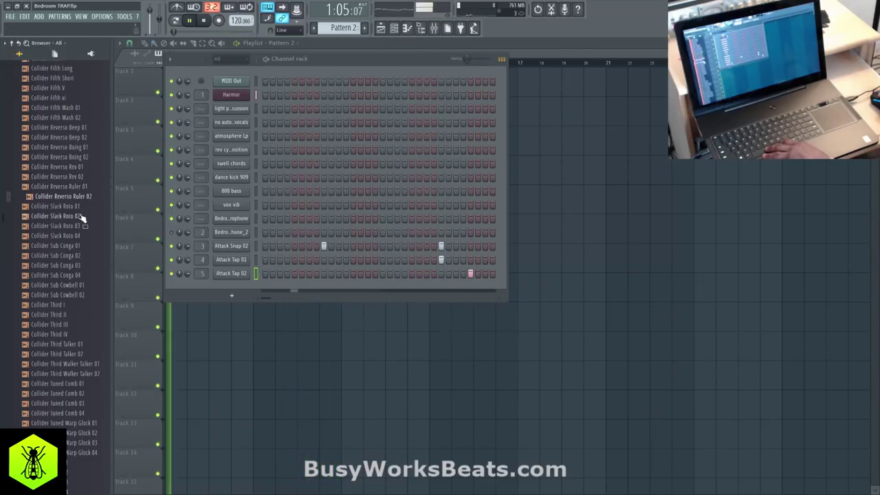
Load Collider Reverso Ruler 02 into a new channel on mixer track 6 and place hits on steps 7 and 23.
{"action": "left_click", "coordinate": [79, 208]}
{"action": "left_click", "coordinate": [75, 196]}
{"action": "right_click", "coordinate": [76, 198]}
{"action": "left_click", "coordinate": [110, 199]}
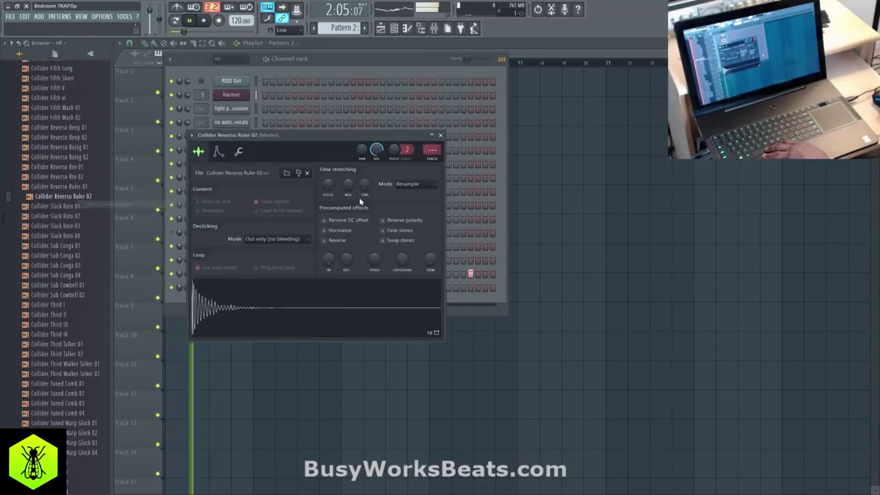
{"action": "left_click", "coordinate": [441, 136]}
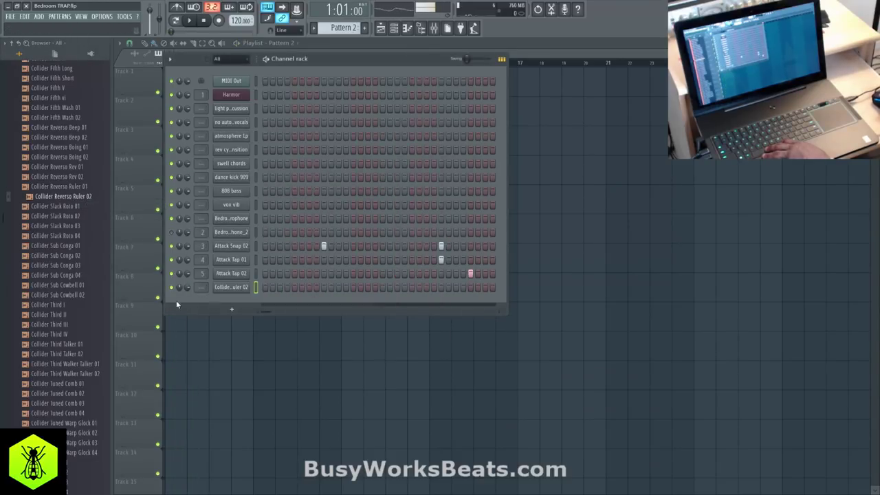
{"action": "left_click", "coordinate": [310, 287]}
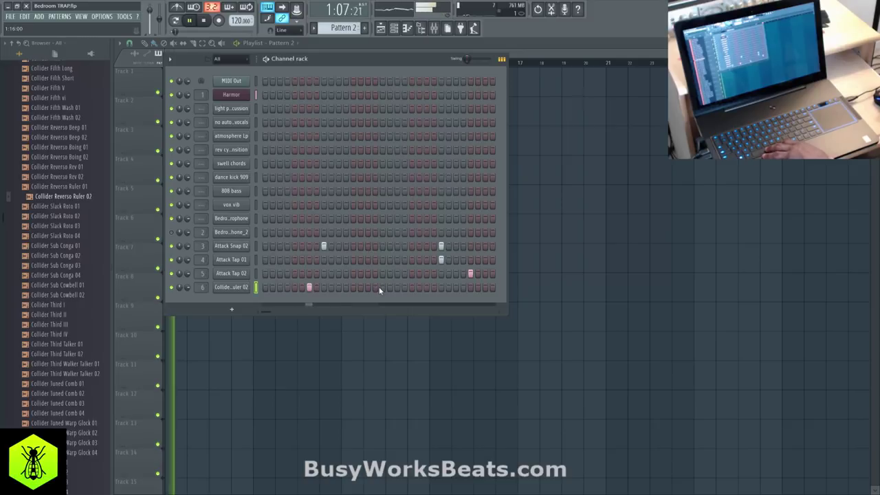
{"action": "left_click", "coordinate": [426, 288]}
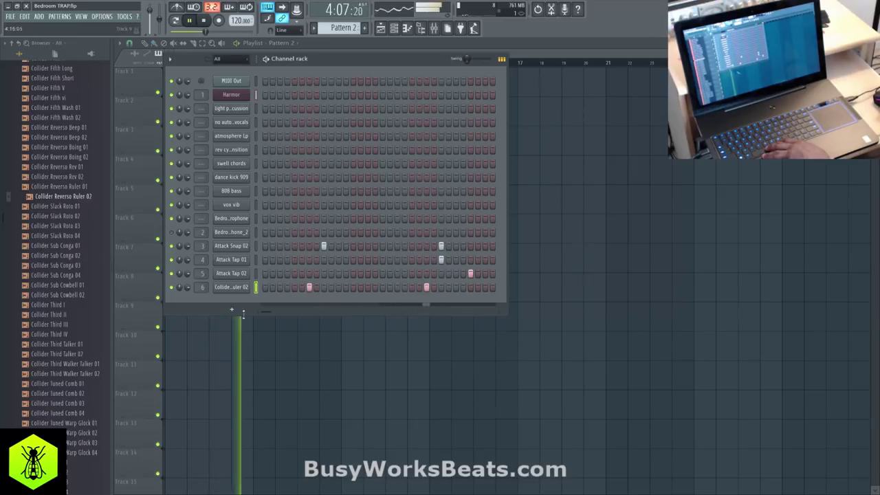
Audition the Collider Third, Third Walker Talker, Tuned Comb, Tuned Warp Glock and XY XY samples against the playing pattern.
{"action": "left_click", "coordinate": [66, 257]}
{"action": "scroll", "coordinate": [67, 258], "scroll_direction": "down", "scroll_amount": 1}
{"action": "left_click", "coordinate": [67, 257]}
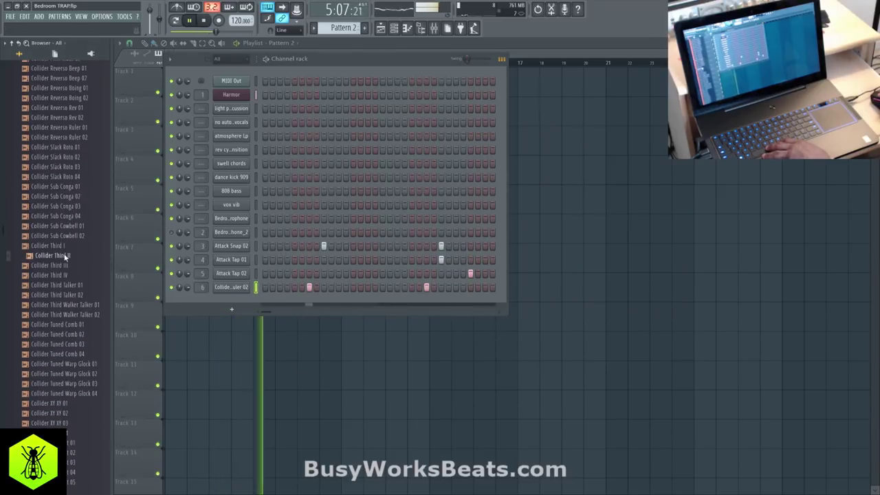
{"action": "left_click", "coordinate": [71, 267]}
{"action": "left_click", "coordinate": [74, 285]}
{"action": "scroll", "coordinate": [74, 283], "scroll_direction": "down", "scroll_amount": 2}
{"action": "left_click", "coordinate": [73, 209]}
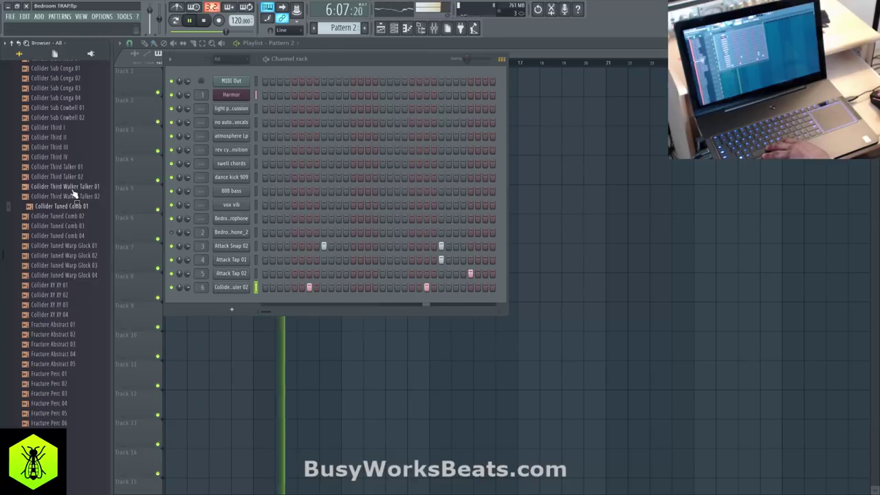
{"action": "left_click", "coordinate": [75, 188]}
{"action": "left_click", "coordinate": [75, 267]}
{"action": "scroll", "coordinate": [74, 265], "scroll_direction": "down", "scroll_amount": 2}
{"action": "left_click", "coordinate": [71, 245]}
Audition the Fracture Abstract and Fracture Perc samples up to Fracture Perc 18 against the playing pattern.
{"action": "scroll", "coordinate": [72, 245], "scroll_direction": "down", "scroll_amount": 3}
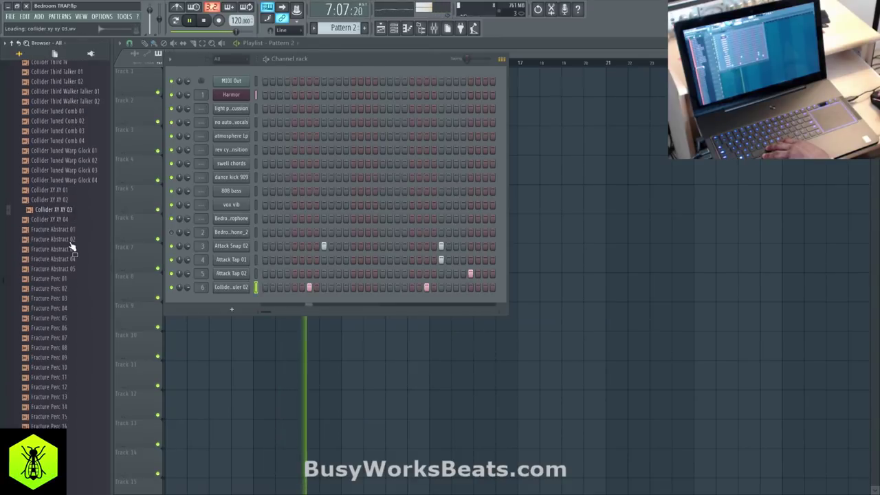
{"action": "left_click", "coordinate": [70, 236]}
{"action": "left_click", "coordinate": [77, 258]}
{"action": "scroll", "coordinate": [77, 258], "scroll_direction": "down", "scroll_amount": 3}
{"action": "left_click", "coordinate": [63, 229]}
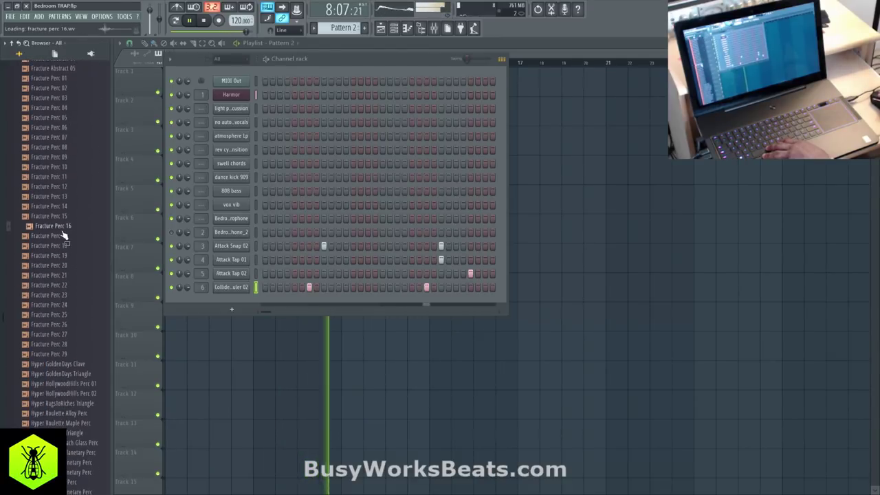
{"action": "left_click", "coordinate": [66, 247]}
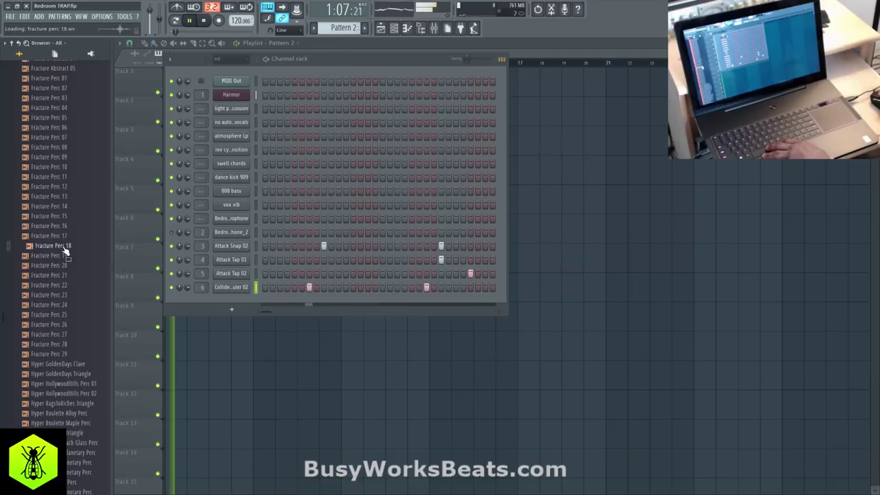
Load Fracture Perc 18 into a new channel on mixer track 7 and disable its Cut itself option.
{"action": "right_click", "coordinate": [64, 250]}
{"action": "left_click", "coordinate": [82, 256]}
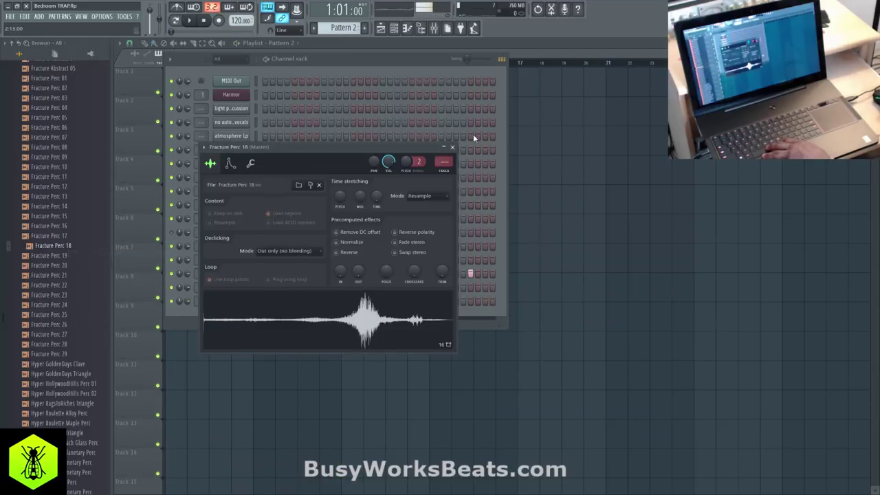
{"action": "left_click", "coordinate": [453, 148]}
{"action": "right_click", "coordinate": [248, 306]}
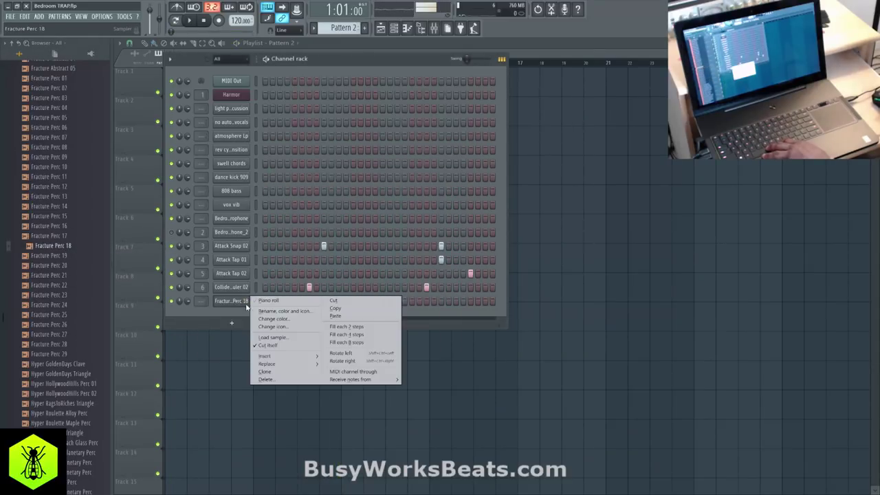
{"action": "left_click", "coordinate": [271, 345]}
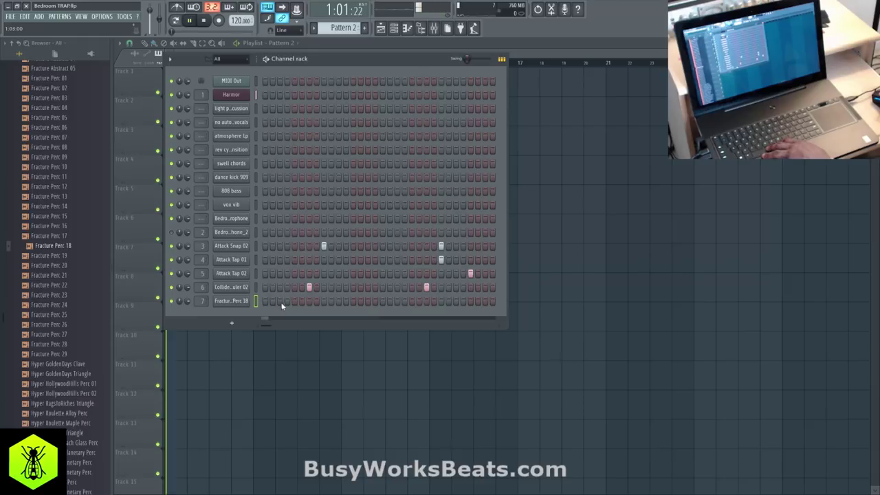
Place Fracture Perc 18 hits on steps 3, 4 and 5 and increase the sample's quick fade-out.
{"action": "left_click_drag", "start_coordinate": [281, 304], "coordinate": [297, 303]}
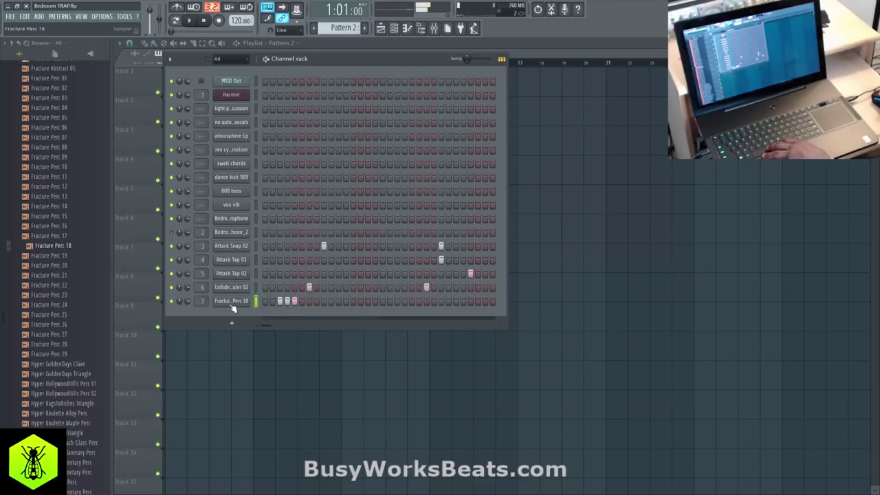
{"action": "left_click", "coordinate": [232, 304]}
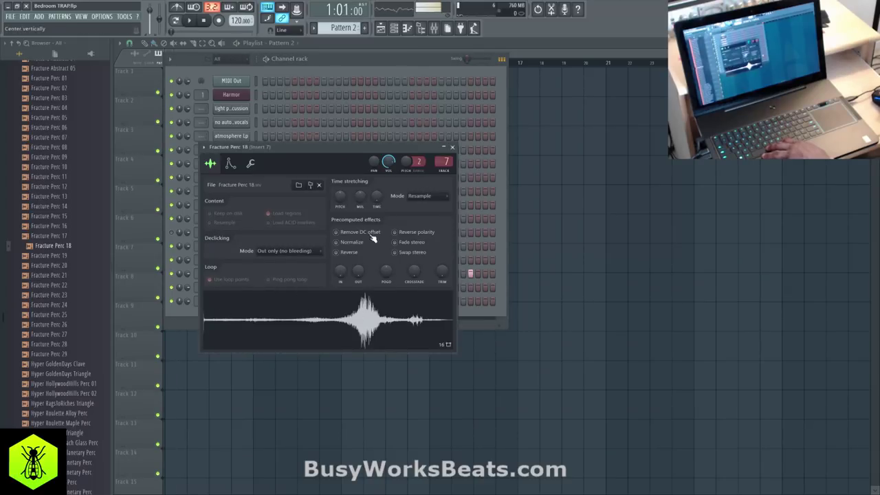
{"action": "left_click_drag", "start_coordinate": [358, 271], "coordinate": [358, 250]}
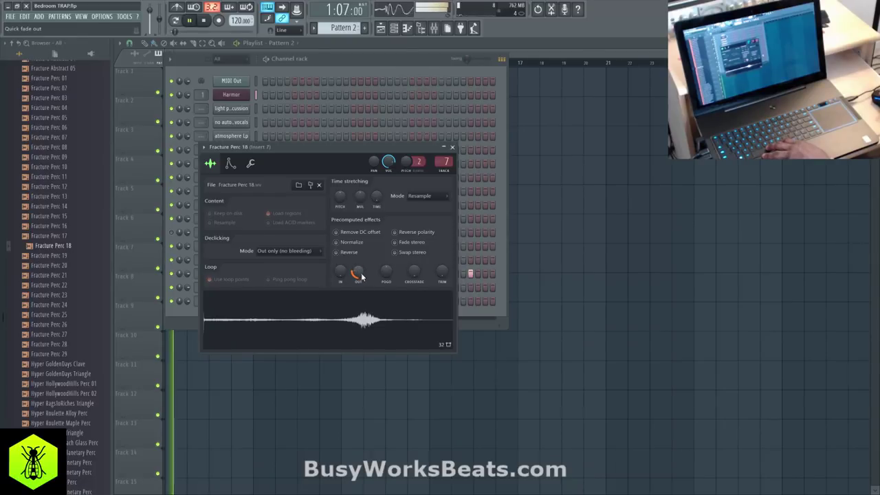
{"action": "left_click", "coordinate": [452, 148]}
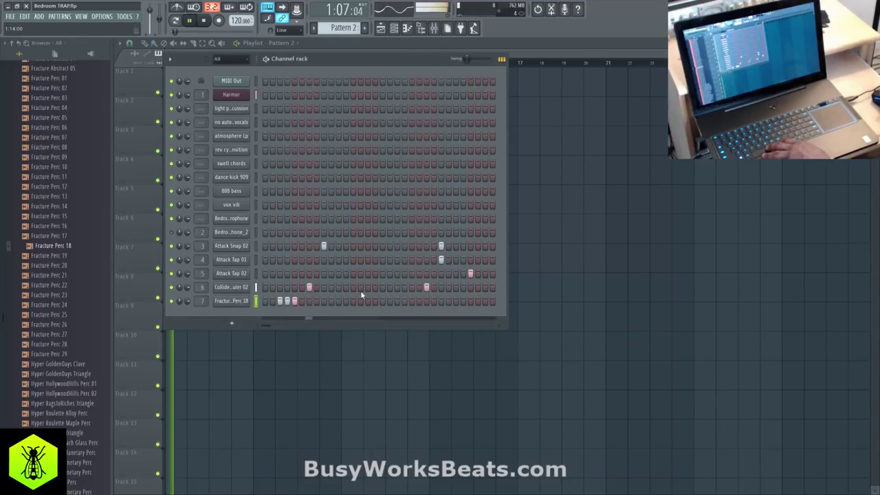
Add Fracture Perc 18 hits on steps 19, 20 and 21 and play back the pattern.
{"action": "key", "text": "space"}
{"action": "left_click", "coordinate": [397, 300]}
{"action": "left_click", "coordinate": [405, 301]}
{"action": "left_click", "coordinate": [411, 300]}
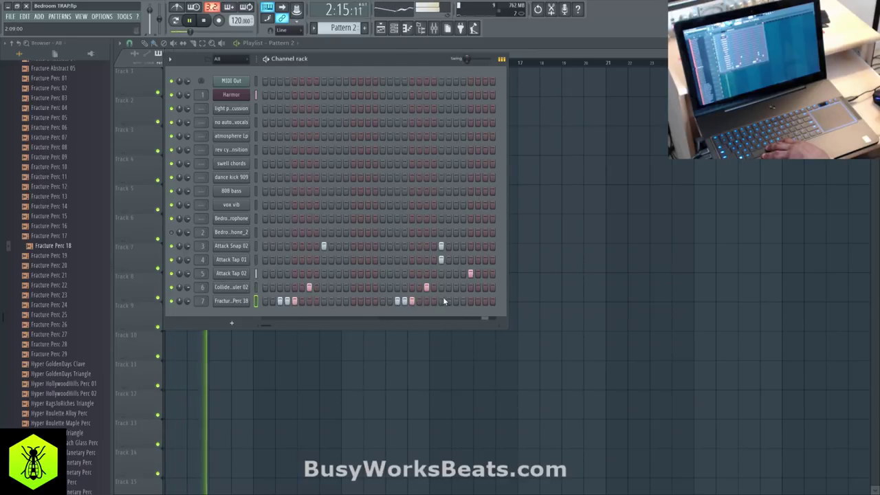
{"action": "key", "text": "space"}
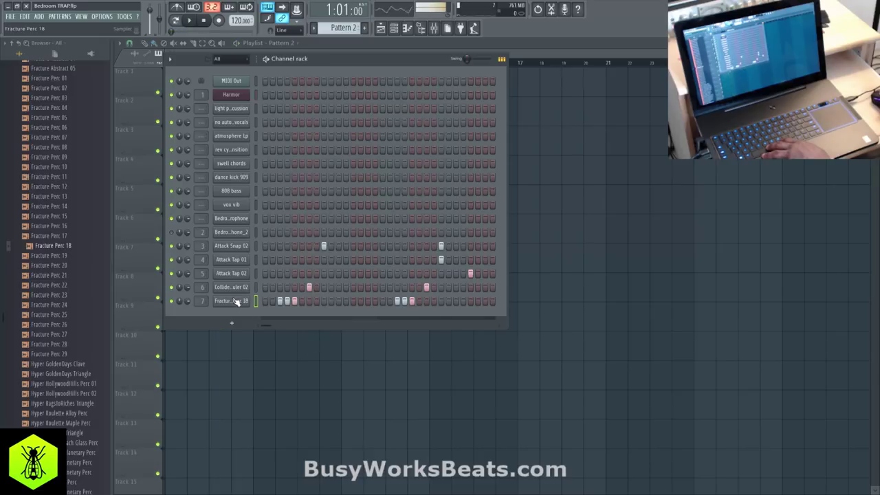
{"action": "right_click", "coordinate": [233, 301]}
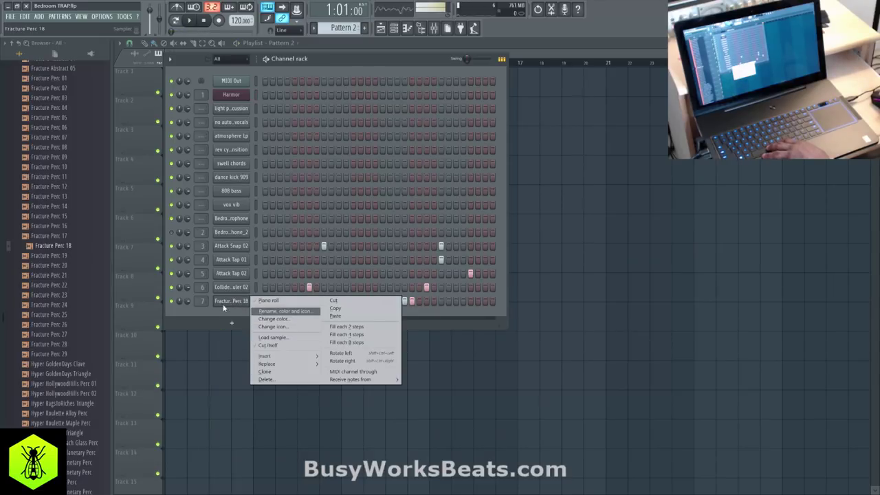
{"action": "left_click", "coordinate": [224, 307]}
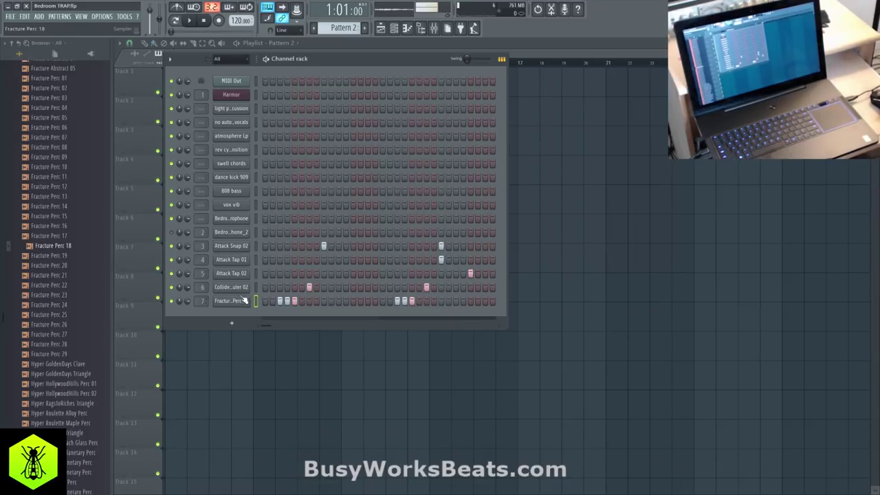
{"action": "key", "text": "space"}
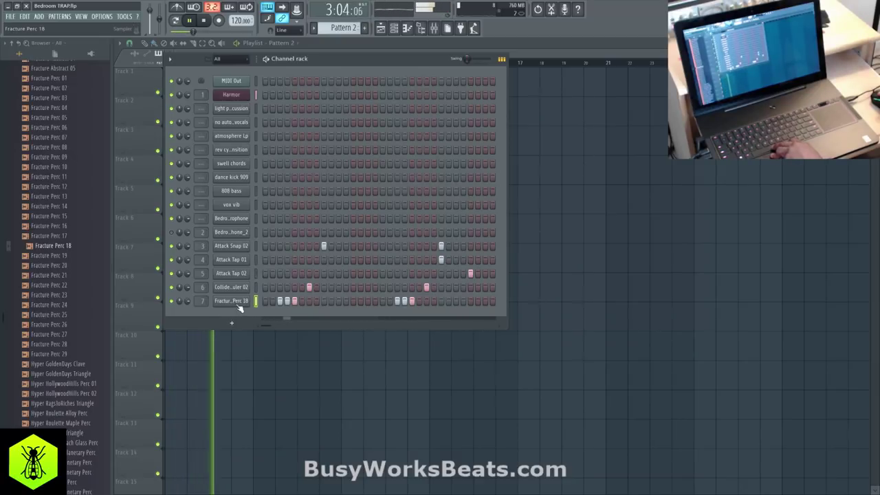
{"action": "key", "text": "space"}
In the Fracture Perc 18 piano roll, pan the second note of each three-note group left and the third right, and play it back.
{"action": "right_click", "coordinate": [240, 308]}
{"action": "left_click", "coordinate": [272, 301]}
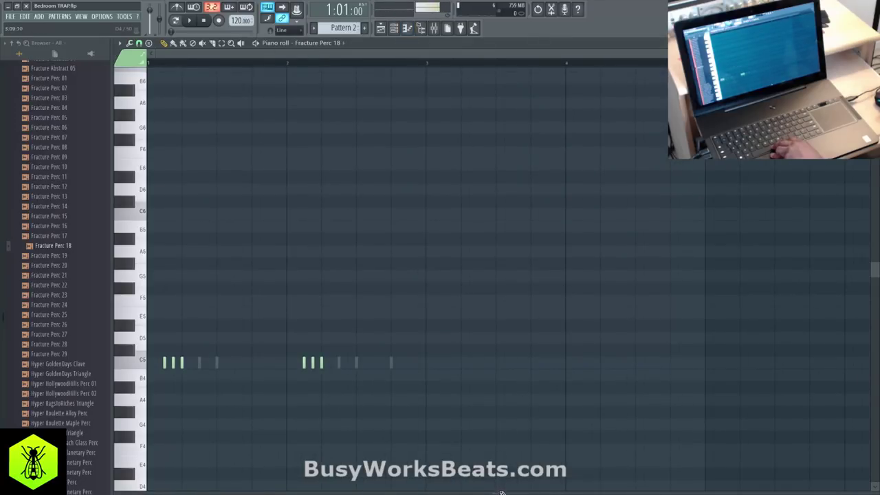
{"action": "left_click_drag", "start_coordinate": [502, 493], "coordinate": [493, 391]}
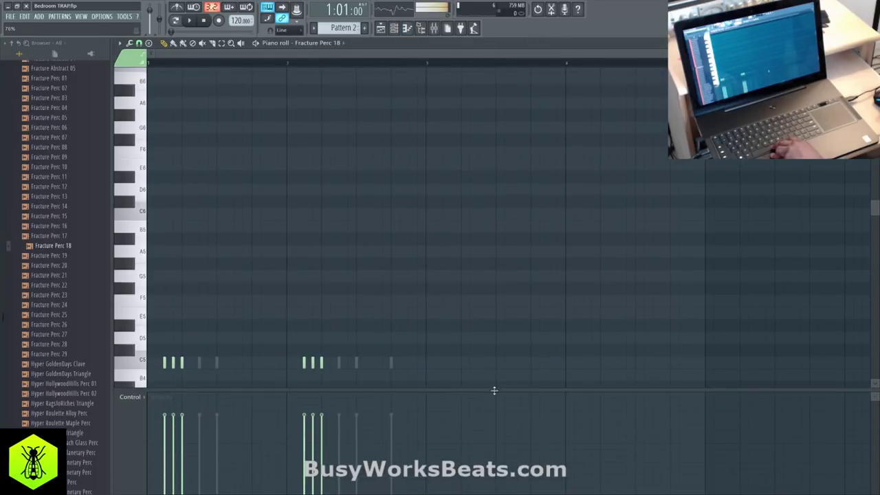
{"action": "left_click", "coordinate": [139, 399]}
{"action": "left_click", "coordinate": [150, 412]}
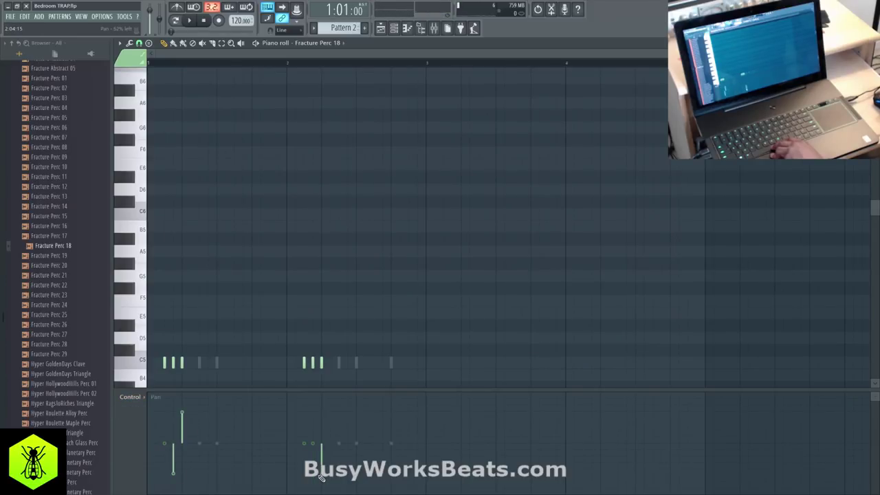
{"action": "key", "text": "space"}
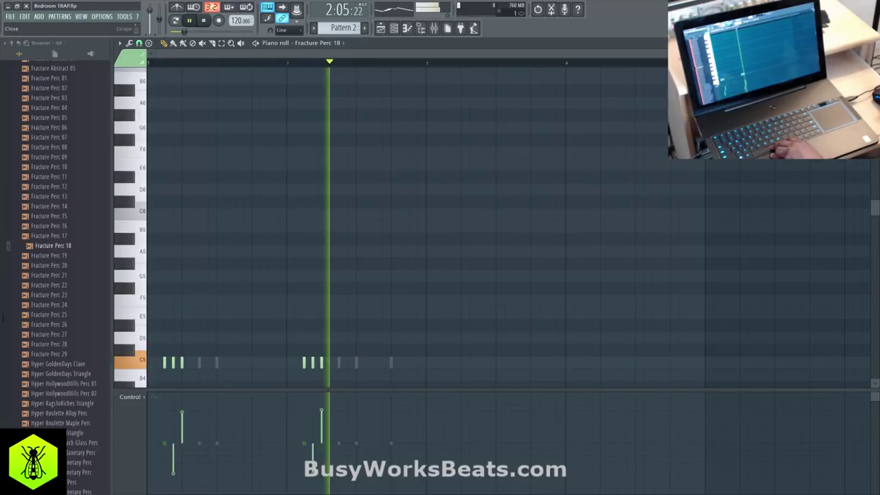
{"action": "key", "text": "space"}
{"action": "left_click", "coordinate": [873, 43]}
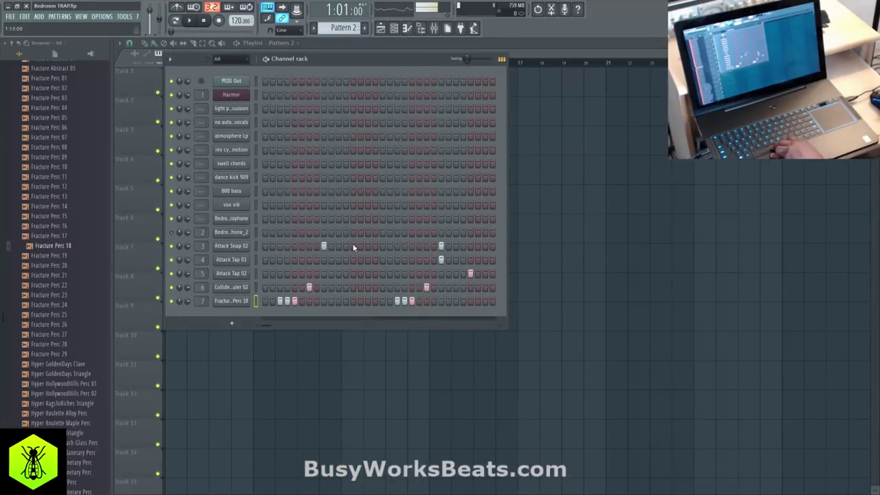
{"action": "key", "text": "space"}
{"action": "right_click", "coordinate": [247, 300]}
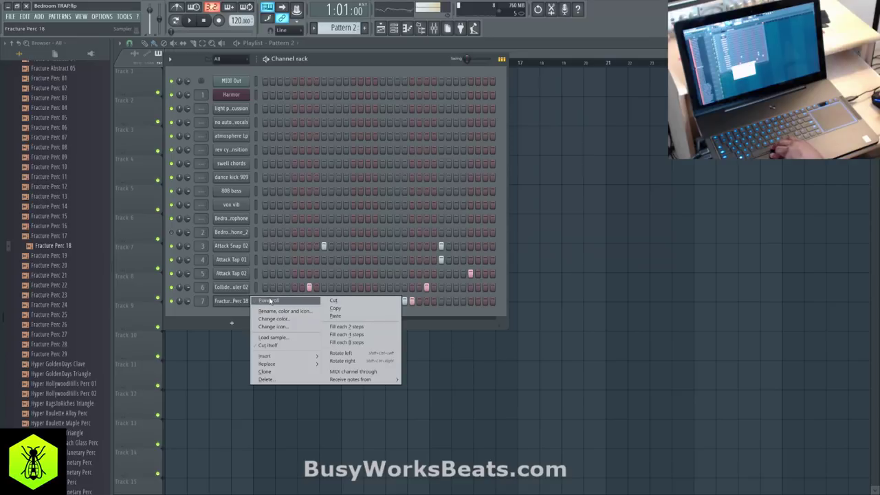
{"action": "left_click", "coordinate": [269, 300]}
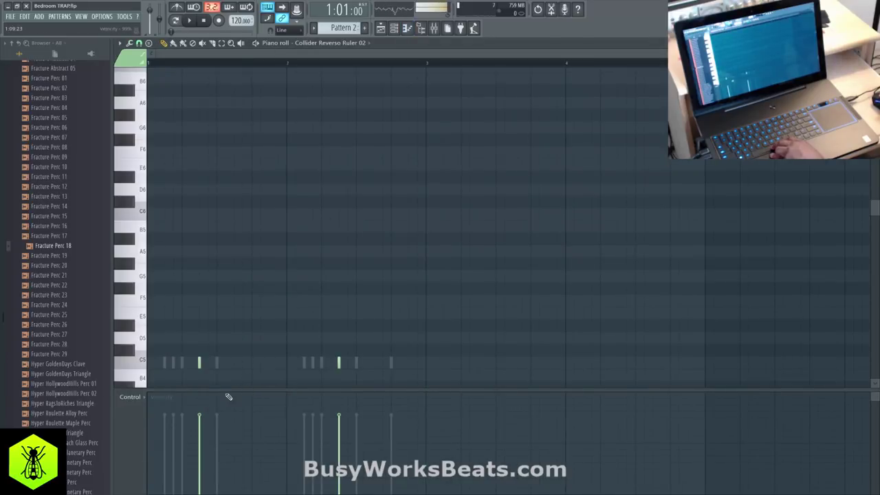
{"action": "left_click", "coordinate": [154, 398]}
{"action": "left_click", "coordinate": [148, 412]}
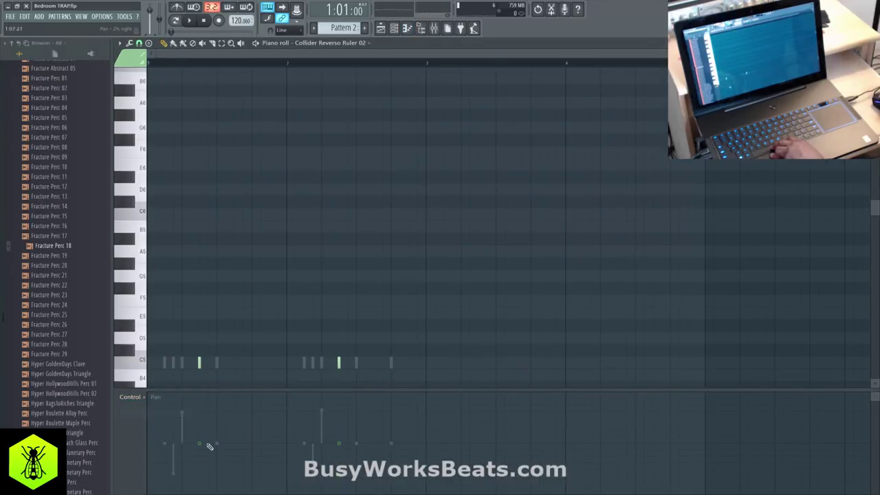
{"action": "left_click", "coordinate": [271, 326]}
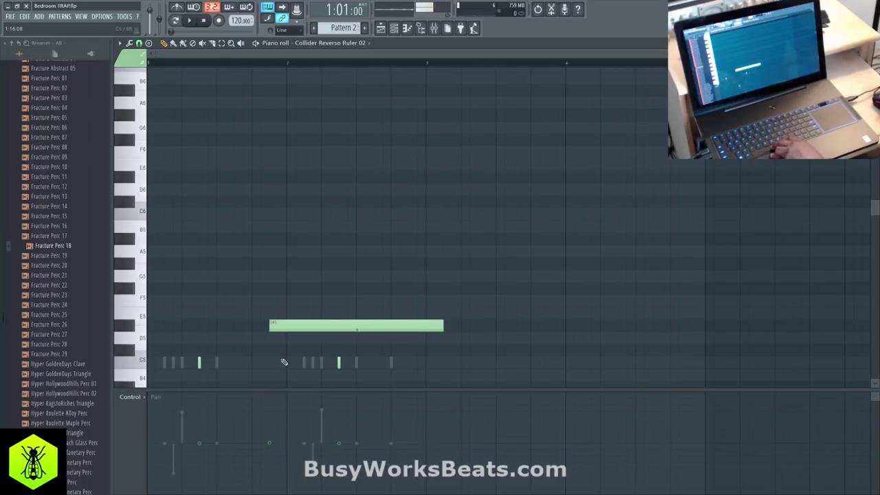
{"action": "right_click", "coordinate": [303, 326]}
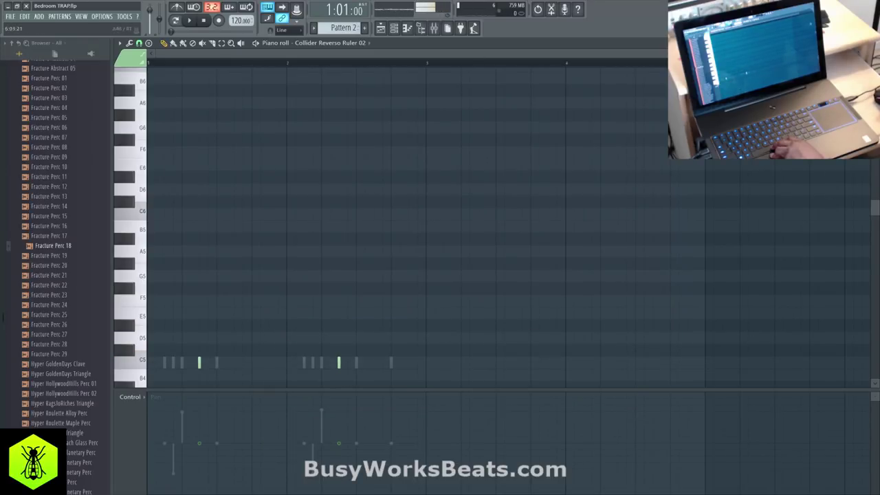
{"action": "left_click", "coordinate": [874, 42]}
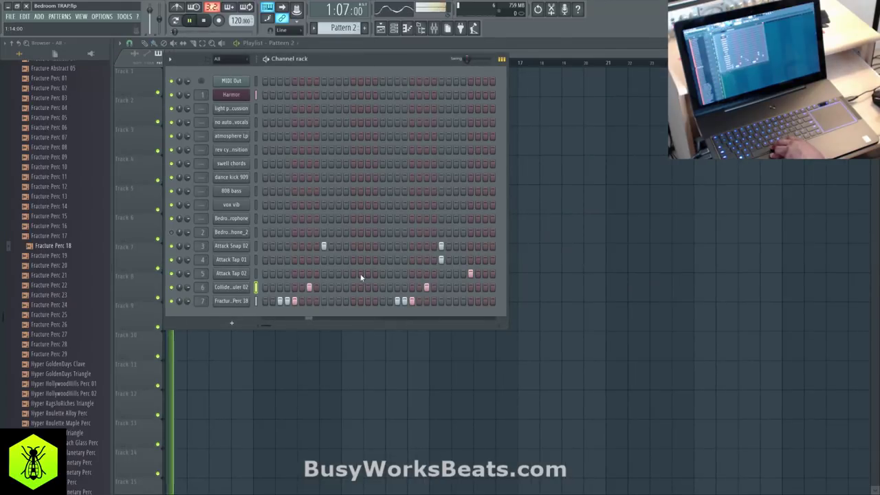
Audition Fracture Perc 26 and load it into a new channel routed to mixer track 8.
{"action": "left_click", "coordinate": [68, 325]}
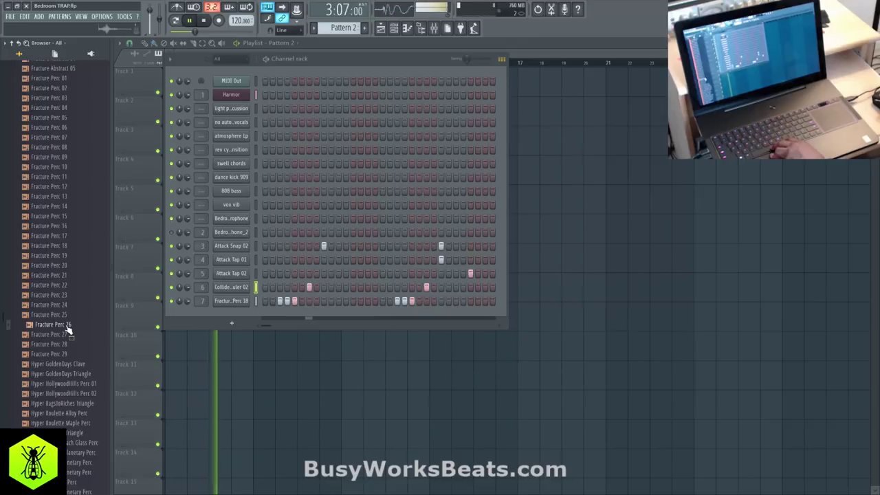
{"action": "right_click", "coordinate": [69, 329]}
{"action": "left_click", "coordinate": [86, 335]}
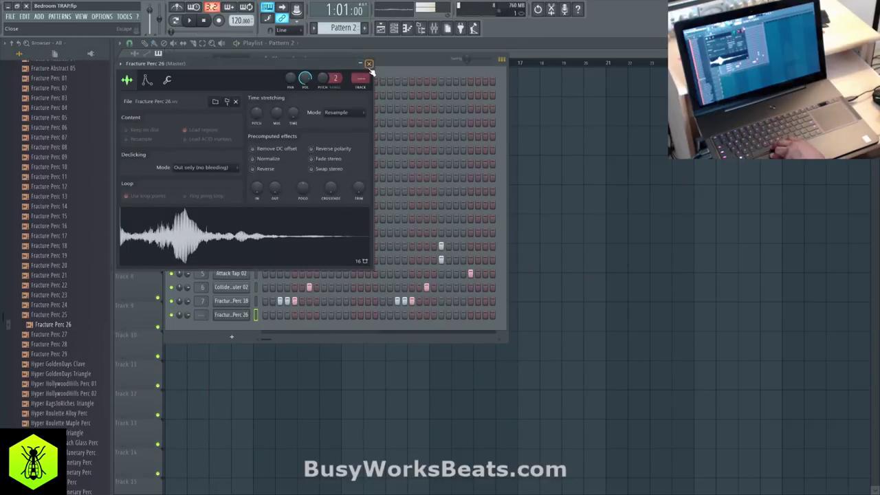
{"action": "left_click", "coordinate": [368, 63]}
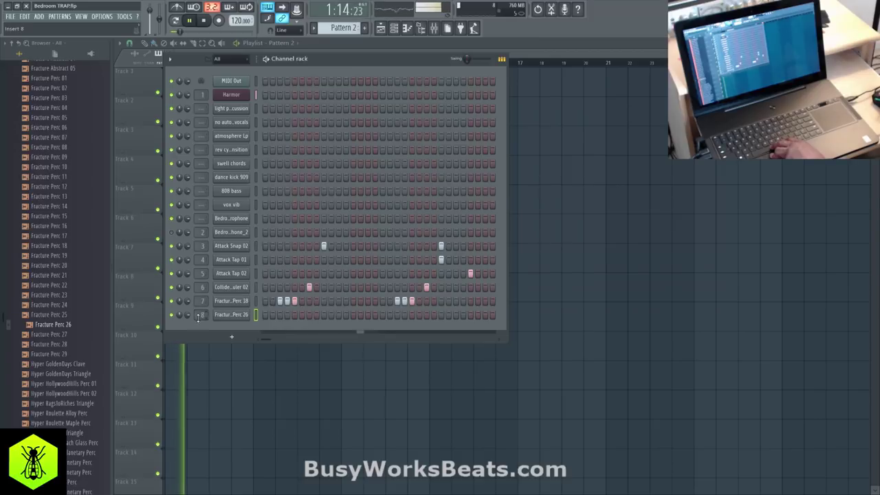
Place Fracture Perc 26 hits on steps 5, 13, 21 and 29.
{"action": "left_click", "coordinate": [353, 315]}
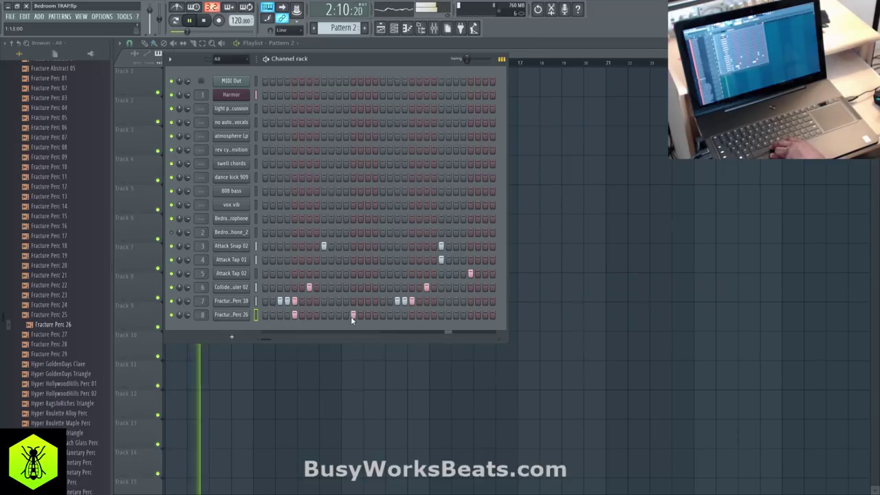
{"action": "left_click", "coordinate": [411, 315]}
{"action": "left_click", "coordinate": [471, 315]}
Adjust the time shift of Fracture Perc 26 during playback and reduce its channel volume.
{"action": "left_click", "coordinate": [231, 315]}
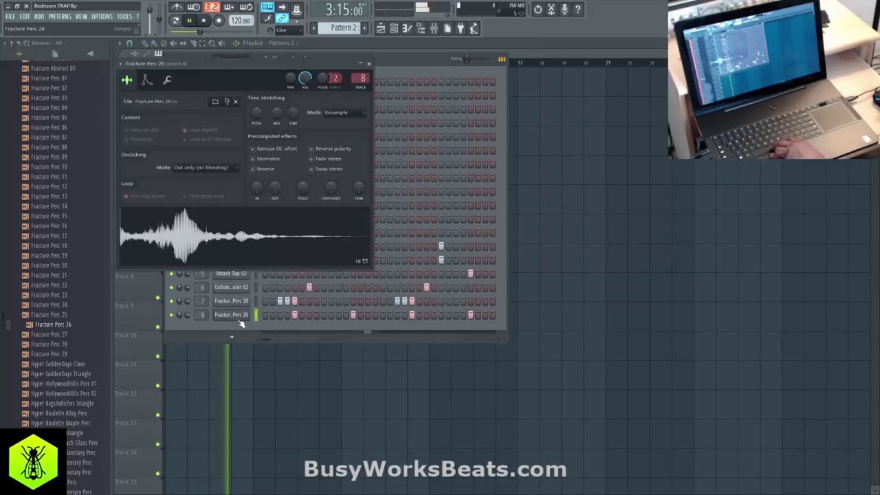
{"action": "key", "text": "space"}
{"action": "left_click", "coordinate": [167, 81]}
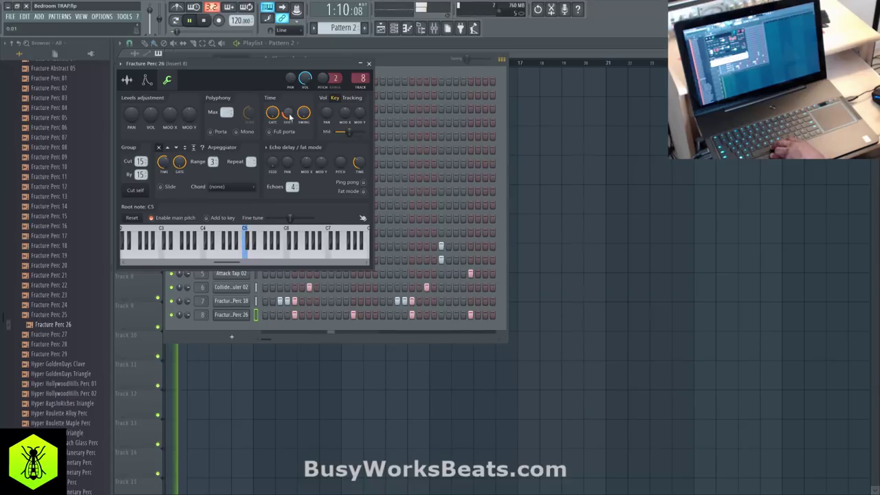
{"action": "left_click", "coordinate": [369, 63]}
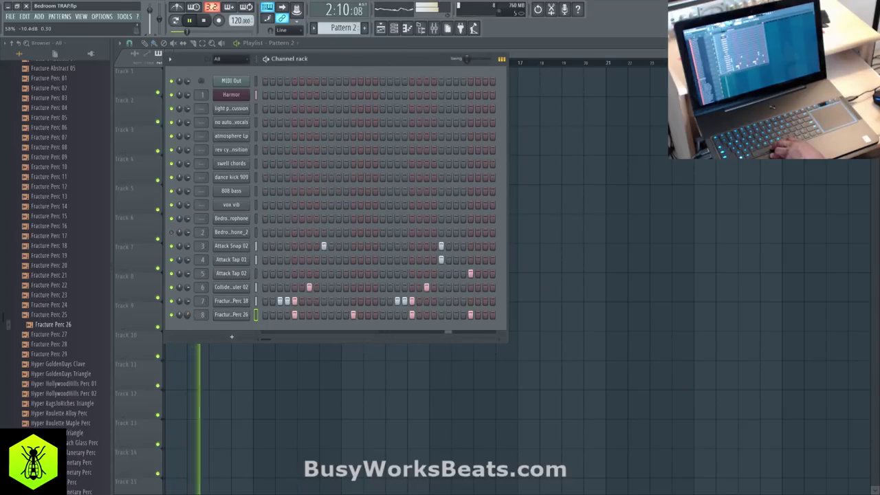
Audition Attack Clap 04 from the Drums (ModeAudio) Claps folder and load it into a new channel.
{"action": "key", "text": "F6"}
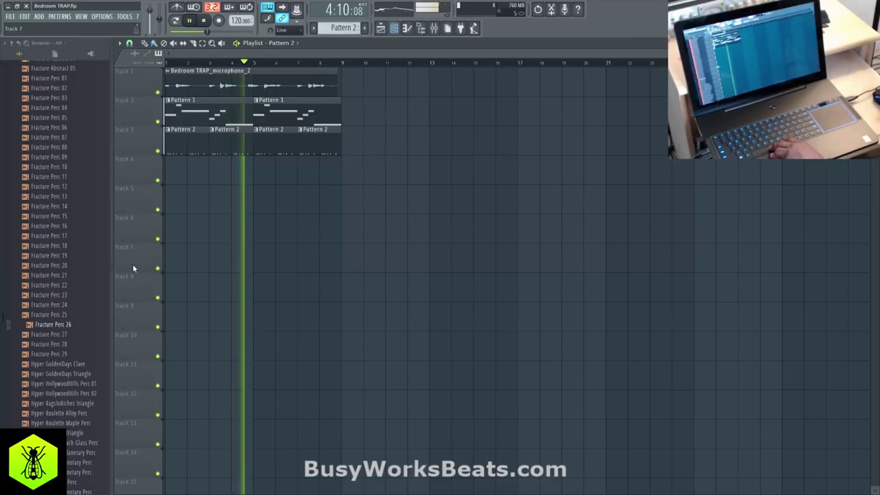
{"action": "scroll", "coordinate": [63, 260], "scroll_direction": "up", "scroll_amount": 15}
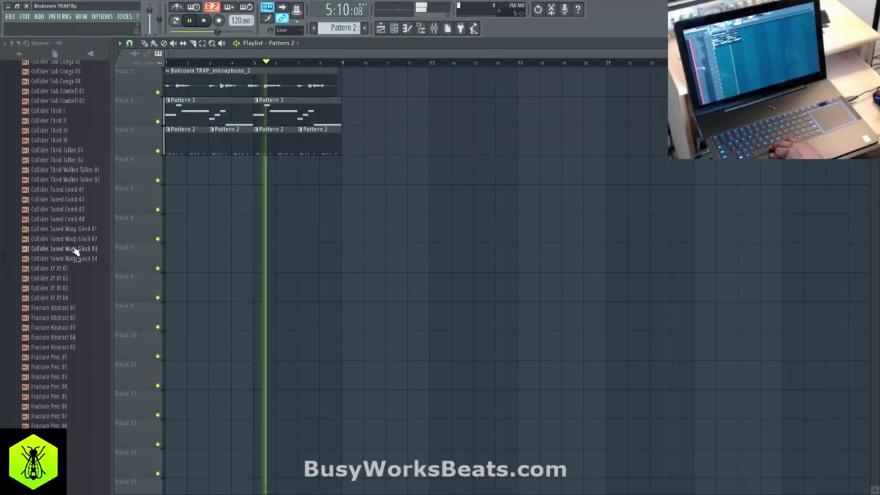
{"action": "scroll", "coordinate": [80, 253], "scroll_direction": "up", "scroll_amount": 10}
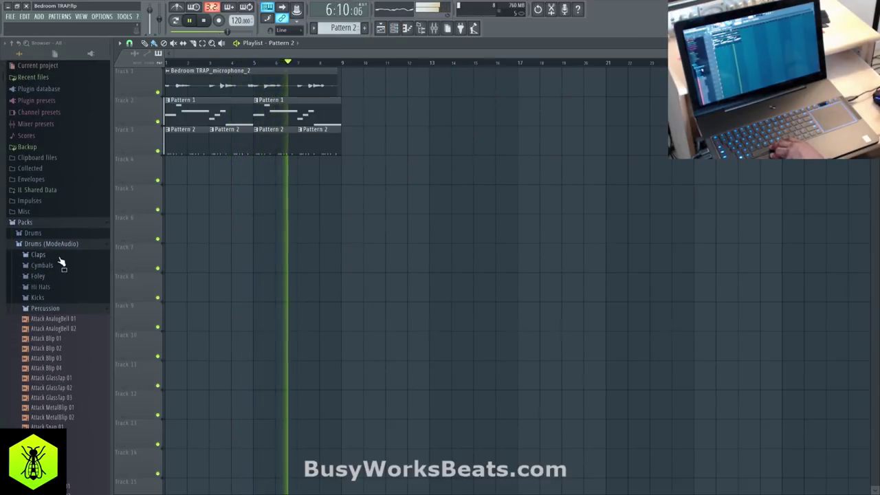
{"action": "left_click", "coordinate": [60, 255]}
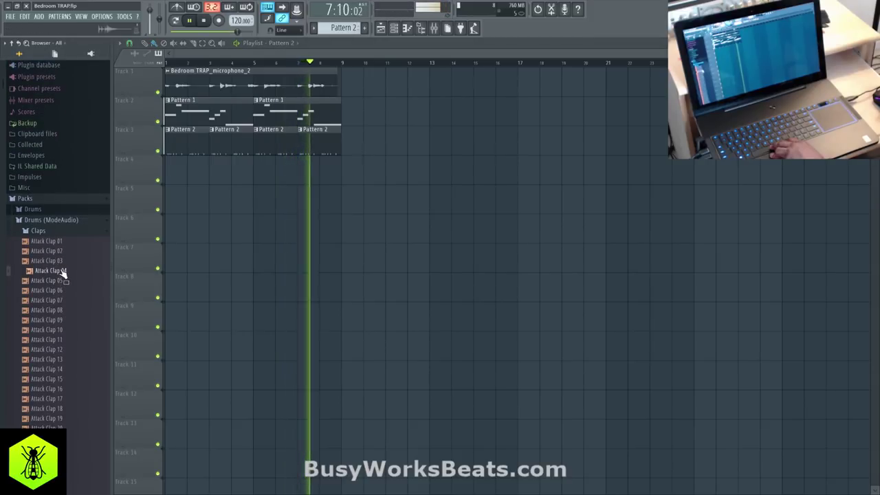
{"action": "right_click", "coordinate": [61, 275]}
{"action": "left_click", "coordinate": [89, 278]}
Place Attack Clap 04 hits on steps 9 and 25, route the channel to mixer track 9 and check its sample settings.
{"action": "left_click", "coordinate": [394, 28]}
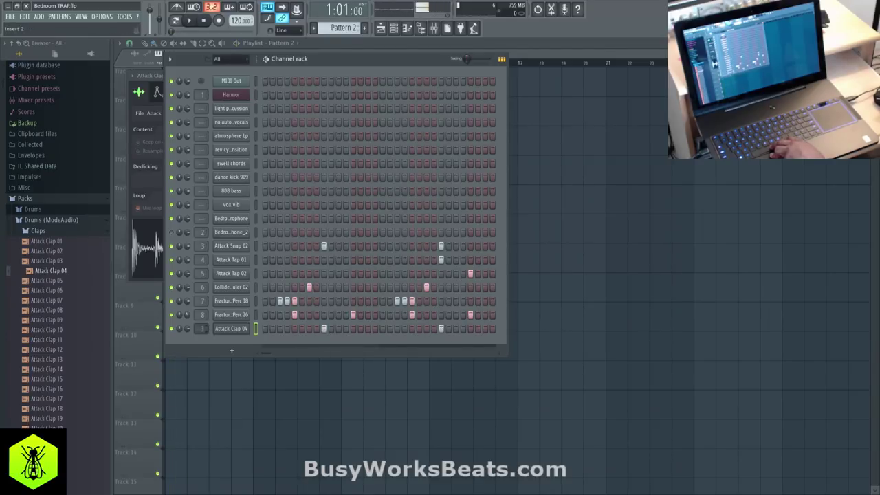
{"action": "left_click", "coordinate": [234, 328]}
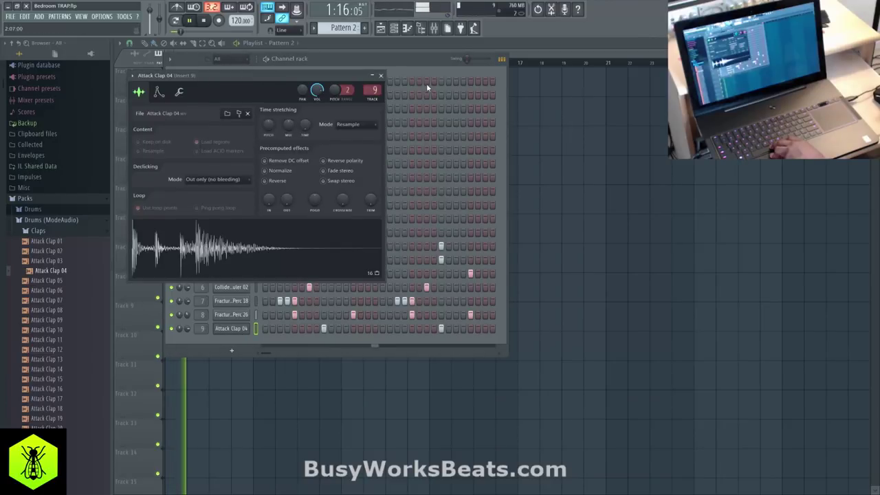
{"action": "left_click", "coordinate": [381, 76]}
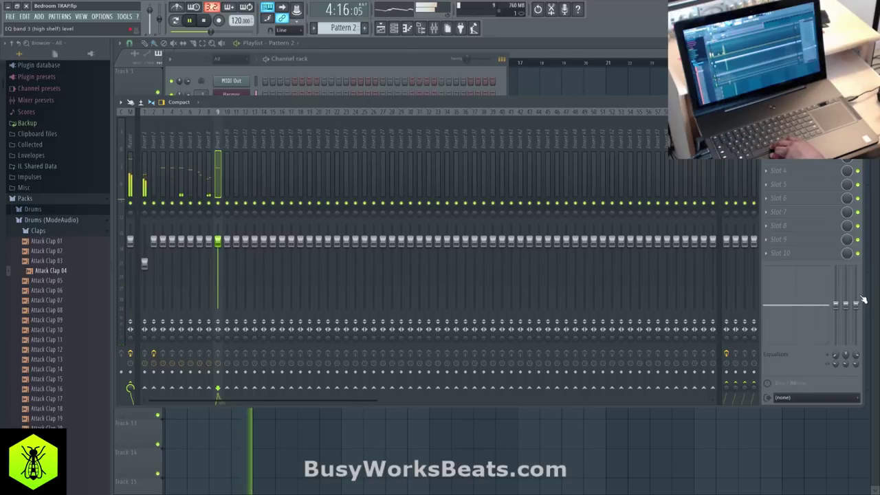
Narrow the mixer window and check the levels of inserts 8, 1 and 9 during playback.
{"action": "left_click_drag", "start_coordinate": [862, 294], "coordinate": [659, 299]}
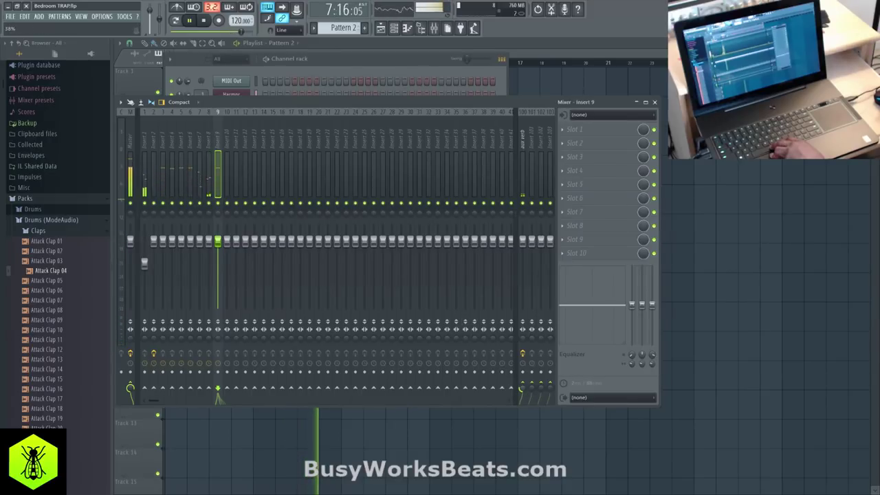
{"action": "left_click", "coordinate": [206, 151]}
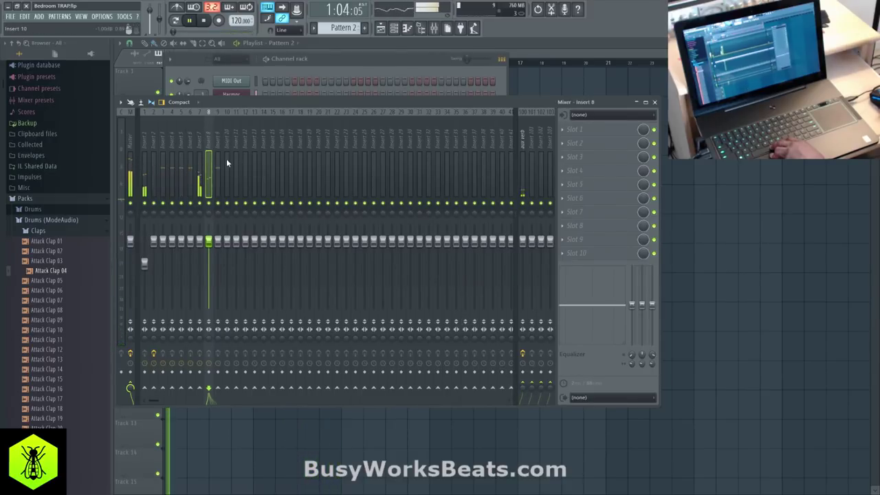
{"action": "left_click", "coordinate": [143, 145]}
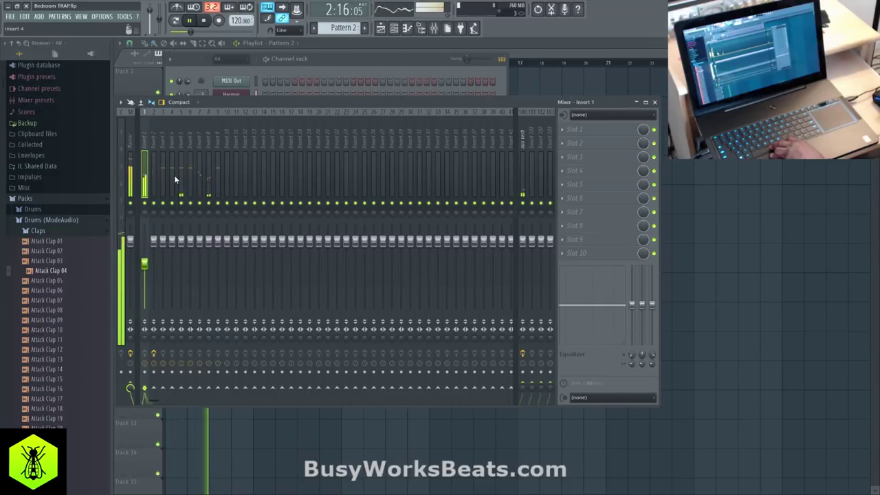
{"action": "left_click", "coordinate": [222, 142]}
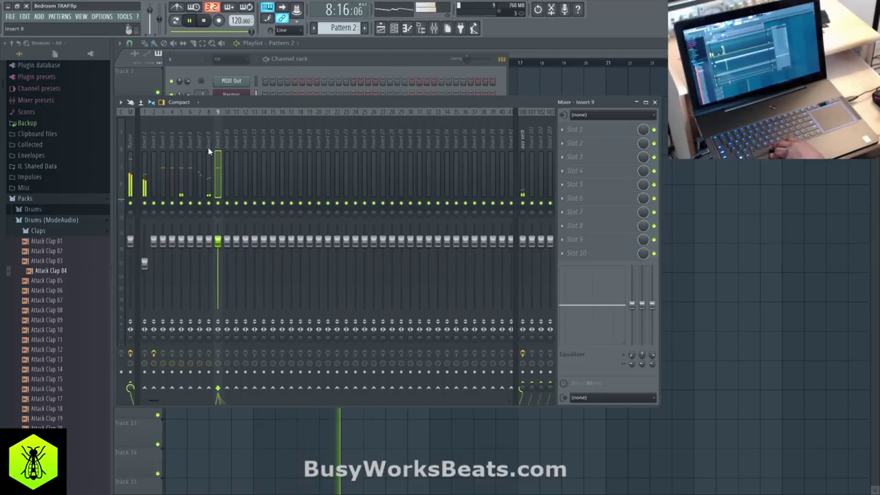
Add Fruity PanOMatic to the first effect slot of mixer insert 8 with its LFO targeting pan.
{"action": "left_click", "coordinate": [209, 197]}
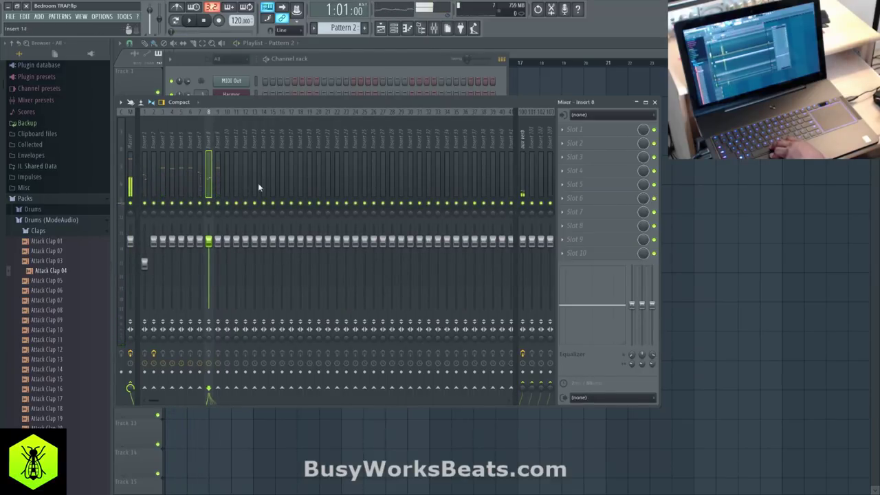
{"action": "left_click", "coordinate": [563, 130]}
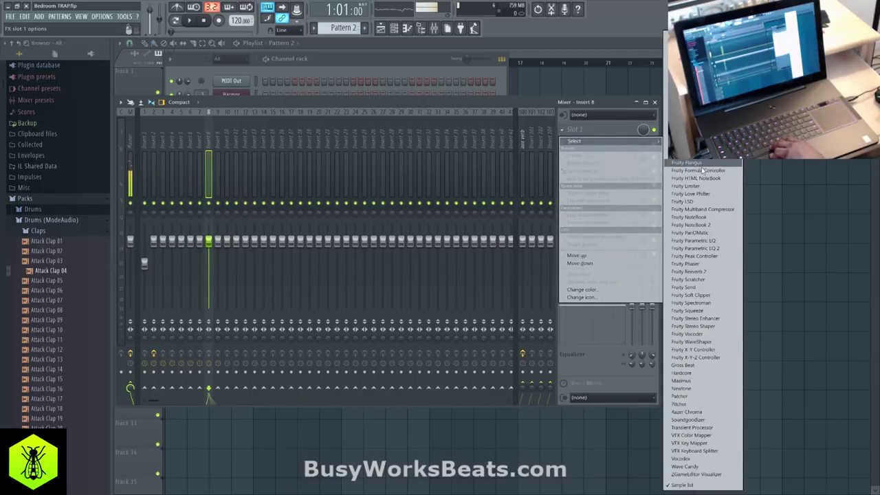
{"action": "left_click", "coordinate": [715, 234]}
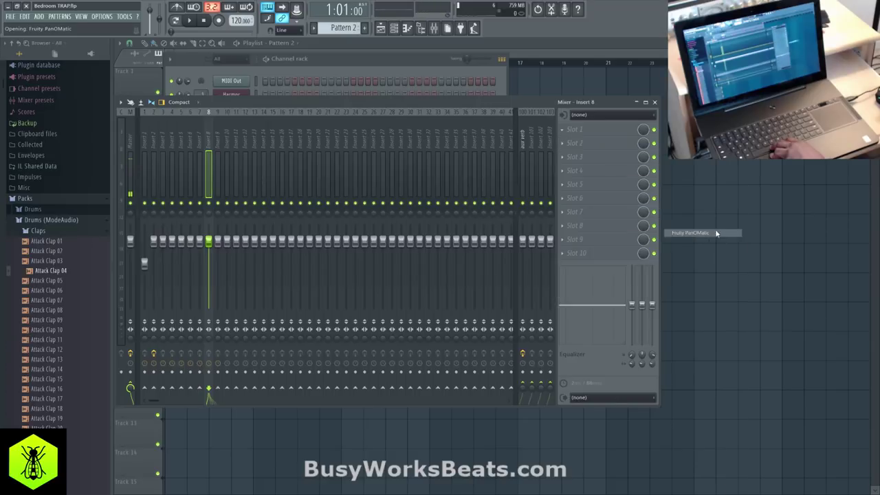
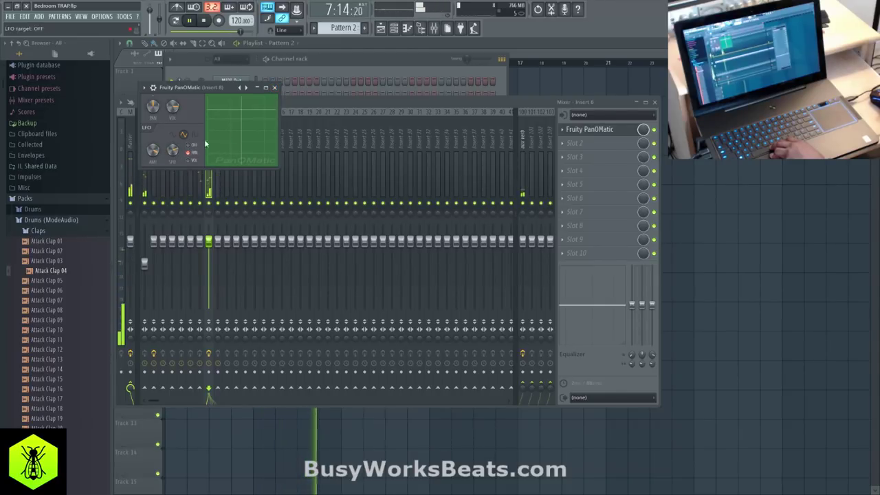
{"action": "left_click", "coordinate": [274, 88]}
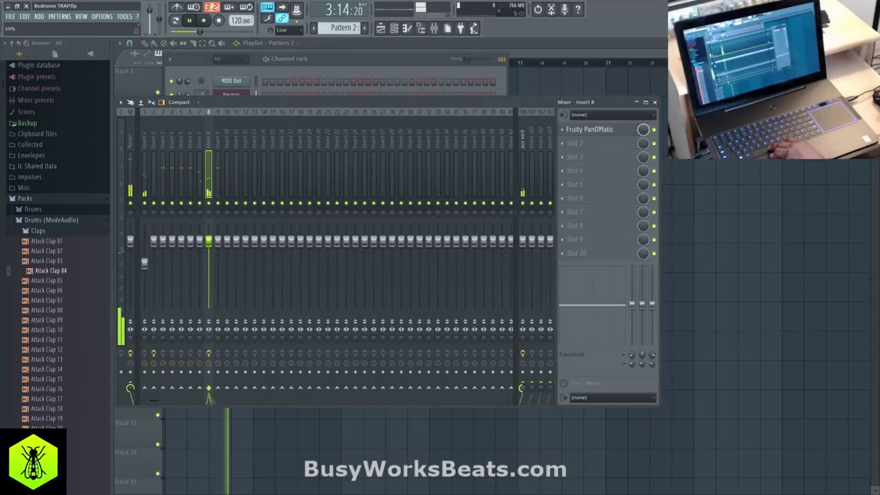
{"action": "left_click", "coordinate": [655, 103]}
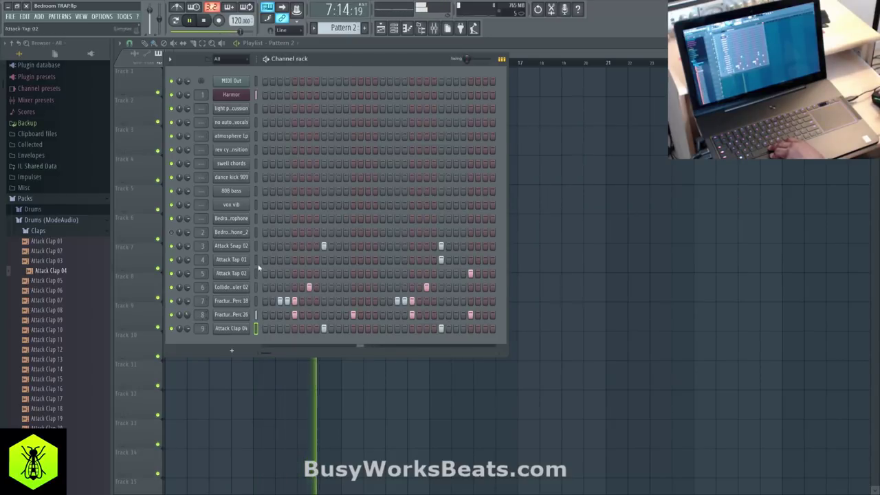
Remove the Bedroom TRAP_microphone_2 clip from the playlist and delete its channel.
{"action": "key", "text": "F6"}
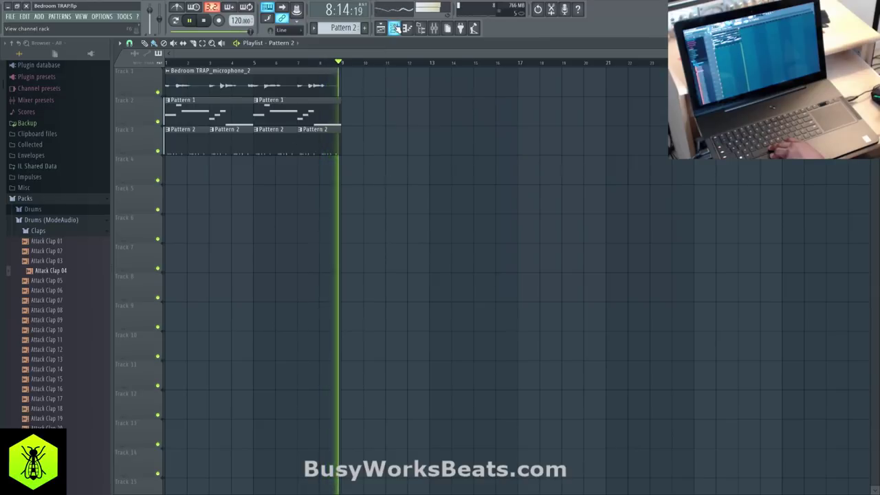
{"action": "right_click", "coordinate": [338, 74]}
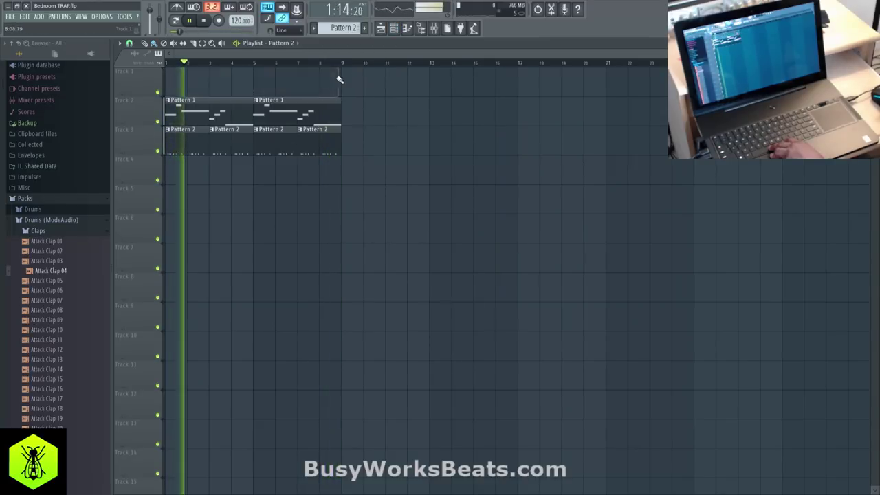
{"action": "left_click", "coordinate": [403, 29]}
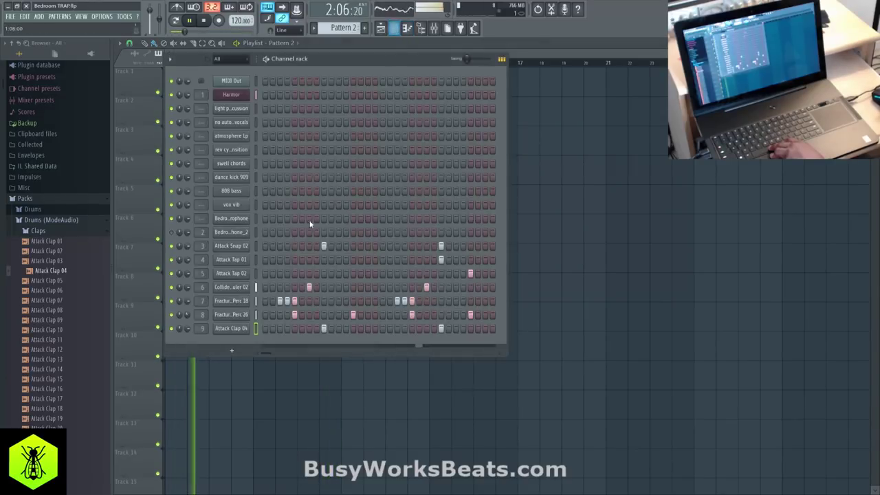
{"action": "left_click", "coordinate": [241, 234]}
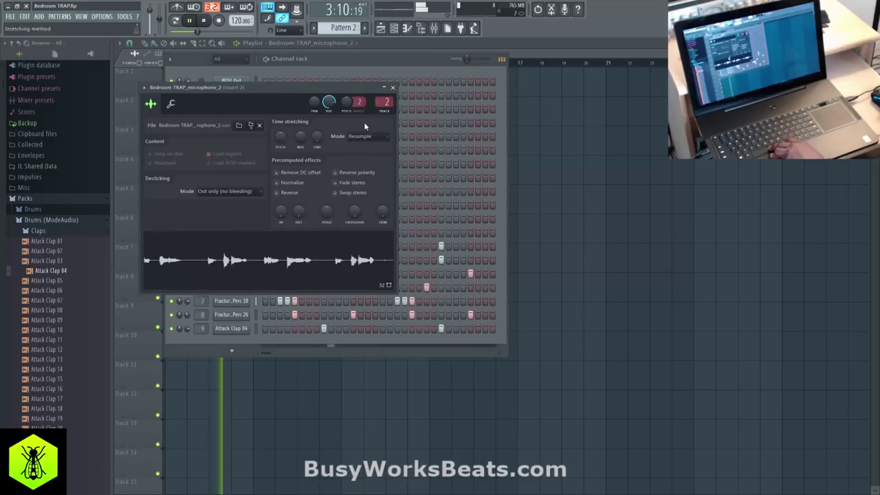
{"action": "left_click", "coordinate": [393, 86]}
{"action": "right_click", "coordinate": [252, 227]}
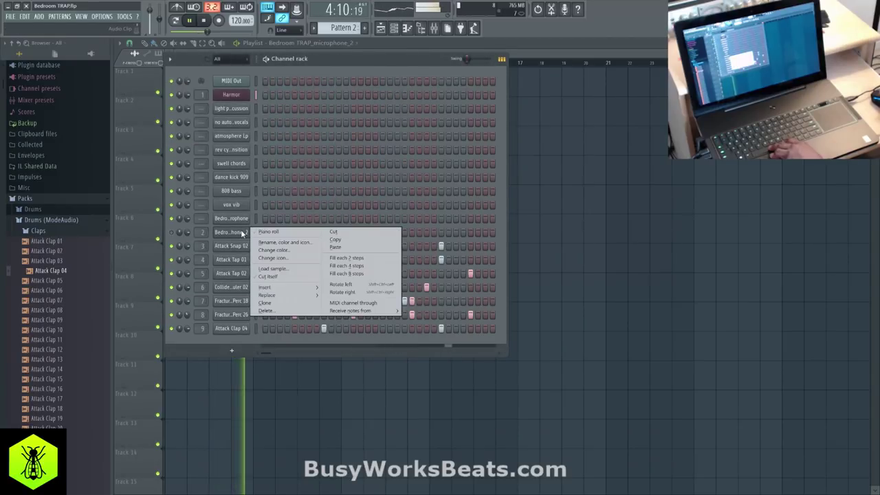
{"action": "left_click", "coordinate": [279, 308]}
{"action": "left_click", "coordinate": [484, 276]}
Adjust the frequency and resonance of filter 1 in Harmor while the song plays.
{"action": "left_click", "coordinate": [233, 95]}
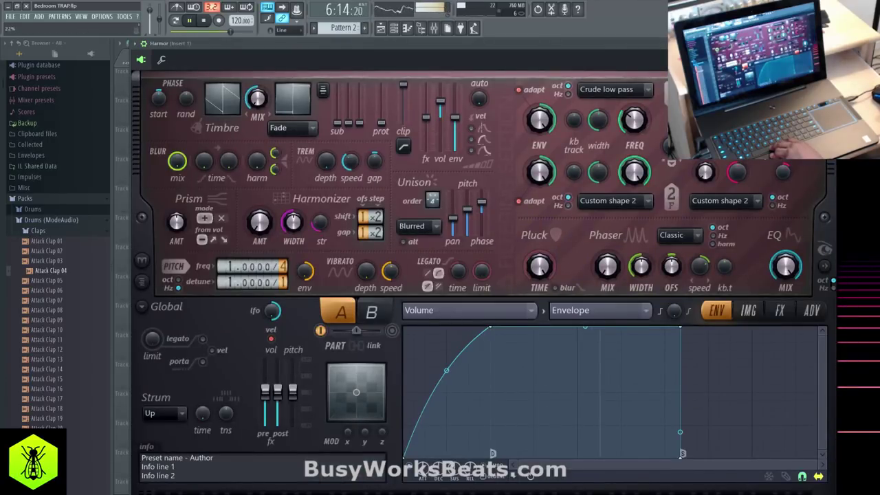
{"action": "left_click_drag", "start_coordinate": [688, 58], "coordinate": [617, 64]}
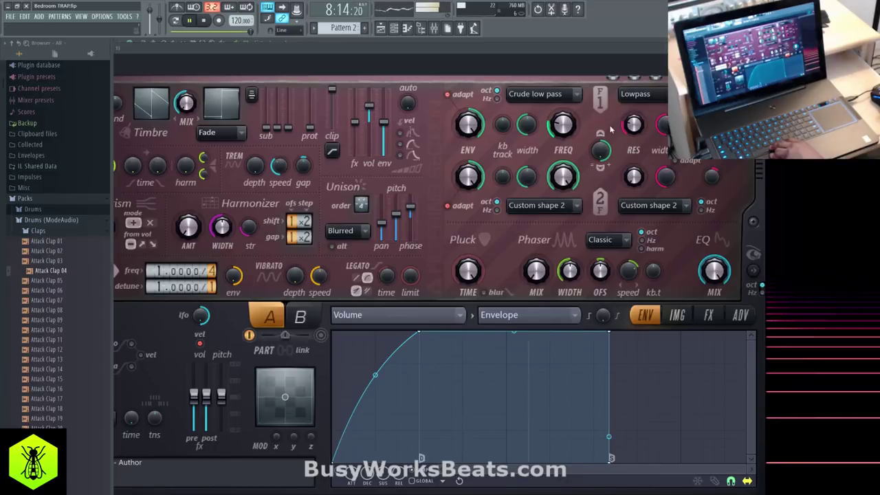
{"action": "left_click_drag", "start_coordinate": [563, 125], "coordinate": [563, 122]}
{"action": "left_click_drag", "start_coordinate": [634, 125], "coordinate": [633, 137]}
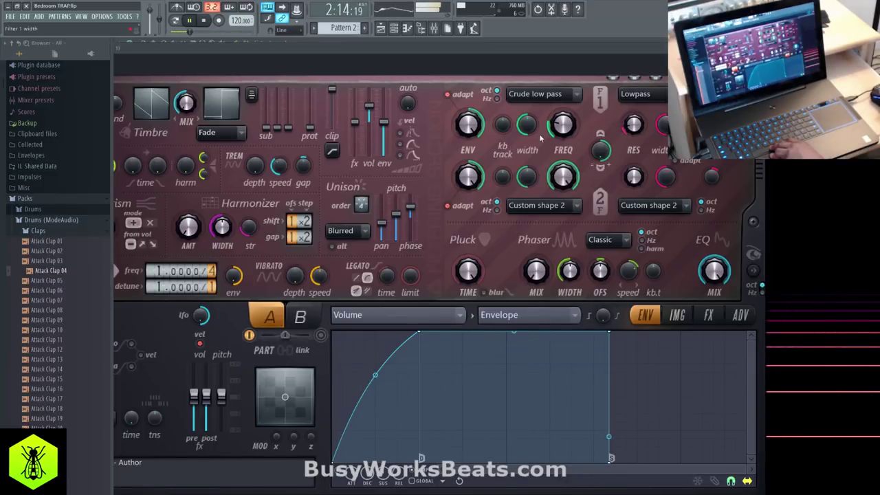
{"action": "left_click_drag", "start_coordinate": [652, 54], "coordinate": [566, 60]}
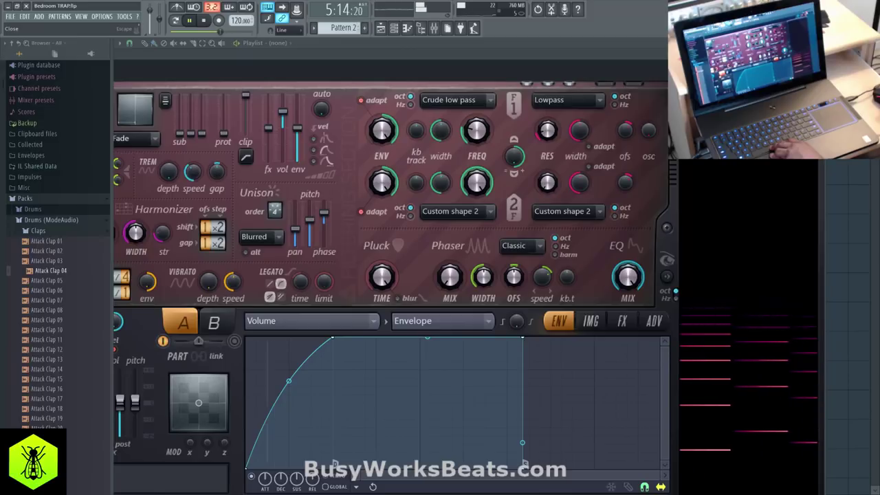
{"action": "left_click", "coordinate": [395, 29]}
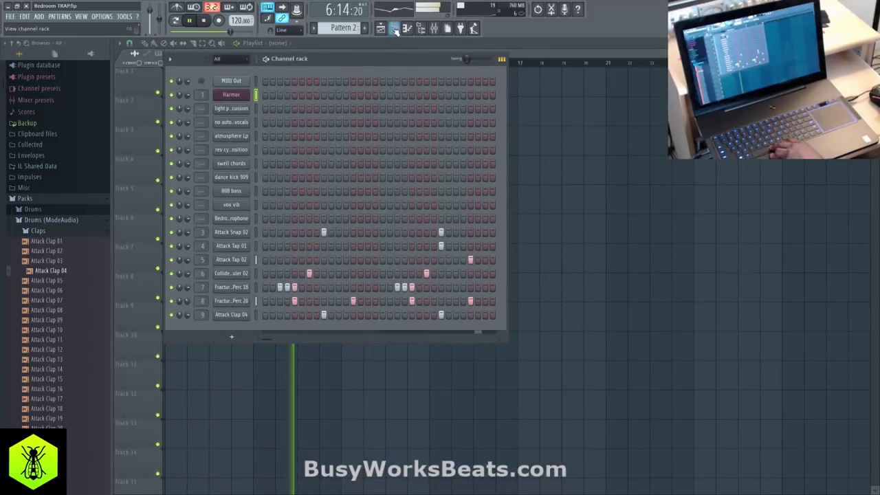
Switch to Pattern 3, stop playback and replace the atmosphere Lp channel with Sytrus.
{"action": "left_click", "coordinate": [365, 29]}
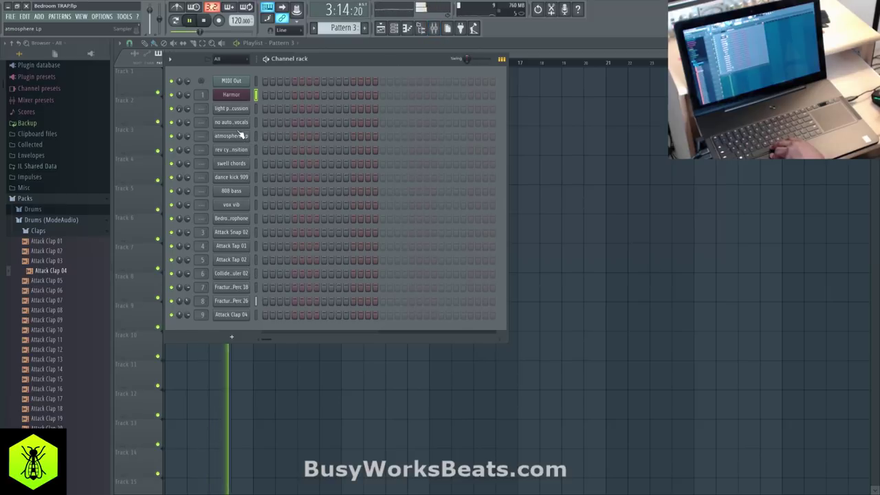
{"action": "key", "text": "space"}
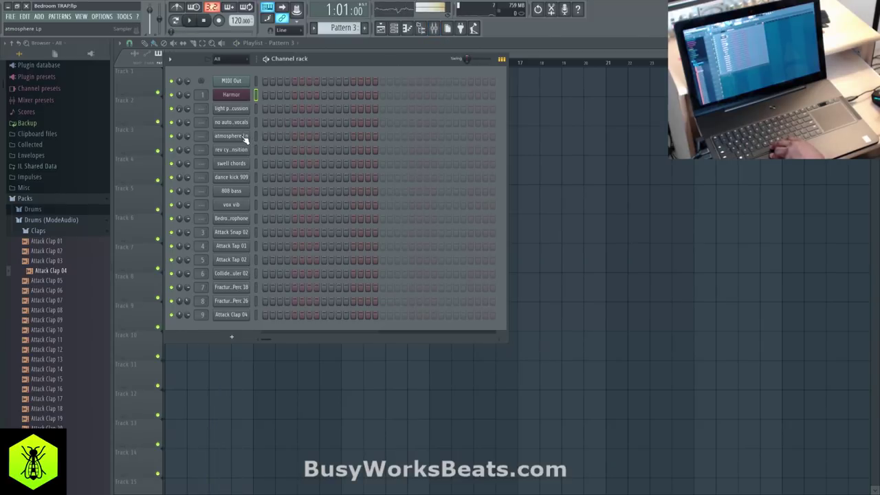
{"action": "right_click", "coordinate": [244, 136]}
{"action": "left_click", "coordinate": [284, 200]}
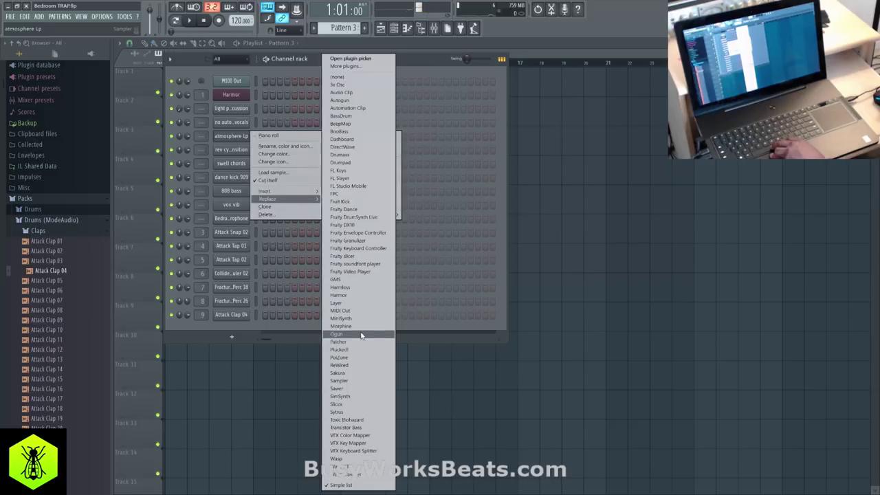
{"action": "left_click", "coordinate": [357, 412]}
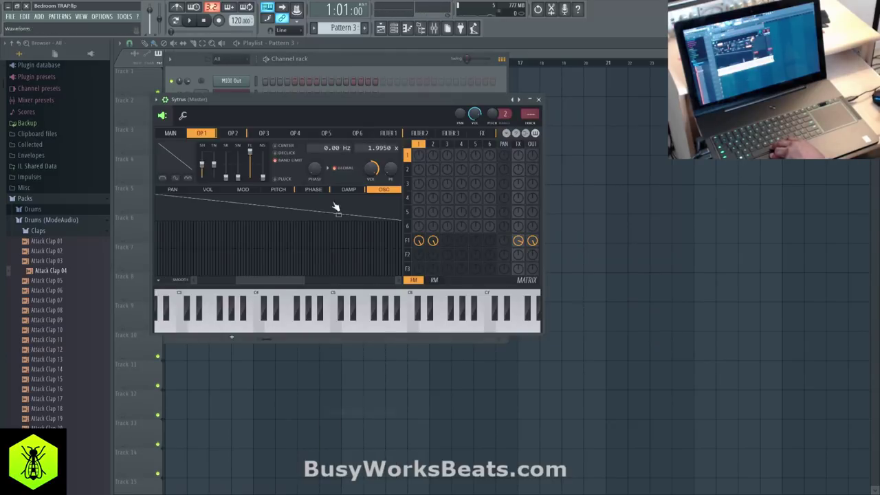
Load the Above clouds preset in Sytrus, route its channel to mixer insert 10 and audition it over the song.
{"action": "left_click", "coordinate": [513, 100]}
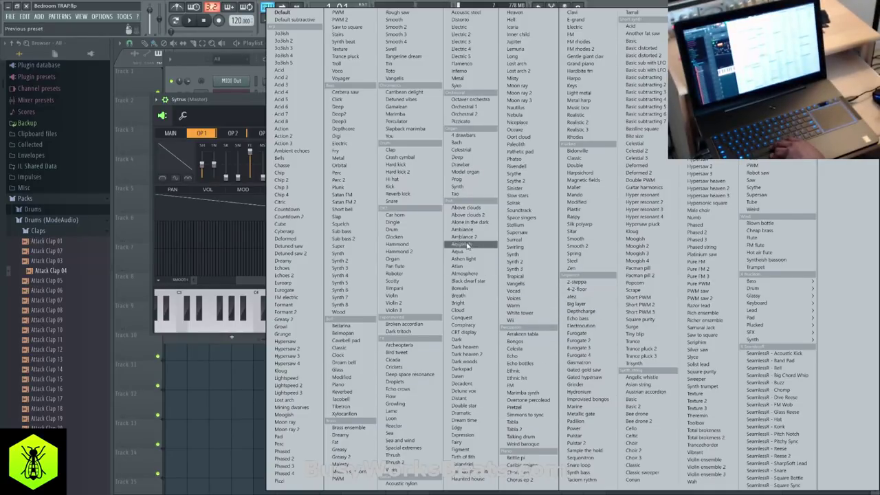
{"action": "left_click", "coordinate": [466, 207]}
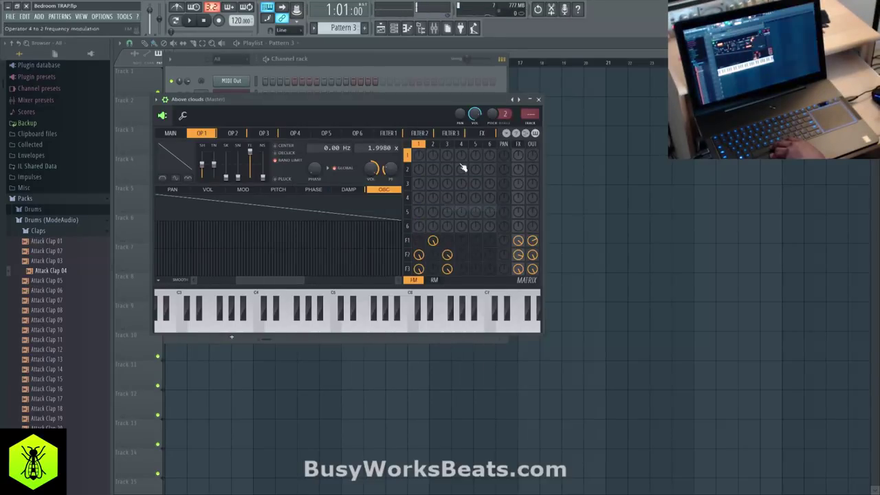
{"action": "left_click", "coordinate": [539, 99]}
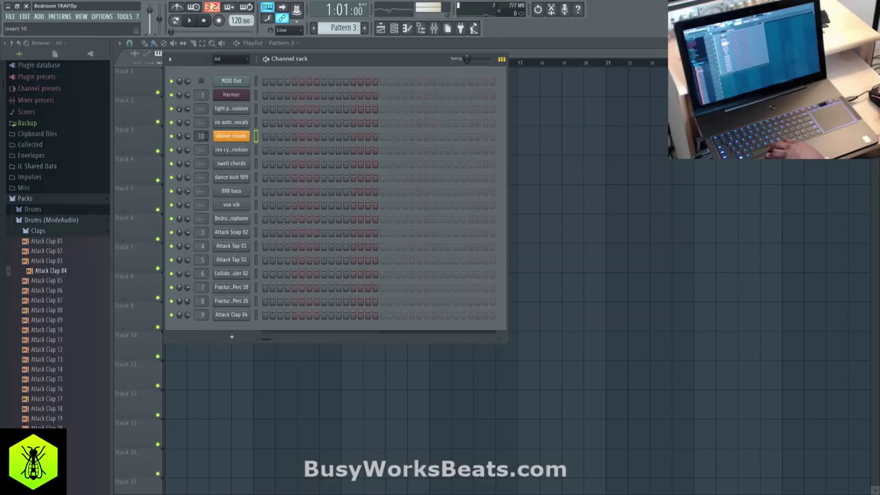
{"action": "key", "text": "space"}
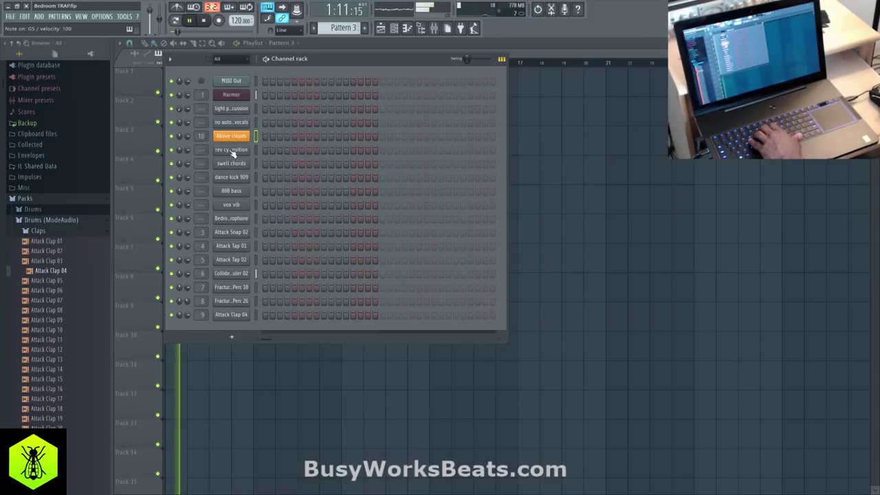
{"action": "left_click", "coordinate": [236, 138]}
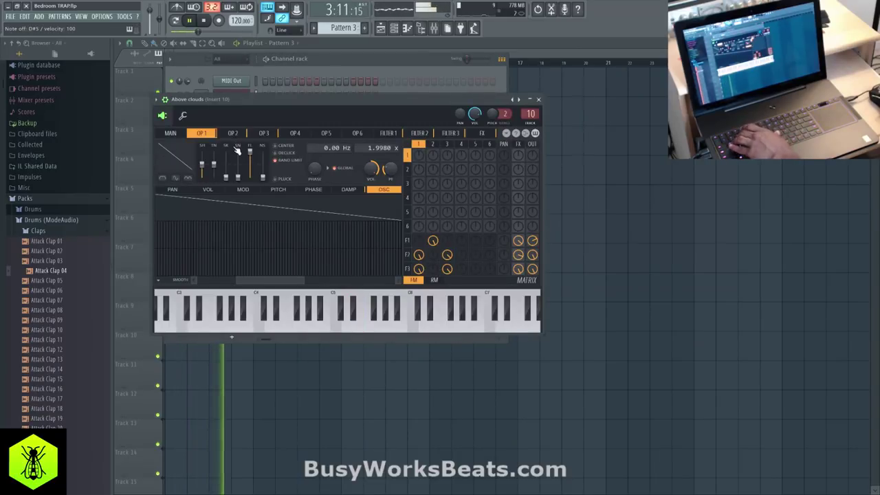
{"action": "left_click", "coordinate": [539, 99]}
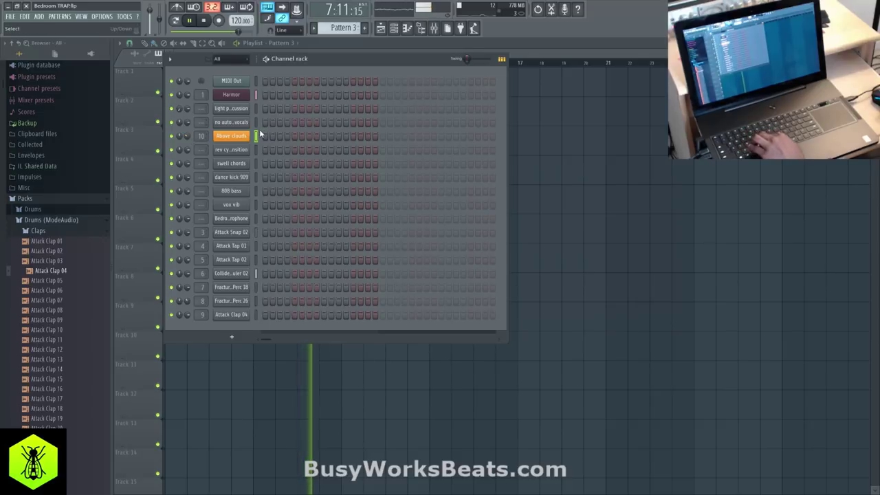
Switch the Sytrus preset to Above clouds 2 during playback and stop the song.
{"action": "left_click", "coordinate": [231, 136]}
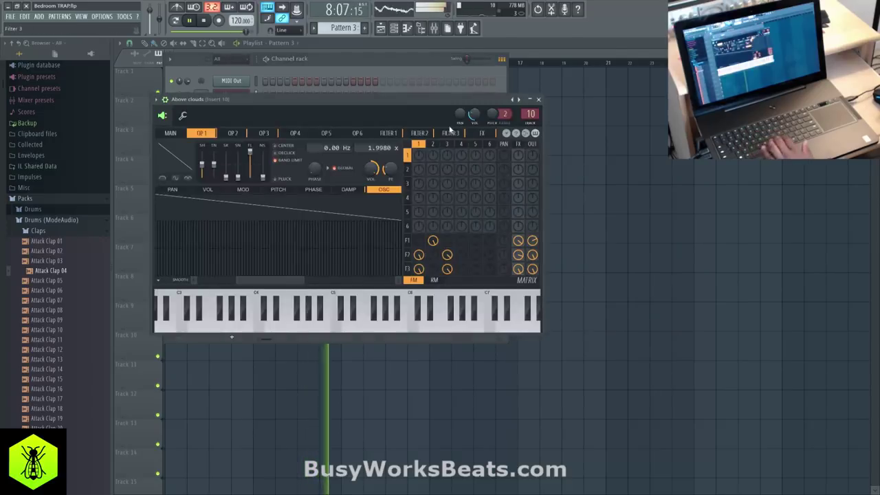
{"action": "left_click", "coordinate": [519, 100]}
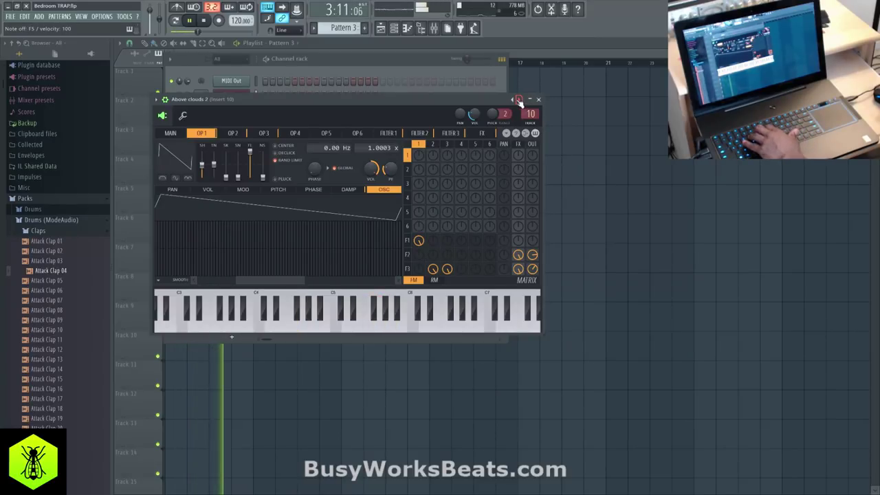
{"action": "left_click", "coordinate": [512, 100]}
{"action": "left_click", "coordinate": [519, 100]}
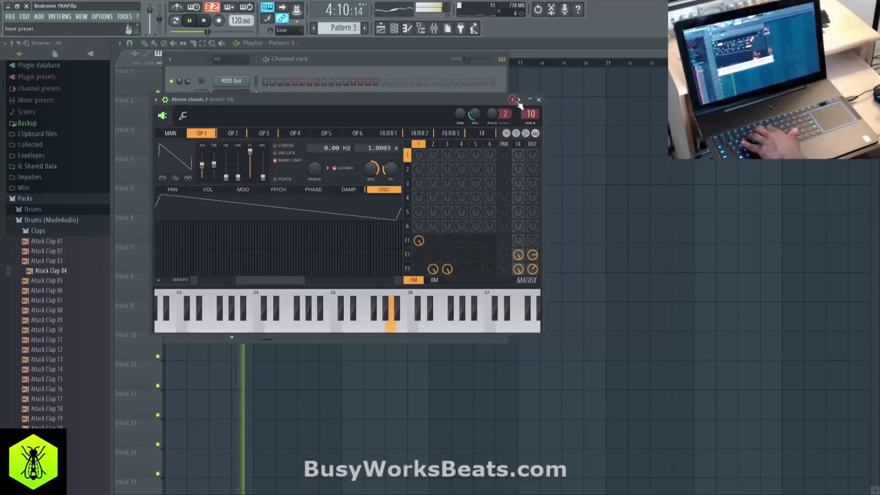
{"action": "left_click", "coordinate": [539, 99]}
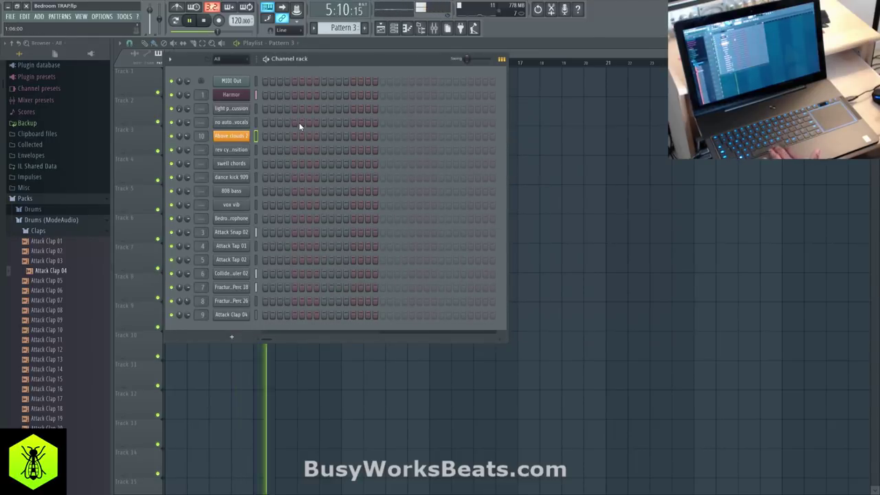
{"action": "key", "text": "space"}
Place a Pattern 3 clip at bar 1 of playlist Track 4 and open the Above clouds 2 piano roll.
{"action": "key", "text": "F6"}
{"action": "left_click_drag", "start_coordinate": [203, 172], "coordinate": [247, 167]}
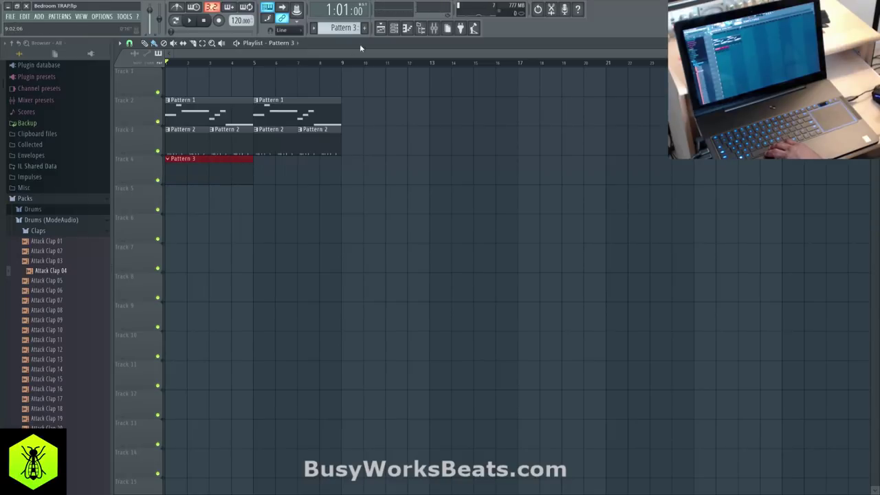
{"action": "left_click", "coordinate": [394, 28]}
{"action": "right_click", "coordinate": [242, 137]}
{"action": "left_click", "coordinate": [268, 137]}
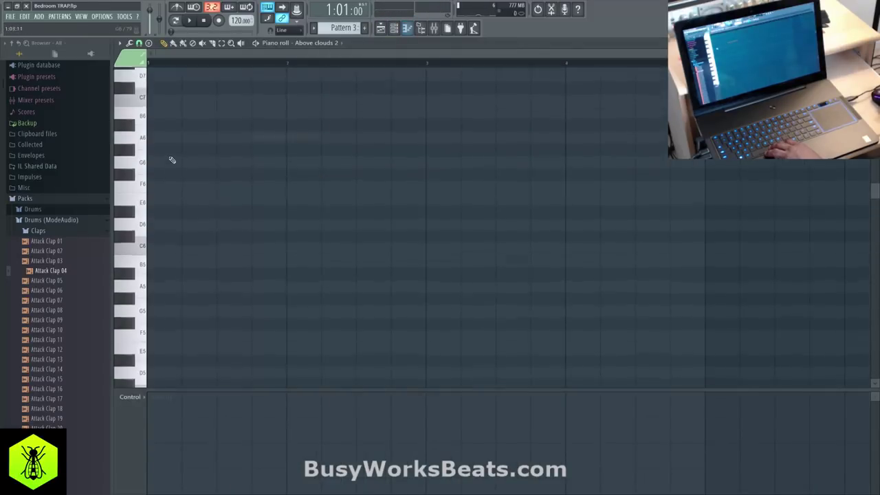
Draw one-bar notes D6 at bar 1 and F6 at bar 3, checking the pitches against the playing song.
{"action": "scroll", "coordinate": [159, 165], "scroll_direction": "up", "scroll_amount": 2}
{"action": "key", "text": "space"}
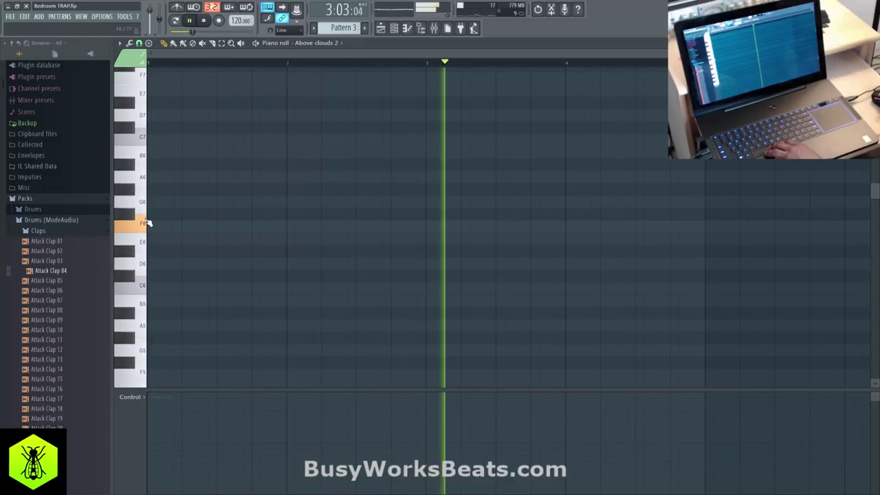
{"action": "key", "text": "space"}
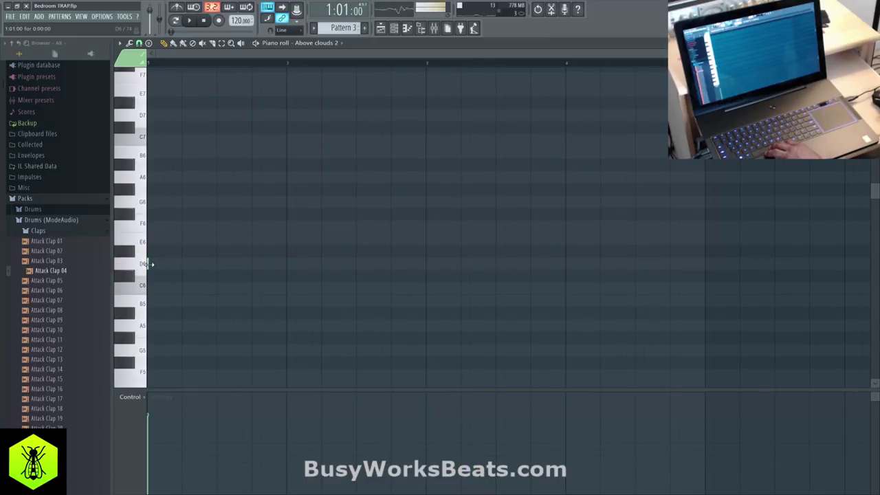
{"action": "left_click_drag", "start_coordinate": [150, 264], "coordinate": [284, 266]}
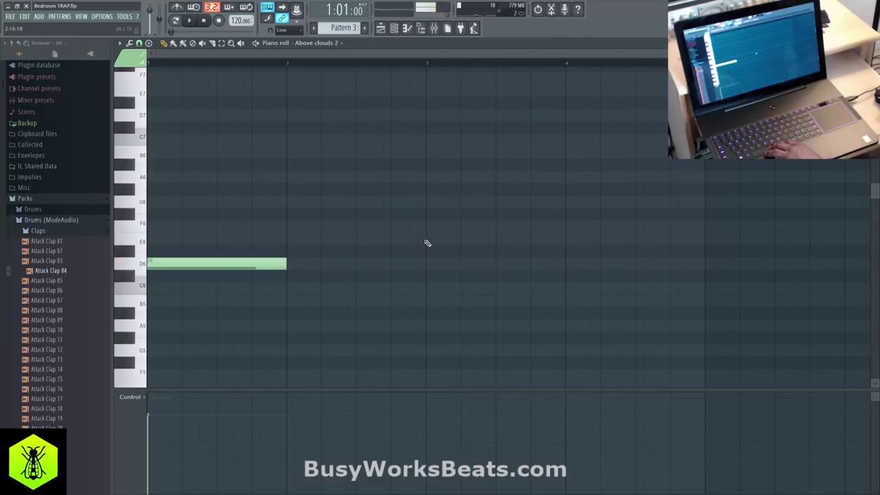
{"action": "left_click", "coordinate": [428, 226]}
Lengthen the D6 and F6 notes to two bars each while the song plays.
{"action": "key", "text": "space"}
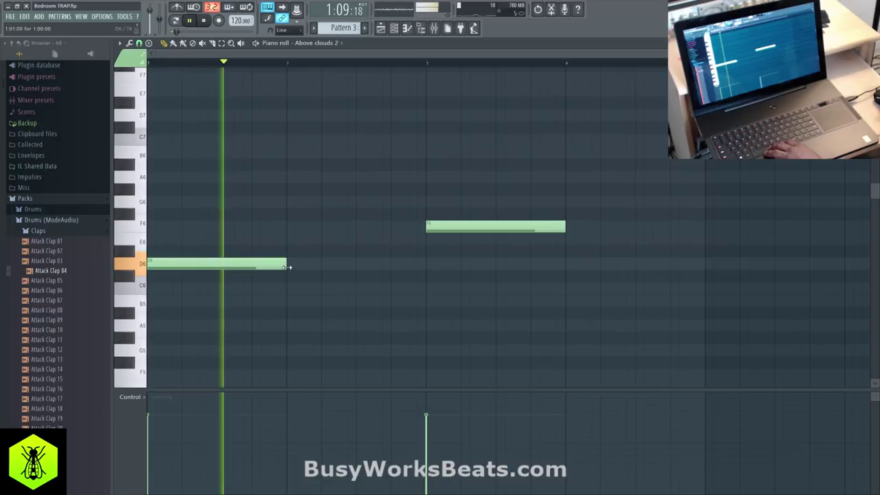
{"action": "left_click_drag", "start_coordinate": [288, 267], "coordinate": [428, 266]}
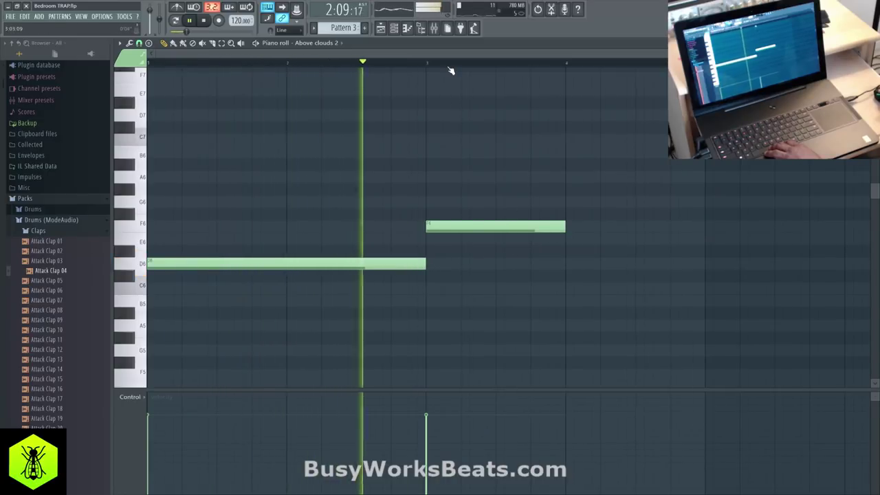
{"action": "scroll", "coordinate": [450, 71], "scroll_direction": "down", "scroll_amount": 2}
{"action": "left_click_drag", "start_coordinate": [456, 226], "coordinate": [561, 222]}
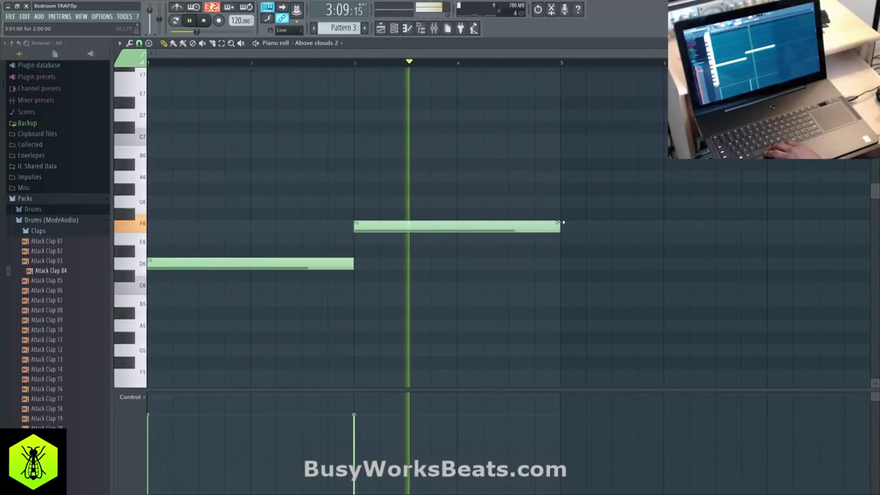
Try harmonizing the D6 note with two-bar A#5 and G5 notes below it and audition the chord.
{"action": "scroll", "coordinate": [325, 205], "scroll_direction": "down", "scroll_amount": 2}
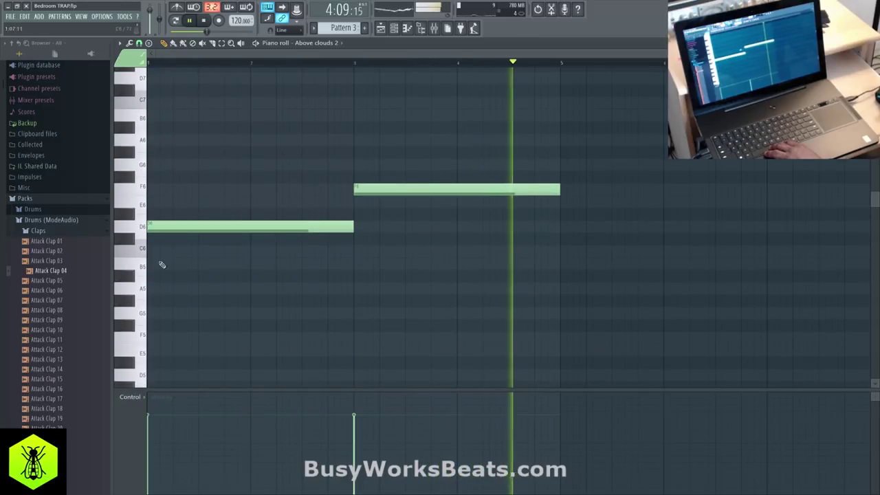
{"action": "scroll", "coordinate": [161, 265], "scroll_direction": "down", "scroll_amount": 2}
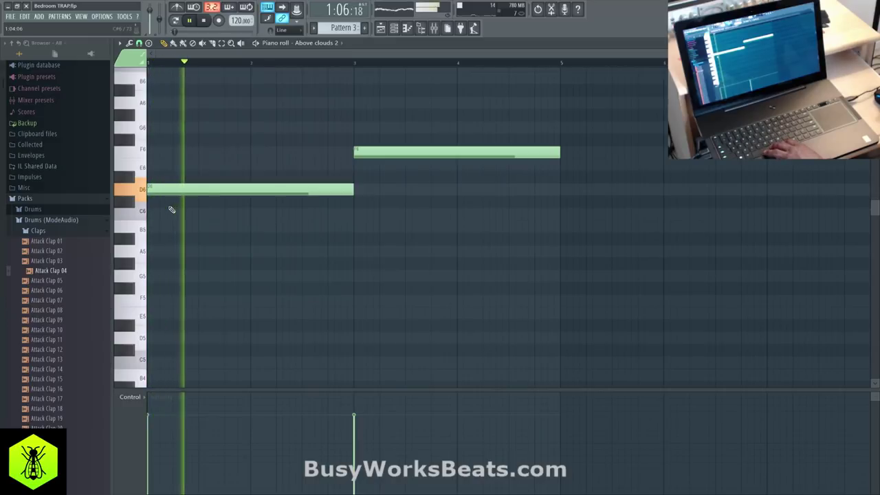
{"action": "key", "text": "space"}
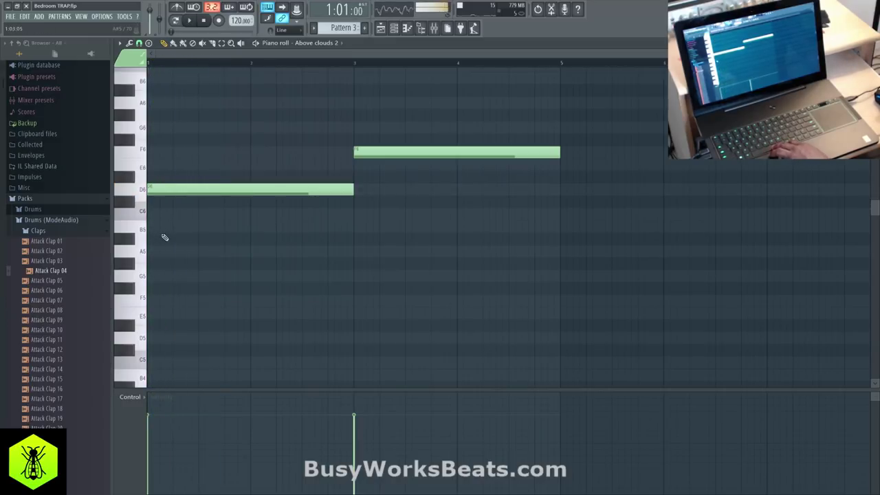
{"action": "left_click", "coordinate": [162, 227]}
{"action": "left_click", "coordinate": [159, 275]}
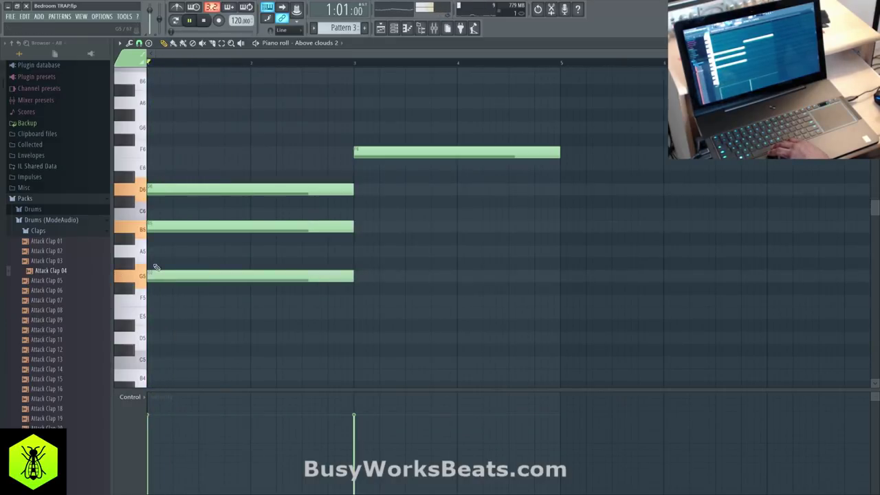
{"action": "left_click_drag", "start_coordinate": [187, 229], "coordinate": [180, 239]}
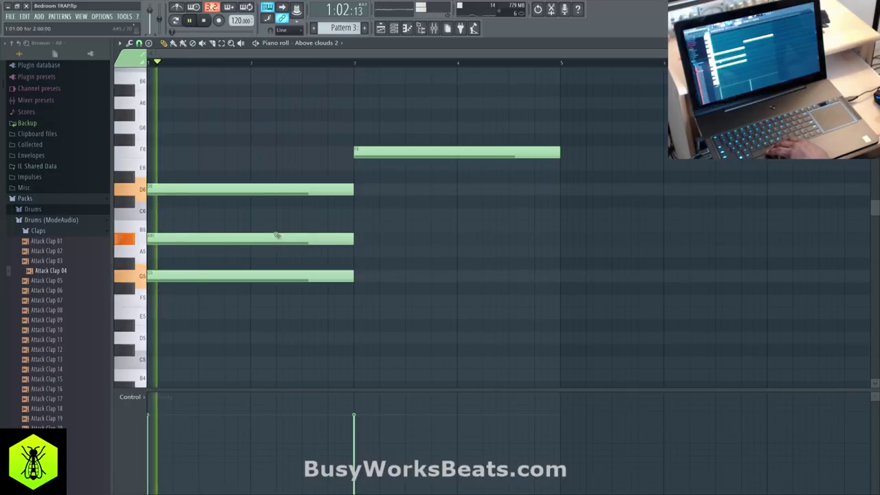
{"action": "key", "text": "space"}
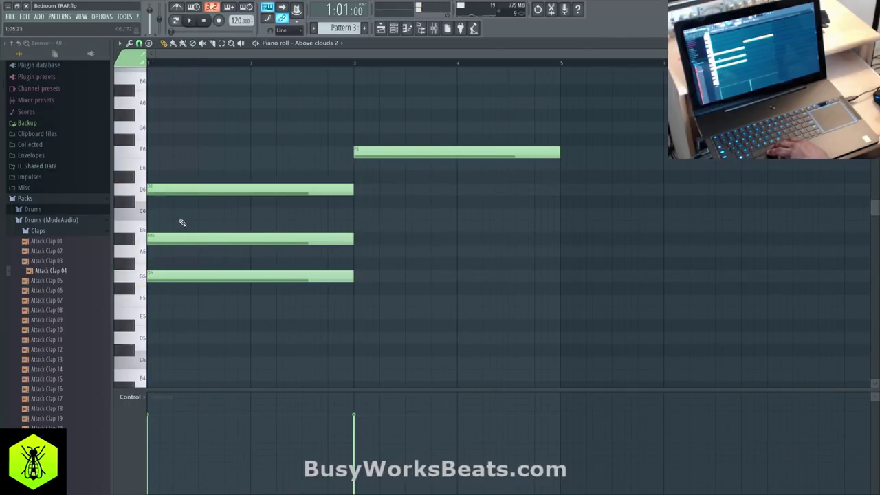
Try lowering the chord's bottom note to E5 and its middle note to G5, auditioning each voicing.
{"action": "left_click_drag", "start_coordinate": [164, 275], "coordinate": [161, 315]}
{"action": "key", "text": "space"}
{"action": "key", "text": "space"}
{"action": "key", "text": "space"}
{"action": "key", "text": "space"}
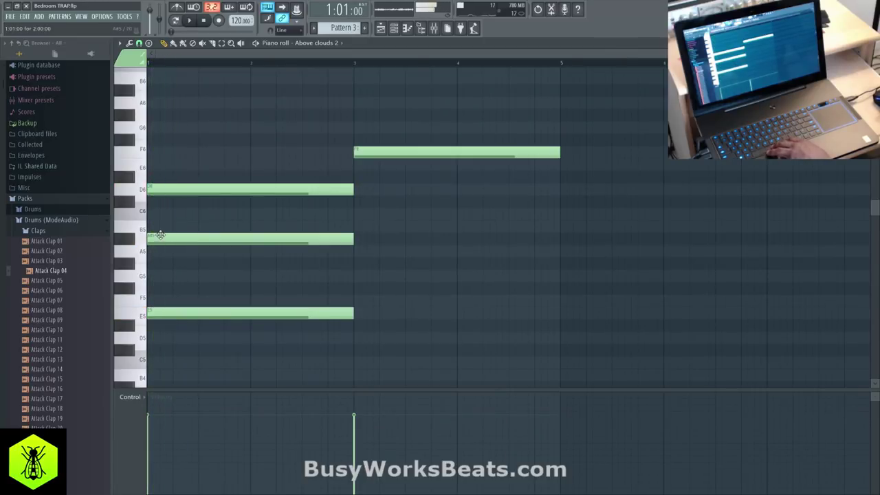
{"action": "left_click_drag", "start_coordinate": [158, 239], "coordinate": [157, 275]}
{"action": "key", "text": "space"}
{"action": "key", "text": "space"}
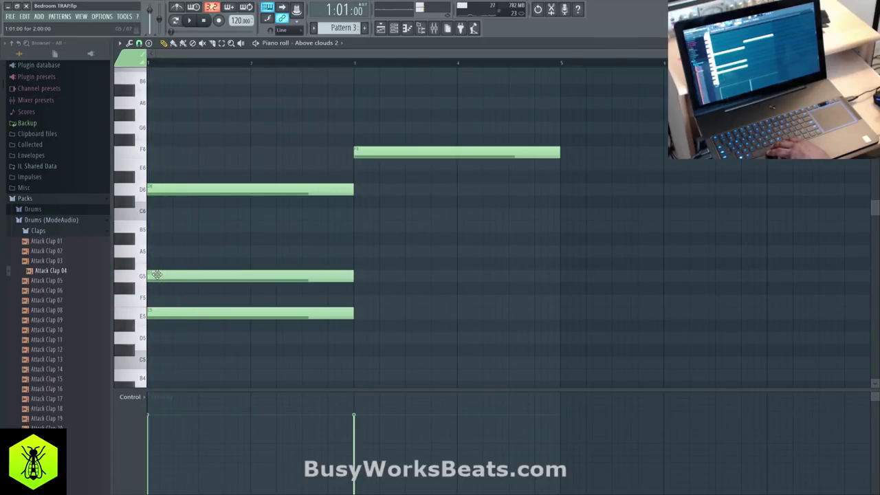
{"action": "key", "text": "space"}
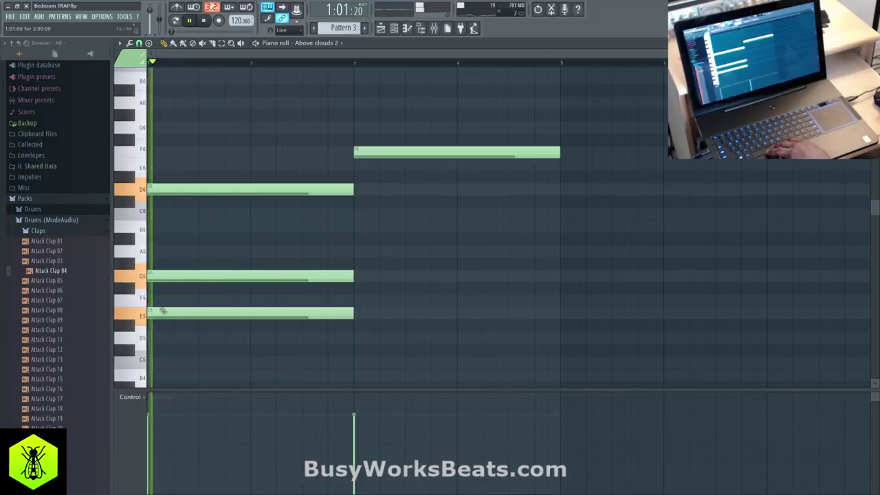
Delete the G5 and E5 notes below D6 and audition the remaining part.
{"action": "key", "text": "space"}
{"action": "right_click", "coordinate": [171, 276]}
{"action": "right_click", "coordinate": [173, 313]}
{"action": "key", "text": "space"}
{"action": "key", "text": "space"}
Try stacking F6 and A6 above the first D6 note, audition the chord and delete both added notes.
{"action": "scroll", "coordinate": [176, 261], "scroll_direction": "up", "scroll_amount": 2}
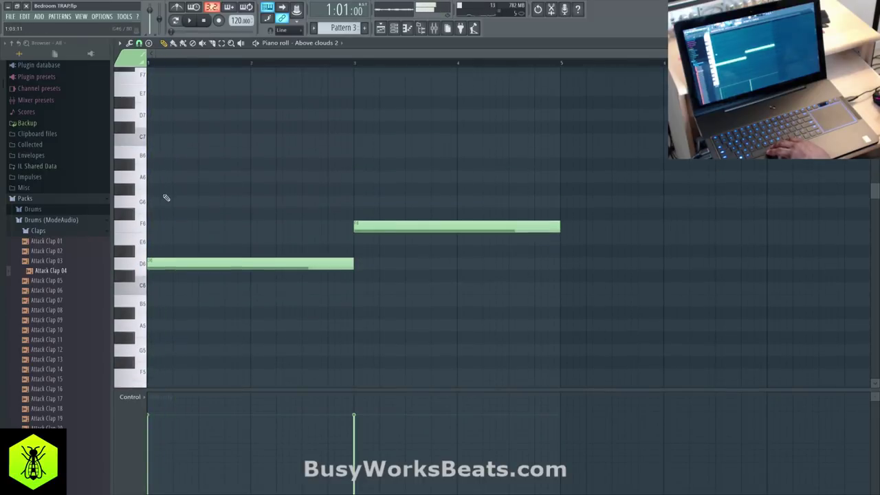
{"action": "left_click_drag", "start_coordinate": [155, 215], "coordinate": [137, 228]}
{"action": "key", "text": "space"}
{"action": "key", "text": "space"}
{"action": "left_click_drag", "start_coordinate": [154, 178], "coordinate": [144, 178]}
{"action": "key", "text": "space"}
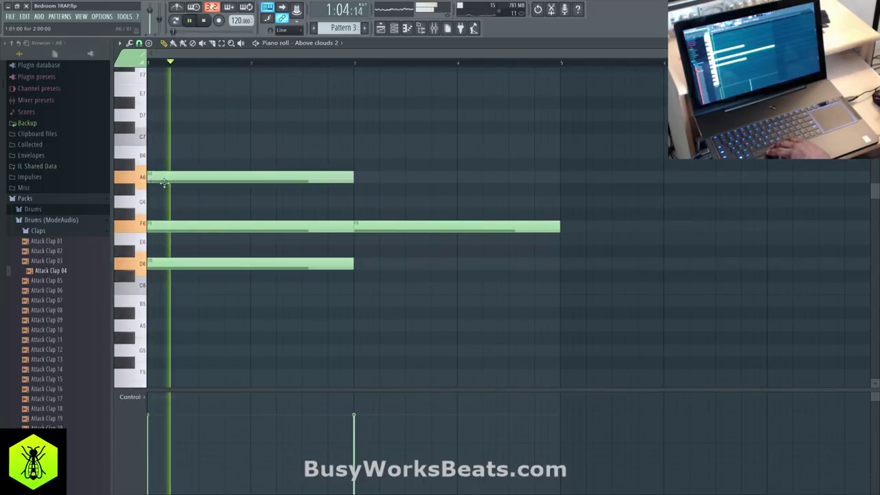
{"action": "key", "text": "space"}
{"action": "right_click", "coordinate": [173, 177]}
{"action": "right_click", "coordinate": [180, 227]}
Double the two notes an octave lower with two-bar D5 and F5 notes at bars 1 and 3.
{"action": "scroll", "coordinate": [218, 214], "scroll_direction": "up", "scroll_amount": 2}
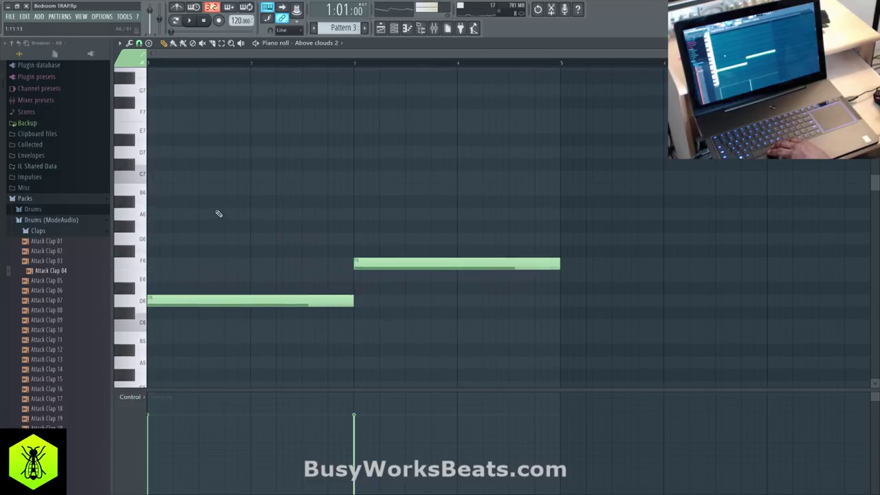
{"action": "scroll", "coordinate": [251, 202], "scroll_direction": "down", "scroll_amount": 10}
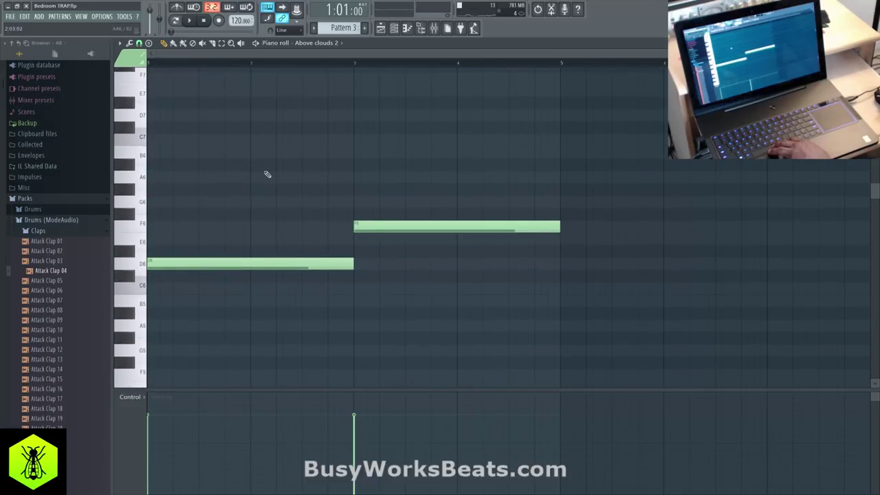
{"action": "left_click", "coordinate": [174, 264]}
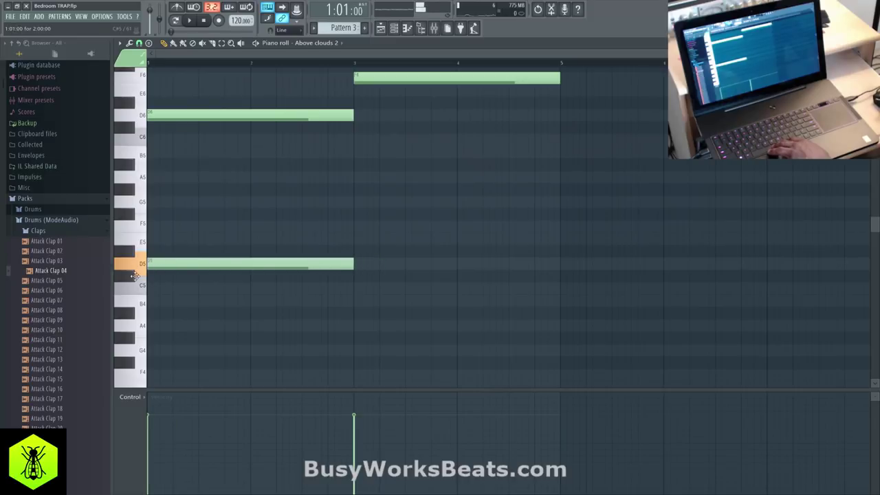
{"action": "key", "text": "space"}
{"action": "scroll", "coordinate": [355, 200], "scroll_direction": "up", "scroll_amount": 2}
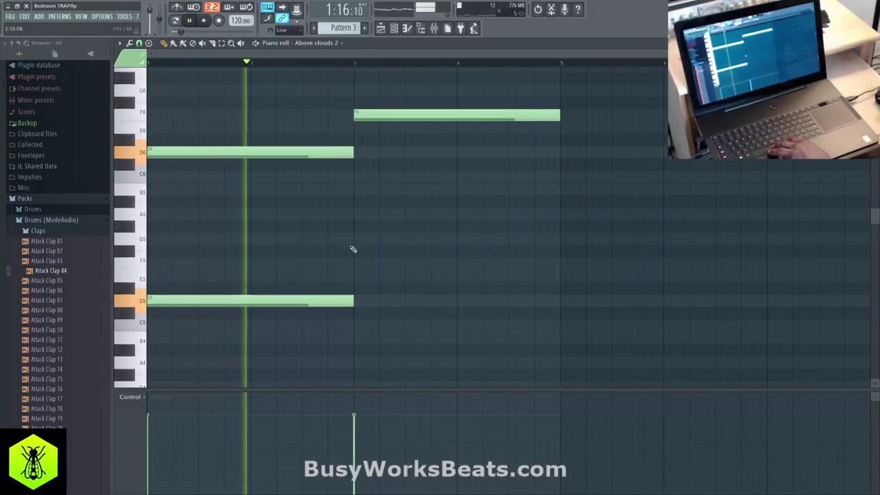
{"action": "left_click", "coordinate": [356, 262]}
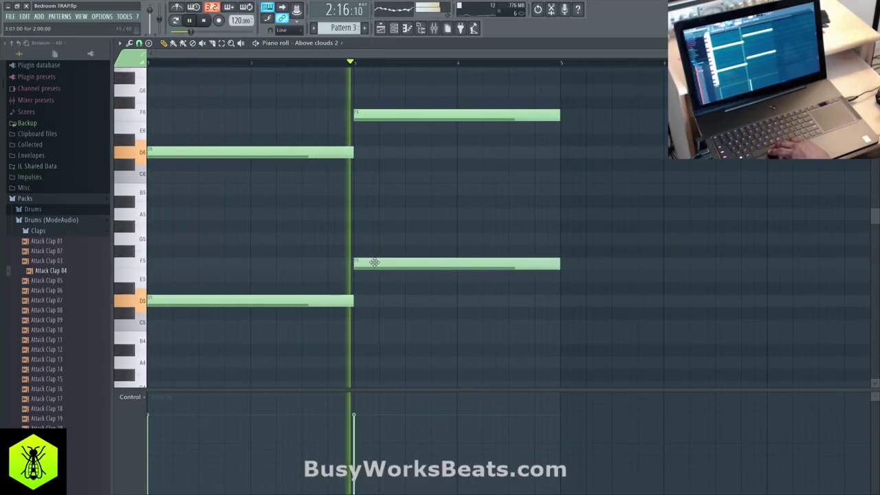
{"action": "scroll", "coordinate": [378, 244], "scroll_direction": "up", "scroll_amount": 2}
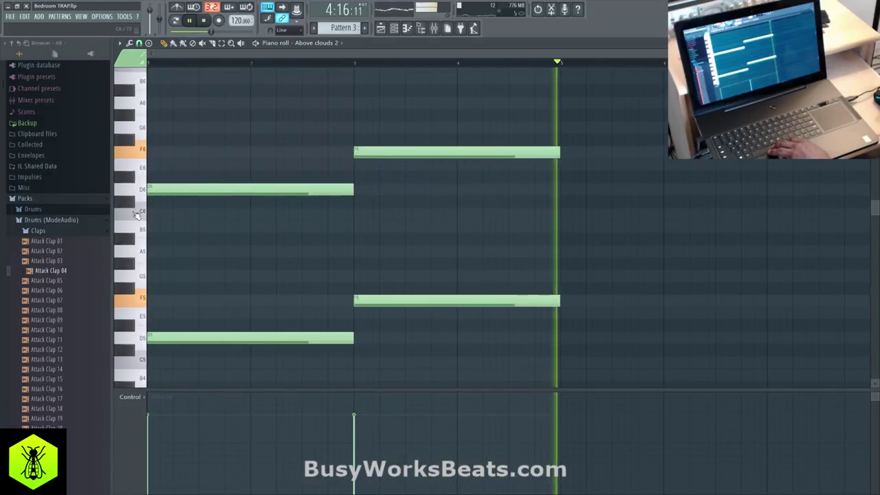
Fill out the two voicings with a two-bar G5 note at bar 1 and an A5 note at bar 3, and audition them.
{"action": "left_click", "coordinate": [176, 279]}
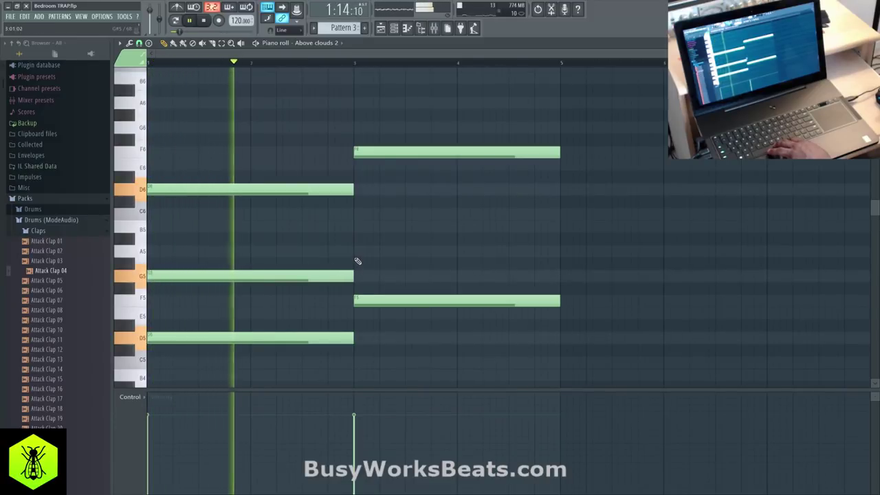
{"action": "left_click", "coordinate": [357, 251]}
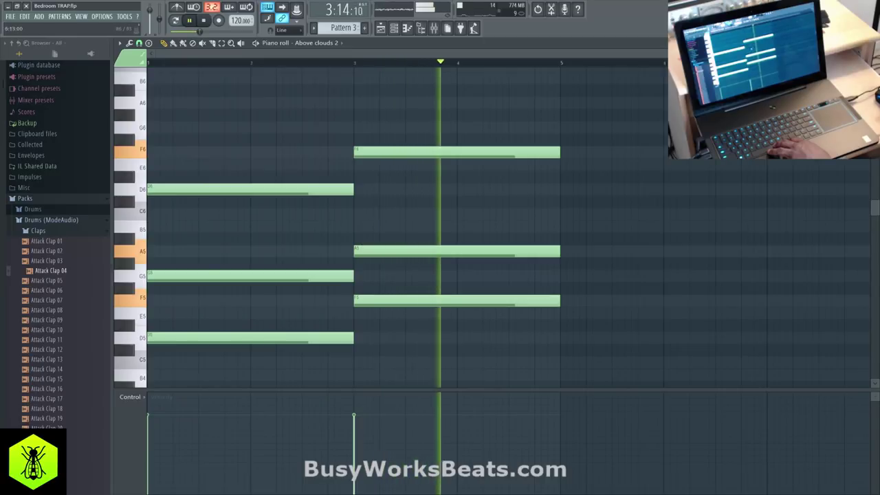
{"action": "key", "text": "space"}
{"action": "key", "text": "F7"}
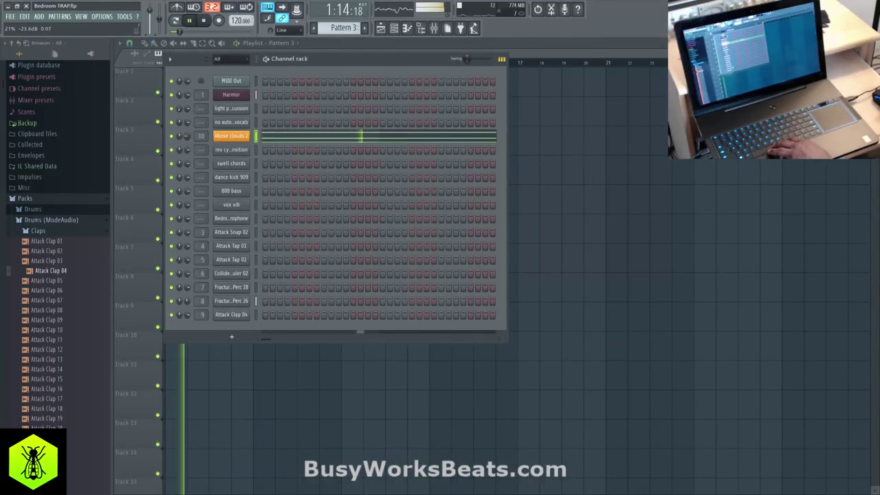
Stop playback and transpose all notes of the Above clouds 2 part down one octave.
{"action": "key", "text": "space"}
{"action": "key", "text": "F7"}
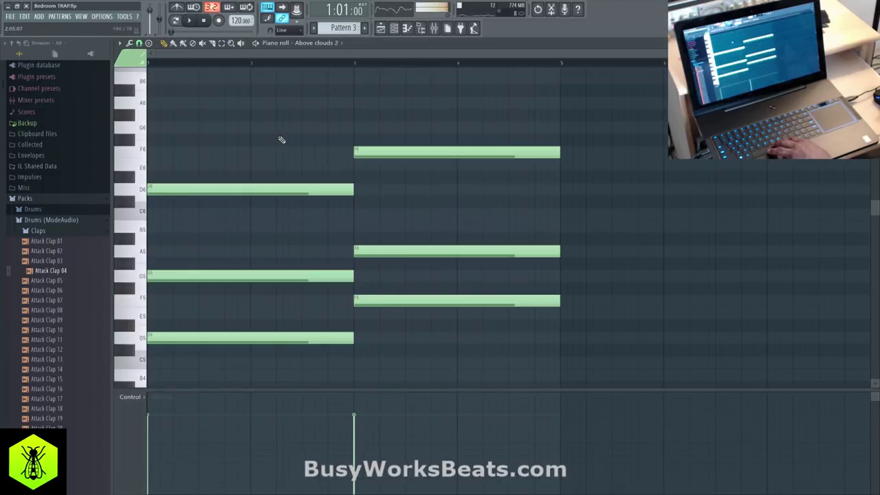
{"action": "key", "text": "ctrl+z"}
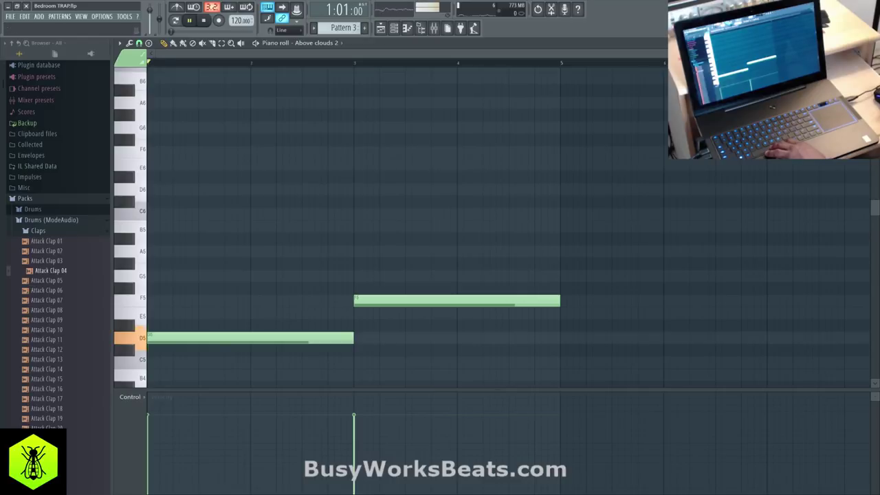
Lower the fader of mixer insert 10, the Above clouds 2 track, while the beat plays.
{"action": "key", "text": "F7"}
{"action": "left_click", "coordinate": [435, 28]}
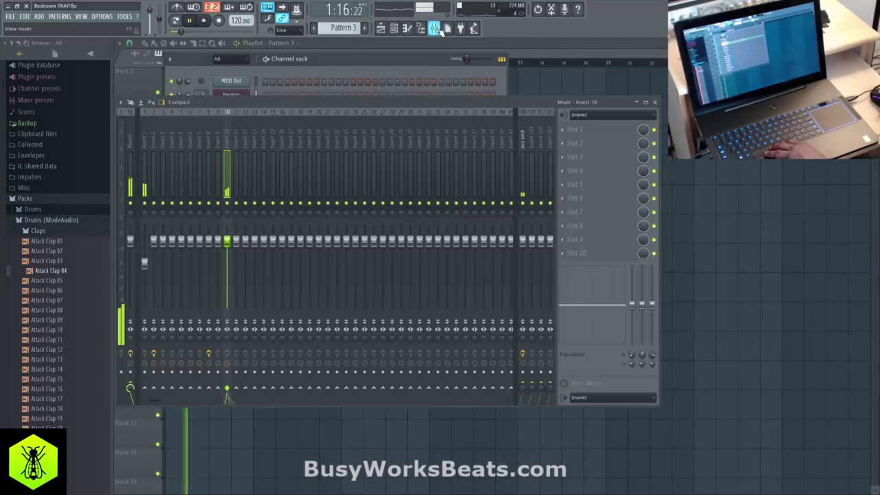
{"action": "left_click_drag", "start_coordinate": [232, 243], "coordinate": [231, 248]}
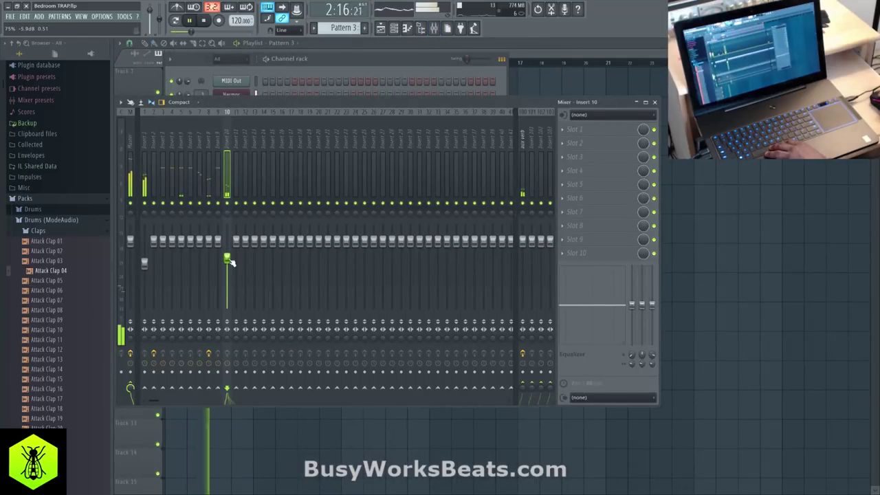
Audition the lowered chords in the Above clouds 2 piano roll, restarting playback from the beginning.
{"action": "left_click", "coordinate": [307, 76]}
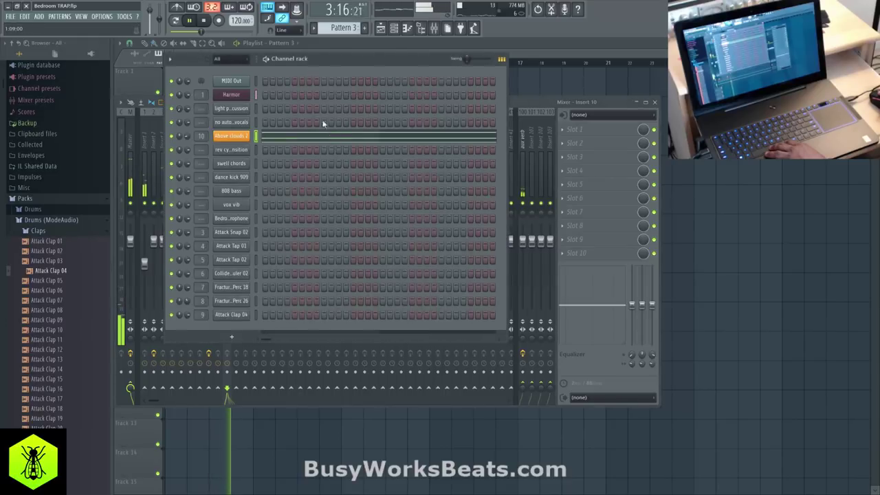
{"action": "left_click", "coordinate": [331, 137]}
{"action": "scroll", "coordinate": [357, 151], "scroll_direction": "down", "scroll_amount": 5}
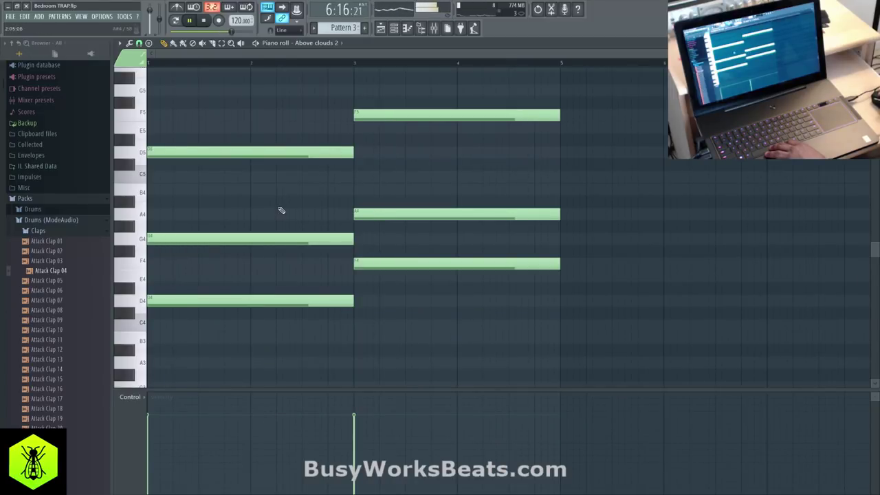
{"action": "key", "text": "space"}
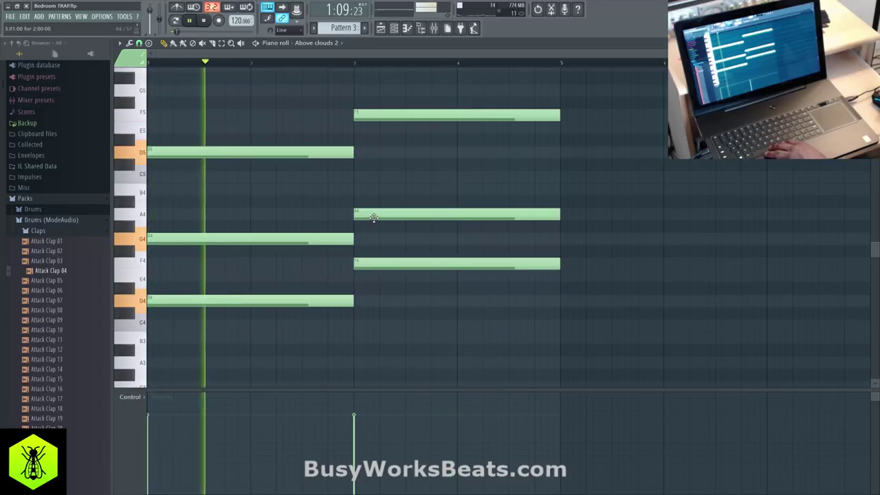
{"action": "key", "text": "space"}
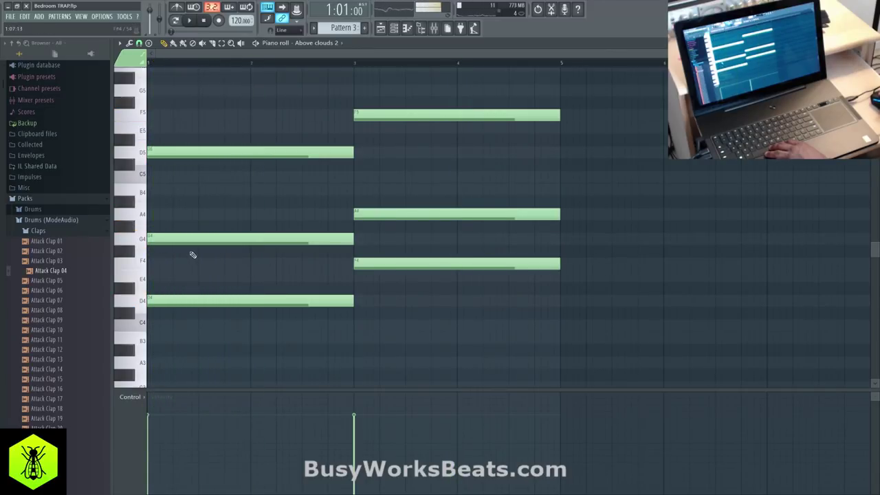
{"action": "key", "text": "space"}
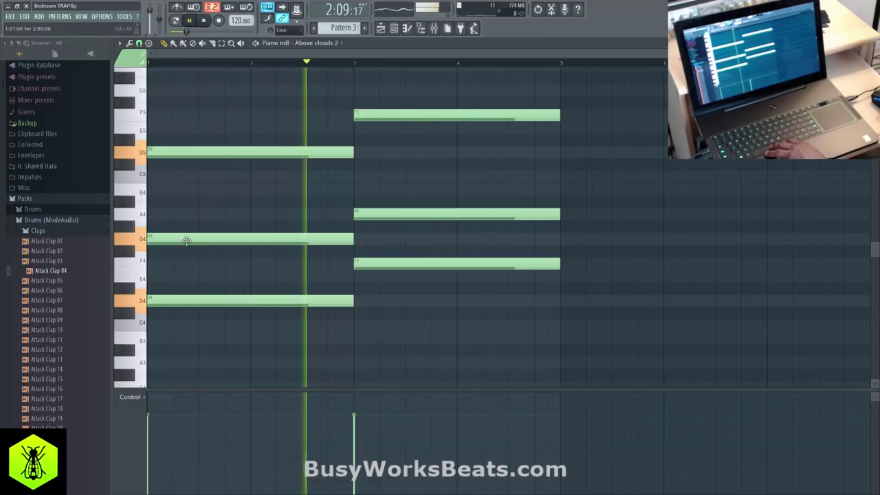
{"action": "key", "text": "space"}
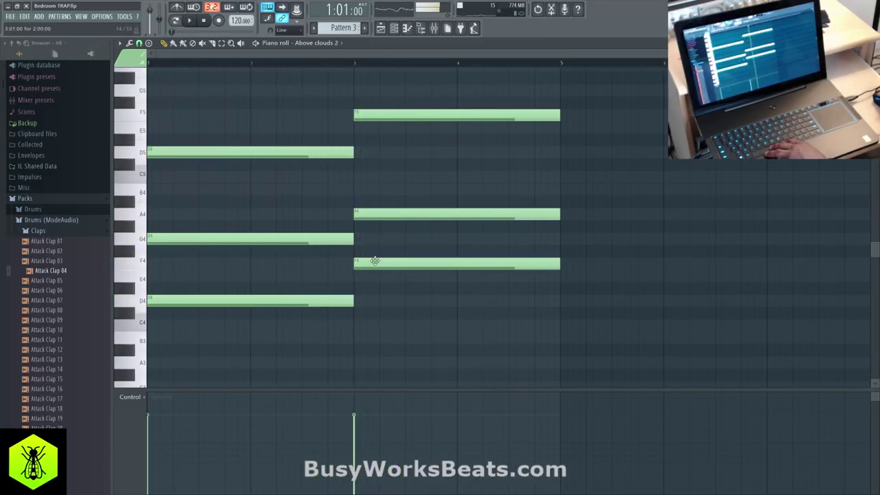
Try raising the middle note of the bar 3 chord to A#4 during playback, and return it to A4.
{"action": "key", "text": "space"}
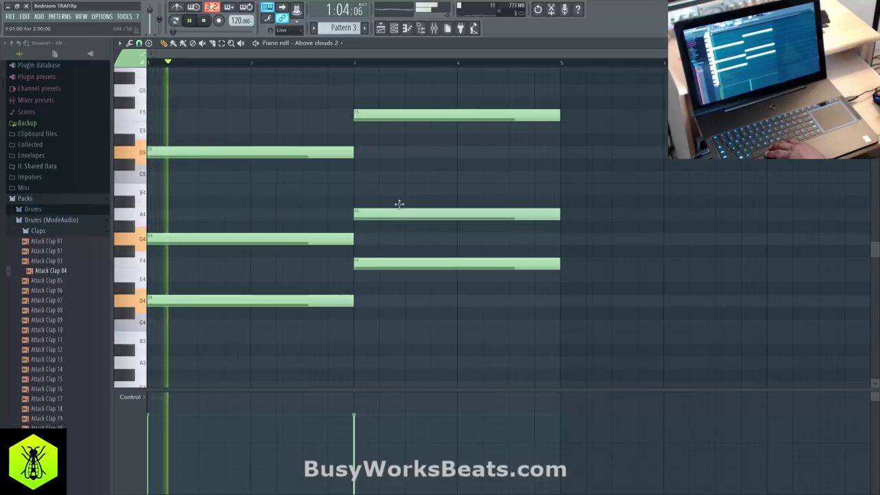
{"action": "left_click_drag", "start_coordinate": [405, 209], "coordinate": [400, 196]}
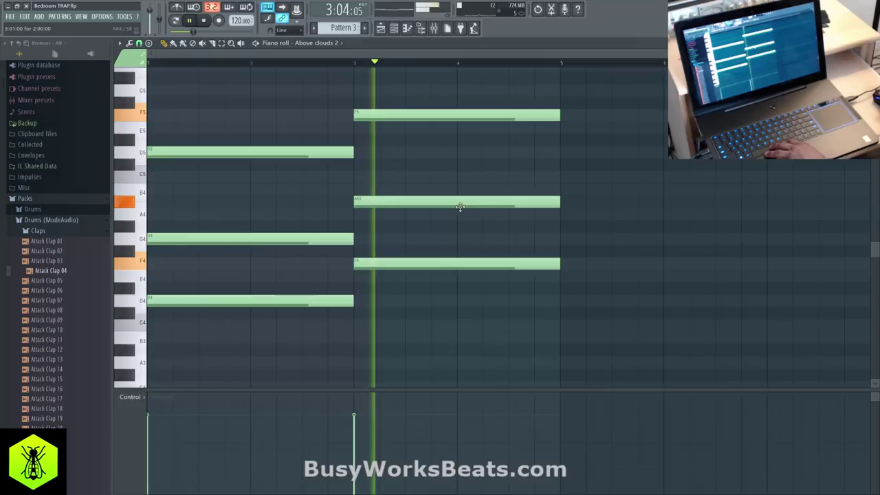
{"action": "left_click_drag", "start_coordinate": [488, 206], "coordinate": [488, 217]}
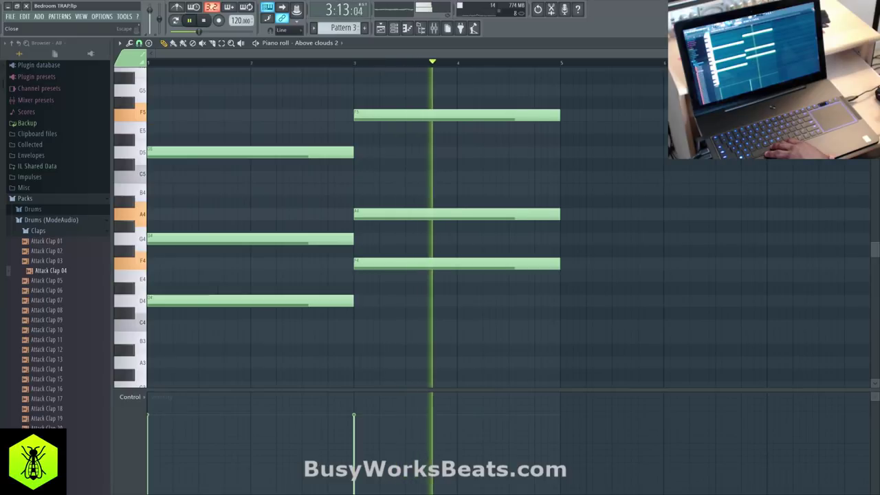
Switch the Above clouds 2 Sytrus channel past the Alone in the dark preset to the Ambiance preset.
{"action": "left_click", "coordinate": [873, 43]}
{"action": "left_click", "coordinate": [246, 137]}
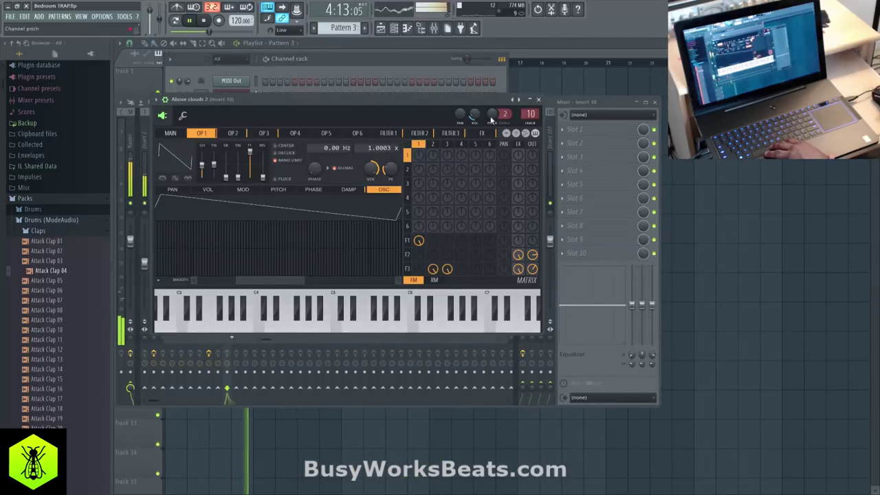
{"action": "left_click", "coordinate": [522, 100]}
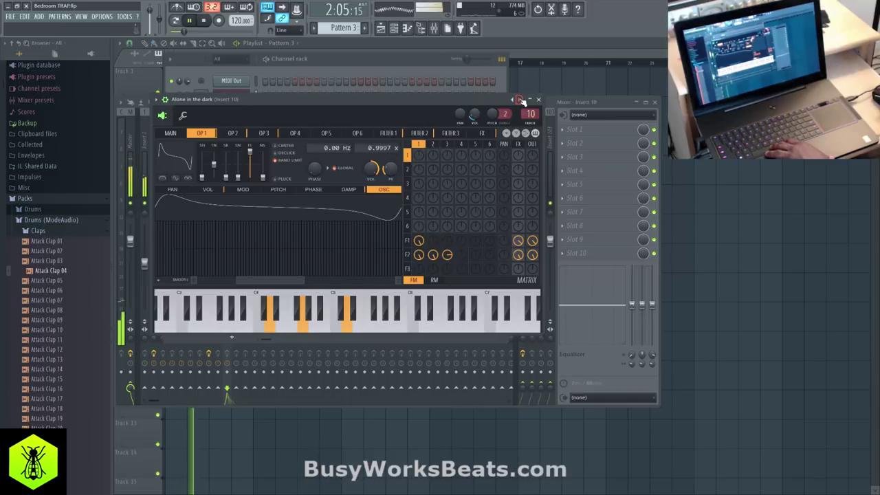
{"action": "left_click", "coordinate": [522, 101]}
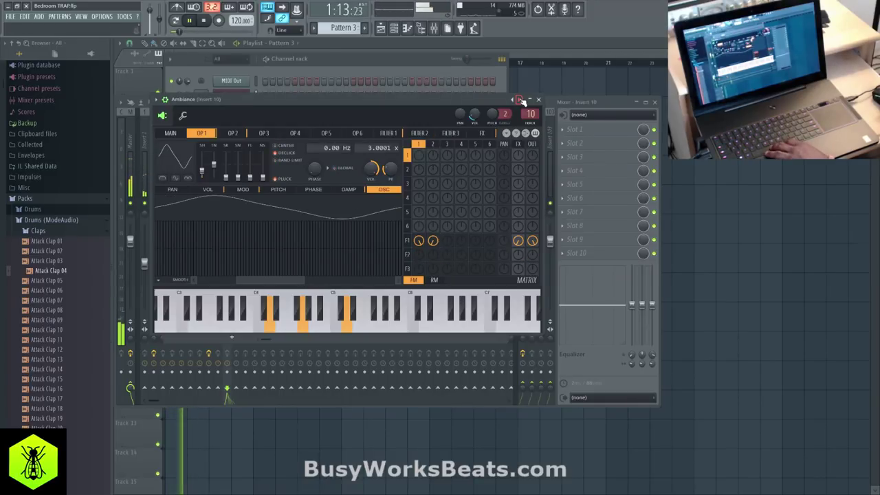
{"action": "left_click", "coordinate": [559, 104]}
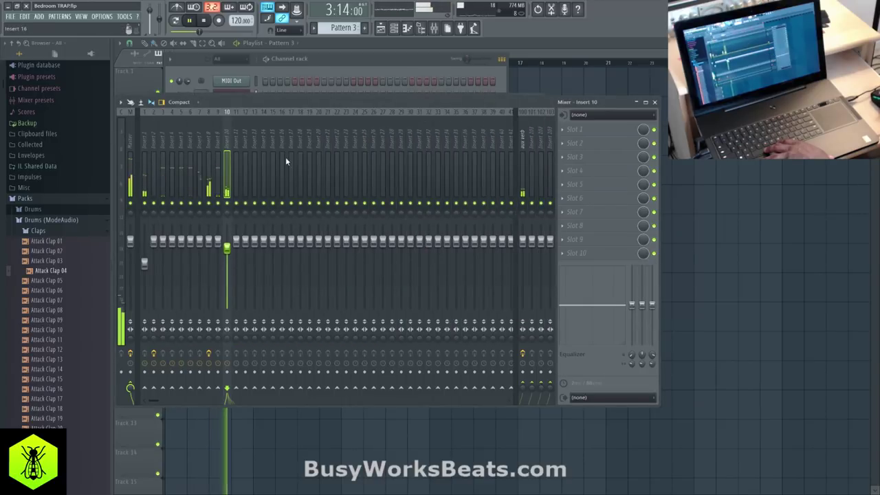
Restart playback to audition the Ambiance pad against the melody and percussion.
{"action": "left_click", "coordinate": [352, 60]}
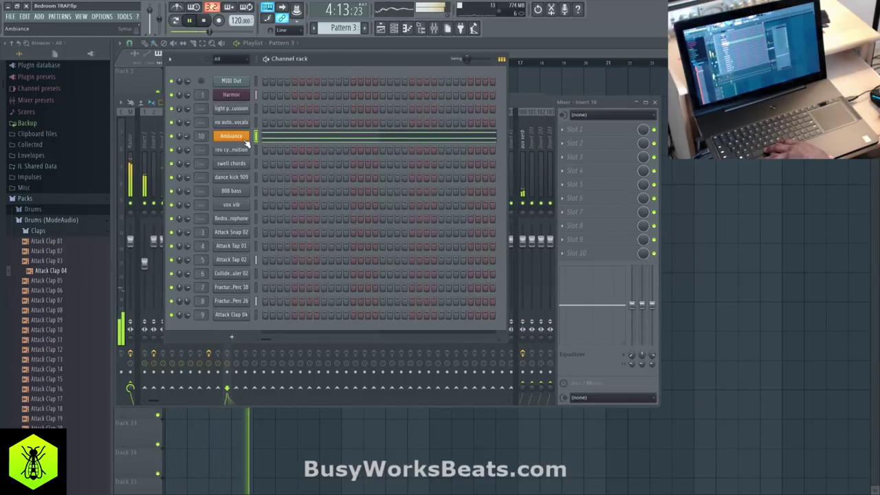
{"action": "right_click", "coordinate": [712, 160]}
{"action": "key", "text": "space"}
{"action": "key", "text": "space"}
{"action": "left_click", "coordinate": [396, 29]}
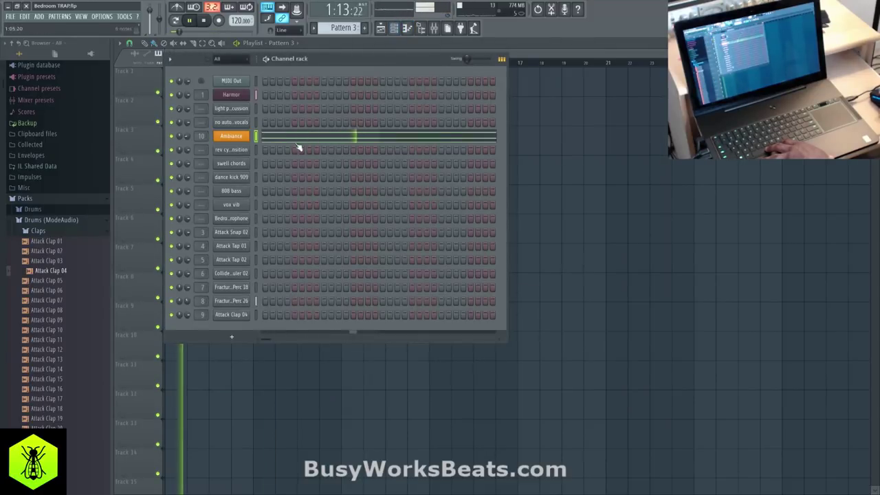
{"action": "key", "text": "space"}
{"action": "key", "text": "n"}
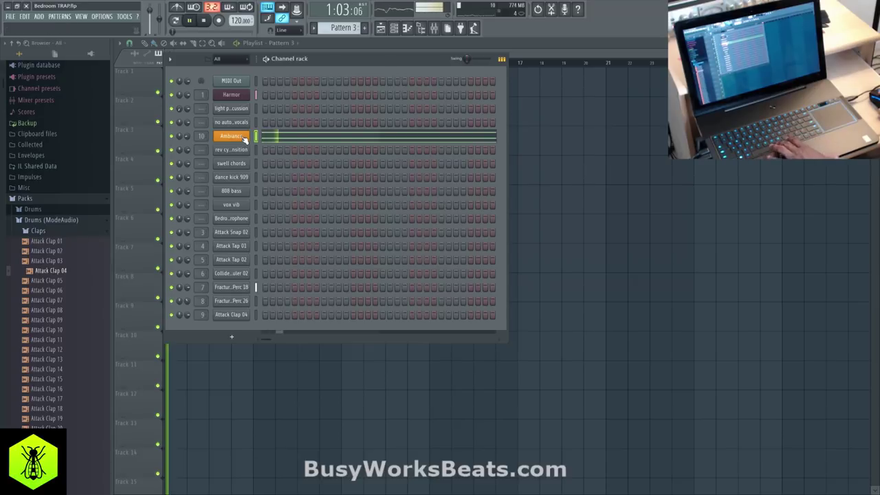
Set the Ambiance channel's volume to 25%.
{"action": "left_click", "coordinate": [244, 137]}
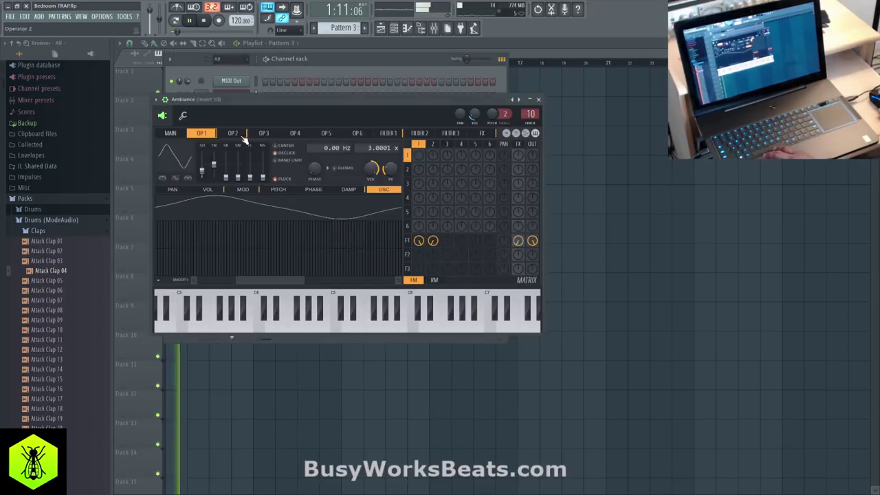
{"action": "left_click", "coordinate": [538, 100]}
{"action": "left_click_drag", "start_coordinate": [187, 136], "coordinate": [187, 155]}
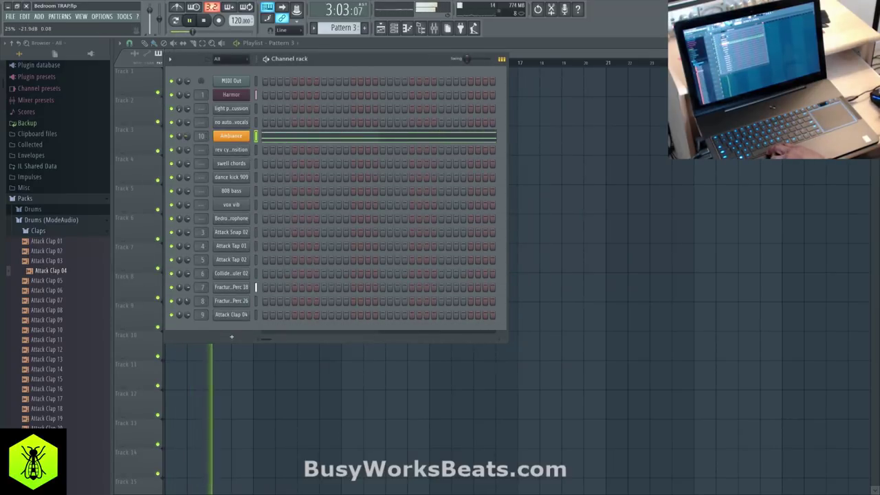
Place a second Pattern 3 clip at bar 5 on Track 4 and check its chords in the Ambiance piano roll.
{"action": "key", "text": "F6"}
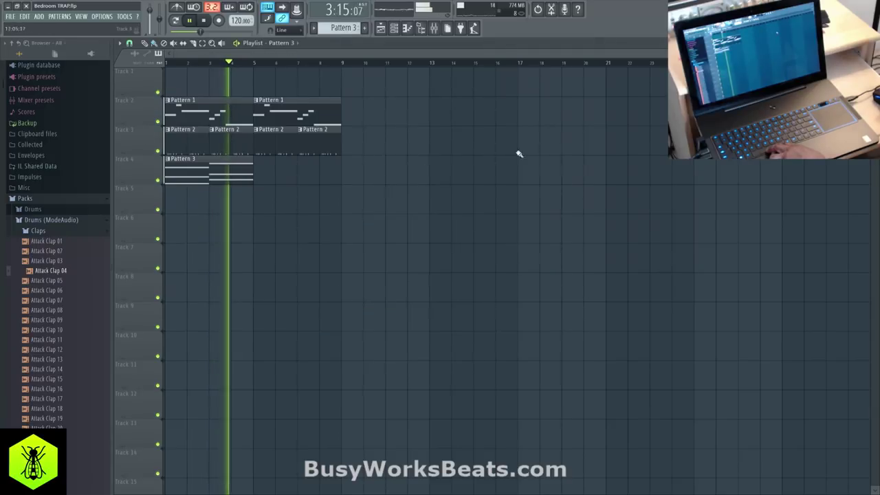
{"action": "left_click", "coordinate": [265, 175]}
{"action": "left_click", "coordinate": [396, 31]}
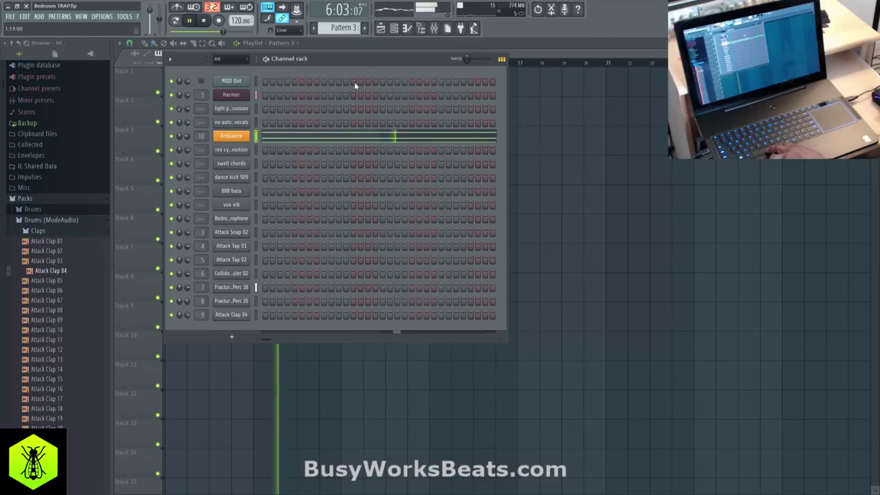
{"action": "left_click", "coordinate": [363, 136]}
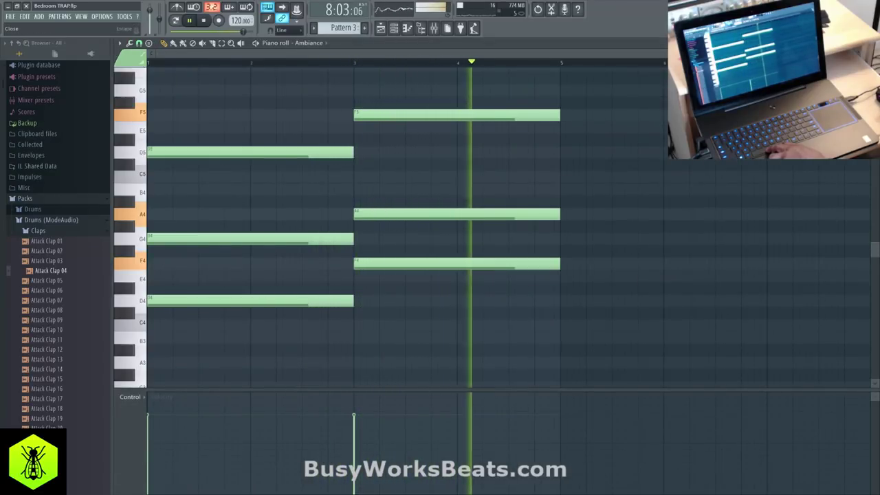
{"action": "key", "text": "Escape"}
{"action": "key", "text": "Escape"}
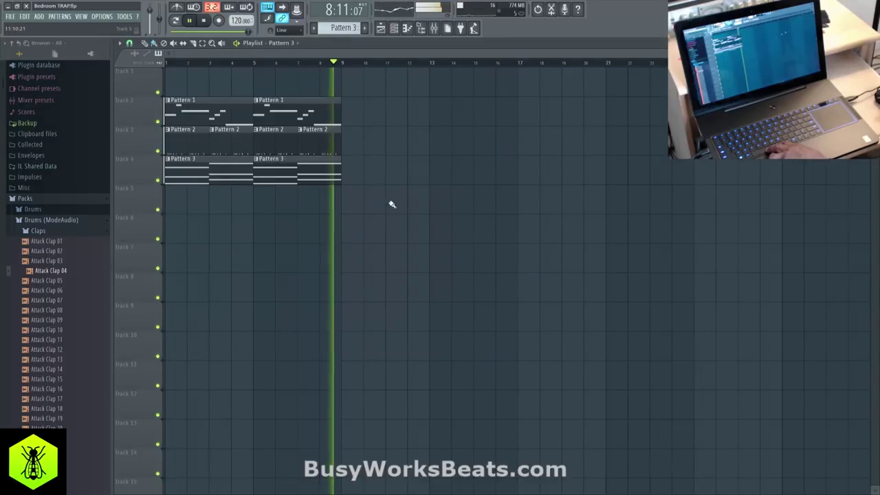
Stop playback and switch to the empty Pattern 4 with the channel rack open.
{"action": "left_click", "coordinate": [406, 28]}
{"action": "key", "text": "space"}
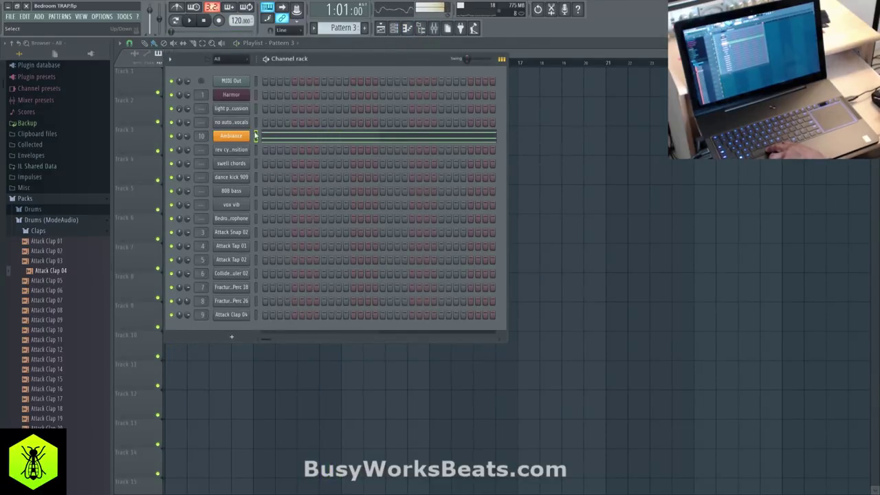
{"action": "key", "text": "KP_Add"}
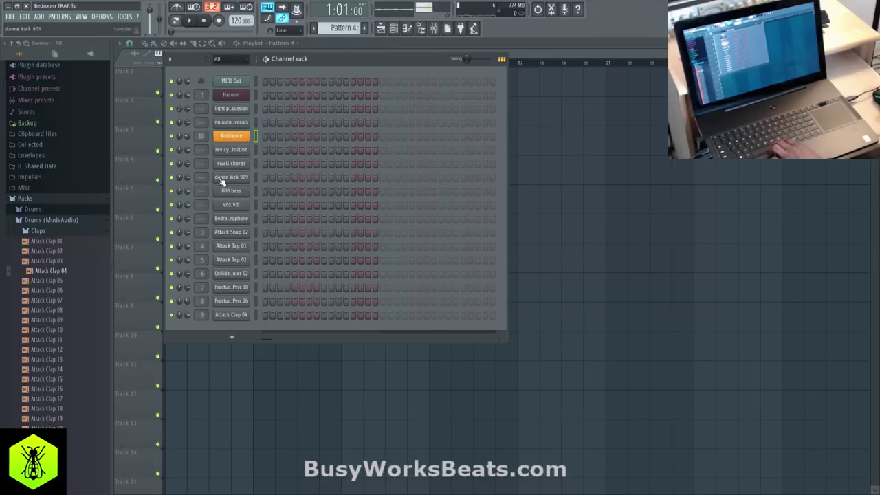
Audition the cymbal samples in the Drums (ModeAudio) Cymbals folder, from the Collider sounds through HouseGen Crash 01.
{"action": "left_click", "coordinate": [59, 234]}
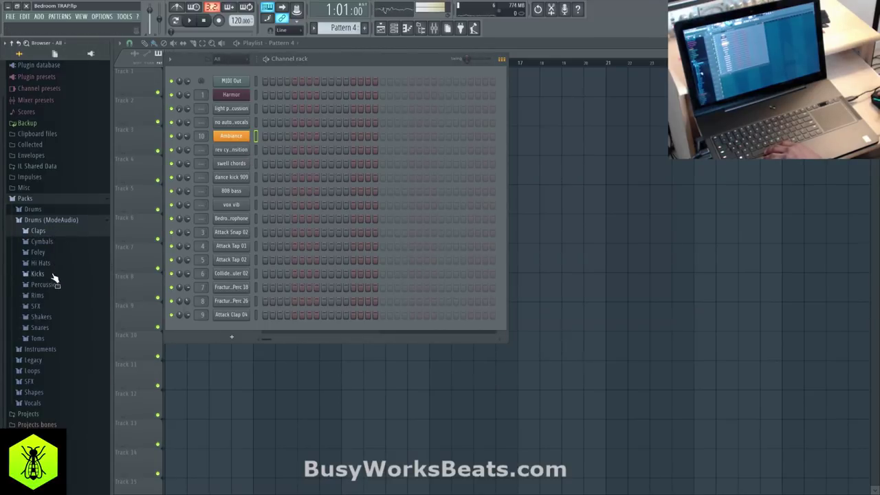
{"action": "left_click", "coordinate": [55, 243]}
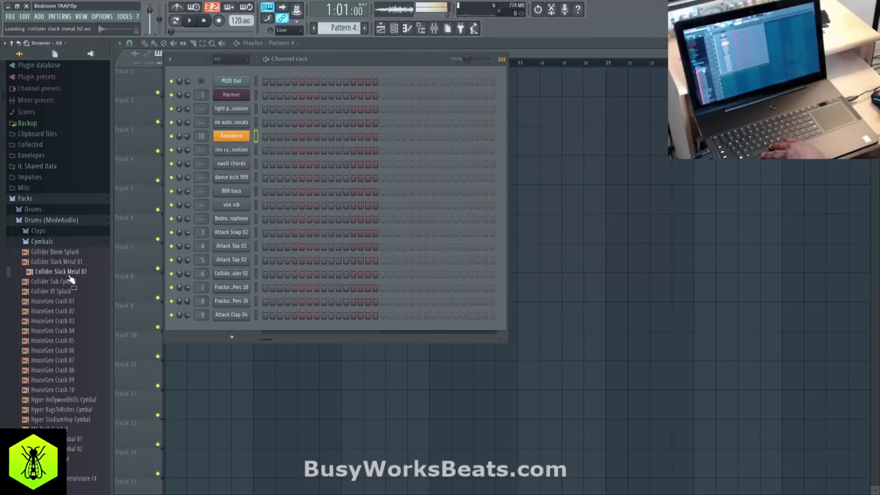
{"action": "scroll", "coordinate": [64, 261], "scroll_direction": "down", "scroll_amount": 2}
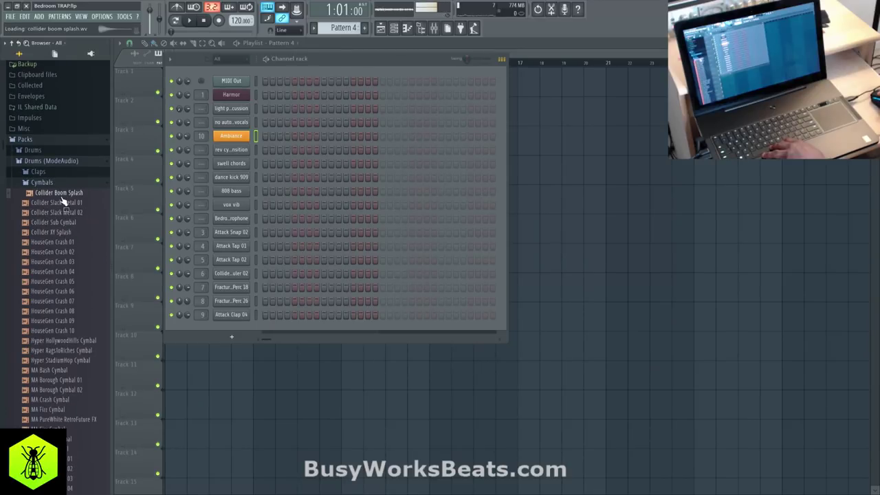
{"action": "key", "text": "Down"}
{"action": "key", "text": "Down"}
{"action": "key", "text": "Down"}
{"action": "key", "text": "Down"}
{"action": "key", "text": "Down"}
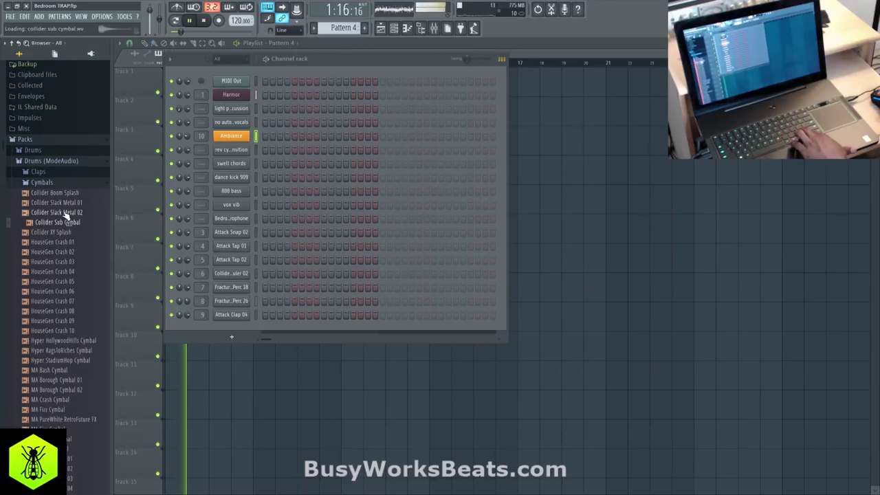
{"action": "left_click", "coordinate": [58, 233]}
{"action": "left_click", "coordinate": [70, 242]}
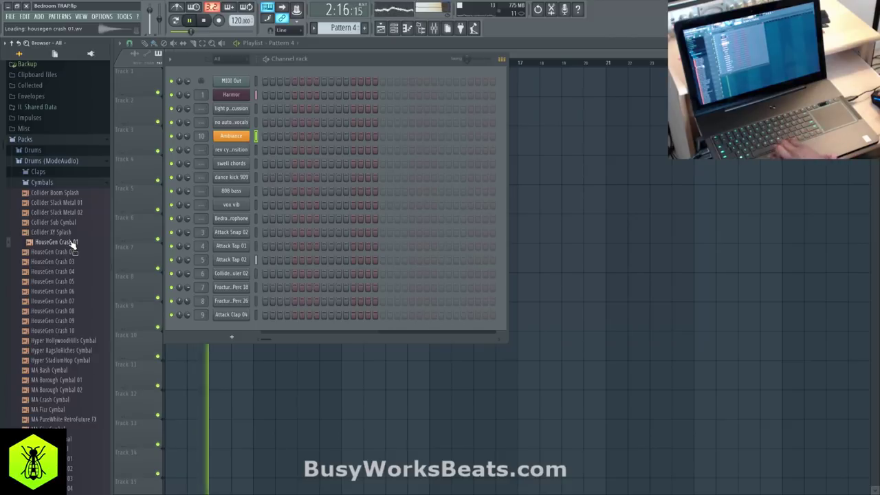
Load HouseGen Crash 01 into a new sampler channel and clone it, with both channels on mixer track 11.
{"action": "right_click", "coordinate": [72, 245]}
{"action": "left_click", "coordinate": [104, 244]}
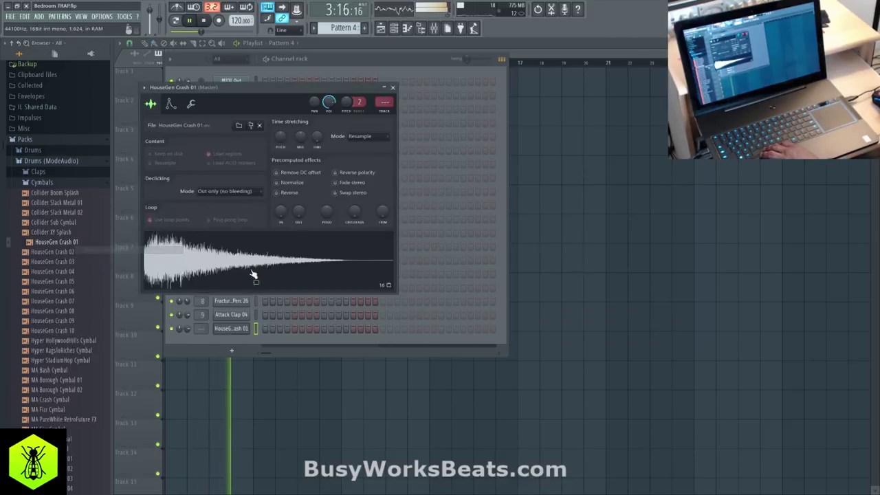
{"action": "key", "text": "space"}
{"action": "right_click", "coordinate": [236, 329]}
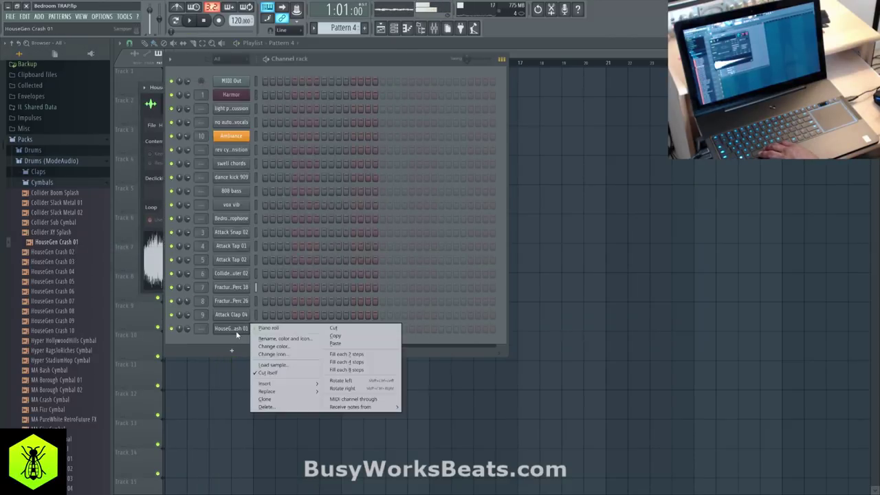
{"action": "left_click", "coordinate": [268, 401]}
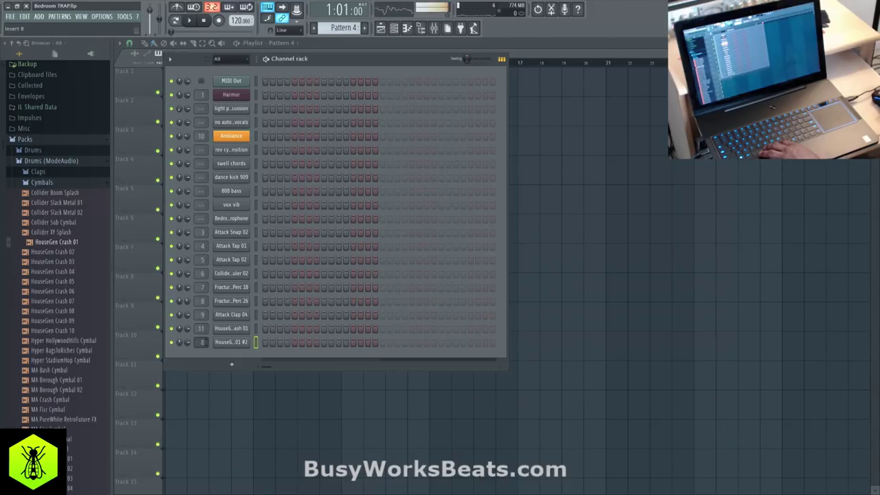
Reverse the cloned HouseGen Crash 01 #2 sample and set its time-stretching mode to e3 generic.
{"action": "left_click", "coordinate": [246, 342]}
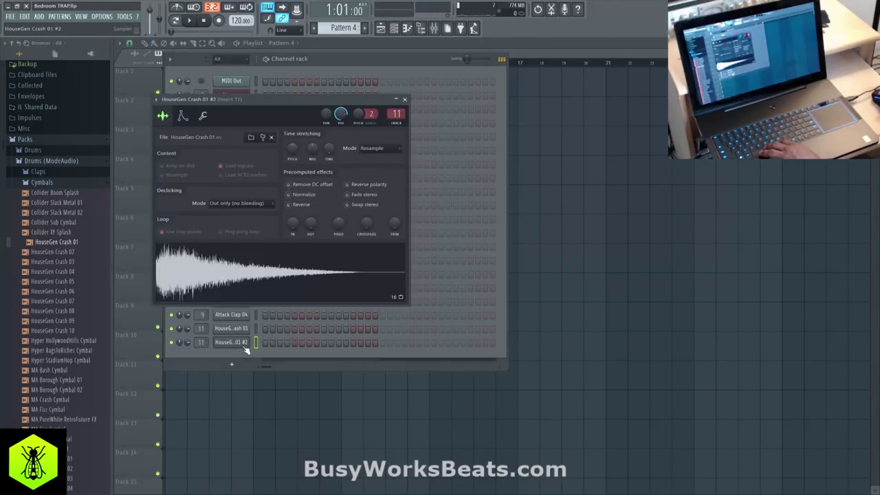
{"action": "left_click", "coordinate": [289, 205]}
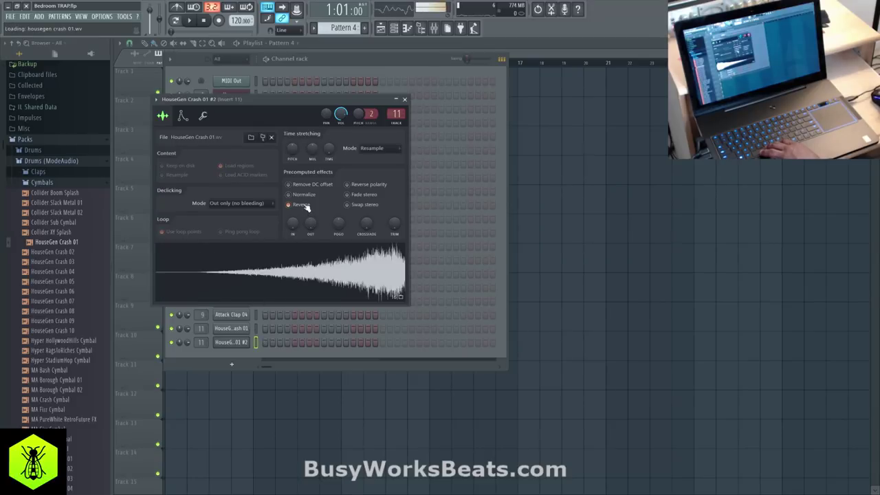
{"action": "left_click", "coordinate": [371, 149]}
{"action": "left_click", "coordinate": [372, 187]}
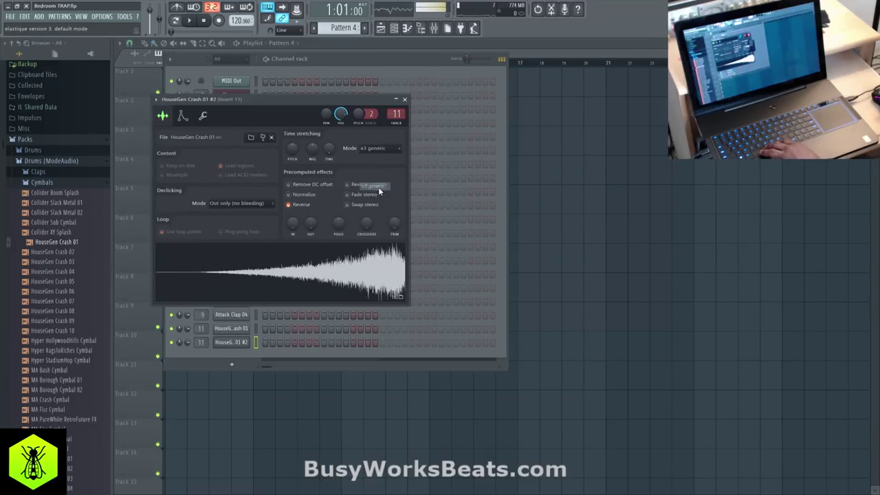
Set the reversed crash's time stretch to 2 bars and close its channel settings.
{"action": "right_click", "coordinate": [330, 148]}
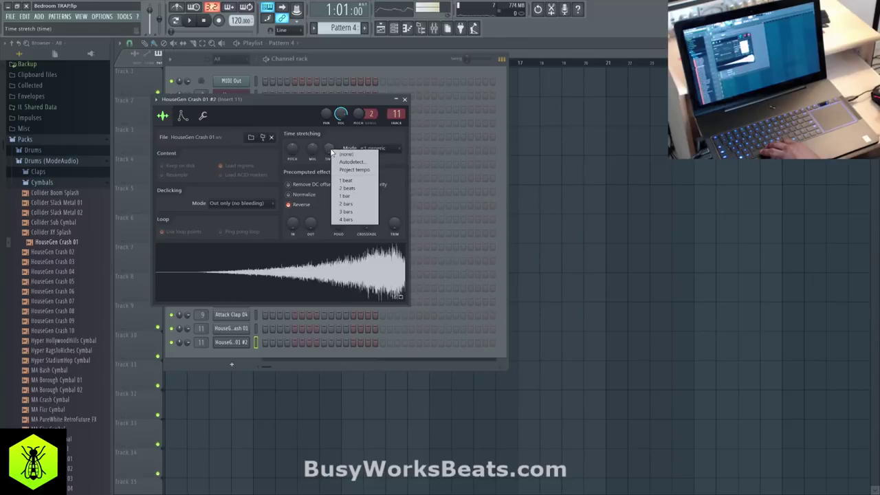
{"action": "left_click", "coordinate": [358, 204]}
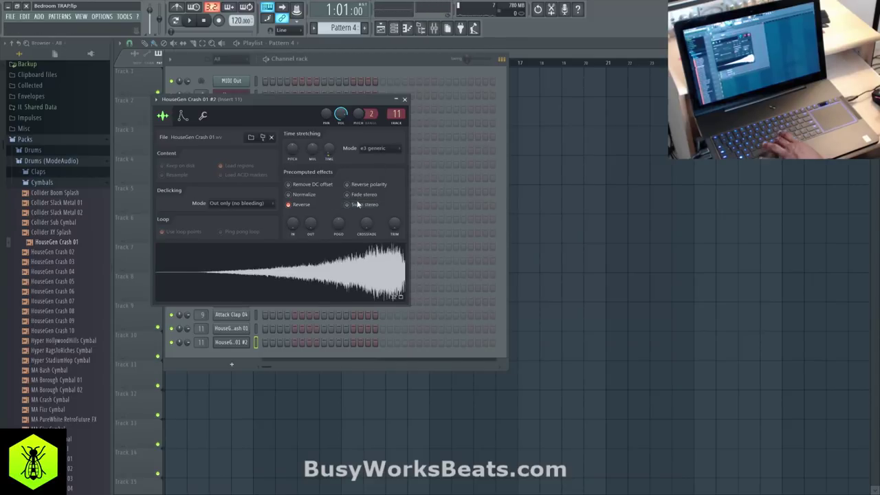
{"action": "left_click", "coordinate": [405, 99]}
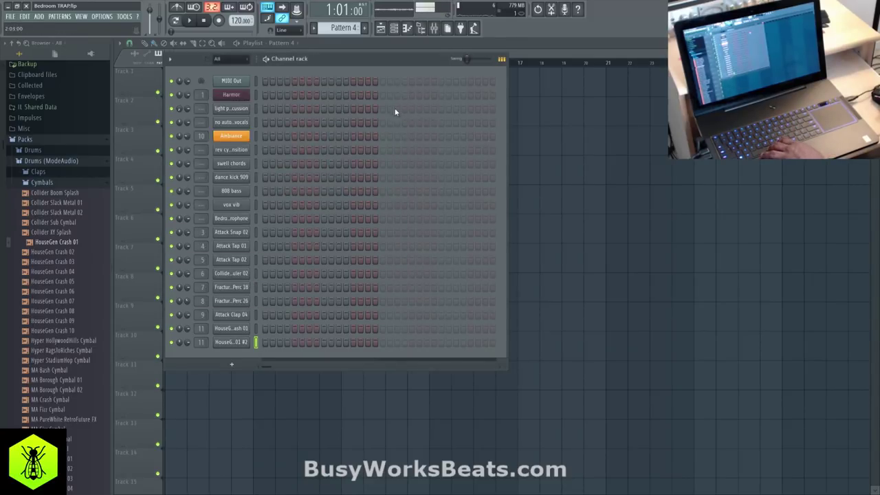
Set the time stretch of the reversed HouseGen Crash 01 #2 to 1 bar and close its settings.
{"action": "left_click", "coordinate": [248, 343]}
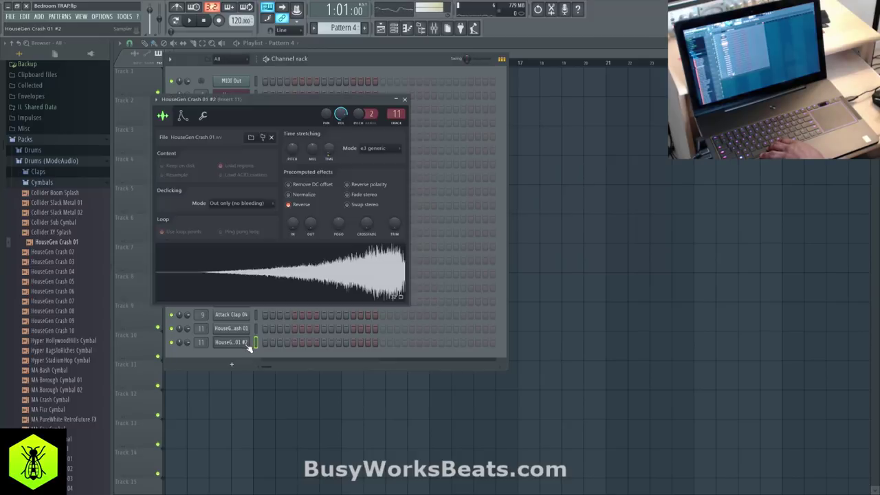
{"action": "right_click", "coordinate": [330, 147]}
{"action": "left_click", "coordinate": [356, 195]}
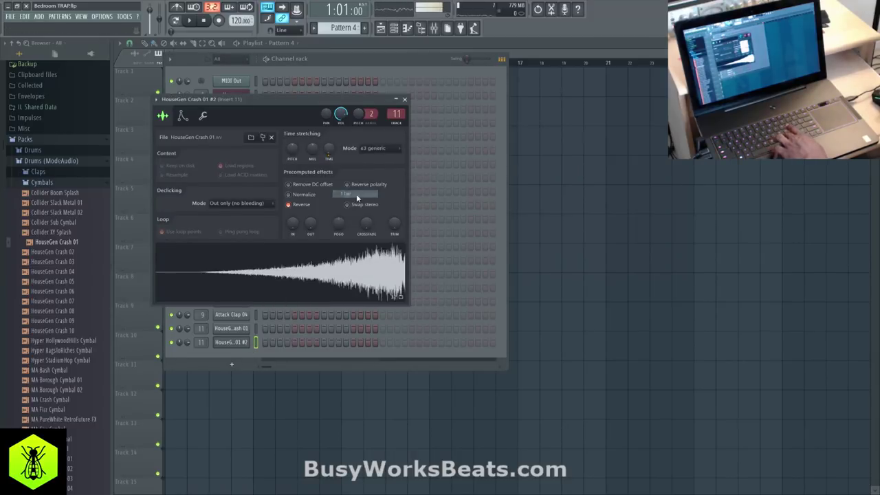
{"action": "left_click", "coordinate": [405, 100]}
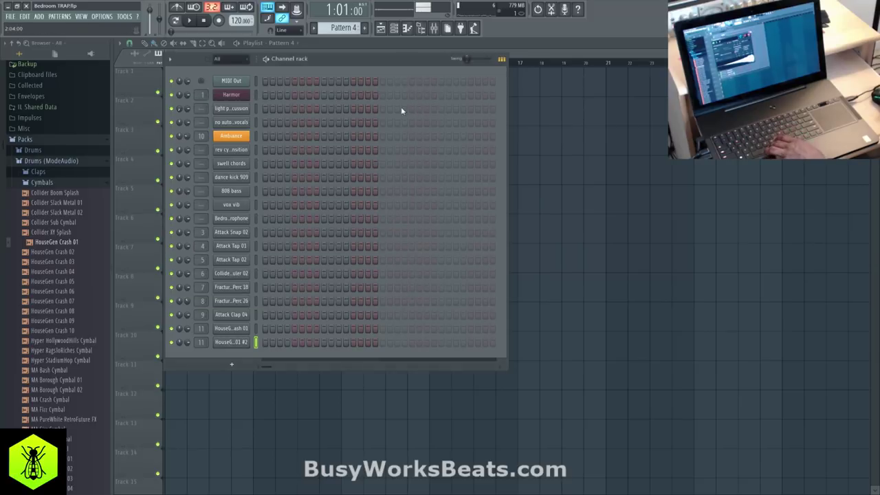
Sequence Pattern 4 with the reversed crash on step 1 and the original HouseGen Crash 01 on step 17.
{"action": "left_click", "coordinate": [266, 342]}
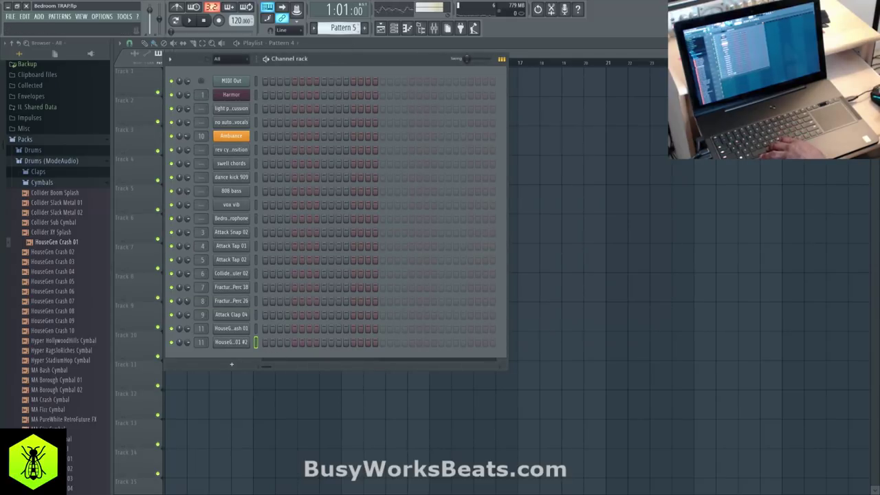
{"action": "left_click", "coordinate": [383, 328]}
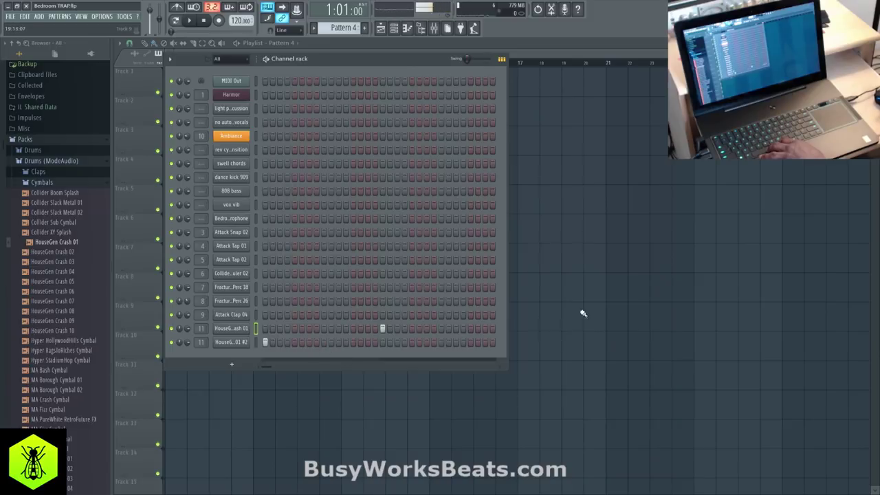
Play the song from about bar 4 in the playlist and lower the fader of mixer Insert 11.
{"action": "key", "text": "F6"}
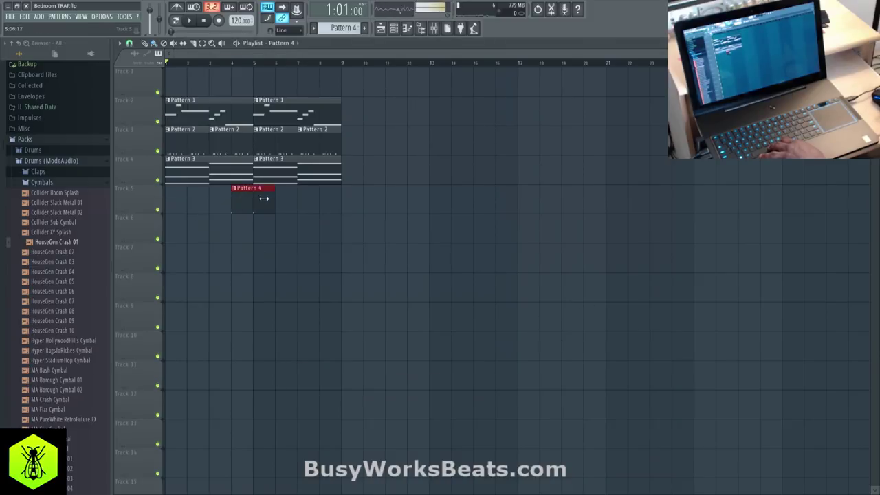
{"action": "left_click", "coordinate": [239, 65]}
{"action": "key", "text": "space"}
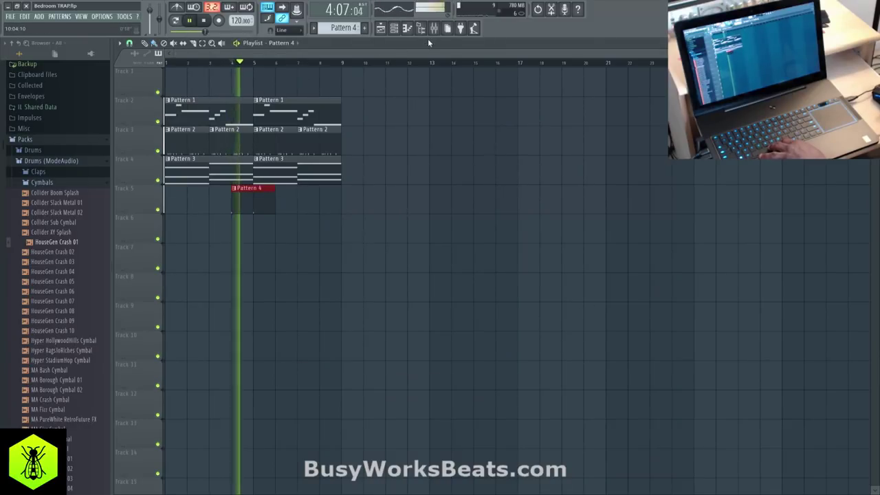
{"action": "key", "text": "F9"}
{"action": "left_click_drag", "start_coordinate": [244, 238], "coordinate": [244, 267]}
{"action": "key", "text": "space"}
Load Fruity delay 2 into slot 1 of Insert 11 and send that insert to the aux verb track.
{"action": "left_click", "coordinate": [574, 129]}
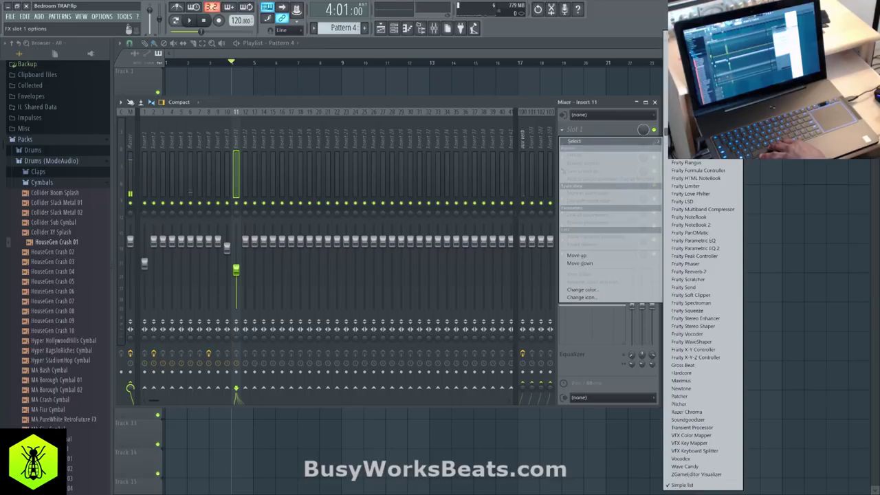
{"action": "left_click", "coordinate": [689, 116]}
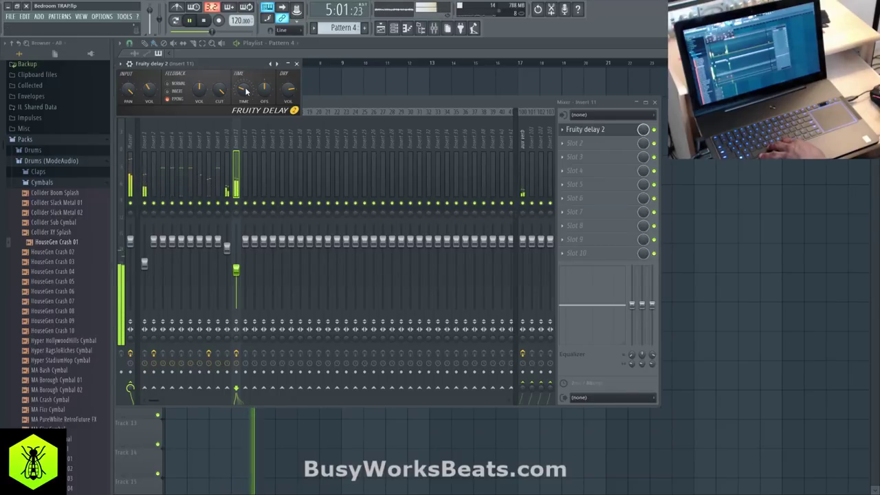
{"action": "left_click", "coordinate": [298, 63]}
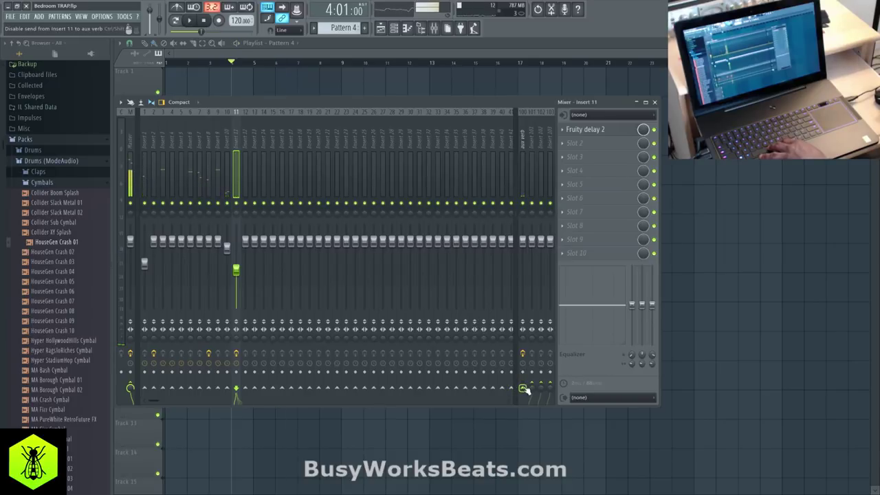
{"action": "key", "text": "space"}
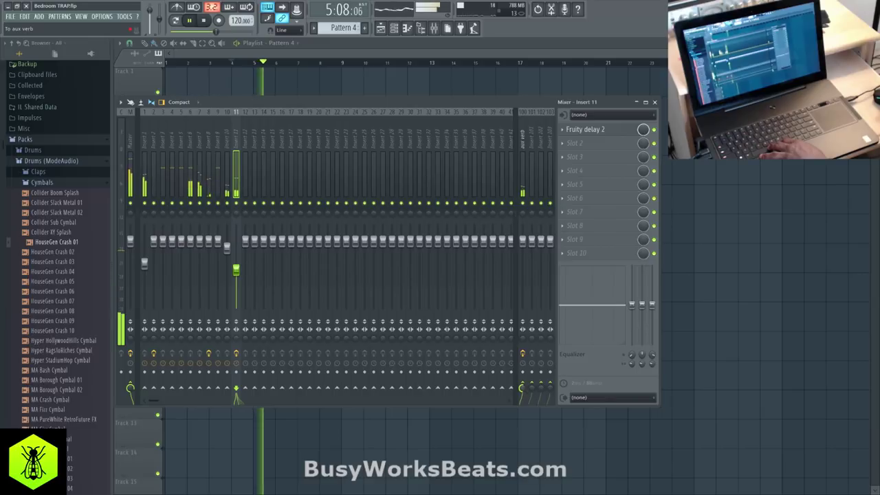
Duplicate the eight-bar playlist arrangement so that the copy fills bars 9 to 16.
{"action": "key", "text": "F9"}
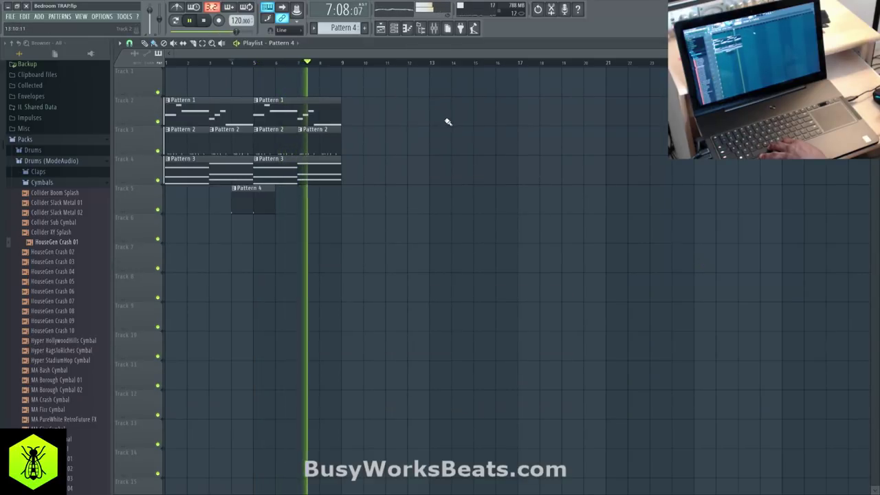
{"action": "mouse_move", "coordinate": [405, 271]}
{"action": "left_mouse_down"}
{"action": "mouse_move", "coordinate": [243, 128]}
{"action": "mouse_move", "coordinate": [215, 121]}
{"action": "mouse_move", "coordinate": [405, 96]}
{"action": "mouse_move", "coordinate": [375, 91]}
{"action": "left_mouse_up"}
{"action": "left_click", "coordinate": [380, 73], "text": "ctrl"}
In Pattern 3, replace the swell chords channel with Harmor.
{"action": "left_click", "coordinate": [394, 28]}
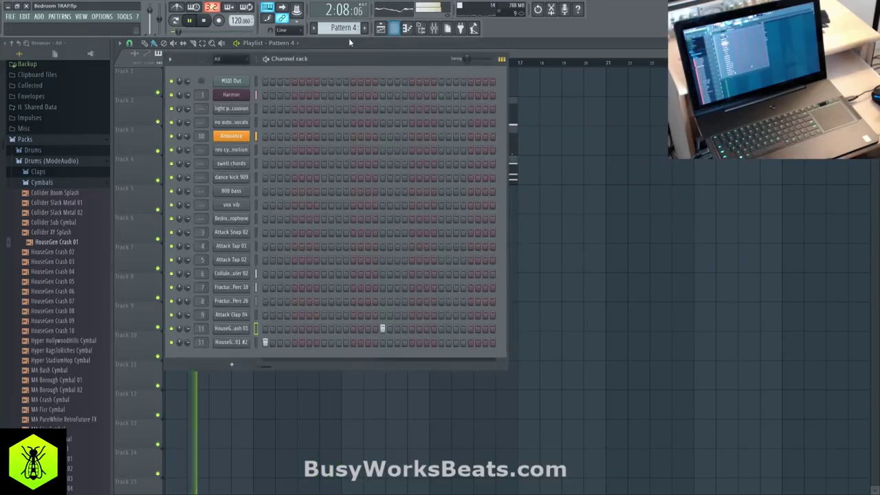
{"action": "scroll", "coordinate": [348, 29], "scroll_direction": "up", "scroll_amount": 1}
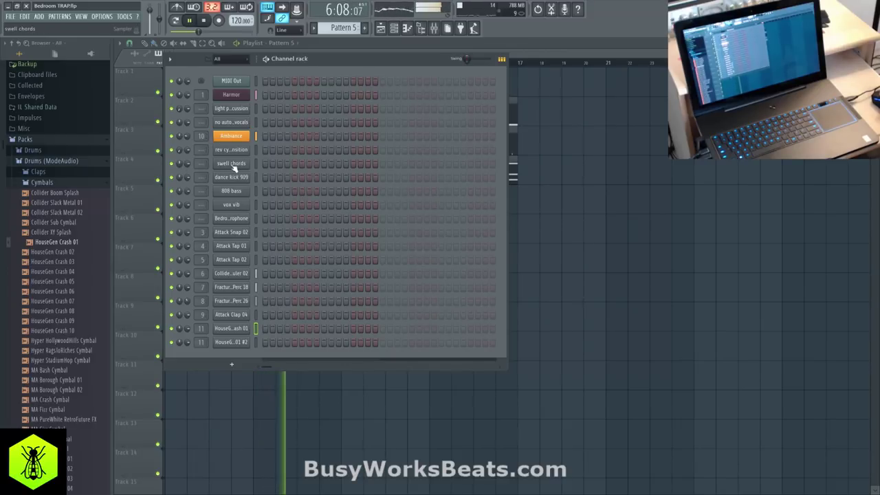
{"action": "key", "text": "space"}
{"action": "scroll", "coordinate": [335, 29], "scroll_direction": "up", "scroll_amount": 3}
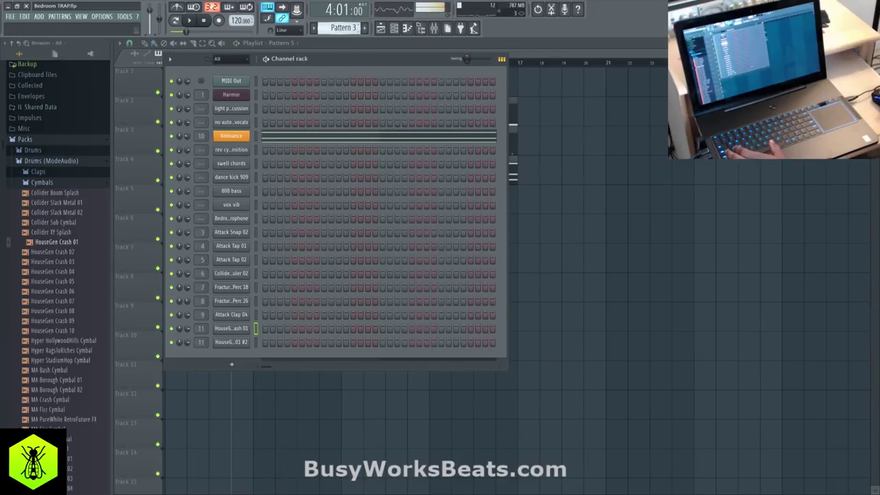
{"action": "scroll", "coordinate": [335, 29], "scroll_direction": "down", "scroll_amount": 1}
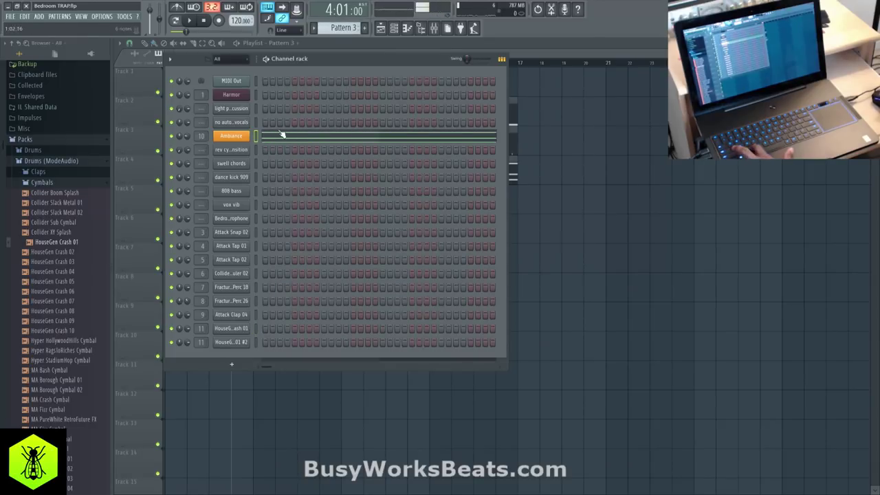
{"action": "right_click", "coordinate": [240, 162]}
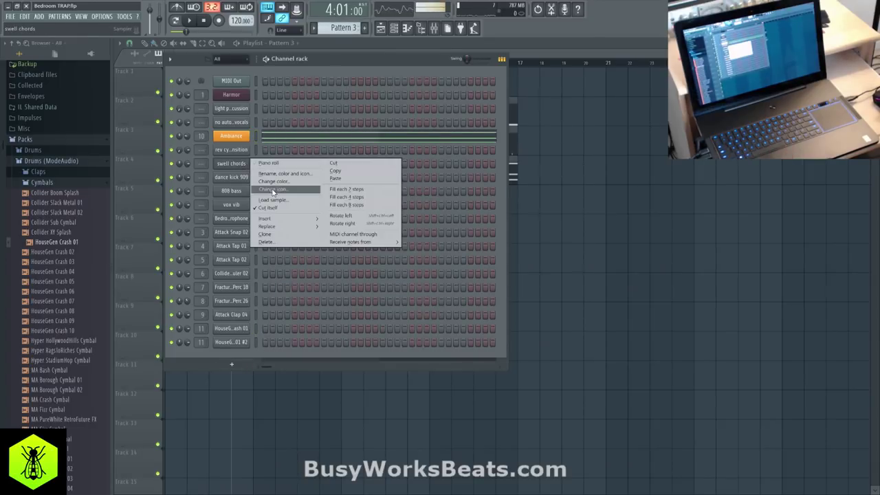
{"action": "mouse_move", "coordinate": [282, 227]}
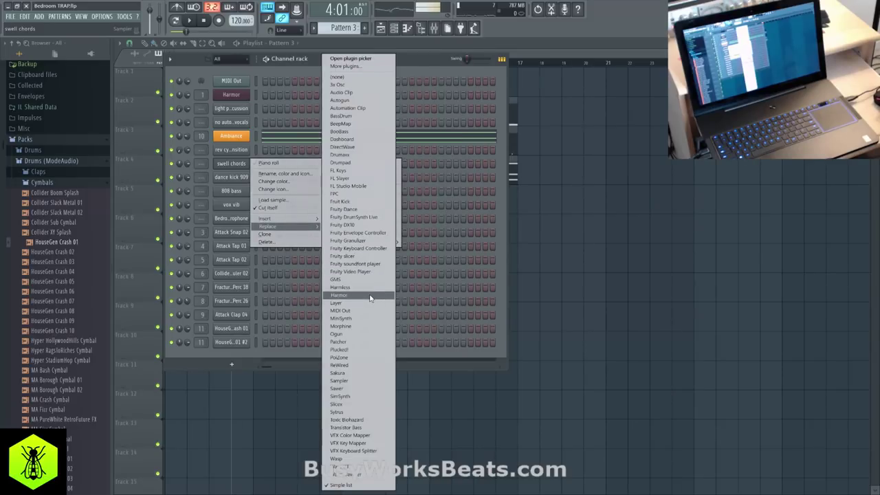
{"action": "left_click", "coordinate": [370, 297]}
{"action": "left_click_drag", "start_coordinate": [391, 118], "coordinate": [368, 43]}
{"action": "left_click", "coordinate": [421, 28]}
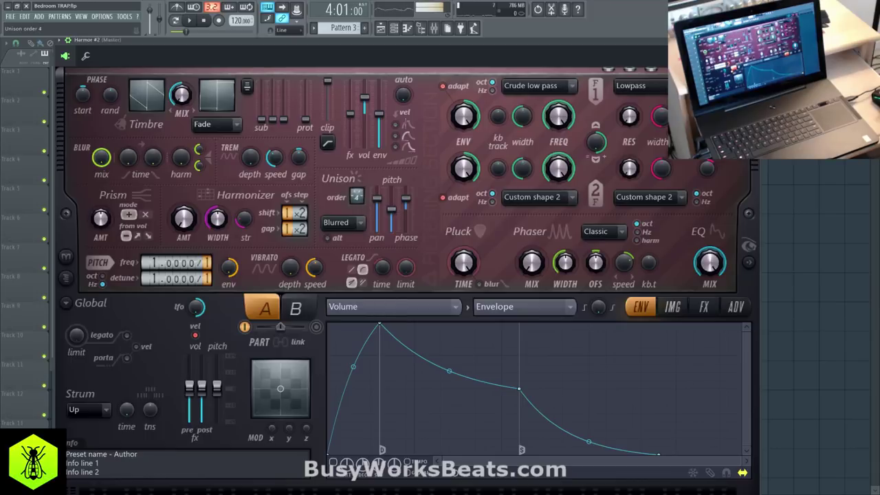
Paste the Ambiance notes into the Harmor #2 channel and route that channel to mixer track 12.
{"action": "key", "text": "Escape"}
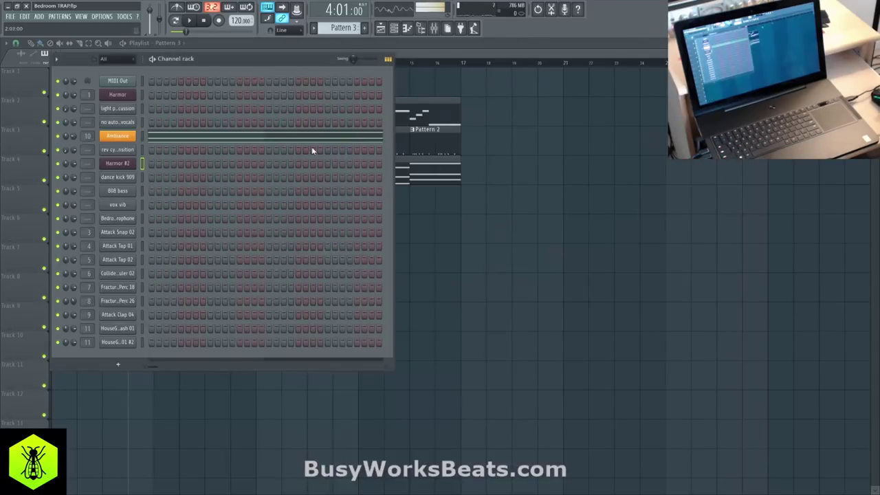
{"action": "key", "text": "ctrl+v"}
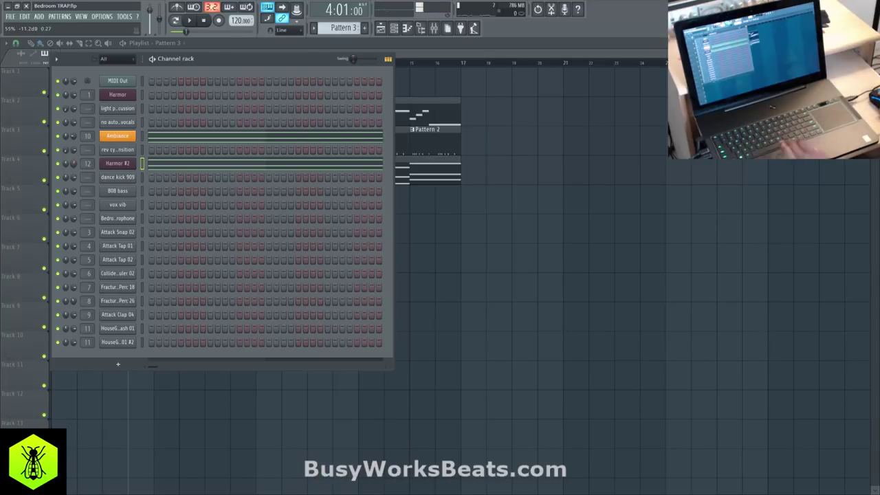
{"action": "key", "text": "space"}
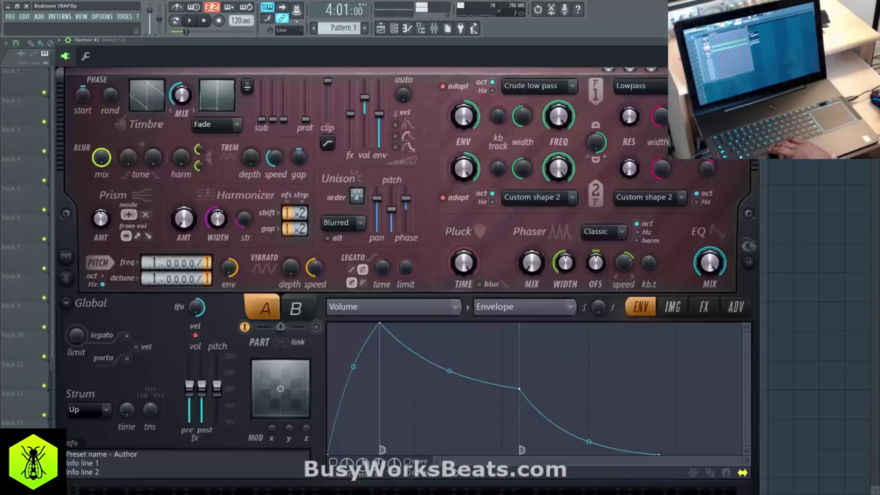
Enable Harmor #2's volume envelope, raise its sustain point to full level and remove the release time.
{"action": "left_click", "coordinate": [117, 163]}
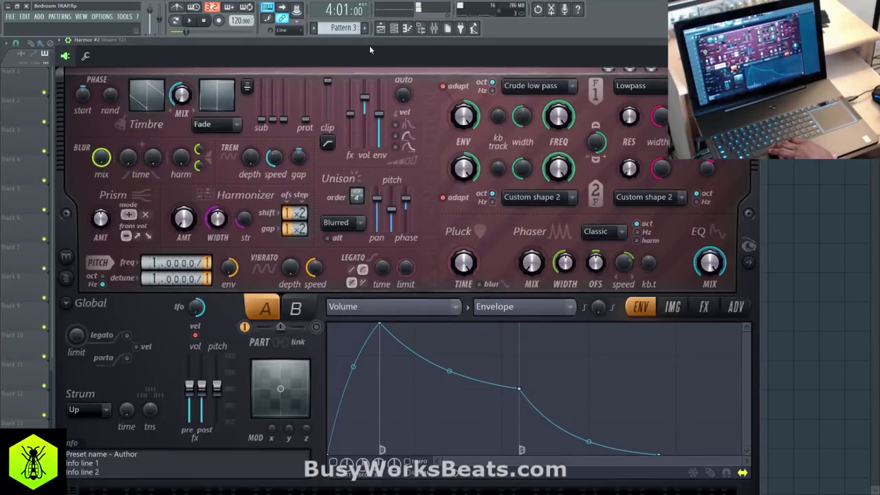
{"action": "left_click", "coordinate": [338, 462]}
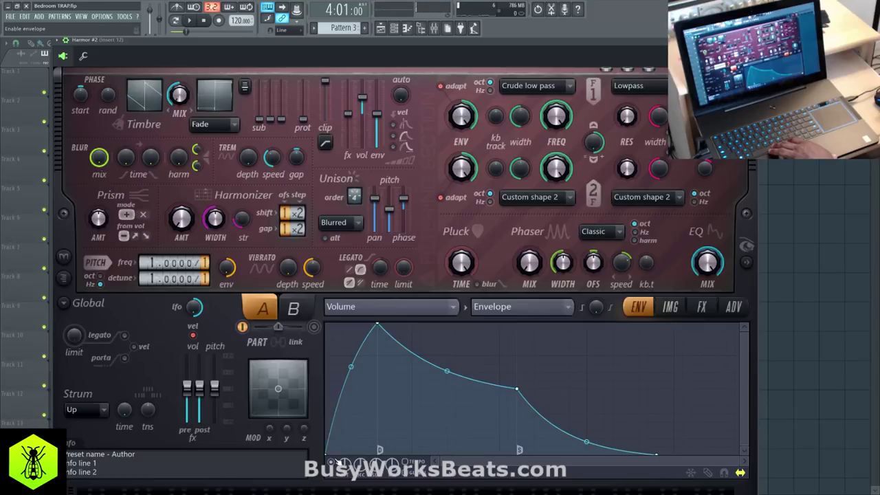
{"action": "left_click_drag", "start_coordinate": [515, 390], "coordinate": [525, 287]}
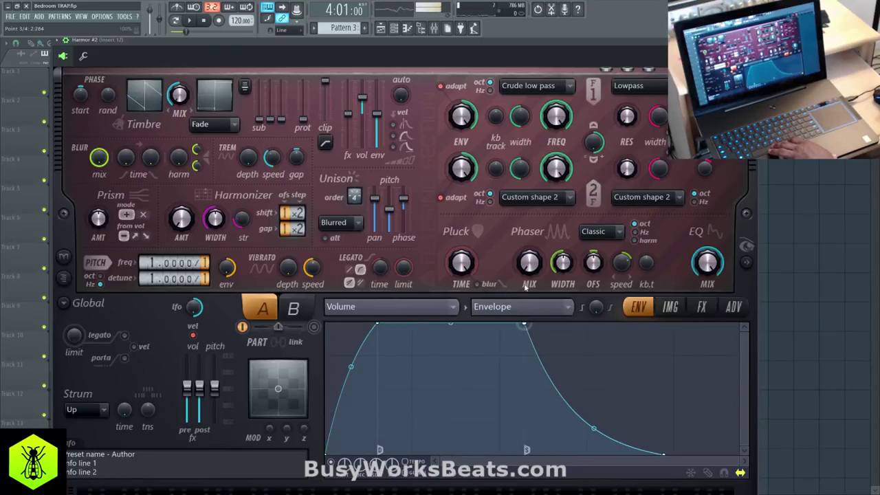
{"action": "left_click_drag", "start_coordinate": [665, 455], "coordinate": [524, 452]}
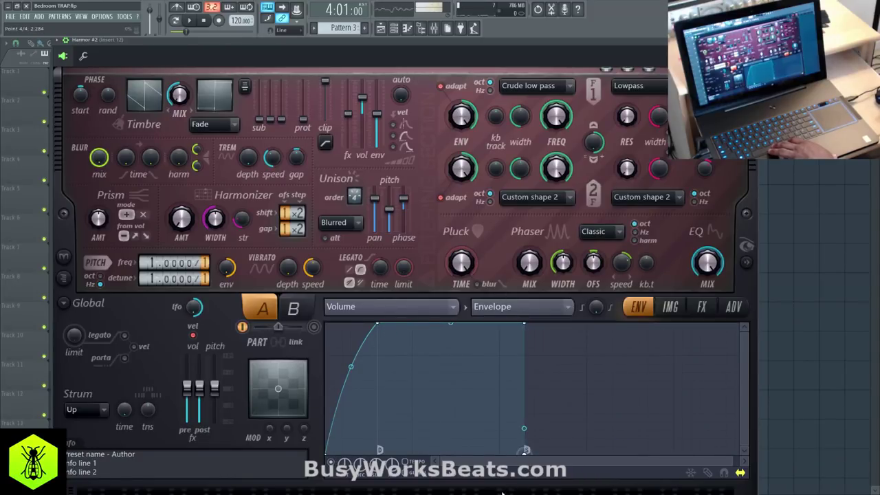
{"action": "left_click_drag", "start_coordinate": [523, 333], "coordinate": [569, 334]}
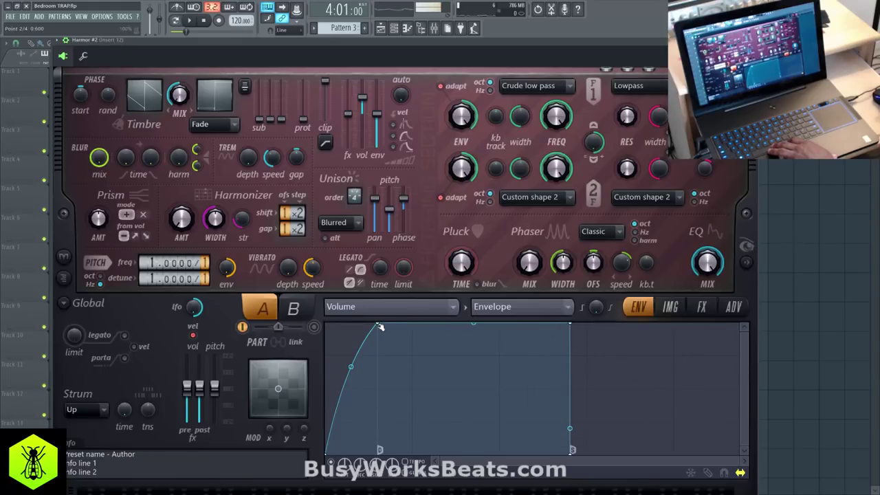
Lengthen the attack of Harmor #2's volume envelope and lower filter 1's frequency to about 41%.
{"action": "left_click_drag", "start_coordinate": [380, 323], "coordinate": [417, 304]}
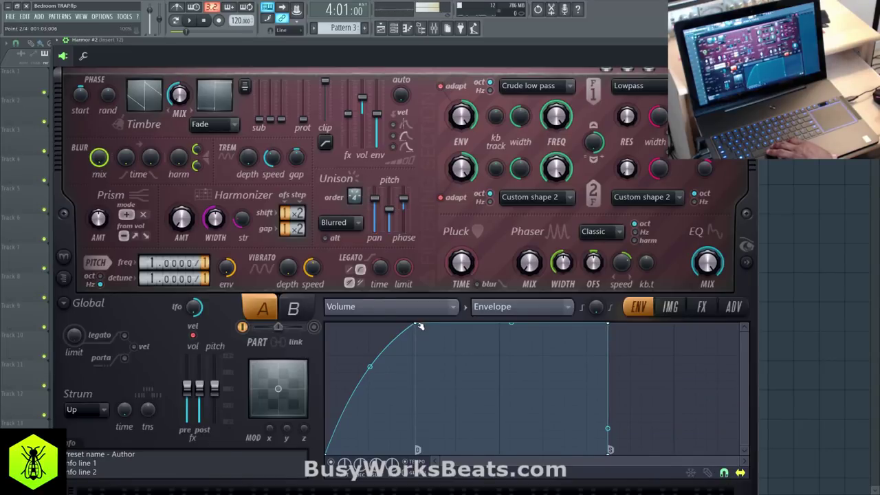
{"action": "left_click_drag", "start_coordinate": [419, 326], "coordinate": [417, 323]}
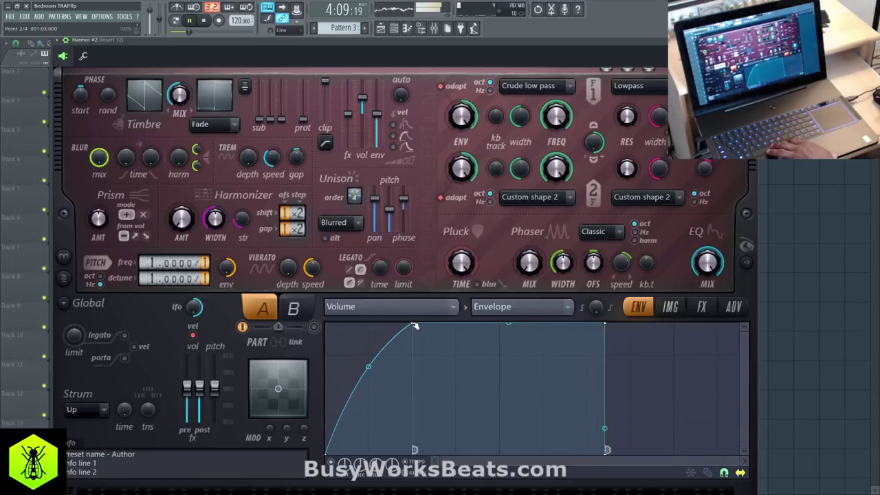
{"action": "left_click_drag", "start_coordinate": [414, 325], "coordinate": [501, 317]}
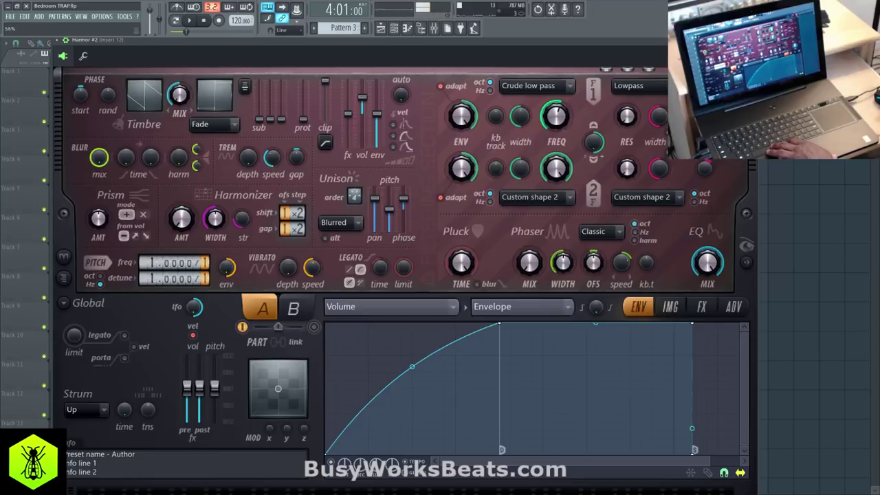
{"action": "left_click_drag", "start_coordinate": [606, 43], "coordinate": [528, 61]}
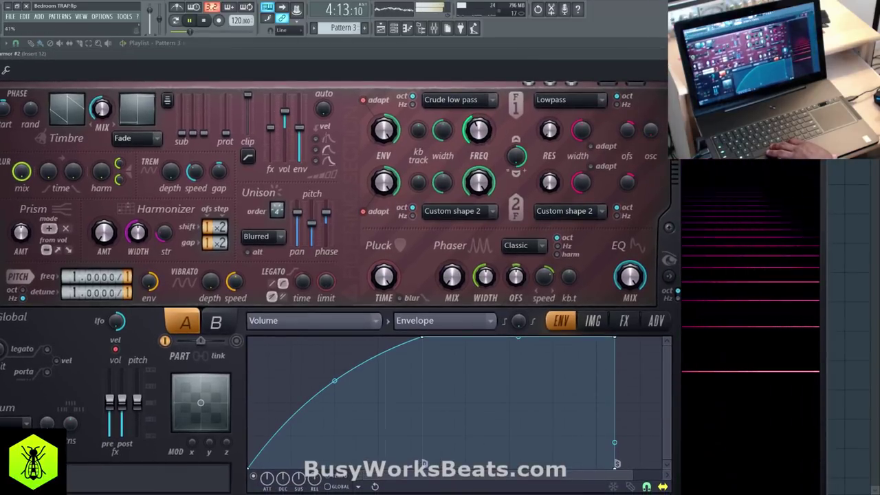
{"action": "left_click", "coordinate": [821, 54]}
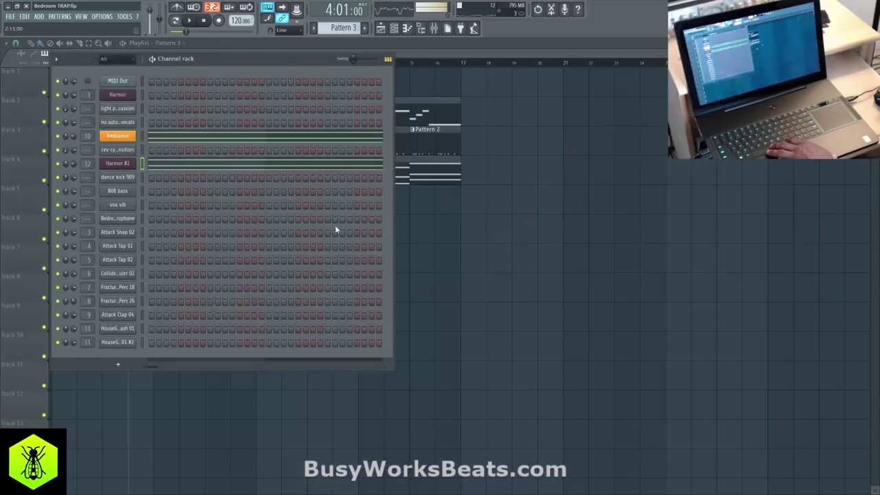
Examine operators 1 and 2 of the Ambiance channel's patch while listening to the pattern.
{"action": "left_click", "coordinate": [131, 136]}
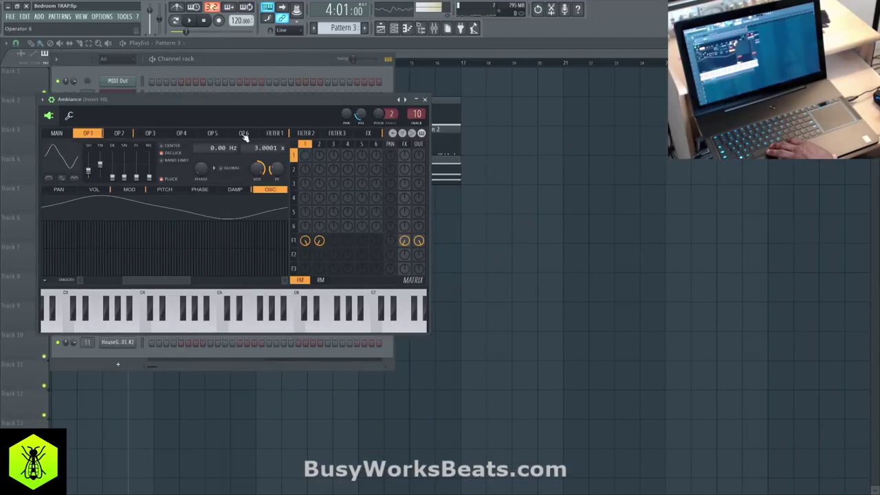
{"action": "left_click", "coordinate": [117, 134]}
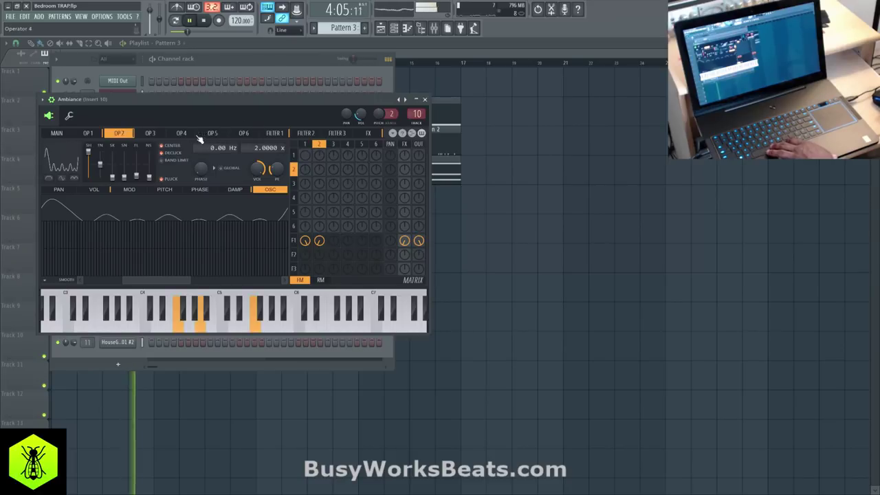
{"action": "left_click", "coordinate": [89, 134]}
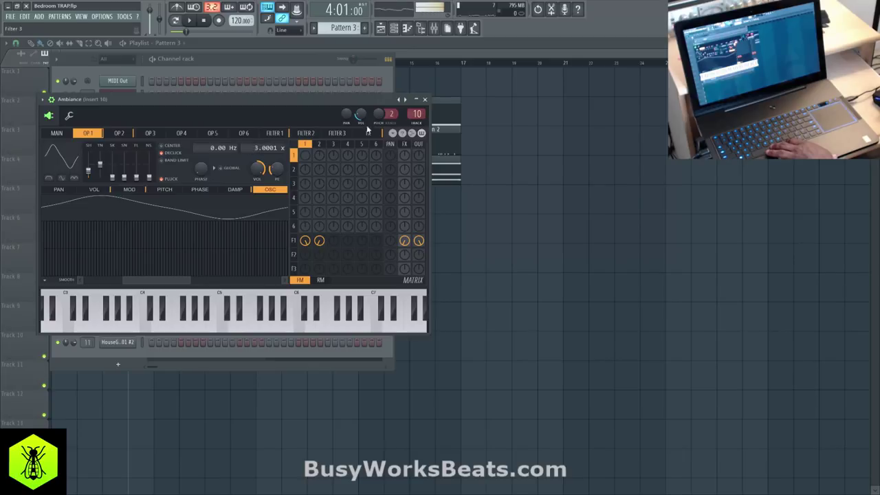
{"action": "key", "text": "space"}
{"action": "left_click", "coordinate": [425, 100]}
{"action": "left_click", "coordinate": [129, 136]}
{"action": "key", "text": "space"}
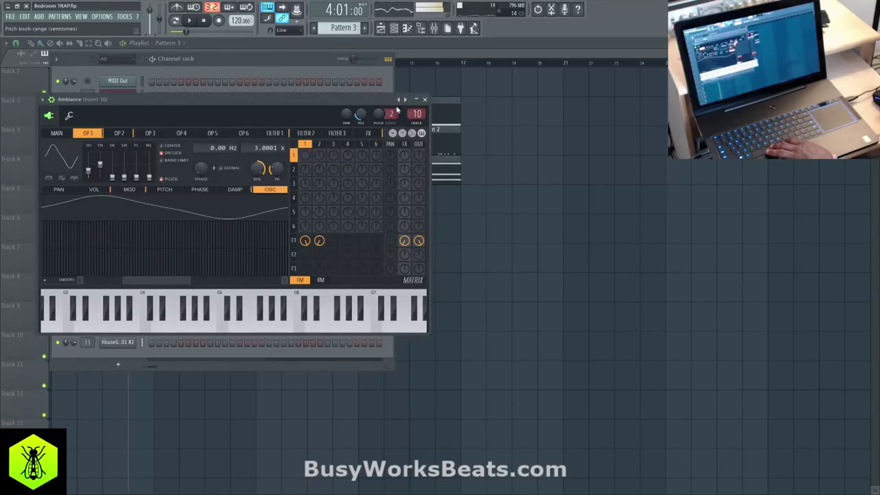
Load the Ambiance 2 preset in the Ambiance channel and review operators 2 to 5 during playback.
{"action": "left_click", "coordinate": [411, 101]}
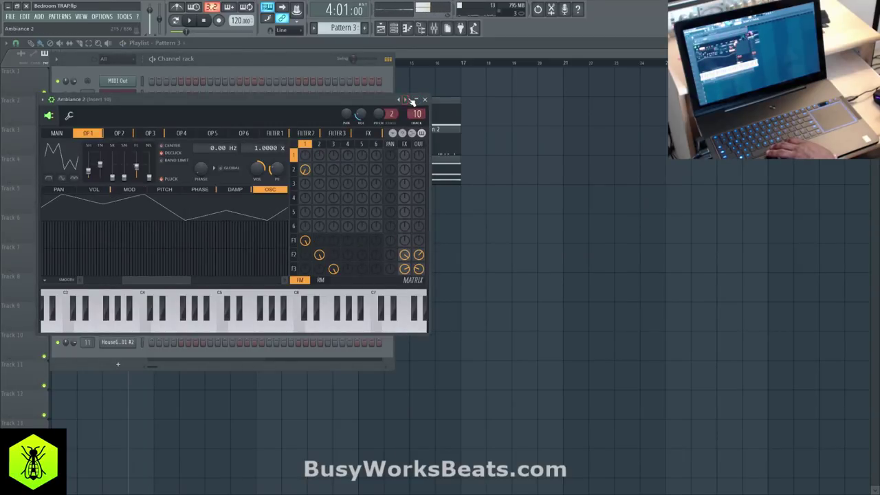
{"action": "key", "text": "space"}
{"action": "left_click", "coordinate": [128, 133]}
{"action": "left_click", "coordinate": [152, 133]}
{"action": "left_click", "coordinate": [189, 132]}
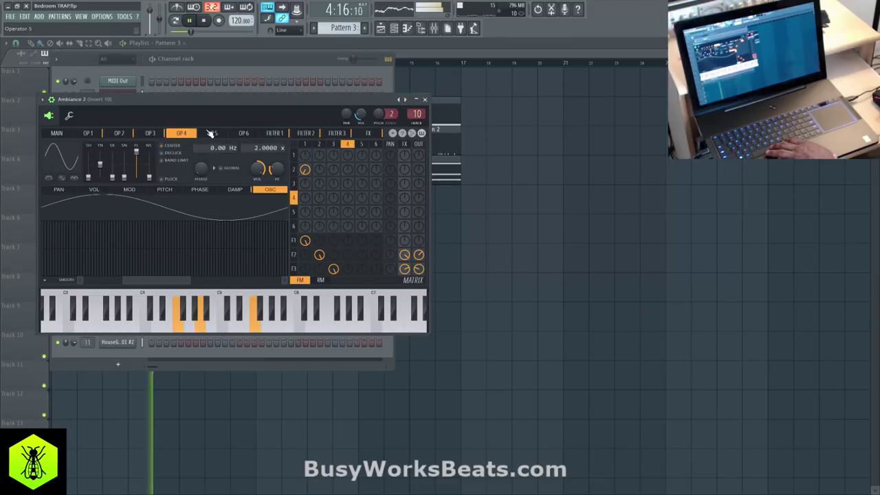
{"action": "left_click", "coordinate": [211, 133]}
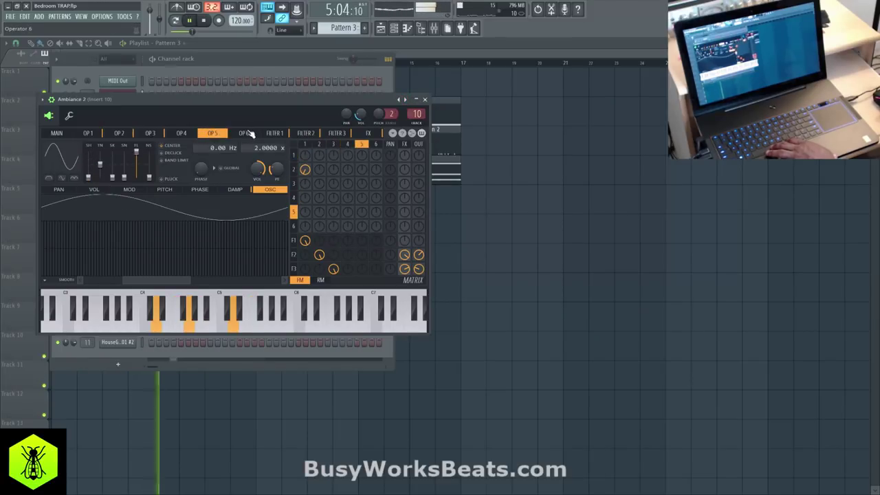
Switch the Ambiance channel's synth to the Amyleigh preset.
{"action": "left_click", "coordinate": [426, 101]}
{"action": "left_click", "coordinate": [129, 136]}
{"action": "left_click", "coordinate": [407, 100]}
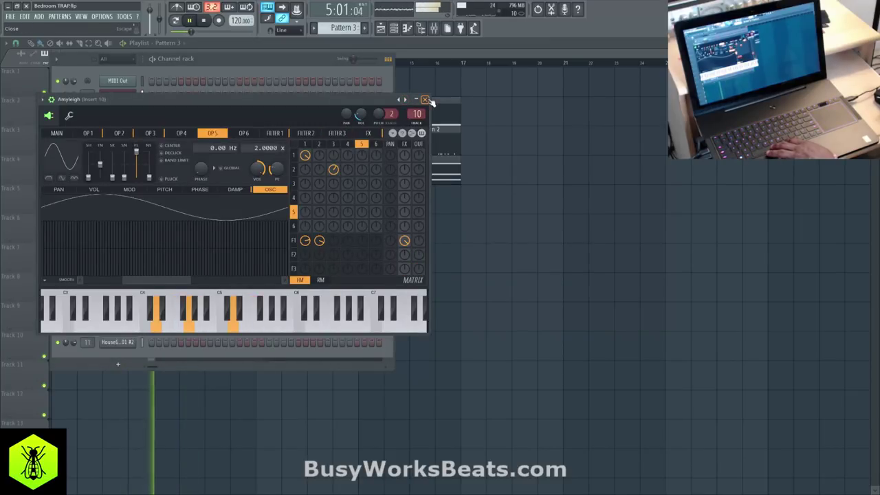
Step the Amyleigh channel's synth through the Aqua preset to the Ashen light preset.
{"action": "left_click", "coordinate": [406, 100]}
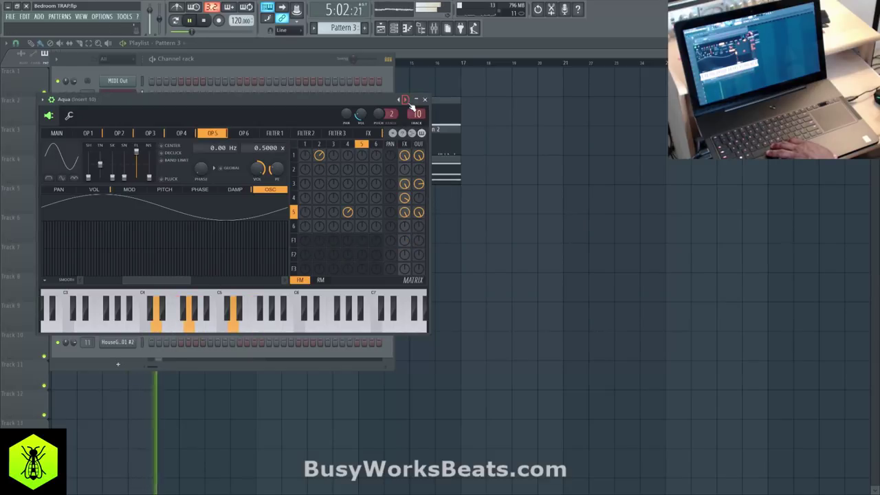
{"action": "left_click", "coordinate": [406, 99]}
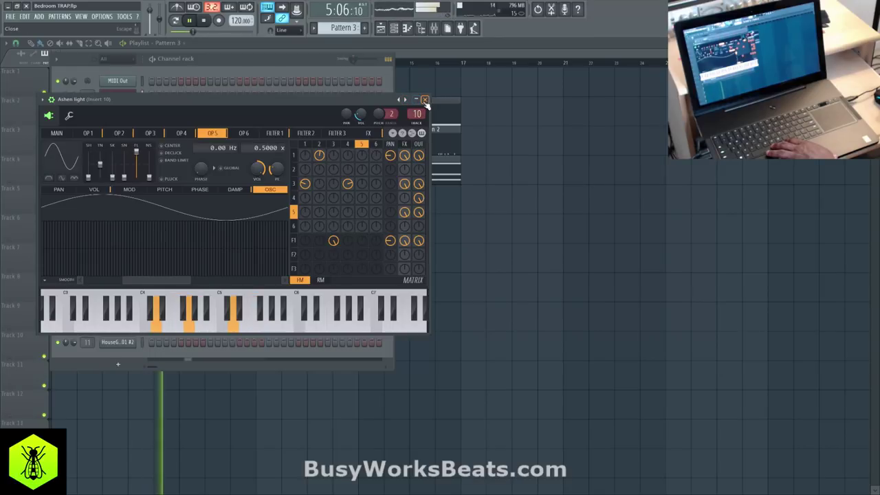
{"action": "left_click", "coordinate": [425, 100]}
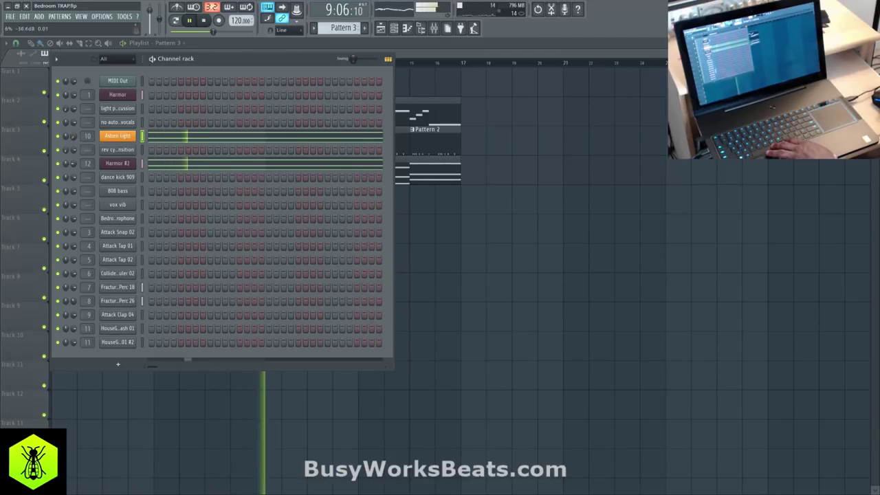
Mute the Ashen light channel and examine Harmor #2's synth settings during playback.
{"action": "left_click", "coordinate": [59, 136]}
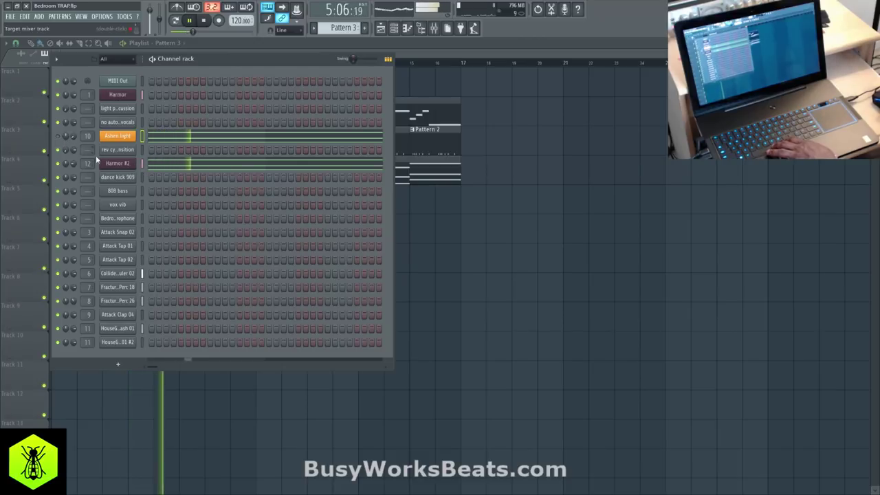
{"action": "left_click", "coordinate": [117, 163]}
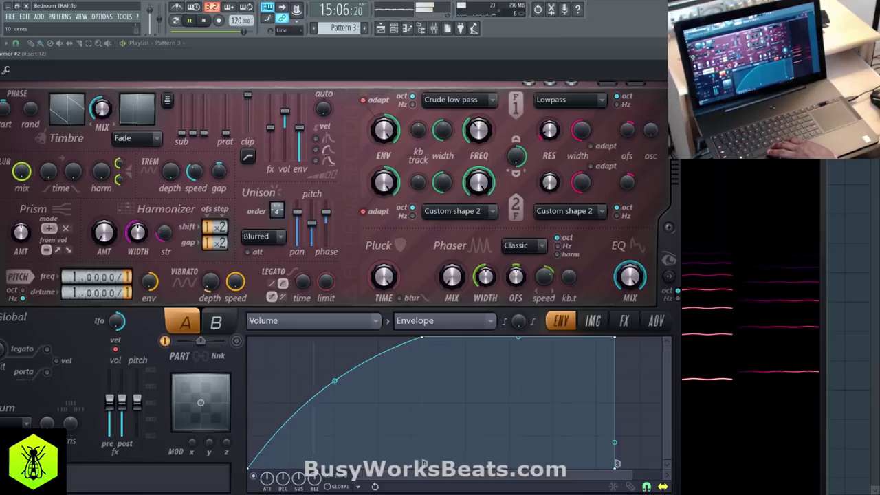
{"action": "left_click", "coordinate": [819, 54]}
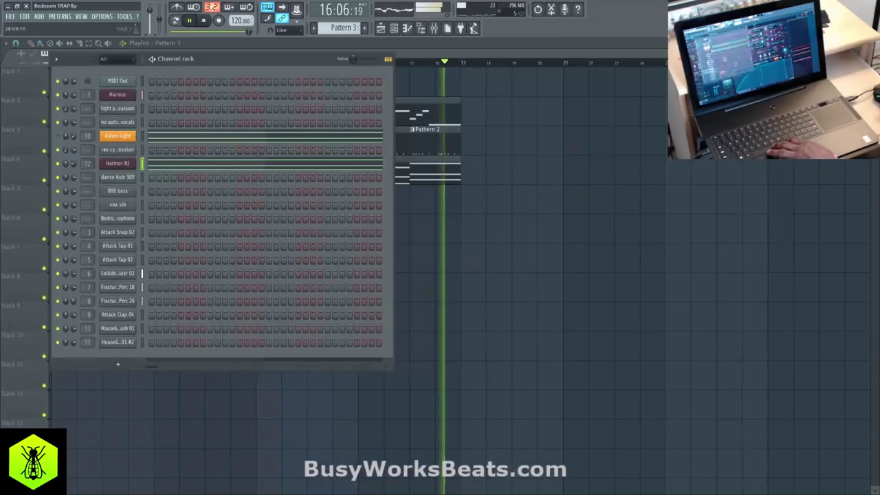
{"action": "left_click", "coordinate": [117, 165]}
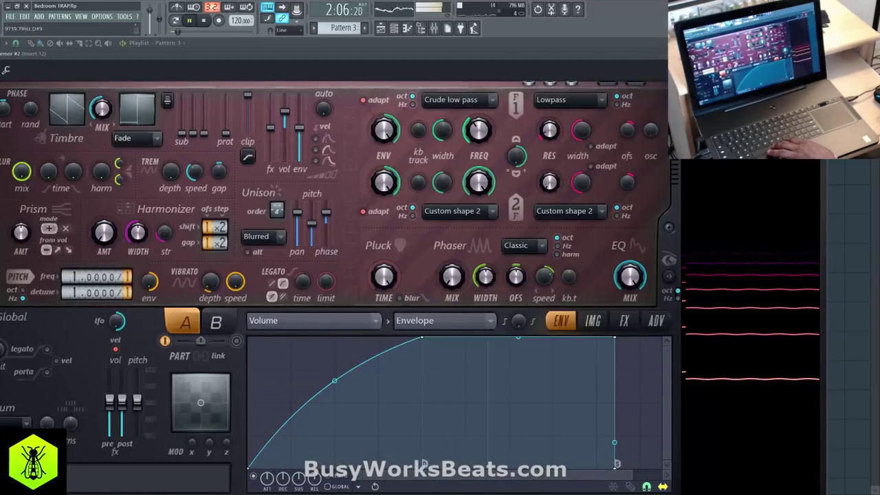
{"action": "left_click", "coordinate": [819, 54]}
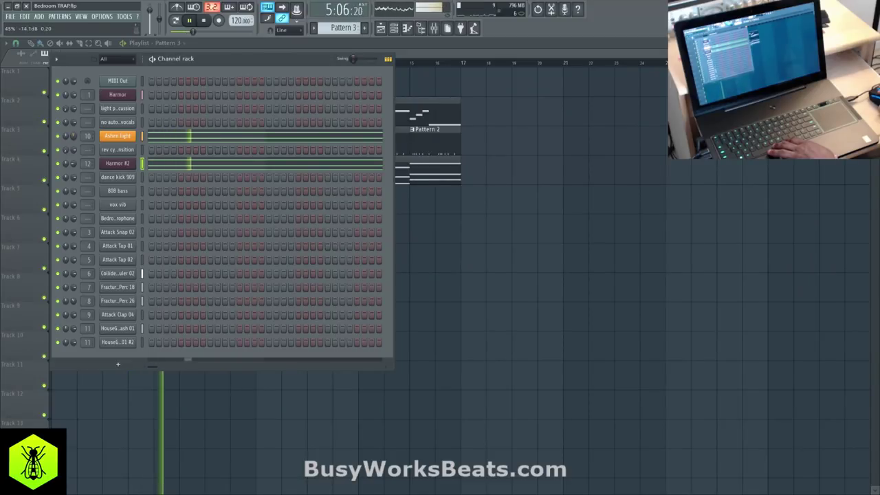
Switch the Ashen light channel's synth to the Atlan preset.
{"action": "left_click", "coordinate": [103, 136]}
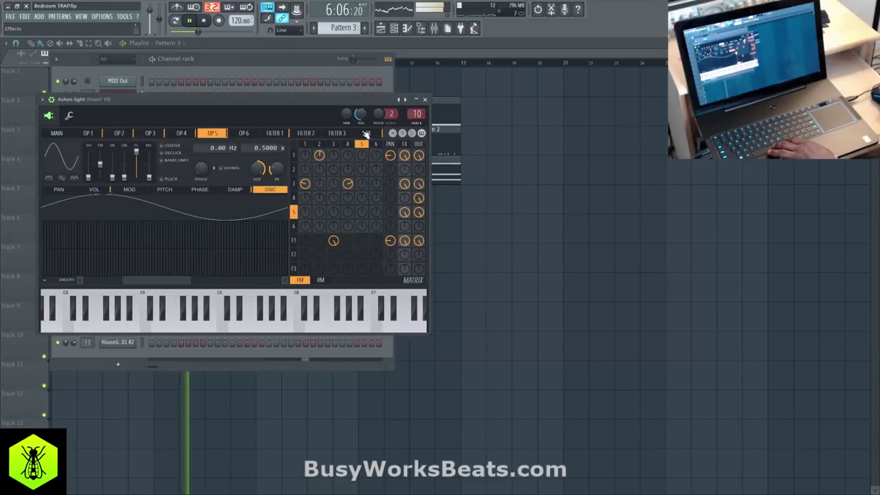
{"action": "left_click", "coordinate": [406, 100]}
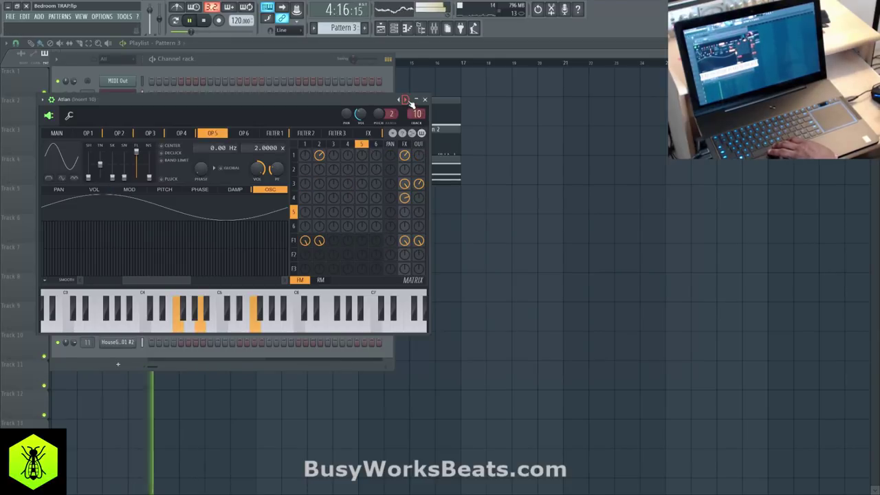
{"action": "left_click", "coordinate": [424, 100]}
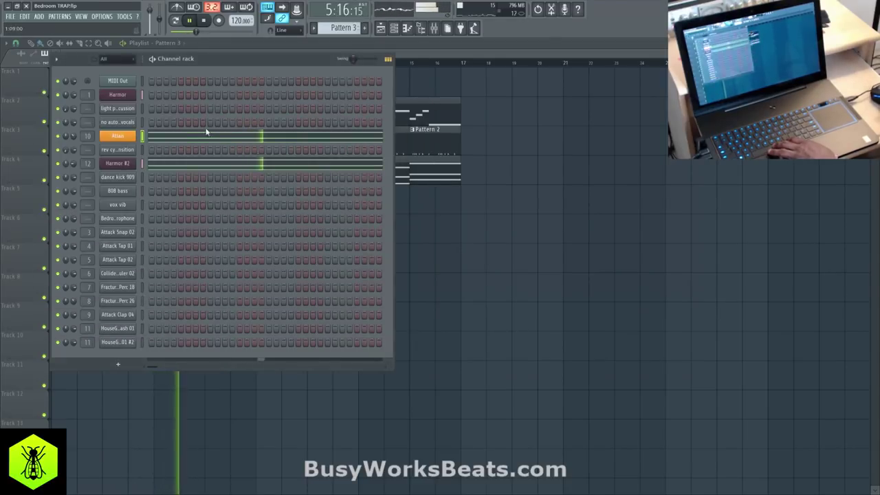
Solo the Atlan channel to hear it alone, and restore all other channels.
{"action": "right_click", "coordinate": [59, 136]}
{"action": "left_click", "coordinate": [68, 142]}
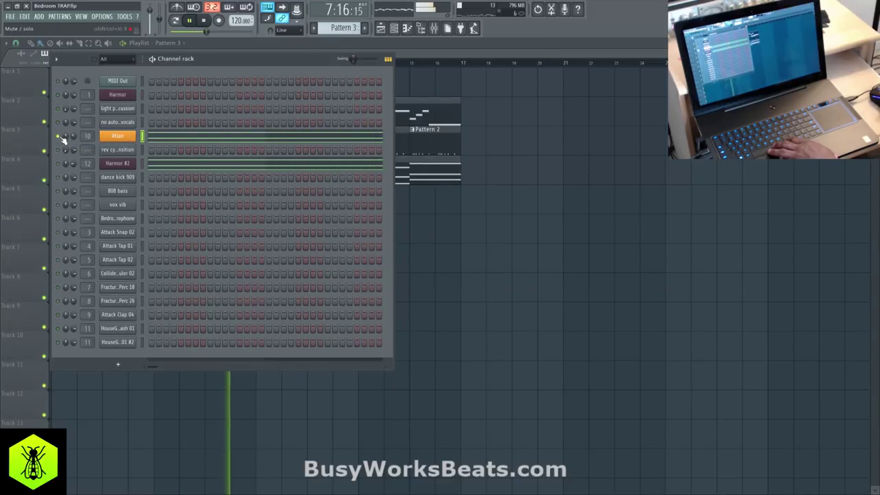
{"action": "right_click", "coordinate": [60, 137]}
{"action": "left_click", "coordinate": [66, 141]}
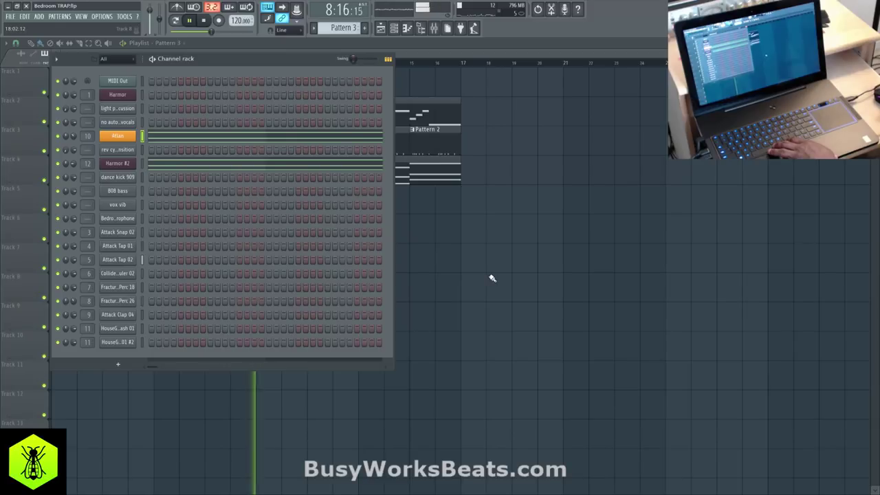
Lower Harmor #2's channel volume to 16% while the song plays.
{"action": "key", "text": "F6"}
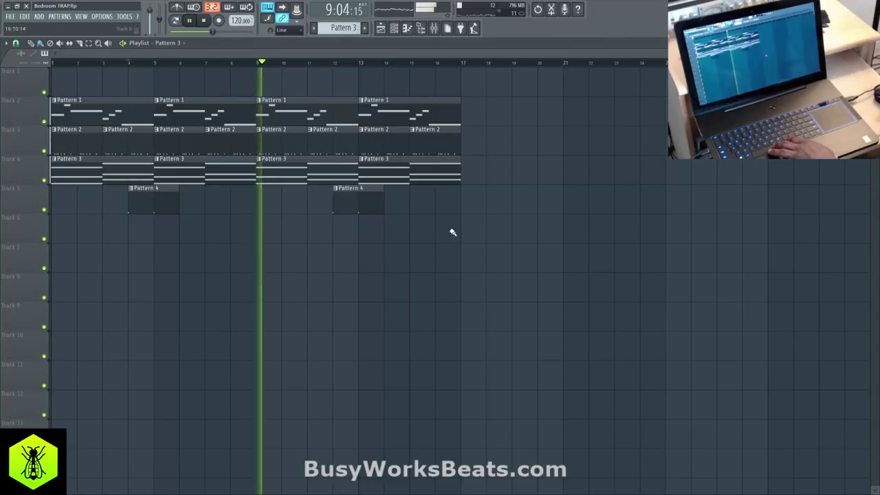
{"action": "left_click", "coordinate": [393, 28]}
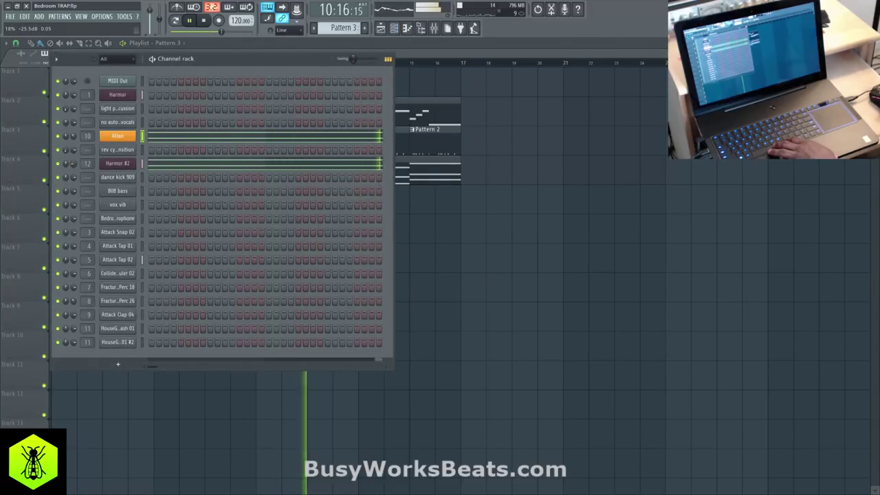
{"action": "left_click_drag", "start_coordinate": [74, 164], "coordinate": [74, 165]}
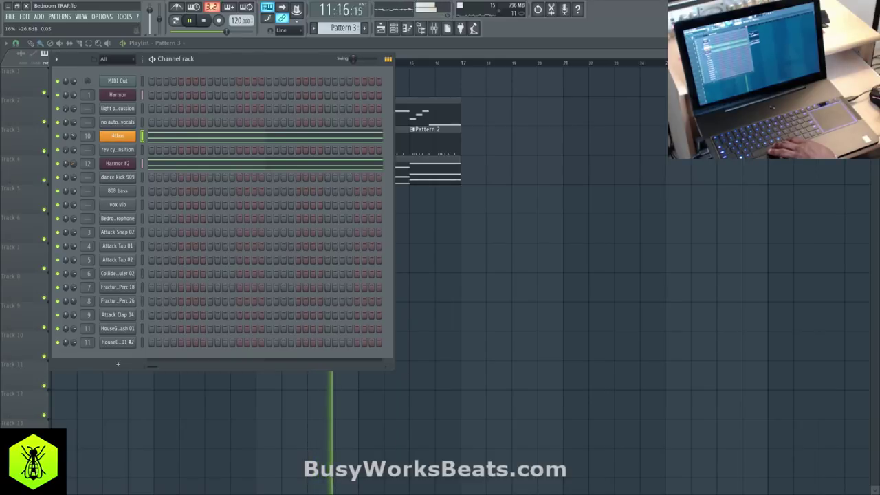
Stop playback and move Harmor #2's chord notes from Pattern 3 into the empty Pattern 5.
{"action": "left_click", "coordinate": [175, 169]}
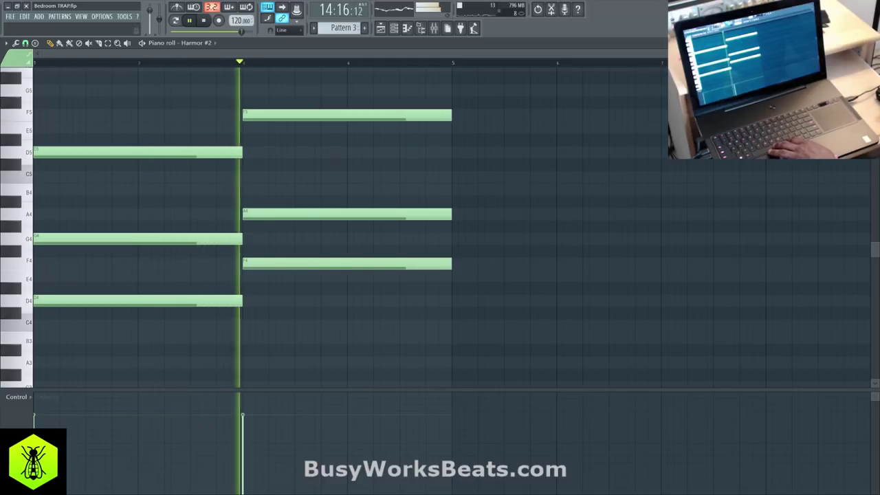
{"action": "left_click", "coordinate": [873, 43]}
{"action": "key", "text": "space"}
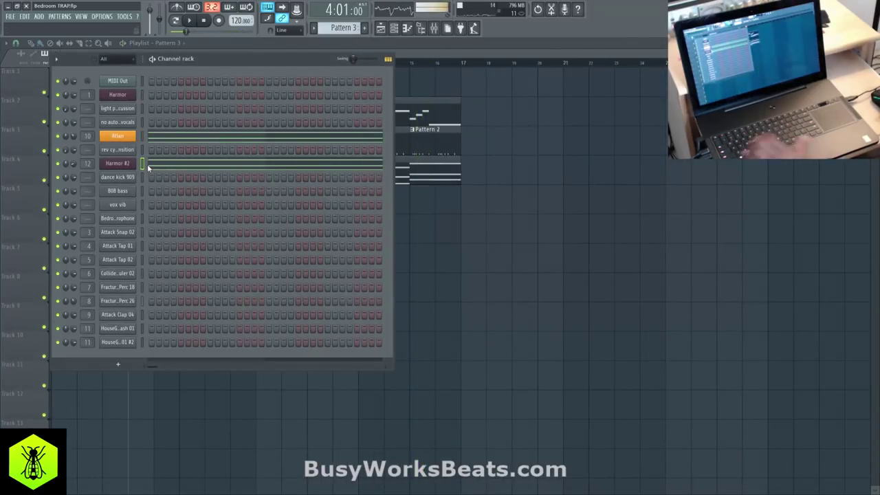
{"action": "key", "text": "ctrl+x"}
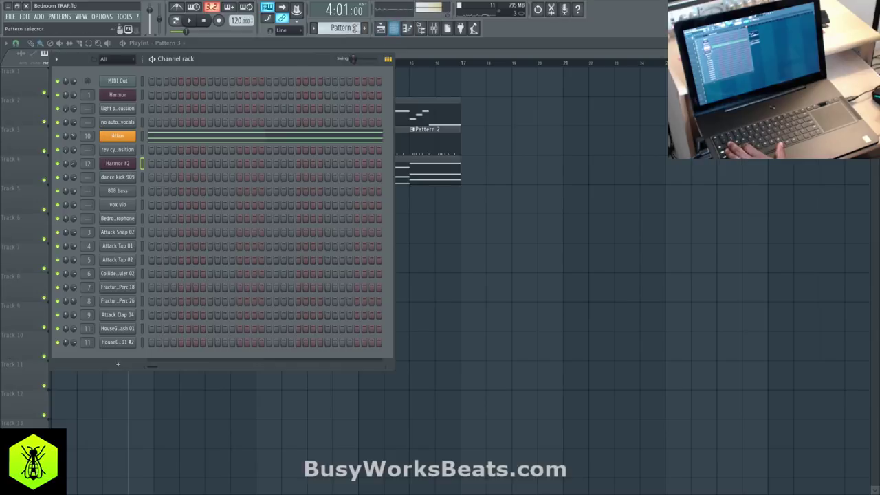
{"action": "scroll", "coordinate": [343, 28], "scroll_direction": "up", "scroll_amount": 2}
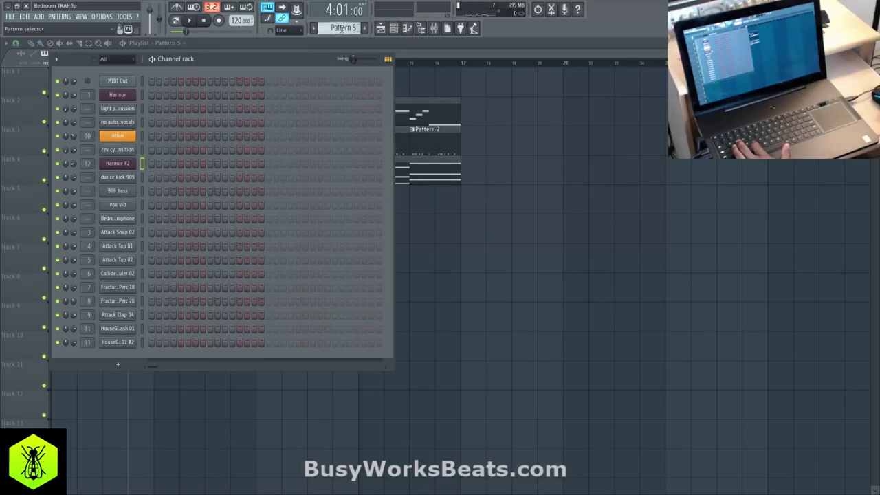
{"action": "key", "text": "ctrl+v"}
{"action": "left_click", "coordinate": [423, 240]}
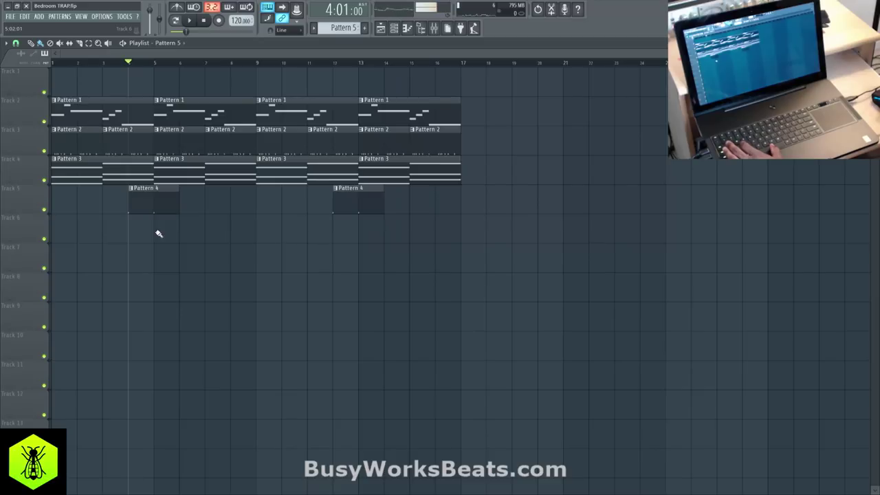
Place Pattern 5 clips on Track 6 of the playlist at bars 5 and 13, and play the song.
{"action": "left_click_drag", "start_coordinate": [157, 232], "coordinate": [309, 215]}
{"action": "right_click", "coordinate": [321, 237]}
{"action": "left_click", "coordinate": [363, 237]}
{"action": "key", "text": "space"}
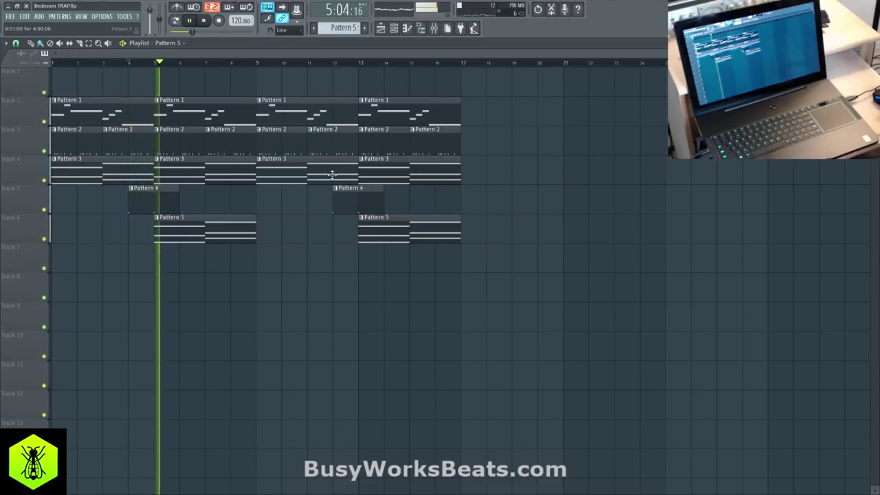
Review Pattern 3's channels, switch between Patterns 3 and 5, and restart song playback from the beginning.
{"action": "scroll", "coordinate": [344, 28], "scroll_direction": "down", "scroll_amount": 2}
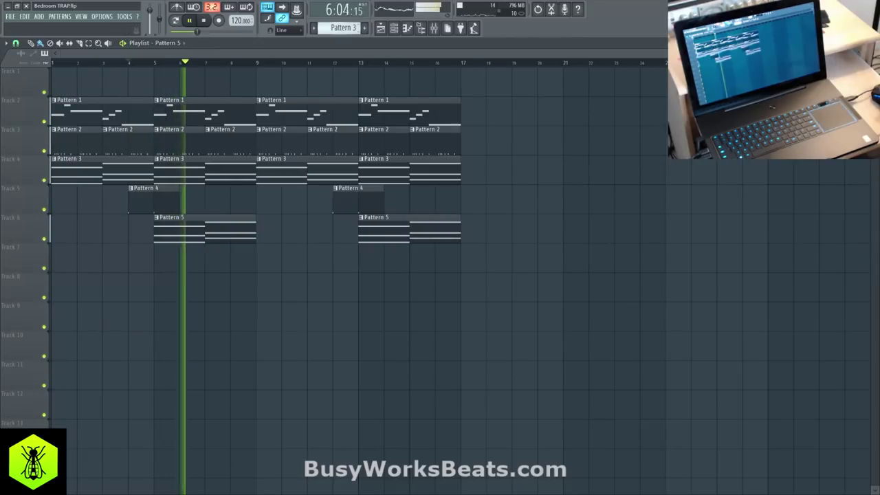
{"action": "left_click", "coordinate": [394, 30]}
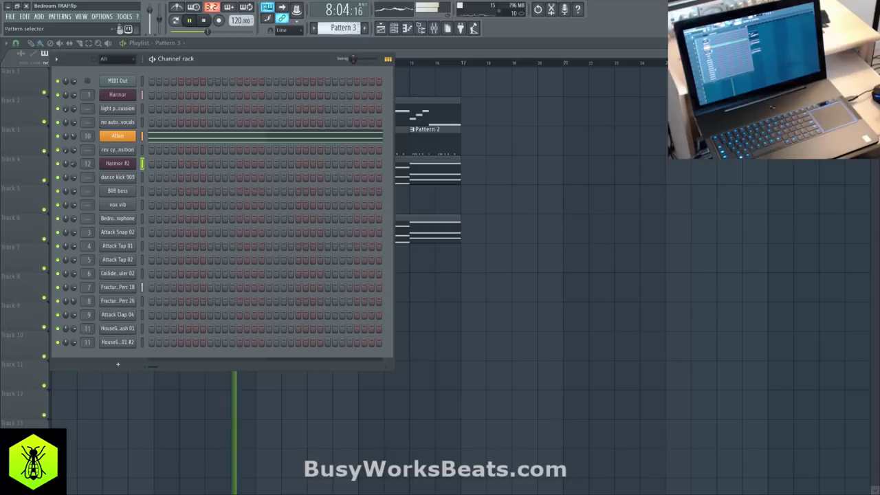
{"action": "scroll", "coordinate": [341, 28], "scroll_direction": "up", "scroll_amount": 2}
{"action": "right_click", "coordinate": [532, 196]}
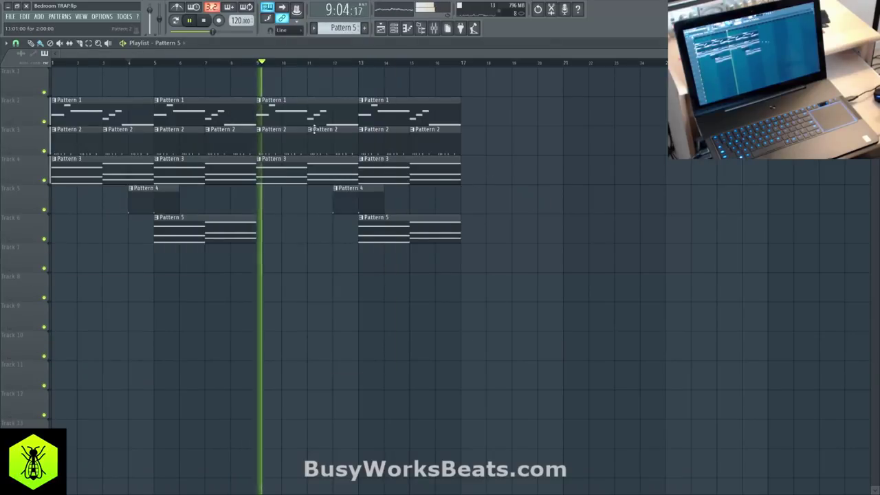
{"action": "scroll", "coordinate": [344, 28], "scroll_direction": "down", "scroll_amount": 2}
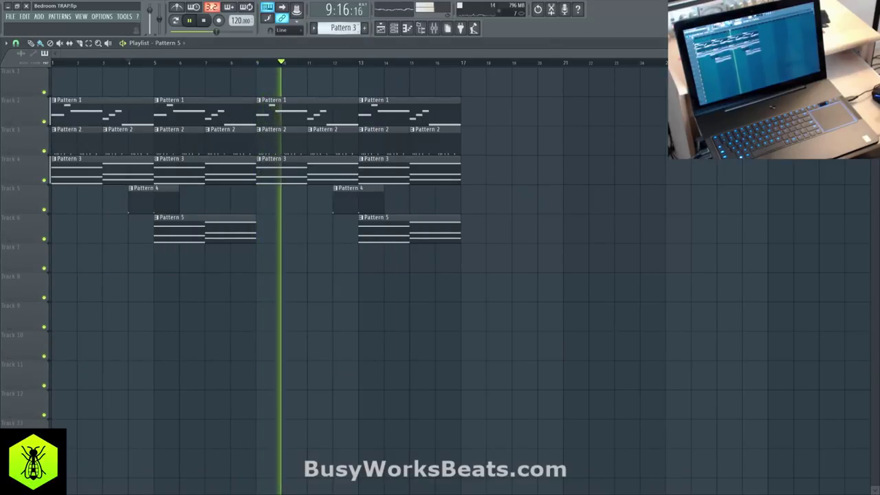
{"action": "left_click", "coordinate": [205, 21]}
{"action": "left_click", "coordinate": [190, 22]}
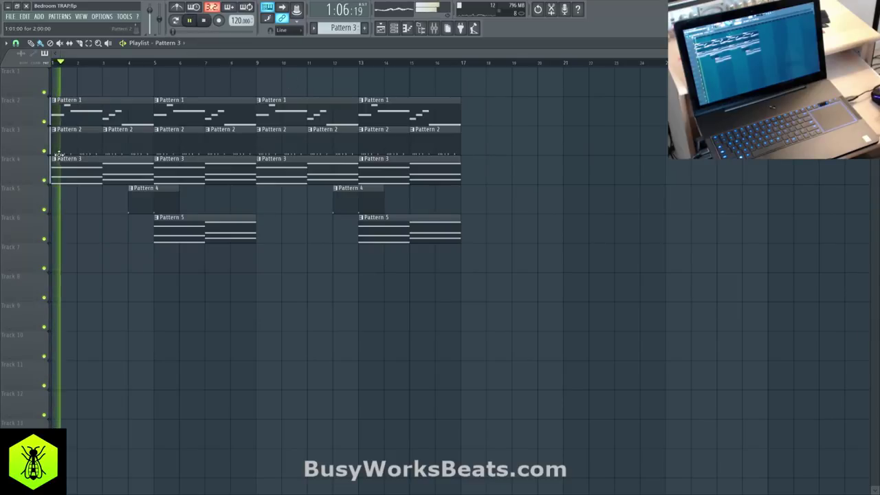
Solo Track 4 to check the Pattern 3 chords alone, and unsolo it.
{"action": "right_click", "coordinate": [45, 180]}
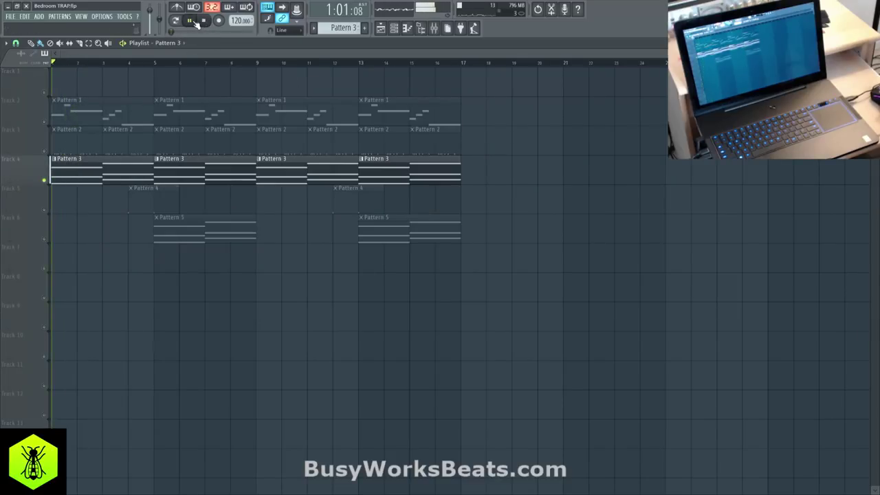
{"action": "left_click", "coordinate": [393, 31]}
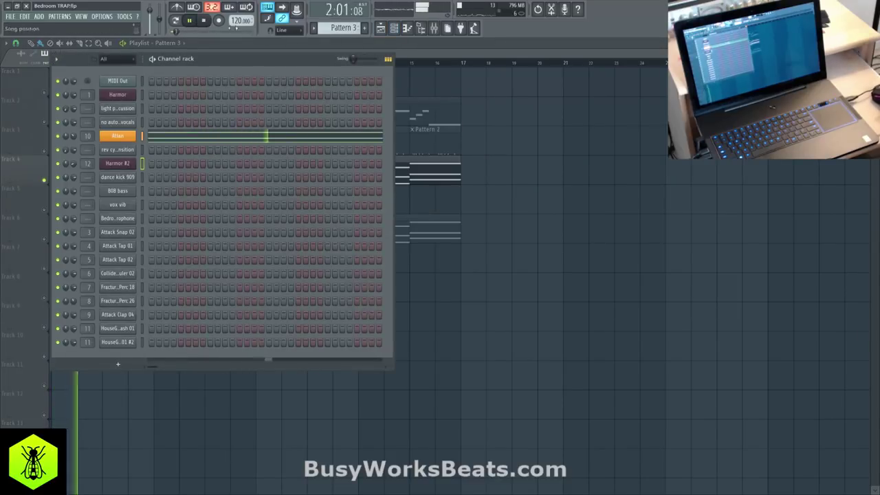
{"action": "key", "text": "F6"}
{"action": "right_click", "coordinate": [46, 181]}
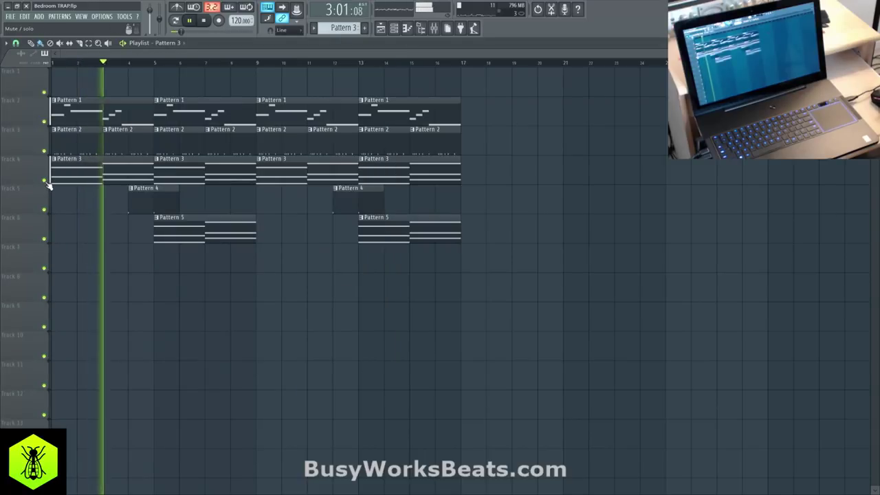
Transpose Harmor #2's chord notes in Pattern 5 up one octave and return to the playlist.
{"action": "key", "text": "F6"}
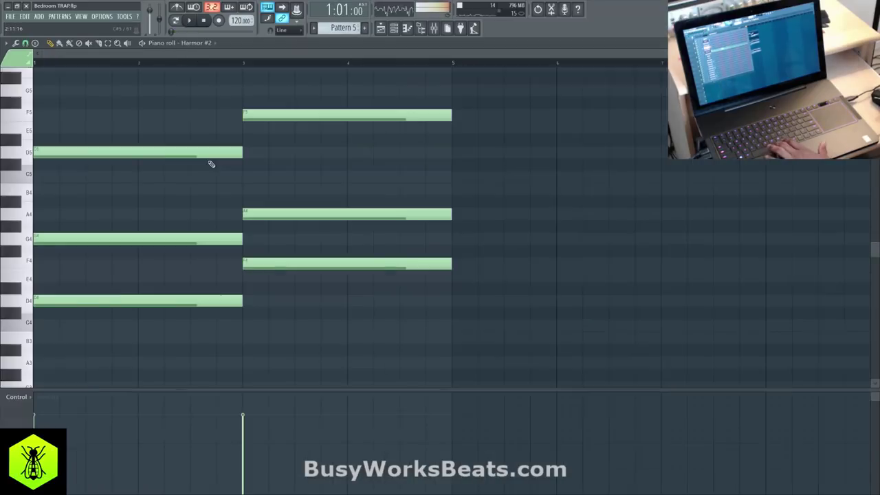
{"action": "left_click", "coordinate": [213, 158]}
{"action": "key", "text": "space"}
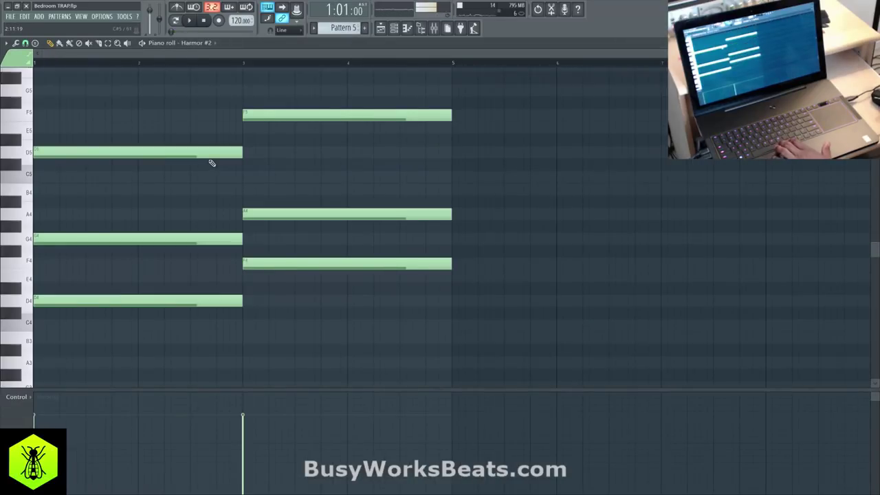
{"action": "key", "text": "ctrl+Up"}
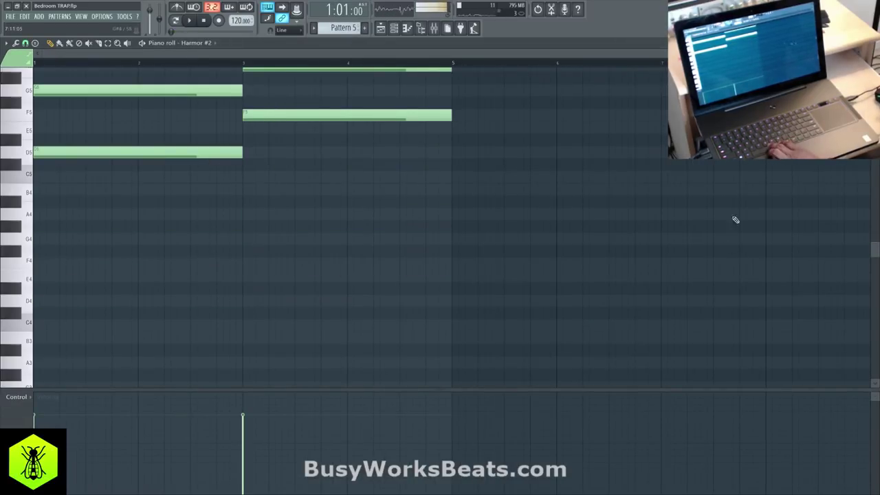
{"action": "key", "text": "Escape"}
{"action": "key", "text": "Escape"}
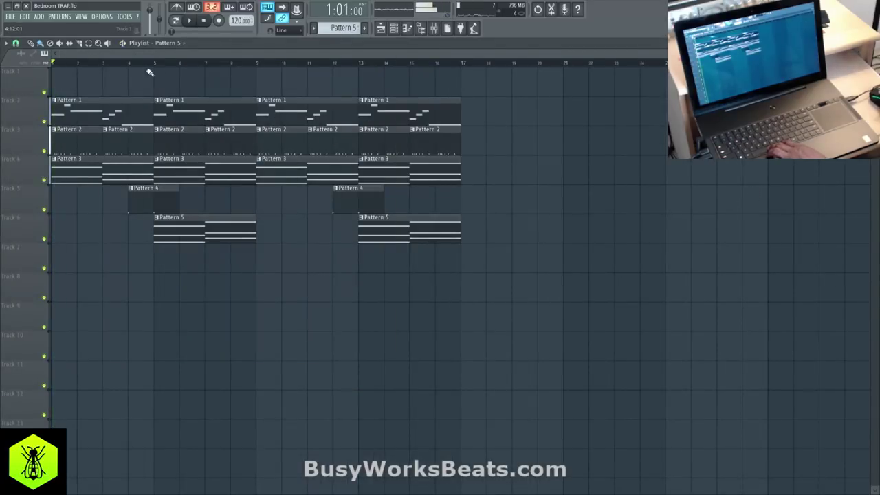
Play the song from bar 5 and inspect the Harmor #2 instrument settings.
{"action": "left_click", "coordinate": [156, 63]}
{"action": "key", "text": "space"}
{"action": "left_click", "coordinate": [394, 29]}
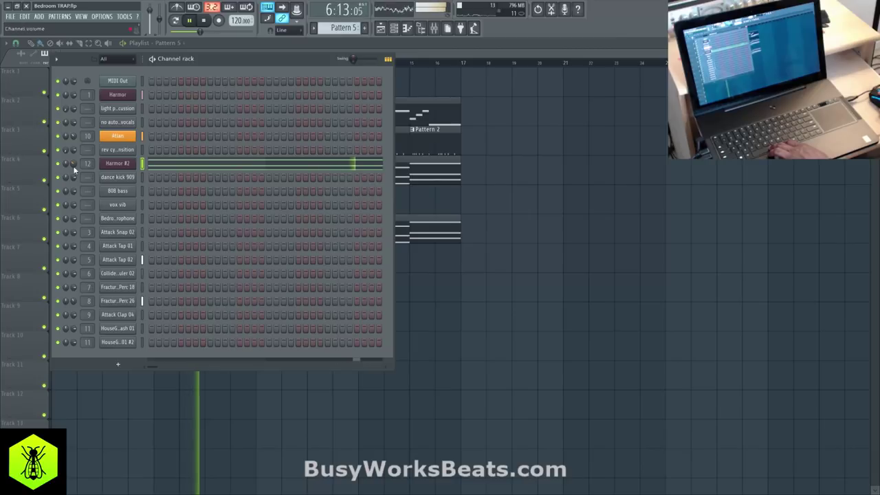
{"action": "left_click", "coordinate": [125, 166]}
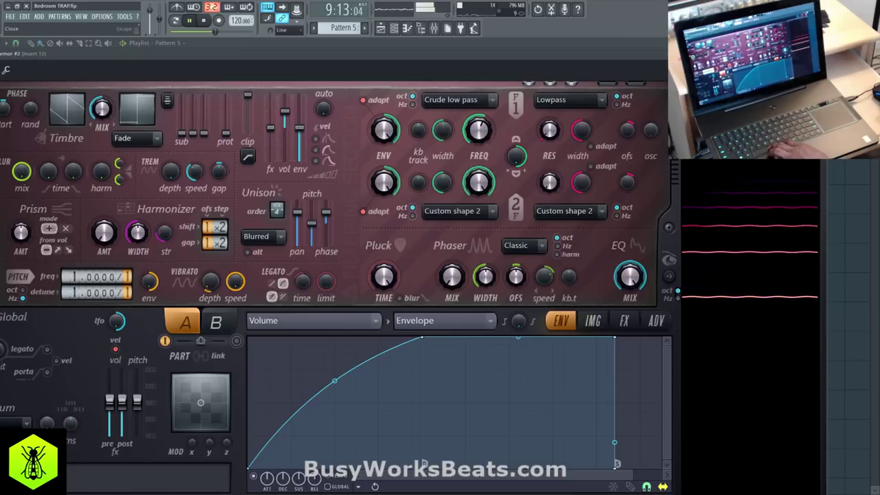
{"action": "left_click", "coordinate": [819, 54]}
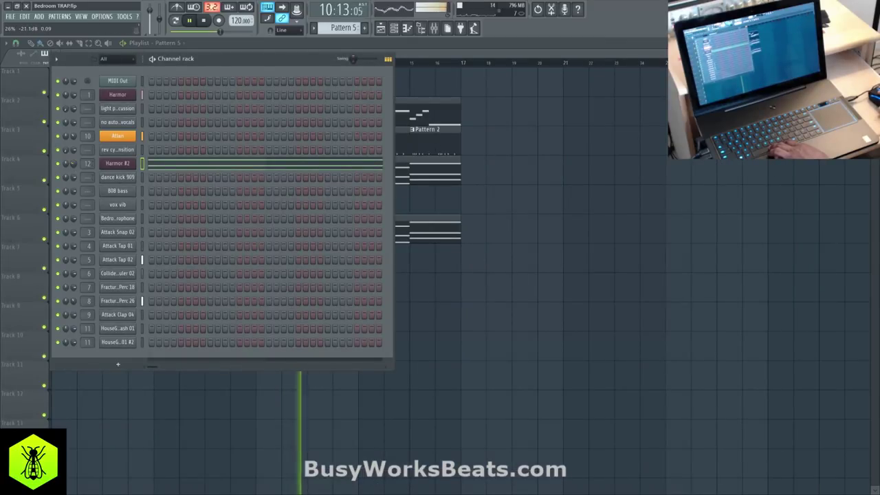
Lower the volume of Harmor #2's mixer track, Insert 12.
{"action": "key", "text": "F6"}
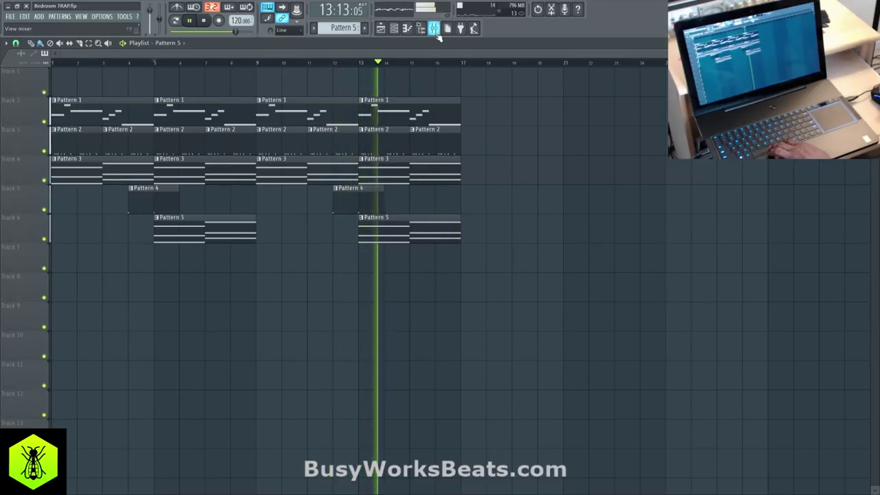
{"action": "key", "text": "F9"}
{"action": "left_click_drag", "start_coordinate": [131, 240], "coordinate": [132, 270]}
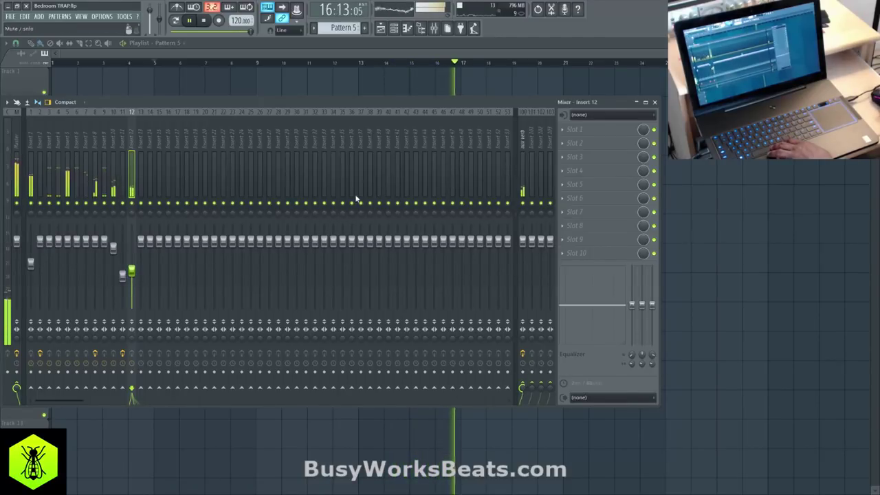
Switch to the empty Pattern 6 and browse the Kicks samples in the Drums (ModeAudio) pack.
{"action": "left_click", "coordinate": [396, 30]}
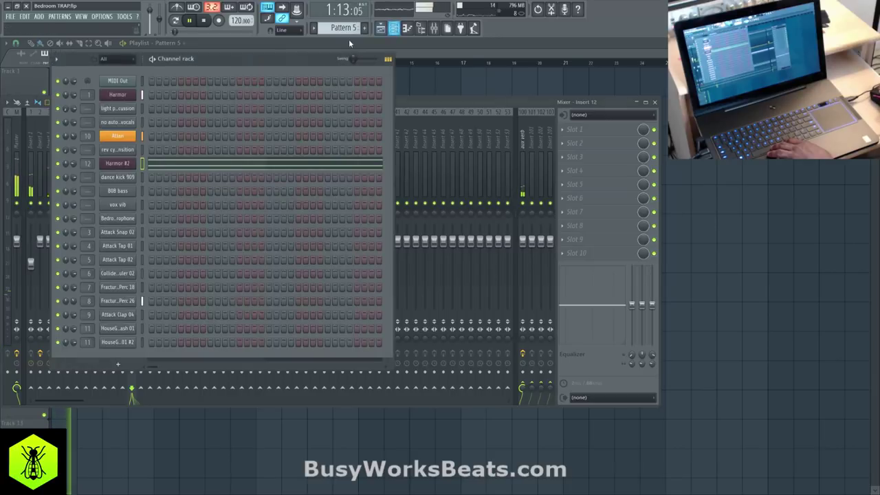
{"action": "scroll", "coordinate": [343, 28], "scroll_direction": "down", "scroll_amount": 1}
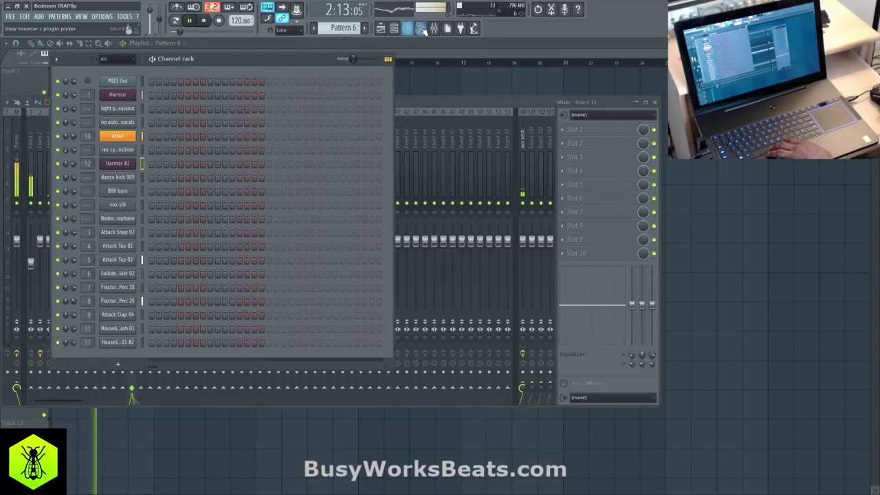
{"action": "left_click", "coordinate": [422, 29]}
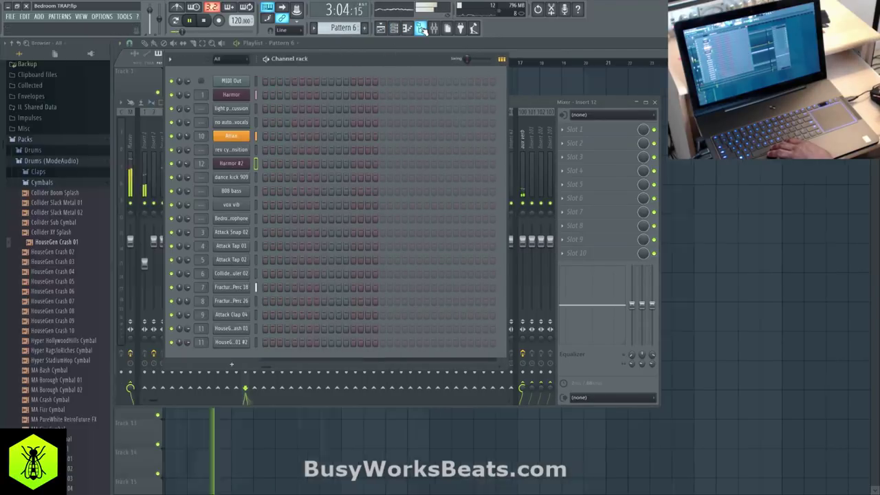
{"action": "left_click", "coordinate": [42, 184]}
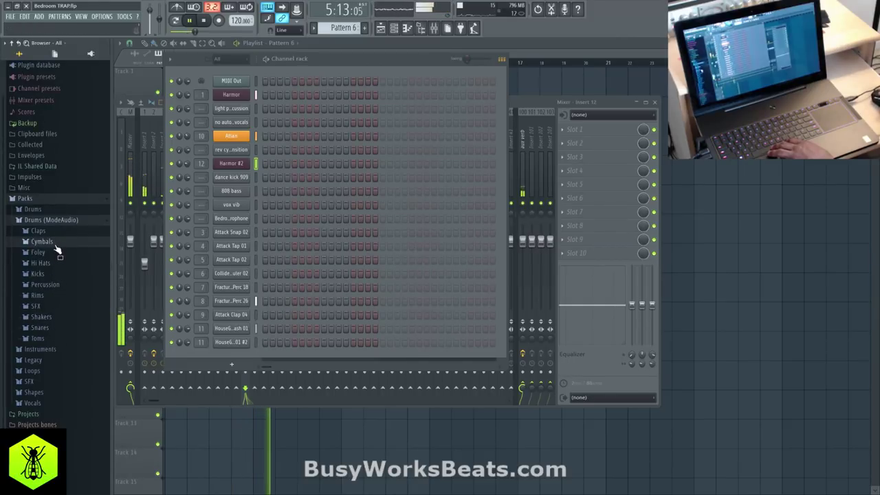
{"action": "left_click", "coordinate": [53, 273]}
{"action": "scroll", "coordinate": [62, 309], "scroll_direction": "down", "scroll_amount": 6}
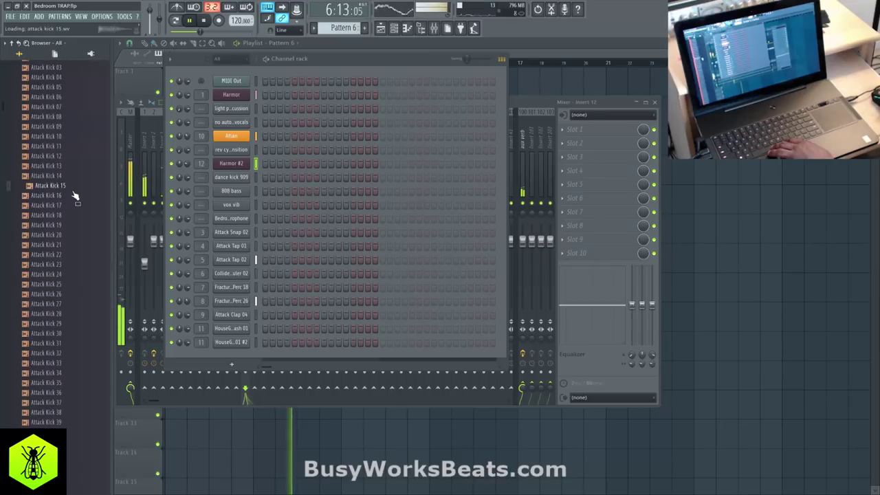
Audition Attack Kick 12, load it into a new channel, and route it to mixer track 13.
{"action": "left_click", "coordinate": [65, 157]}
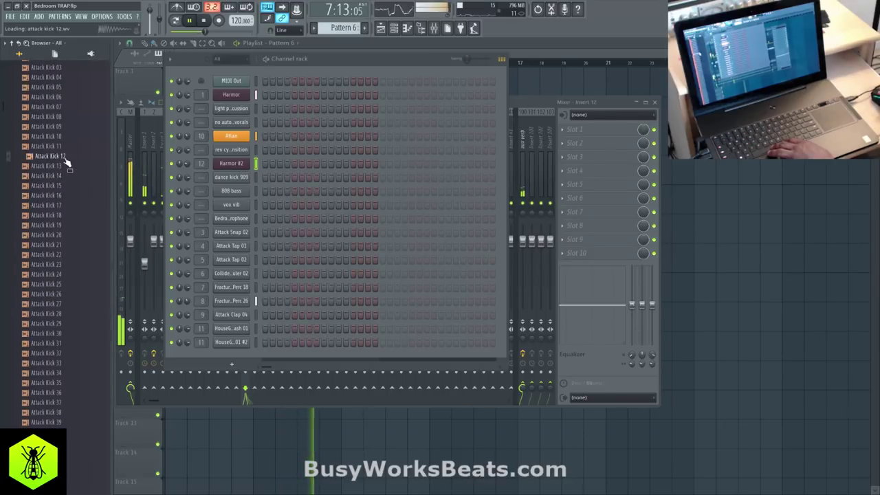
{"action": "right_click", "coordinate": [68, 168]}
{"action": "left_click", "coordinate": [97, 167]}
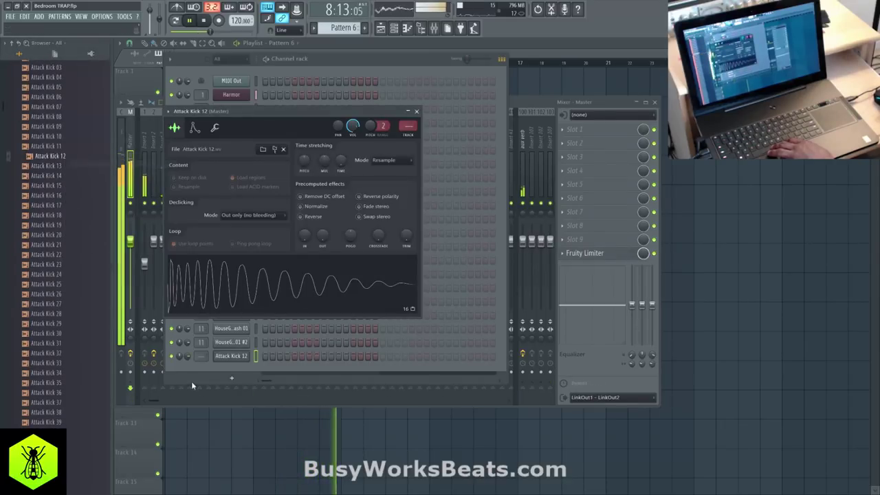
{"action": "left_click_drag", "start_coordinate": [198, 354], "coordinate": [198, 323]}
{"action": "left_click", "coordinate": [730, 227]}
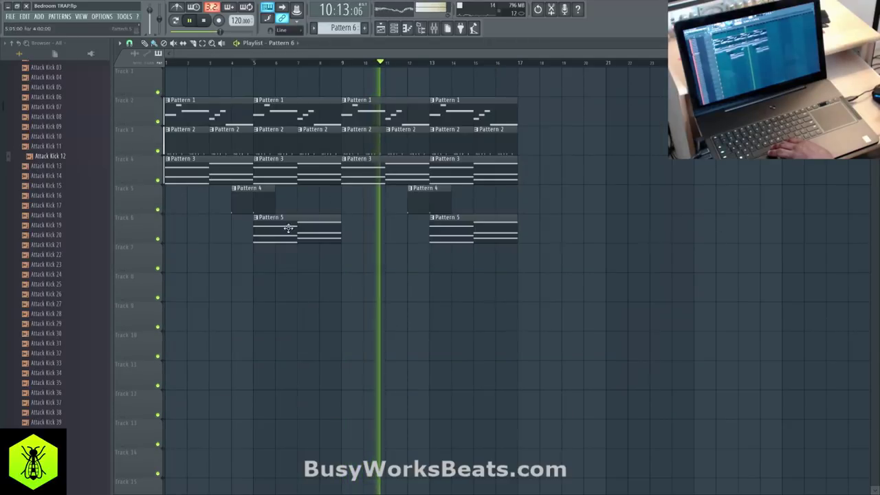
Place a Pattern 6 clip at bar 1 of Track 7 and put an Attack Kick 12 hit on its first step.
{"action": "left_click", "coordinate": [169, 263]}
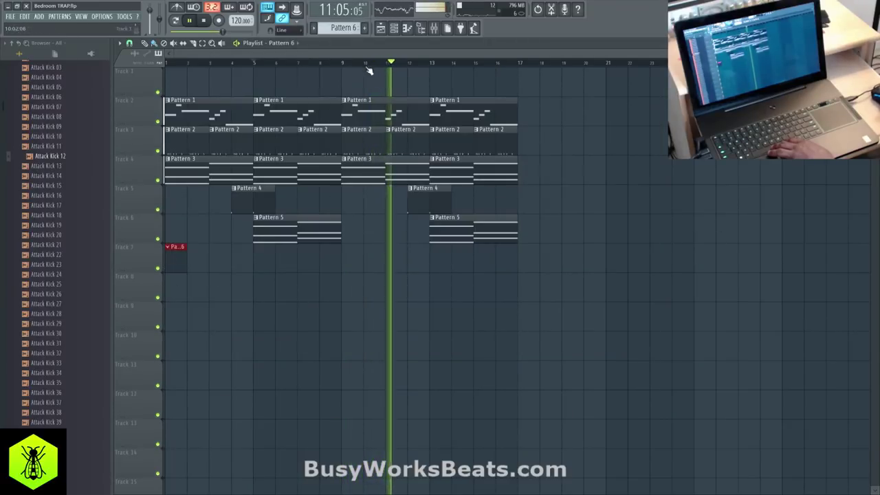
{"action": "left_click", "coordinate": [423, 30]}
{"action": "left_click", "coordinate": [407, 28]}
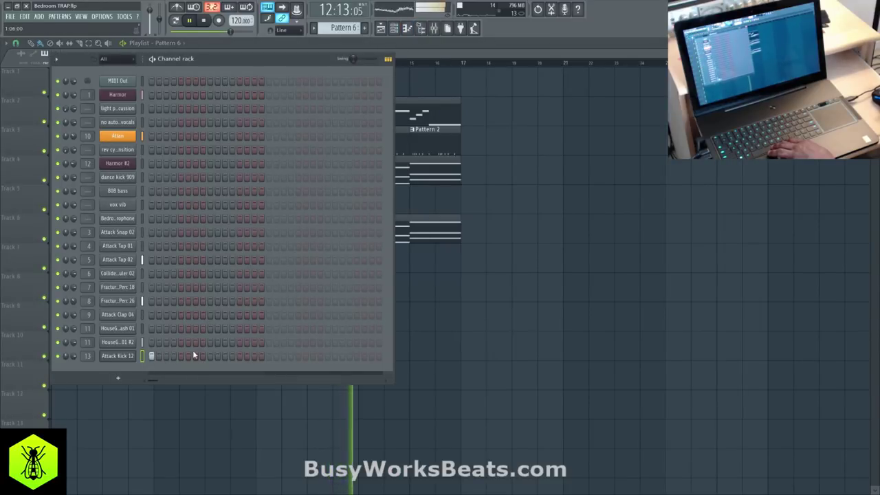
{"action": "key", "text": "space"}
{"action": "left_click", "coordinate": [476, 340]}
{"action": "key", "text": "space"}
{"action": "key", "text": "space"}
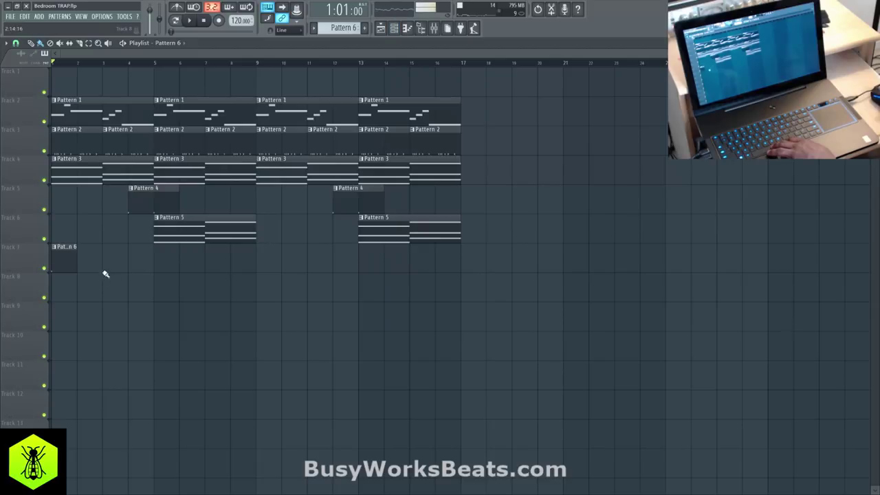
Place Pattern 6 clips on Track 7 at bars 3, 5, 7, 9, 11, 13 and 15.
{"action": "key", "text": "space"}
{"action": "left_click", "coordinate": [112, 259]}
{"action": "left_click", "coordinate": [162, 258]}
{"action": "left_click", "coordinate": [210, 256]}
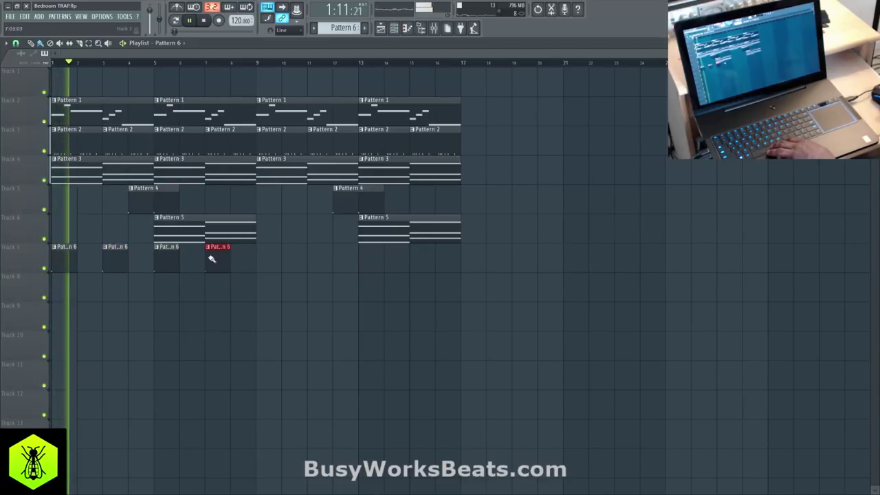
{"action": "left_click", "coordinate": [264, 258]}
{"action": "left_click", "coordinate": [314, 257]}
{"action": "left_click", "coordinate": [363, 257]}
{"action": "left_click", "coordinate": [417, 258]}
{"action": "key", "text": "space"}
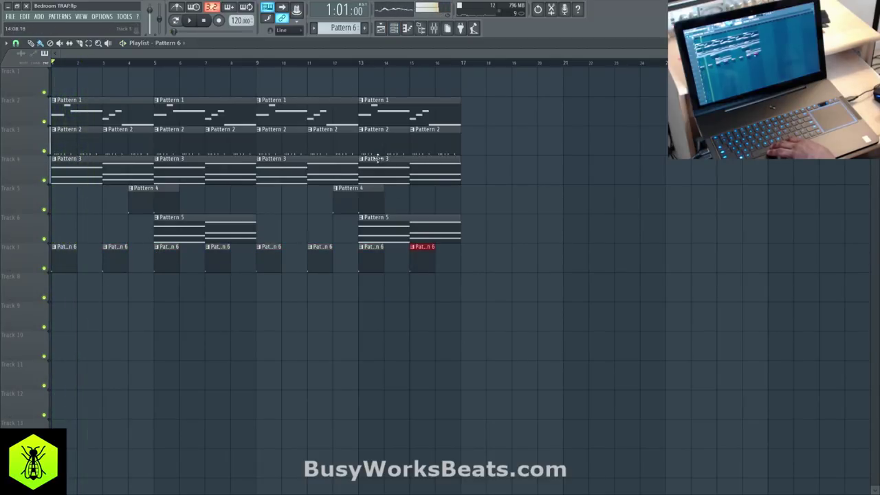
Add Attack Kick 12 hits on steps 7, 13 and 23 of Pattern 6 while the song plays.
{"action": "left_click", "coordinate": [394, 29]}
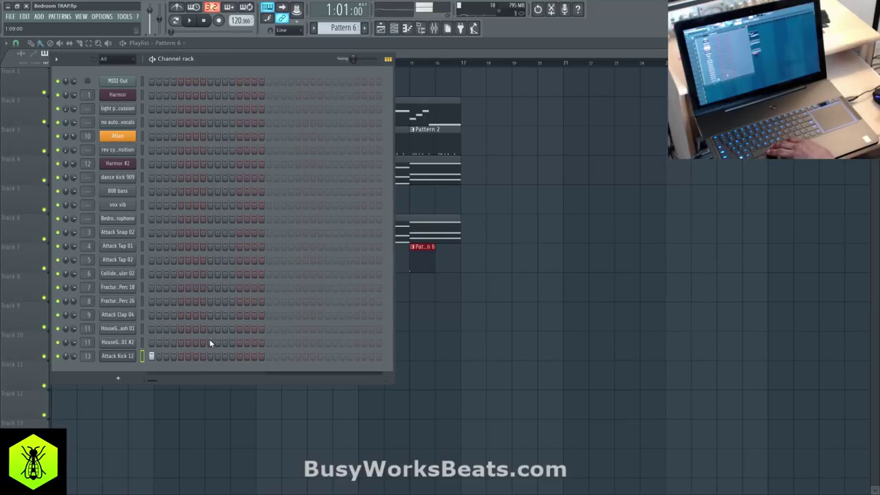
{"action": "key", "text": "space"}
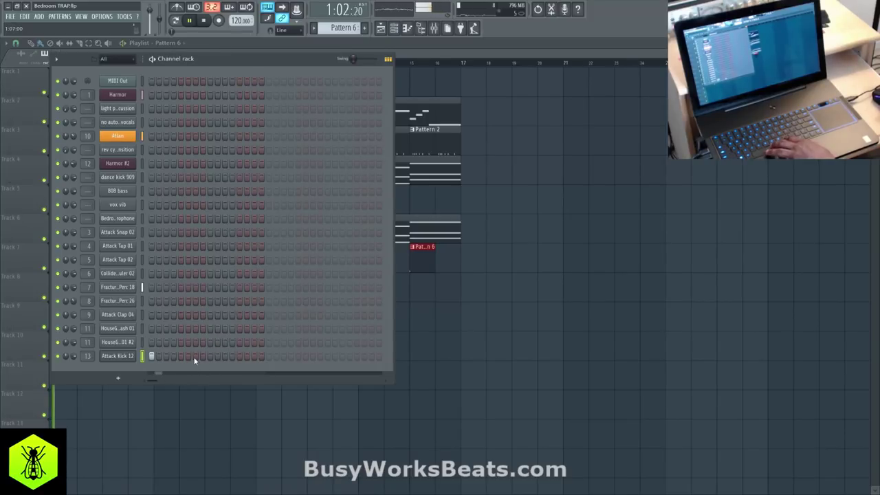
{"action": "left_click", "coordinate": [195, 356]}
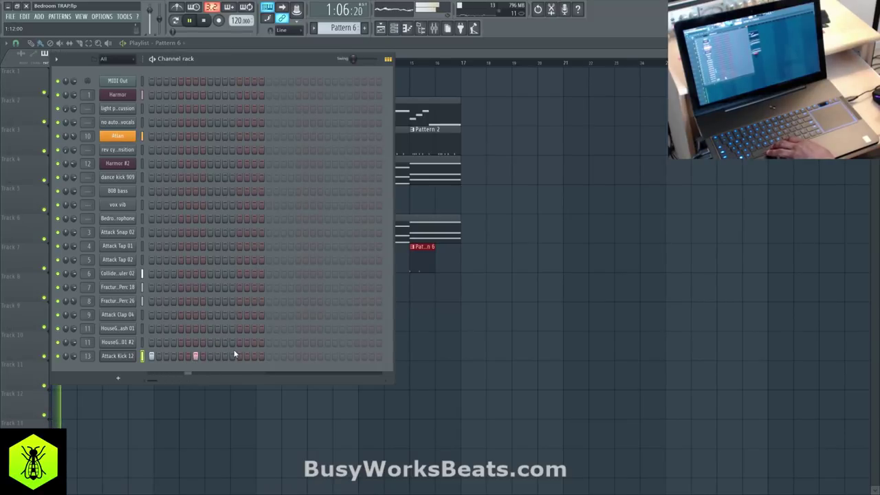
{"action": "left_click", "coordinate": [312, 356]}
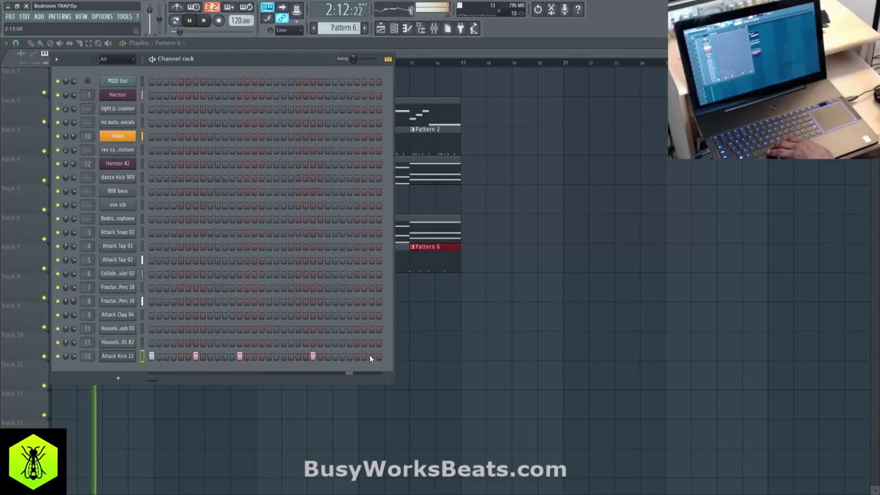
{"action": "left_click", "coordinate": [463, 323]}
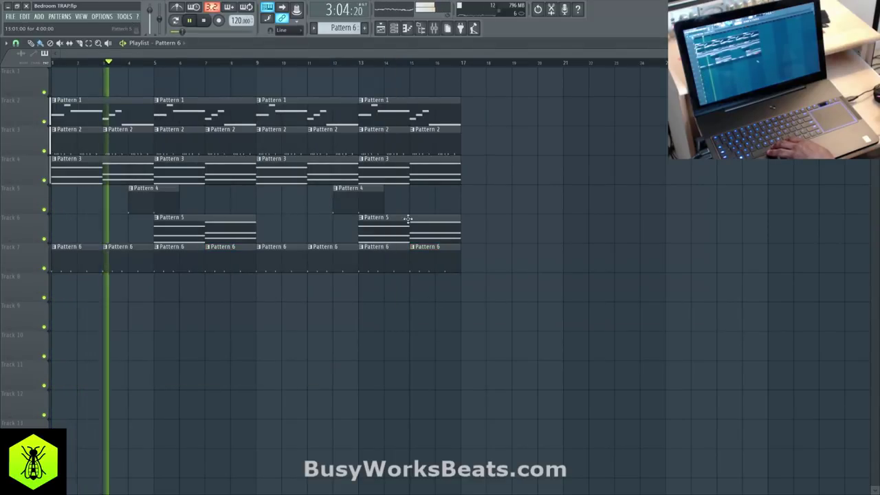
Check the kick's channel and its mixer track, Insert 13, during song playback.
{"action": "left_click", "coordinate": [395, 28]}
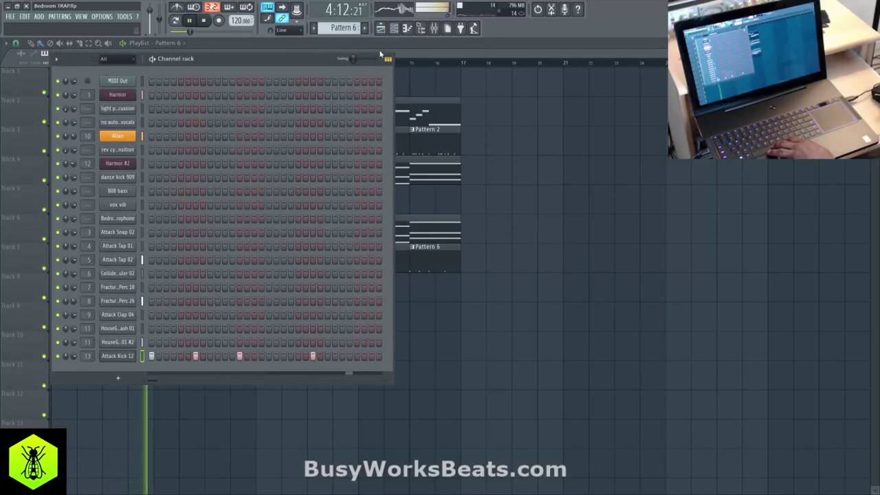
{"action": "left_click", "coordinate": [434, 29]}
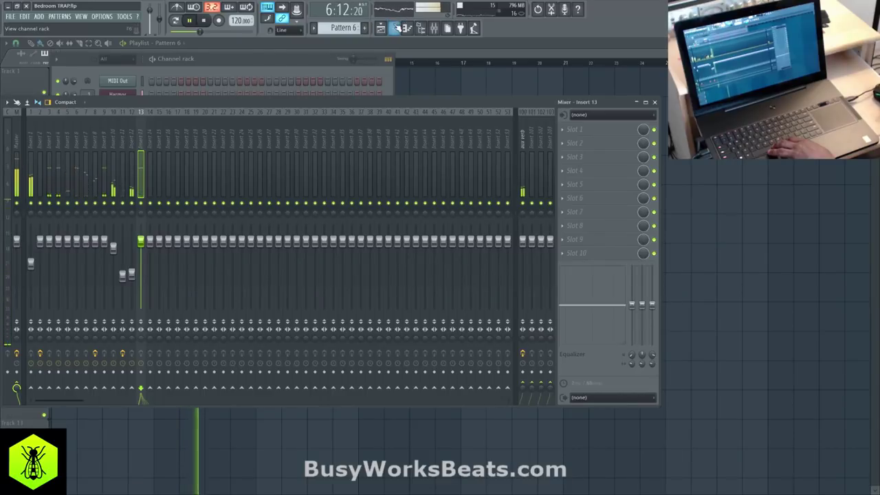
{"action": "left_click", "coordinate": [421, 29]}
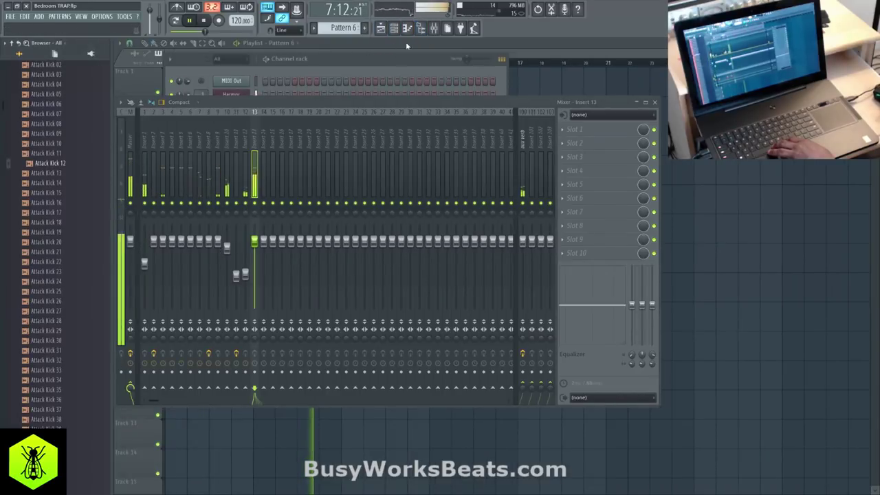
{"action": "left_click", "coordinate": [420, 29]}
{"action": "left_click", "coordinate": [297, 61]}
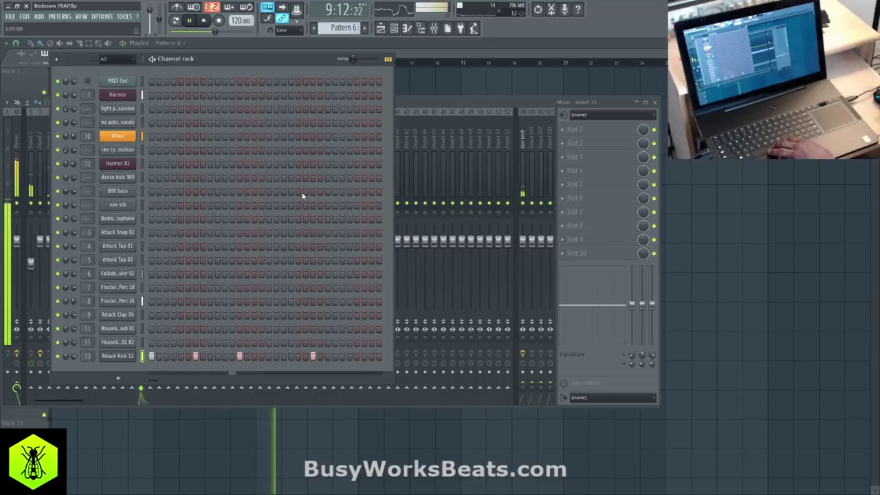
Stop playback and delete the Pattern 1 clips at bars 9 and 13 on Track 2.
{"action": "key", "text": "F12"}
{"action": "key", "text": "space"}
{"action": "right_click", "coordinate": [330, 110]}
{"action": "right_click", "coordinate": [382, 106]}
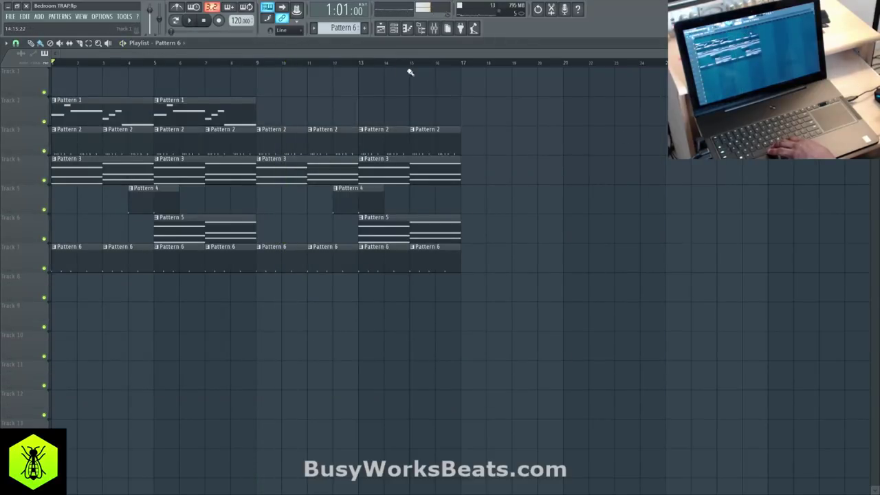
Browse the kick sample list for another kick while replaying the song from the beginning.
{"action": "left_click", "coordinate": [395, 29]}
{"action": "key", "text": "space"}
{"action": "left_click", "coordinate": [424, 28]}
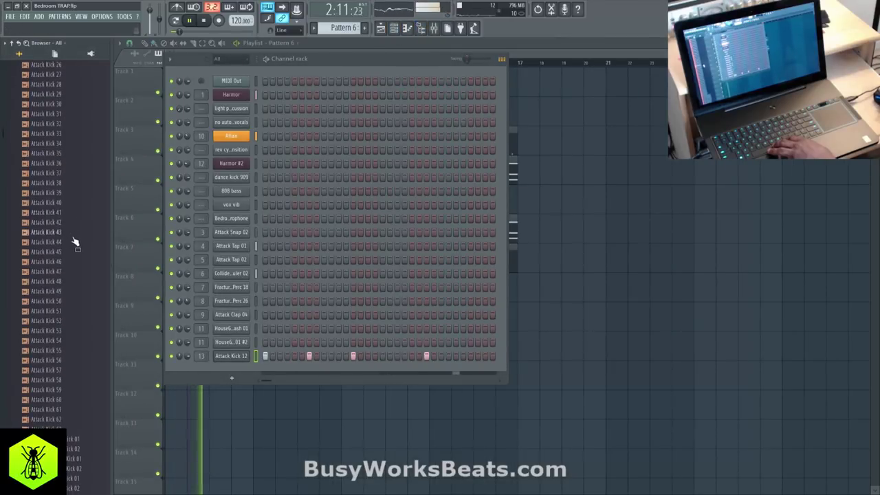
{"action": "scroll", "coordinate": [74, 229], "scroll_direction": "up", "scroll_amount": 6}
{"action": "scroll", "coordinate": [74, 232], "scroll_direction": "down", "scroll_amount": 15}
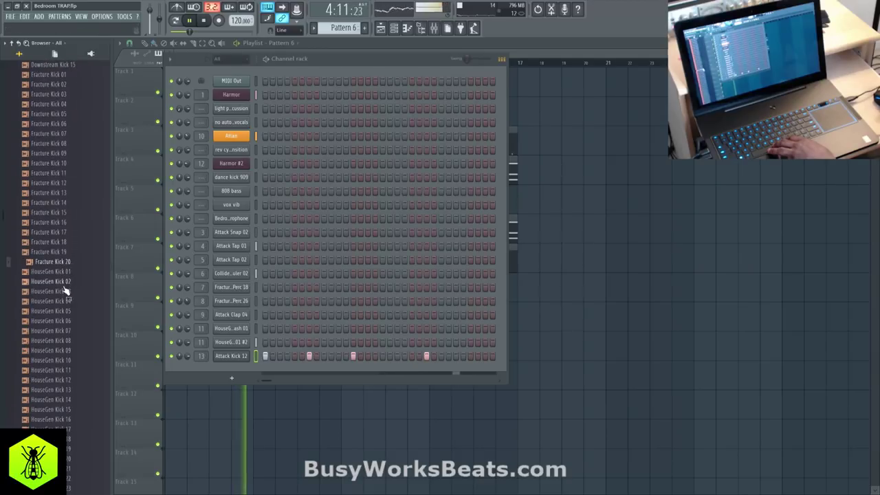
{"action": "scroll", "coordinate": [66, 279], "scroll_direction": "down", "scroll_amount": 15}
{"action": "key", "text": "space"}
{"action": "scroll", "coordinate": [70, 280], "scroll_direction": "down", "scroll_amount": 15}
{"action": "key", "text": "space"}
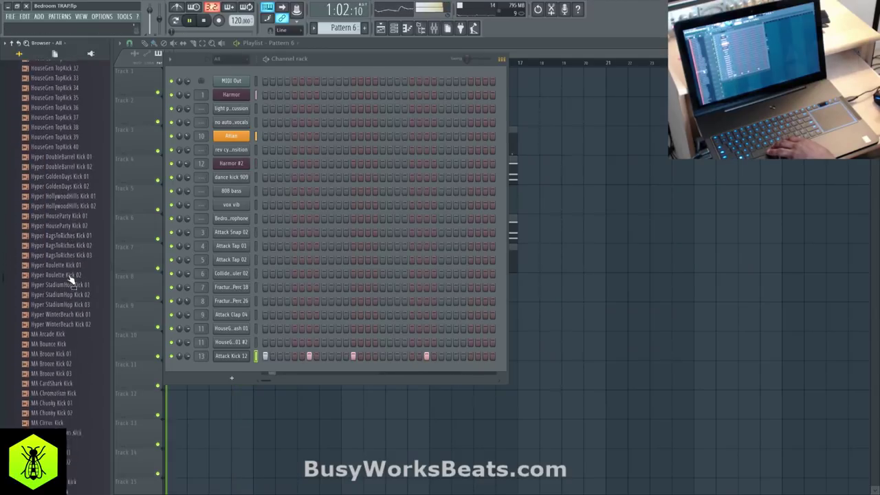
{"action": "scroll", "coordinate": [74, 286], "scroll_direction": "down", "scroll_amount": 7}
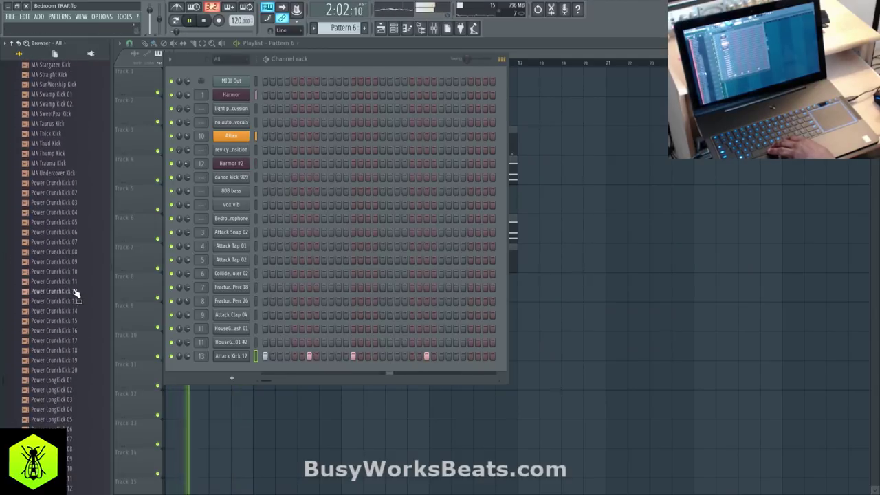
{"action": "scroll", "coordinate": [75, 295], "scroll_direction": "down", "scroll_amount": 14}
Audition samples from the Power ShortKick and Power LongKick series to find a second kick.
{"action": "left_click", "coordinate": [69, 214]}
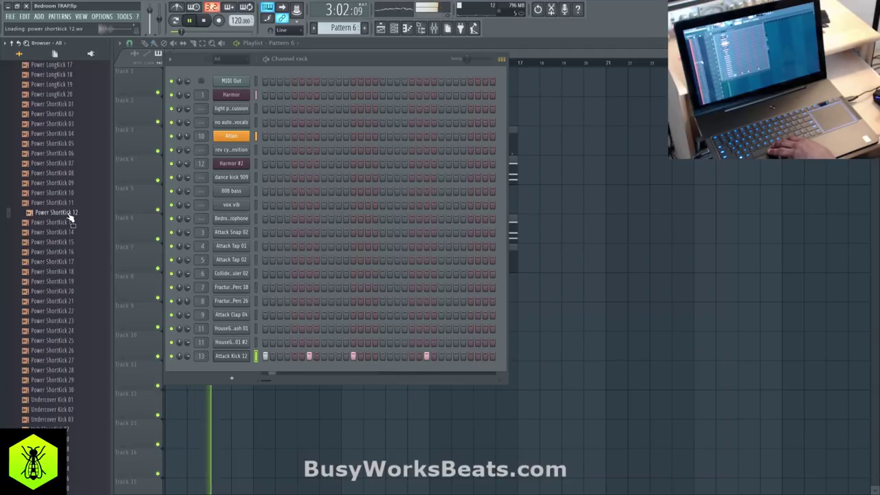
{"action": "scroll", "coordinate": [63, 199], "scroll_direction": "up", "scroll_amount": 4}
{"action": "scroll", "coordinate": [62, 197], "scroll_direction": "up", "scroll_amount": 2}
{"action": "left_click", "coordinate": [62, 195]}
{"action": "left_click", "coordinate": [61, 185]}
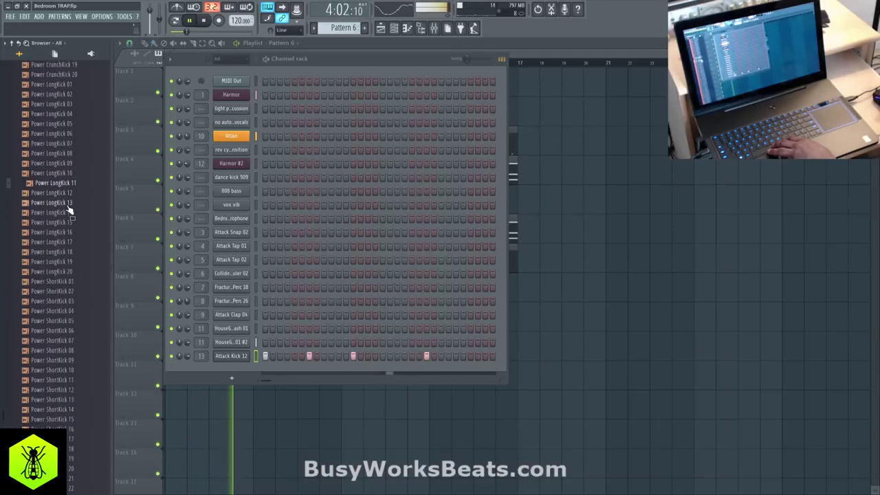
{"action": "left_click", "coordinate": [68, 213]}
{"action": "left_click", "coordinate": [70, 164]}
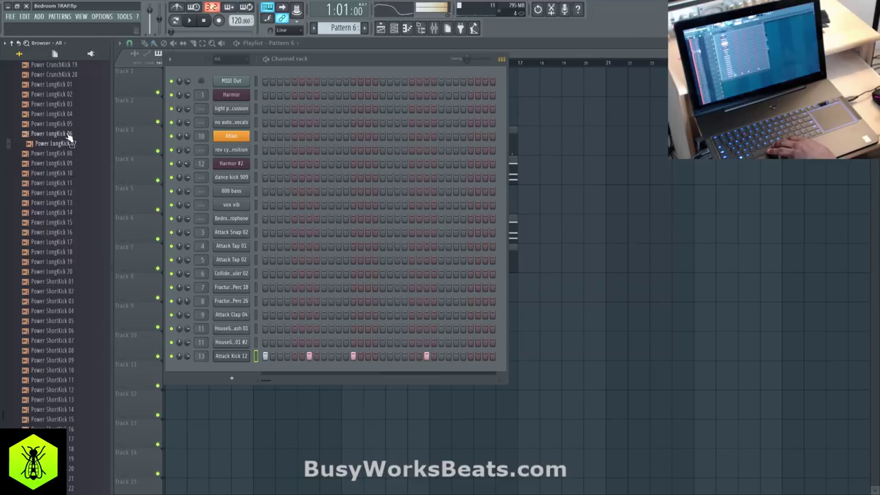
Load the Power LongKick 06 sample into a new channel routed to mixer track 14.
{"action": "right_click", "coordinate": [68, 140]}
{"action": "left_click", "coordinate": [77, 143]}
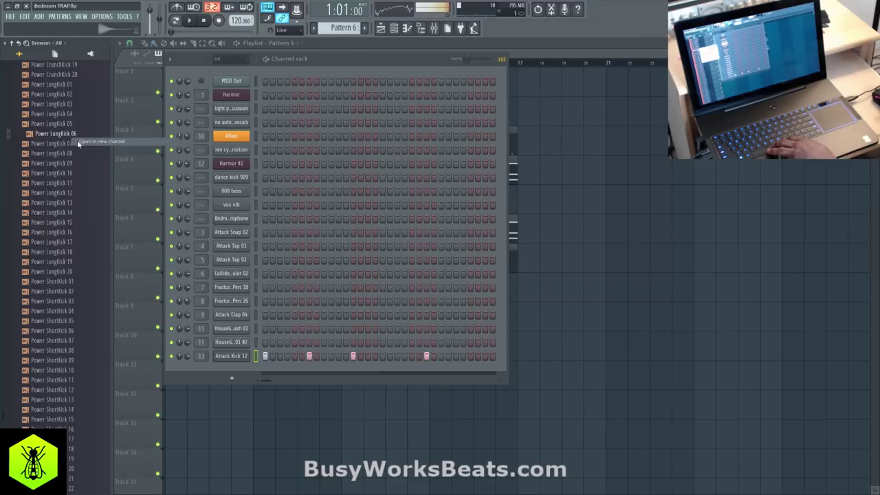
{"action": "left_click", "coordinate": [428, 124]}
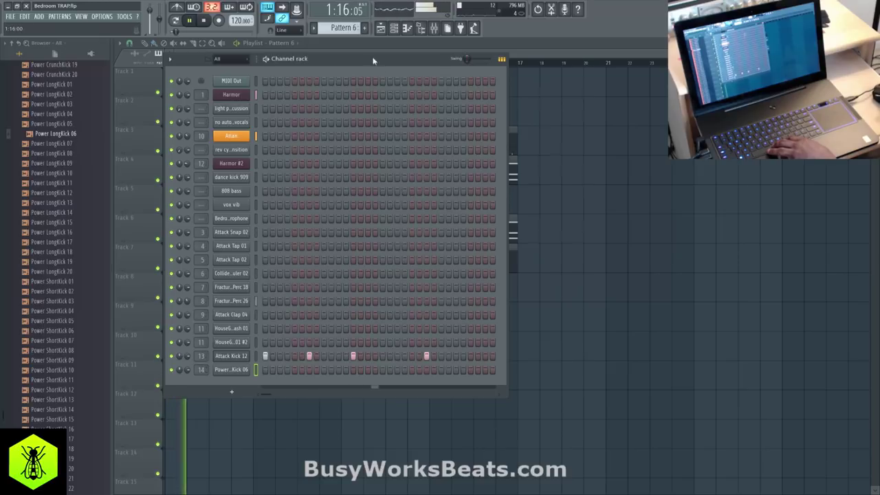
Stop playback and delete the Pattern 6 clips from bar 9 onward on Track 7, keeping the Pattern 5 clip at bar 13.
{"action": "key", "text": "F6"}
{"action": "key", "text": "space"}
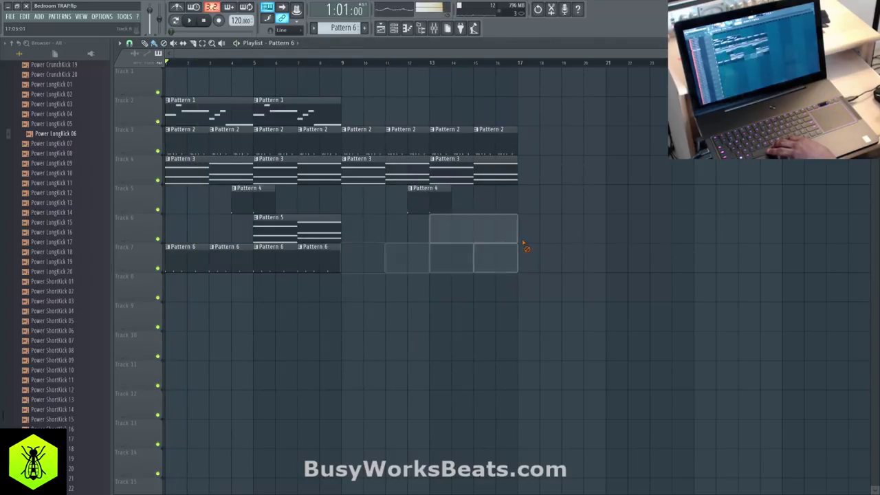
{"action": "key", "text": "ctrl+z"}
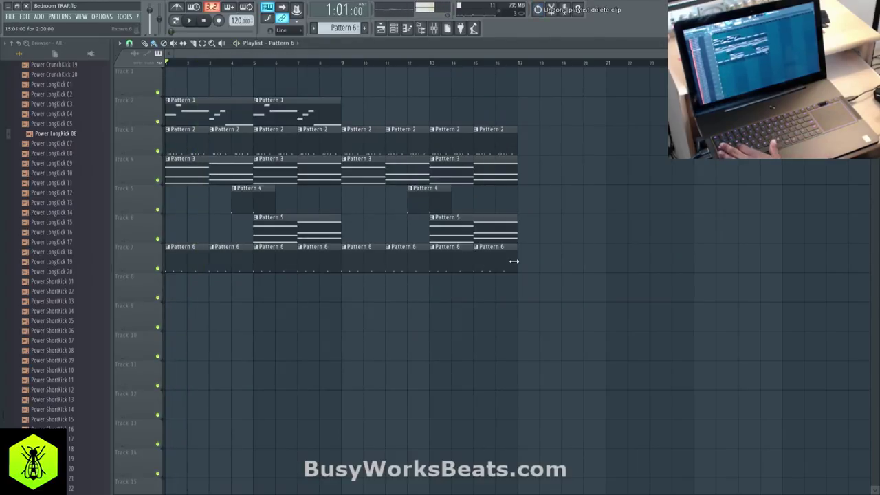
{"action": "right_click", "coordinate": [513, 262]}
{"action": "right_click", "coordinate": [452, 263]}
{"action": "right_click", "coordinate": [407, 263]}
{"action": "right_click", "coordinate": [365, 264]}
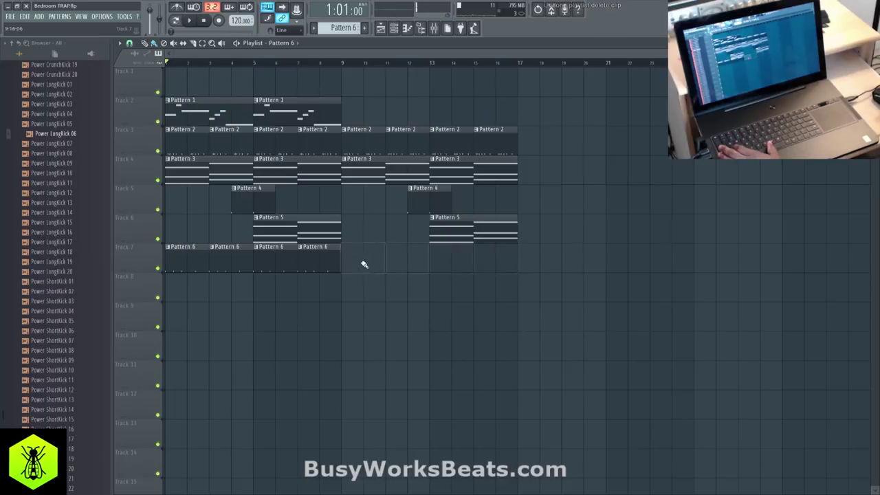
{"action": "key", "text": "Delete"}
Create Pattern 7 with a Power LongKick 06 hit on step 1, place it at bar 9 on Track 8, and play from there.
{"action": "left_click", "coordinate": [394, 28]}
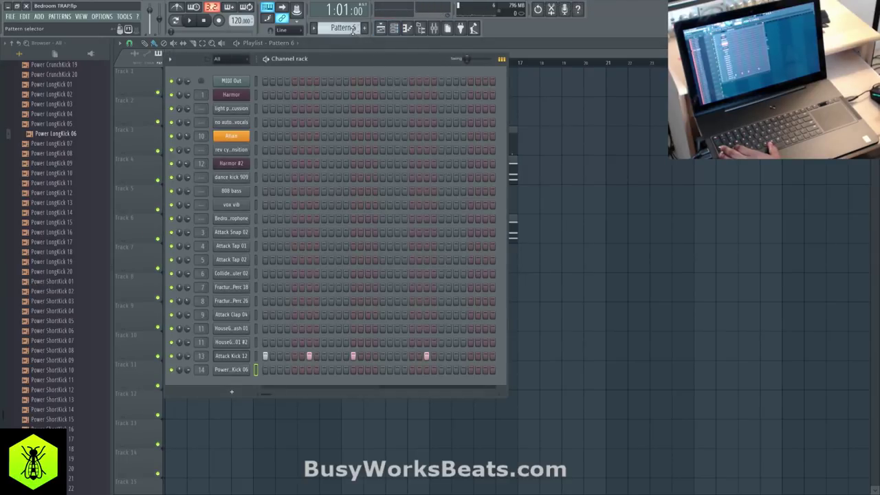
{"action": "key", "text": "F4"}
{"action": "key", "text": "F6"}
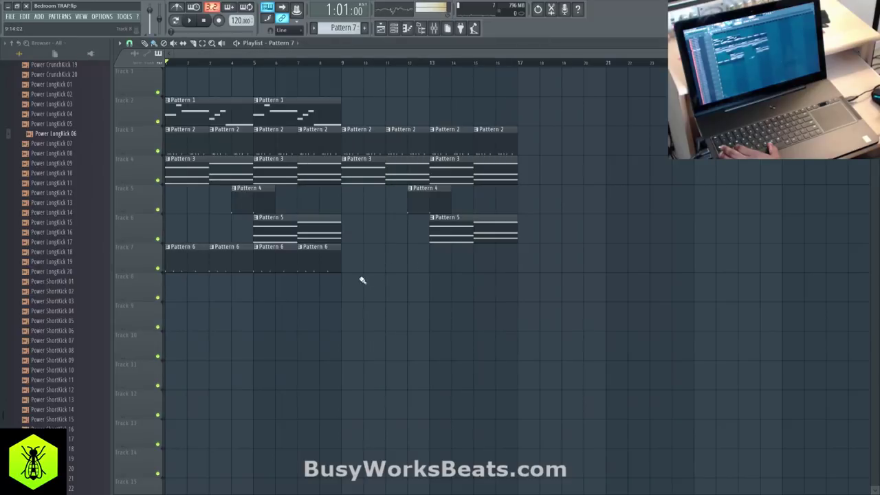
{"action": "left_click", "coordinate": [343, 64]}
{"action": "key", "text": "space"}
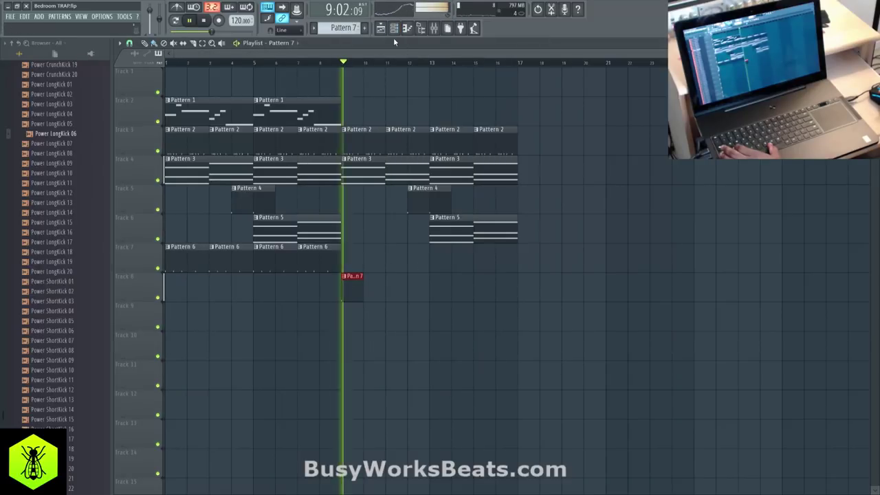
Add Power LongKick 06 hits on steps 19 and 22 of Pattern 7 while the song plays.
{"action": "left_click", "coordinate": [394, 28]}
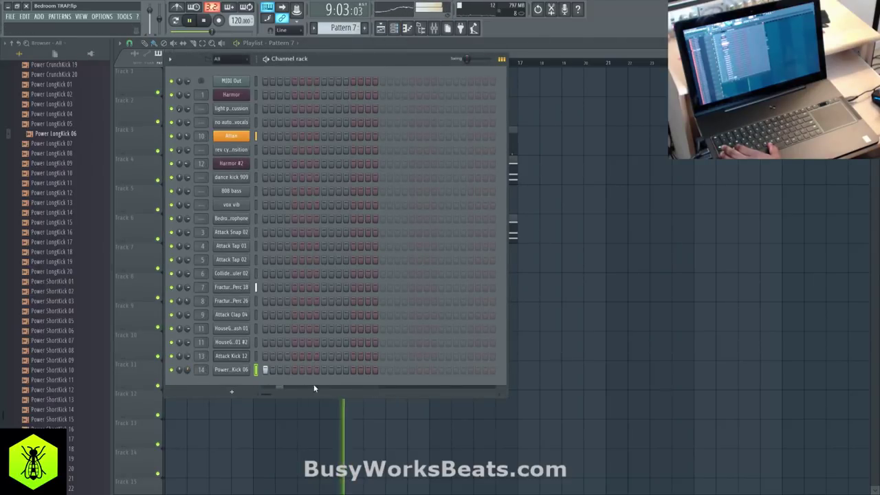
{"action": "left_click", "coordinate": [397, 370]}
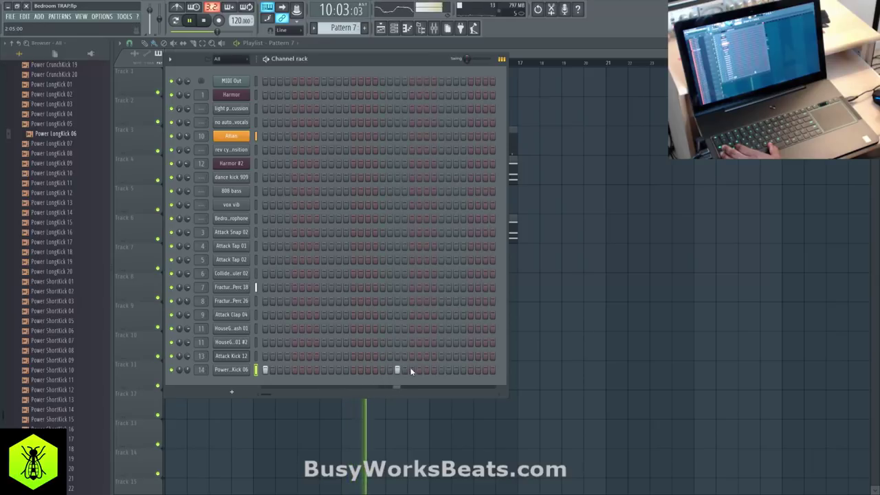
{"action": "key", "text": "F6"}
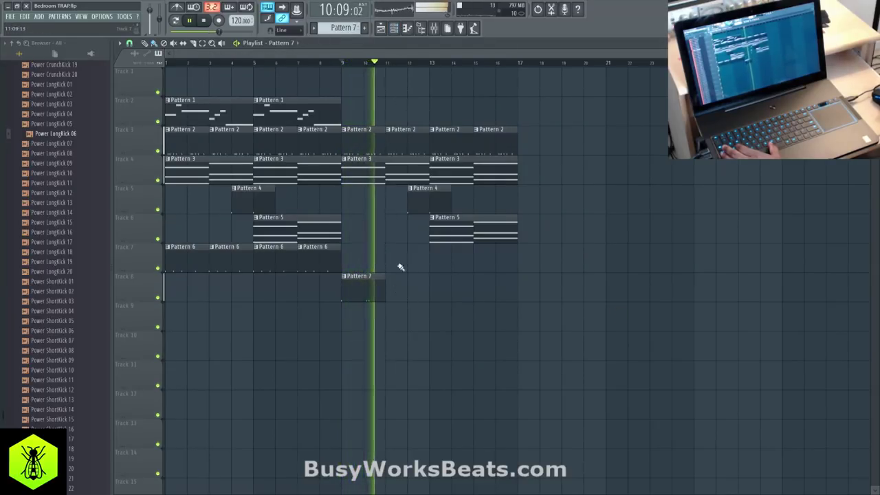
{"action": "key", "text": "F6"}
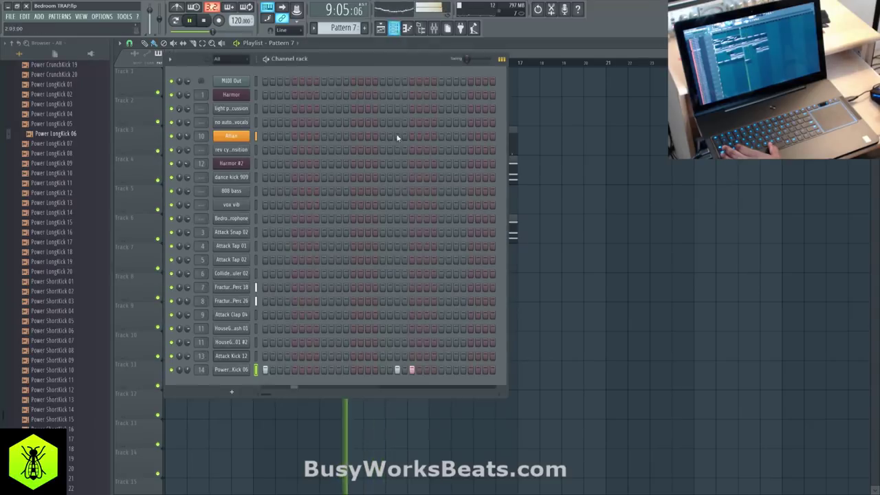
{"action": "left_click", "coordinate": [414, 370]}
{"action": "right_click", "coordinate": [413, 370]}
{"action": "left_click", "coordinate": [397, 369]}
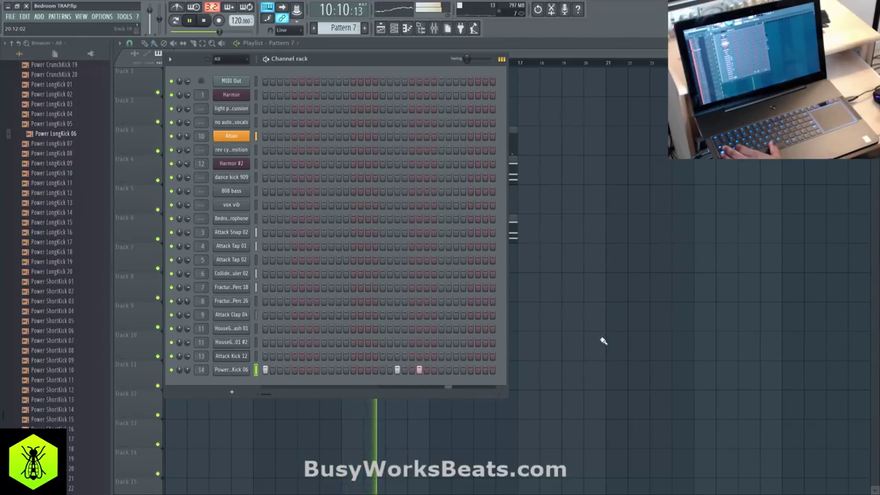
Repeat the Pattern 7 clip at bars 11, 13 and 15 on Track 8.
{"action": "key", "text": "F6"}
{"action": "left_click_drag", "start_coordinate": [395, 283], "coordinate": [501, 277]}
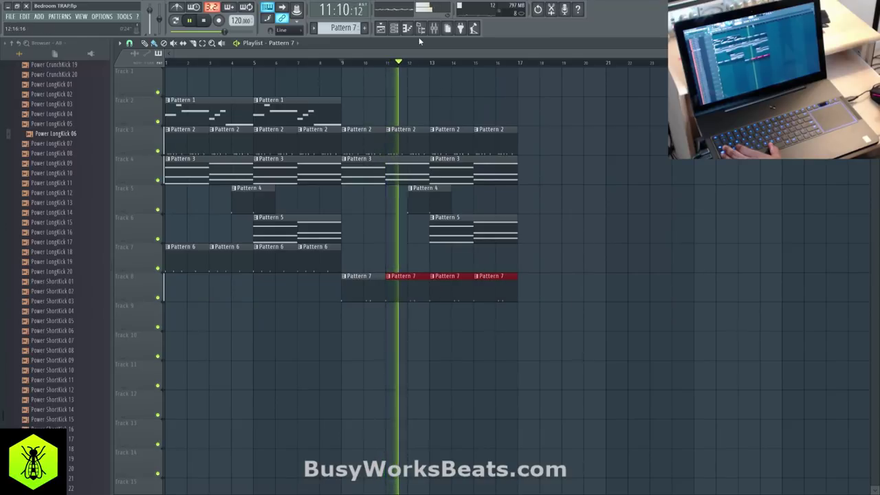
{"action": "key", "text": "F6"}
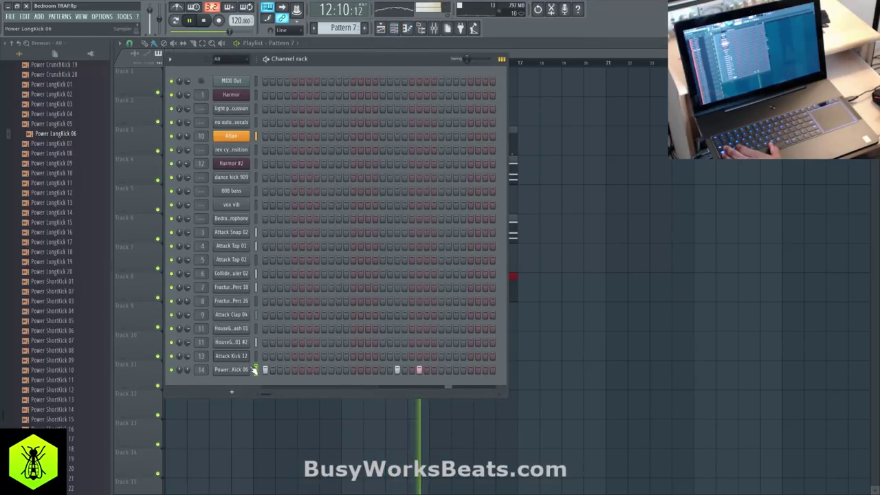
{"action": "key", "text": "F6"}
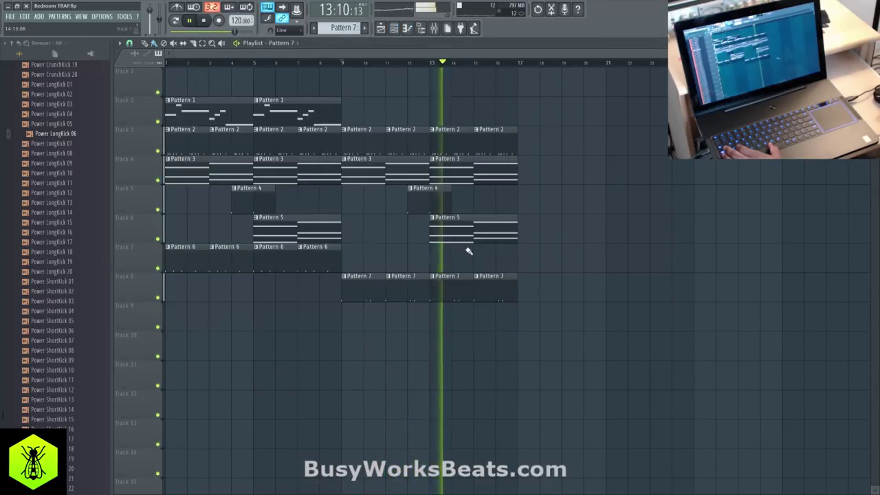
Rearrange the Power LongKick 06 hits in Pattern 7 to steps 1, 15 and 21.
{"action": "key", "text": "F6"}
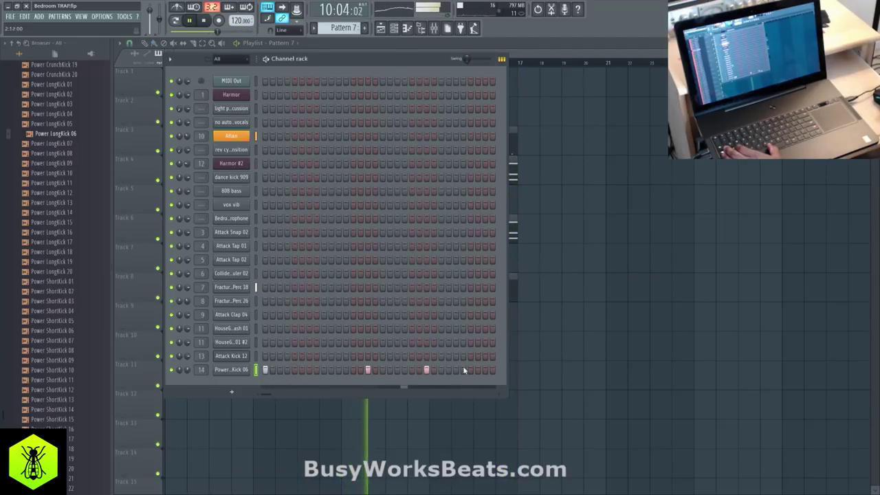
{"action": "left_click", "coordinate": [426, 370]}
{"action": "left_click", "coordinate": [412, 370]}
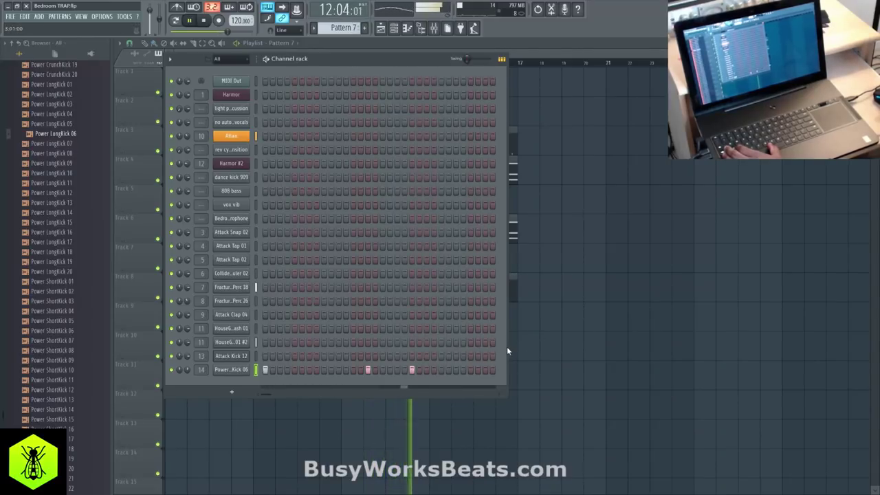
Make the Pattern 2 clip at bar 9 on Track 3 unique and replace the clips at bars 11, 13 and 15 with the copy.
{"action": "key", "text": "F6"}
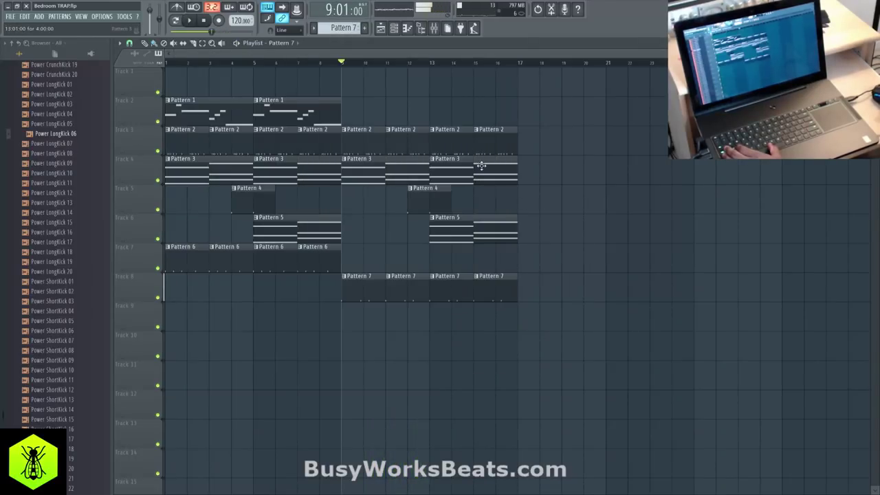
{"action": "left_click", "coordinate": [344, 129]}
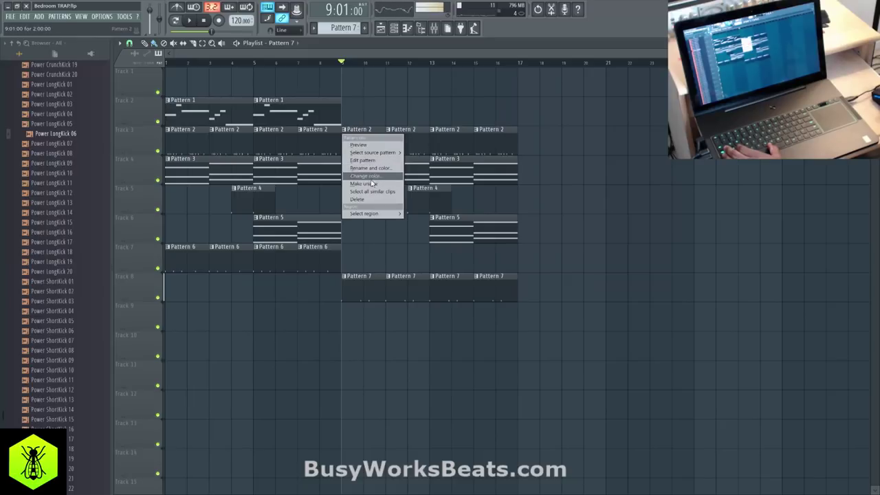
{"action": "left_click", "coordinate": [372, 183]}
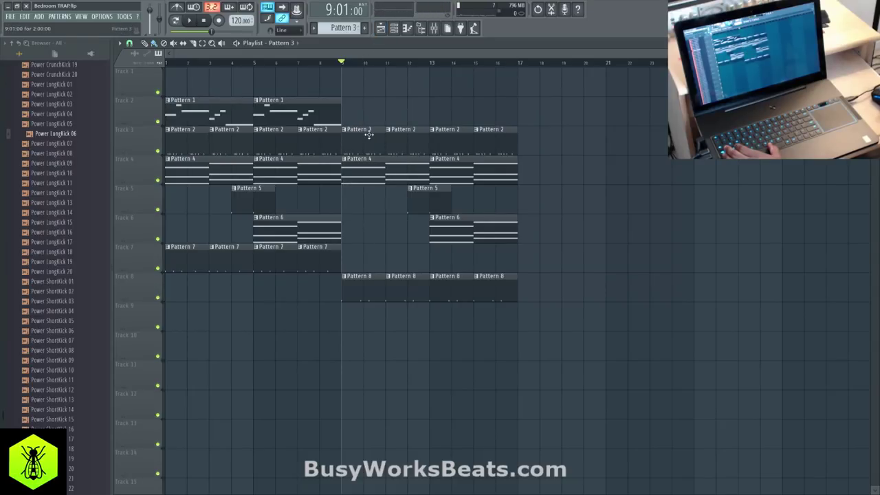
{"action": "mouse_move", "coordinate": [369, 135]}
{"action": "left_mouse_down"}
{"action": "mouse_move", "coordinate": [481, 144]}
{"action": "mouse_move", "coordinate": [471, 124]}
{"action": "left_mouse_up"}
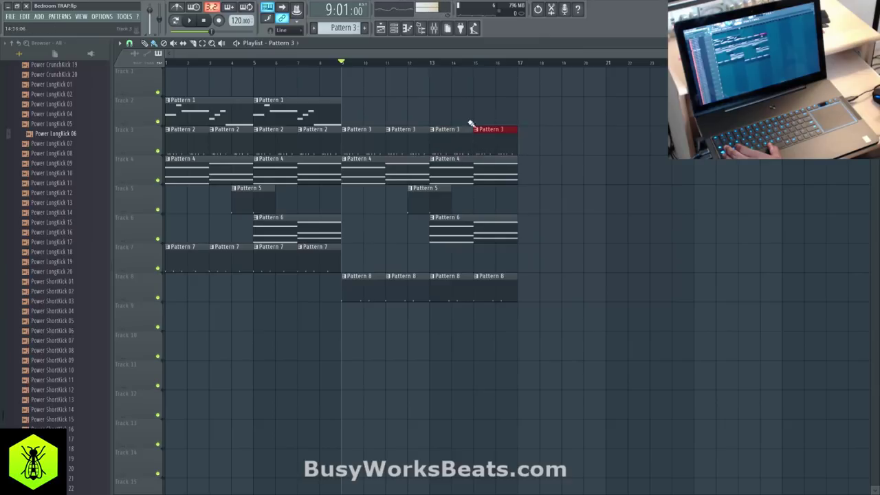
Remove the hits on steps 7 and 23 of the mixer track 6 percussion channel in Pattern 3, keeping the Attack Clap 04 hits.
{"action": "left_click", "coordinate": [395, 28]}
{"action": "key", "text": "space"}
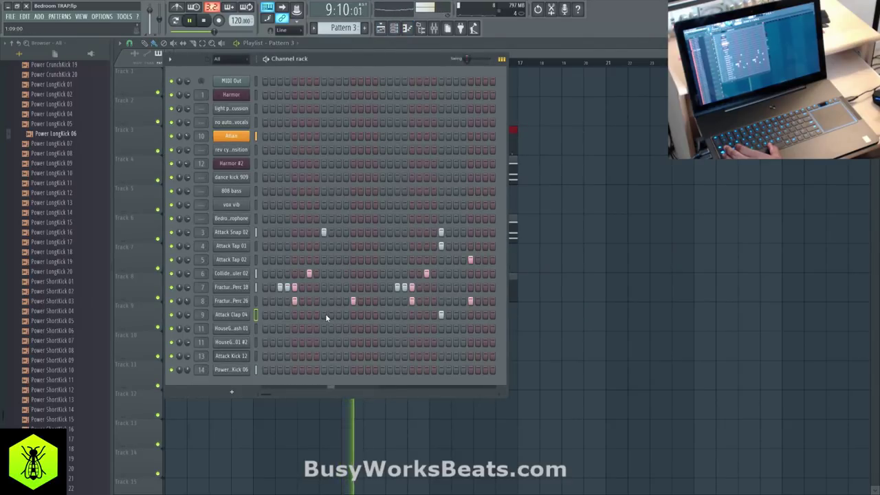
{"action": "key", "text": "ctrl+z"}
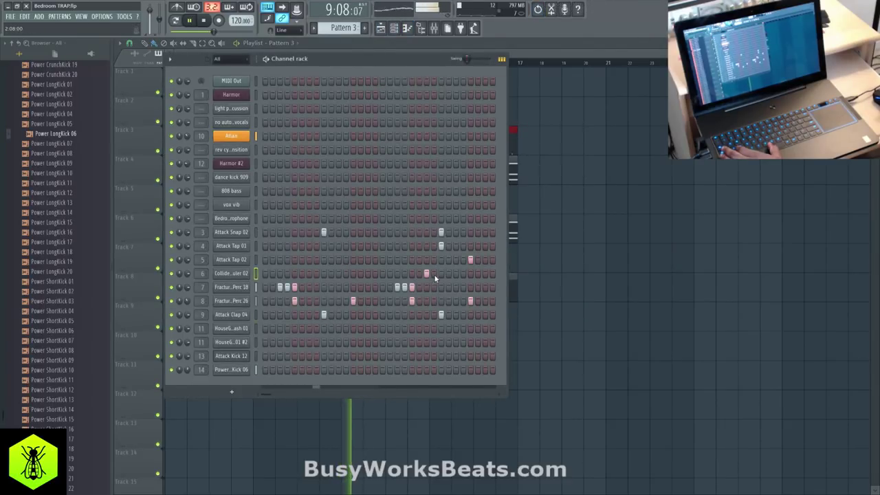
{"action": "right_click", "coordinate": [427, 274]}
{"action": "right_click", "coordinate": [602, 283]}
Switch to Pattern 8 and replay the song from bar 9 with the playlist in view.
{"action": "left_click", "coordinate": [395, 28]}
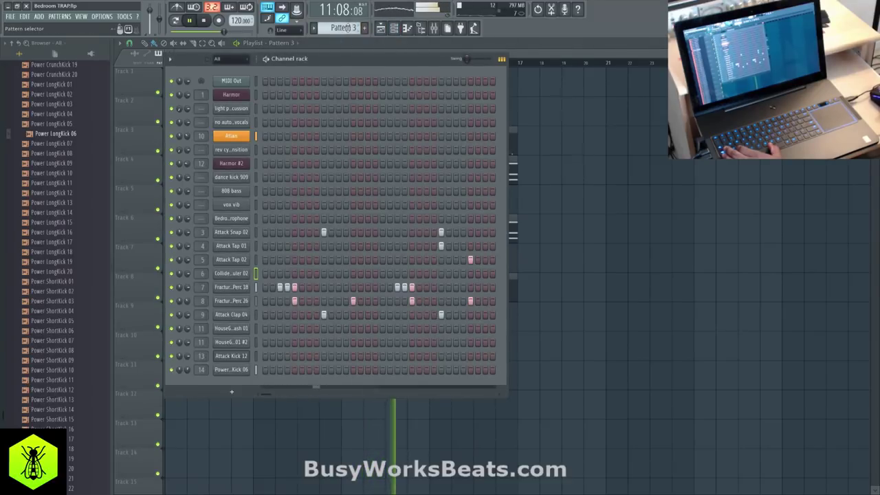
{"action": "scroll", "coordinate": [345, 27], "scroll_direction": "down", "scroll_amount": 5}
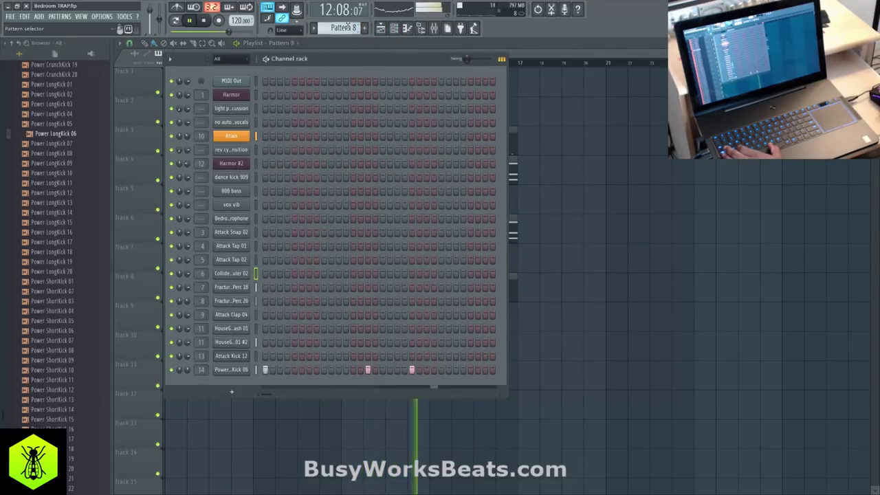
{"action": "key", "text": "space"}
{"action": "key", "text": "space"}
{"action": "right_click", "coordinate": [621, 227]}
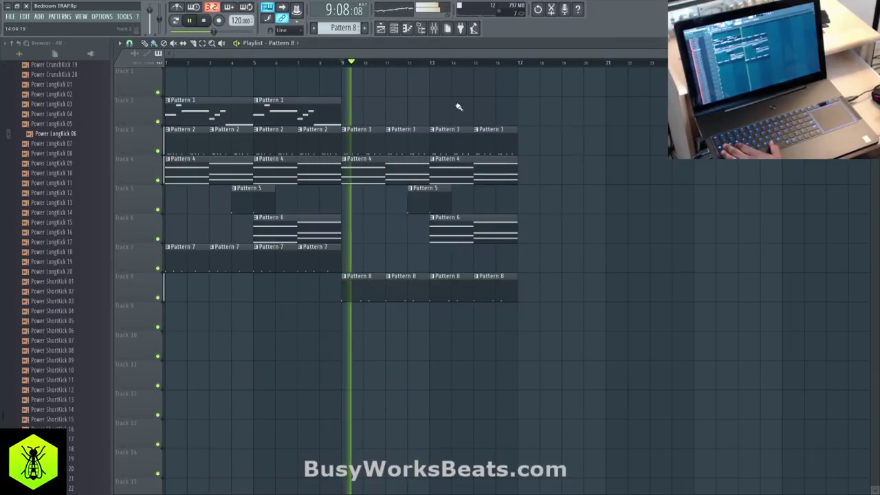
Add Fruity Blood Overdrive to Slot 1 of mixer track Insert 14 and lower its PostGain to about -0.54.
{"action": "left_click", "coordinate": [435, 30]}
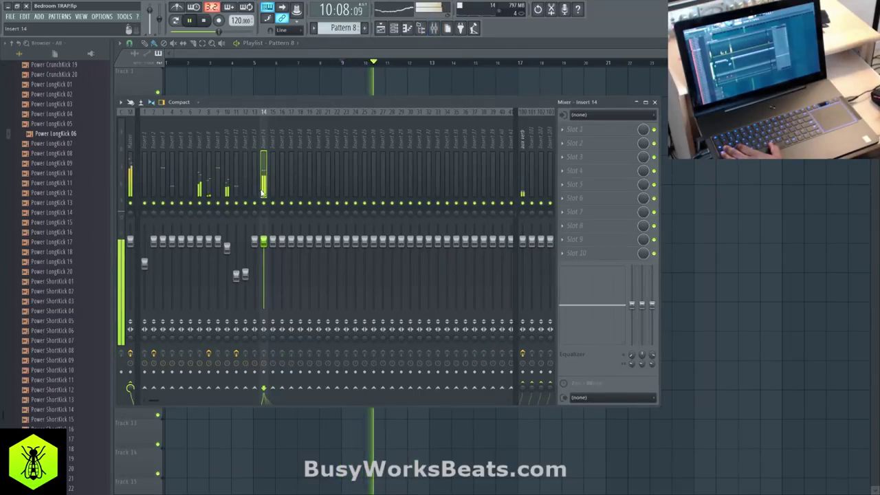
{"action": "left_click", "coordinate": [571, 133]}
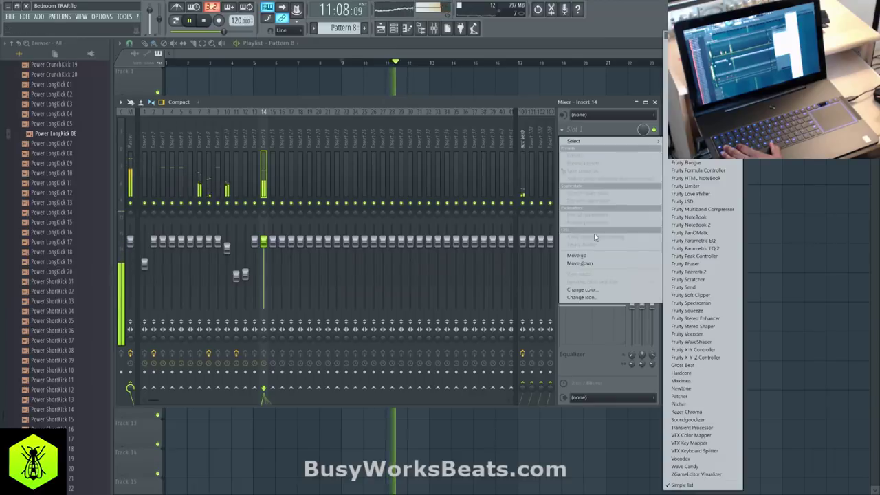
{"action": "mouse_move", "coordinate": [607, 147]}
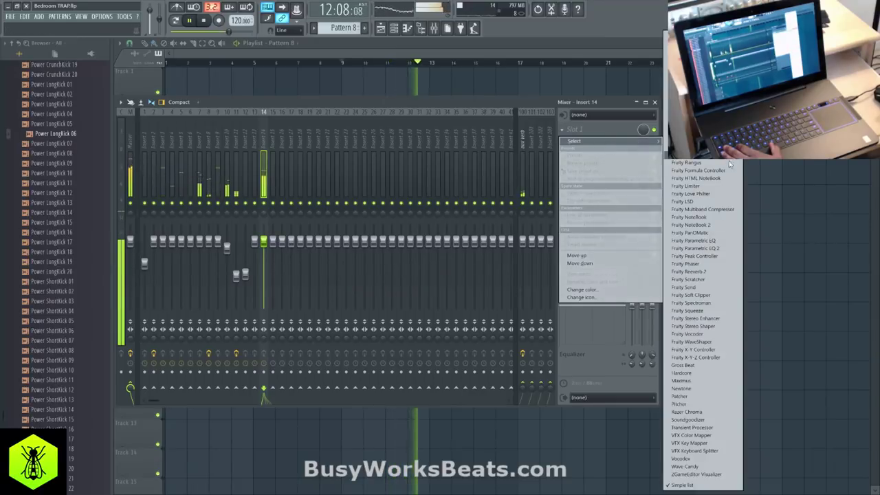
{"action": "left_click", "coordinate": [694, 92]}
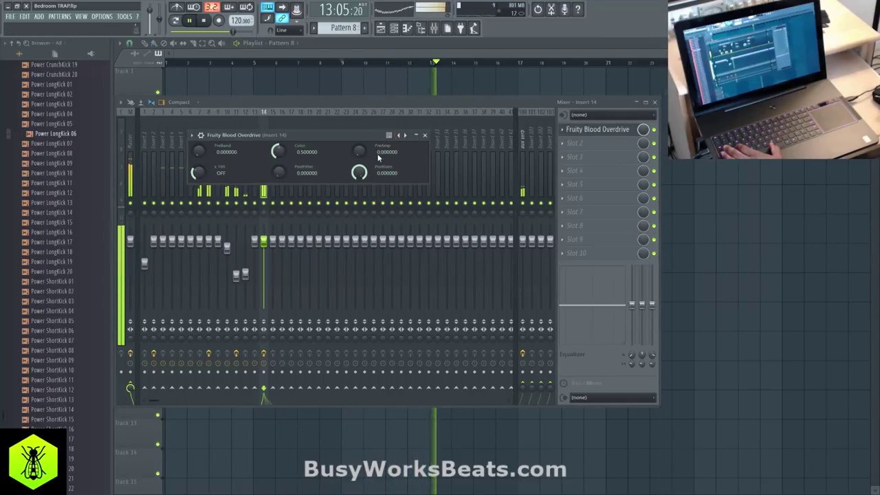
{"action": "left_click_drag", "start_coordinate": [359, 172], "coordinate": [359, 206]}
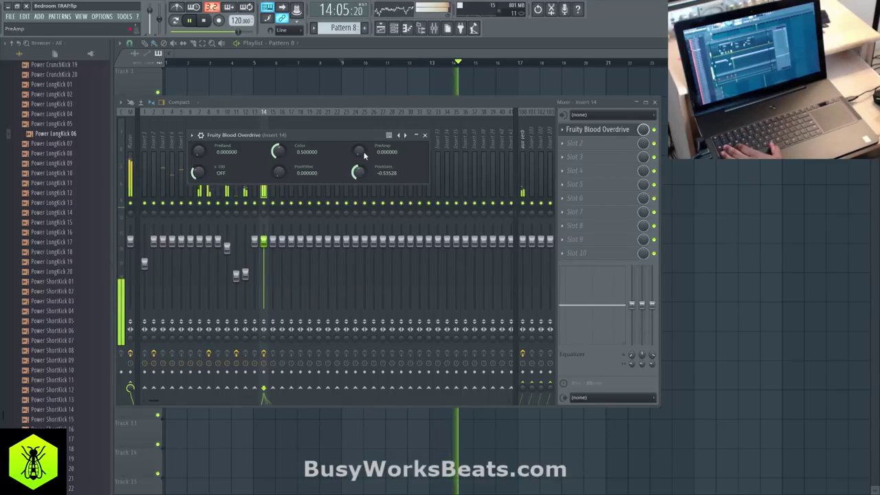
Set the Fruity Blood Overdrive on Insert 14 to a PreAmp of about 0.69 and a PostGain of about -0.64 while replaying.
{"action": "left_click_drag", "start_coordinate": [361, 152], "coordinate": [361, 110]}
{"action": "left_click_drag", "start_coordinate": [359, 177], "coordinate": [359, 187]}
{"action": "left_click_drag", "start_coordinate": [360, 154], "coordinate": [359, 174]}
{"action": "key", "text": "space"}
{"action": "key", "text": "space"}
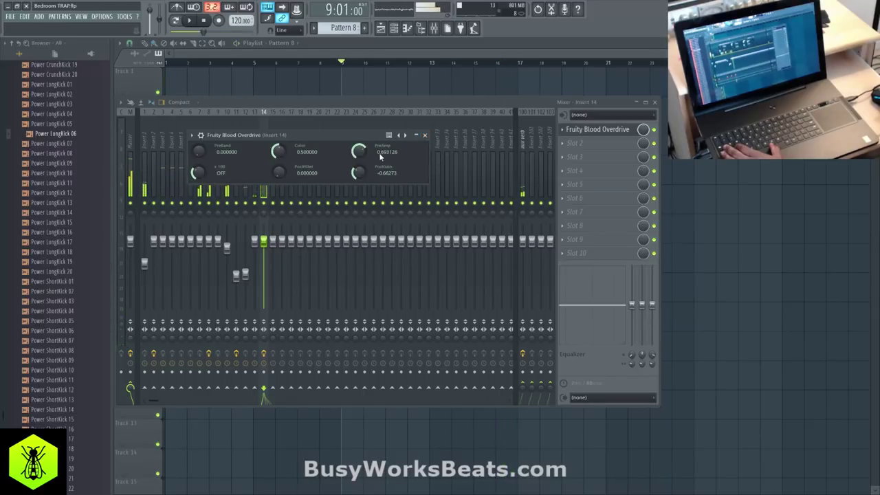
{"action": "left_click_drag", "start_coordinate": [358, 176], "coordinate": [359, 175]}
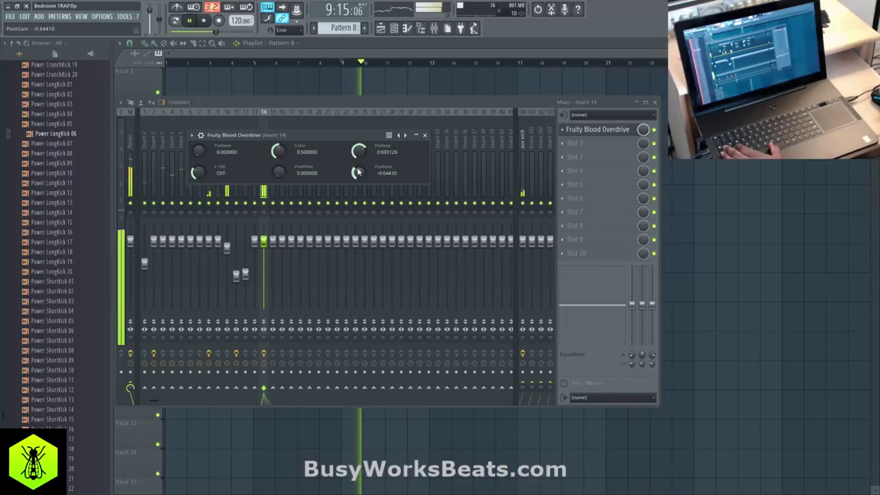
{"action": "key", "text": "space"}
Remove Fruity Blood Overdrive from Slot 1 of Insert 14 and replay the song from bar 9 with the playlist in view.
{"action": "left_click", "coordinate": [562, 130]}
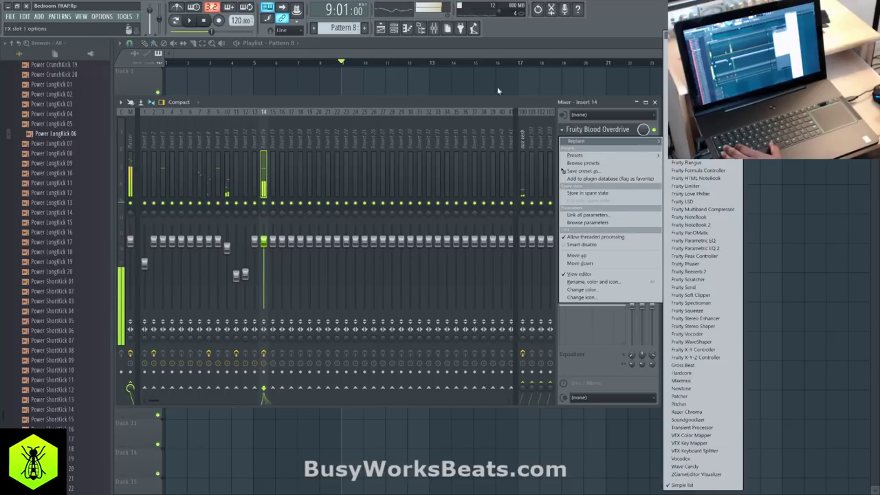
{"action": "left_click", "coordinate": [679, 35]}
{"action": "left_click", "coordinate": [655, 102]}
{"action": "key", "text": "space"}
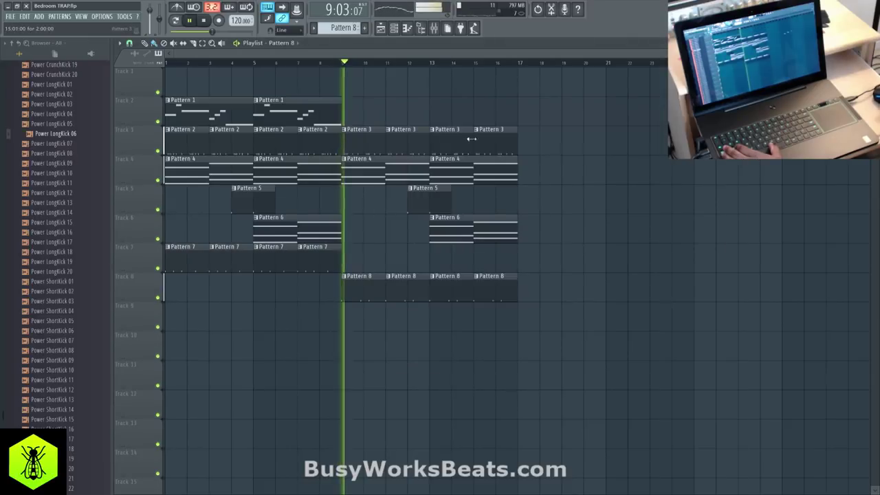
Show the channel rack and switch the sample browser from the Kicks to the Snares folder of Drums (ModeAudio).
{"action": "left_click", "coordinate": [397, 30]}
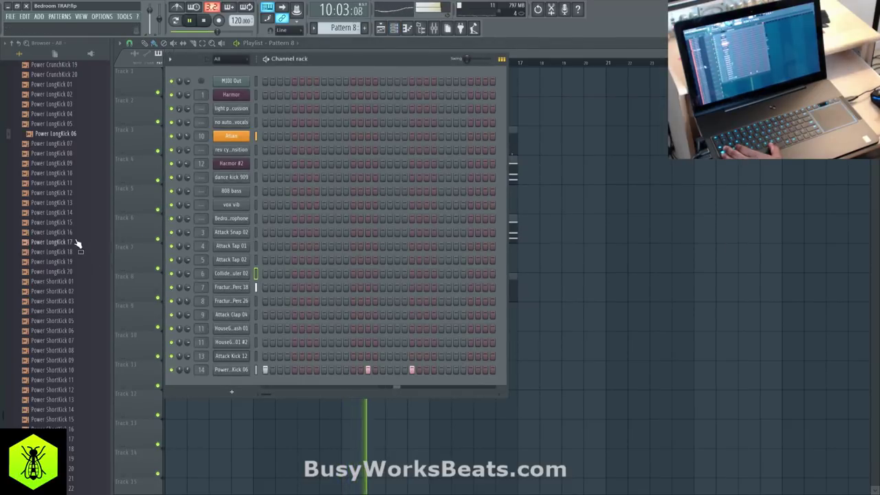
{"action": "scroll", "coordinate": [78, 234], "scroll_direction": "up", "scroll_amount": 15}
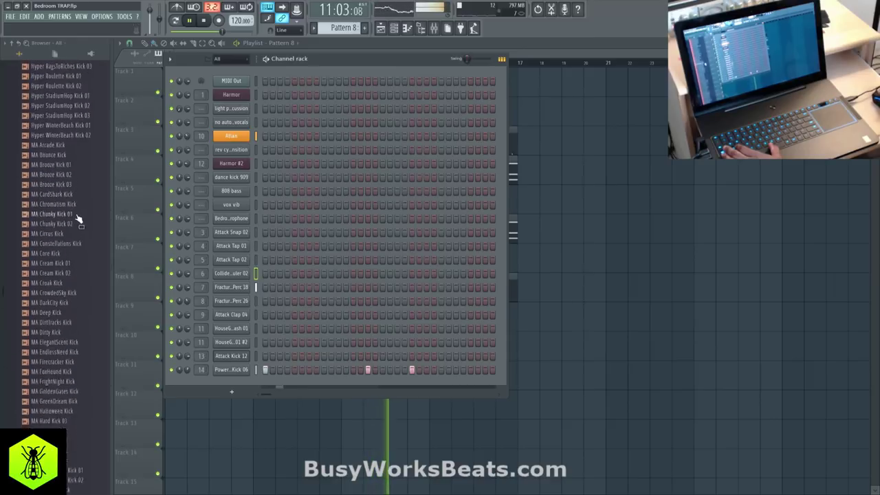
{"action": "scroll", "coordinate": [77, 218], "scroll_direction": "up", "scroll_amount": 20}
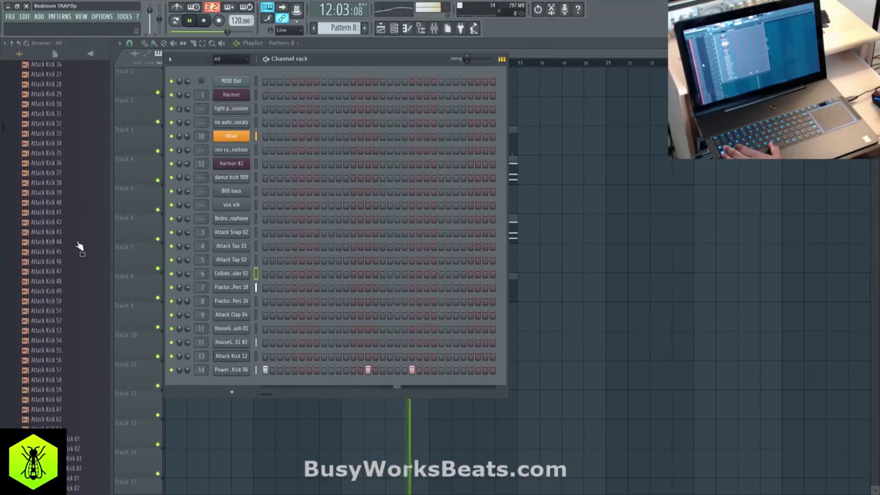
{"action": "scroll", "coordinate": [73, 236], "scroll_direction": "up", "scroll_amount": 15}
{"action": "left_click", "coordinate": [61, 298]}
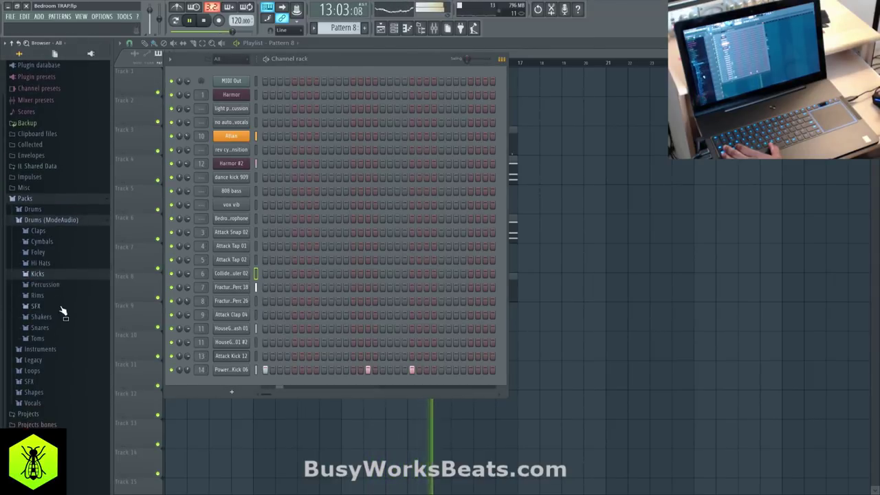
{"action": "left_click", "coordinate": [61, 328]}
{"action": "scroll", "coordinate": [61, 289], "scroll_direction": "down", "scroll_amount": 7}
Audition several snare samples and load Collider Desert Snare 02 into a new channel.
{"action": "left_click", "coordinate": [63, 273]}
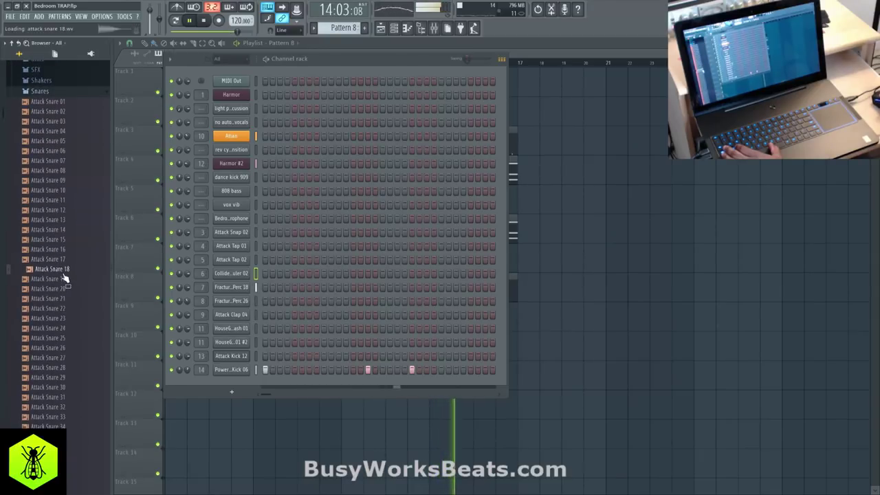
{"action": "left_click", "coordinate": [55, 301]}
{"action": "scroll", "coordinate": [55, 301], "scroll_direction": "down", "scroll_amount": 6}
{"action": "left_click", "coordinate": [55, 301]}
{"action": "left_click", "coordinate": [61, 313]}
{"action": "scroll", "coordinate": [62, 333], "scroll_direction": "down", "scroll_amount": 4}
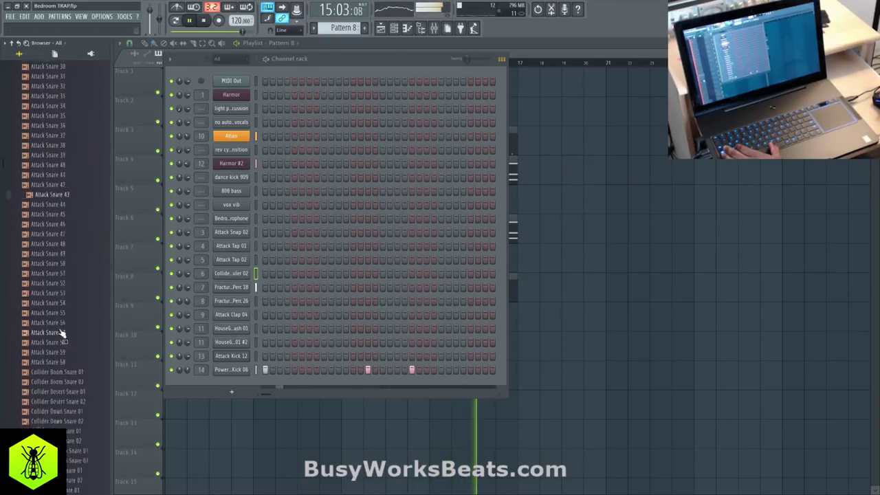
{"action": "scroll", "coordinate": [61, 334], "scroll_direction": "down", "scroll_amount": 2}
{"action": "scroll", "coordinate": [67, 313], "scroll_direction": "down", "scroll_amount": 2}
{"action": "left_click", "coordinate": [66, 308]}
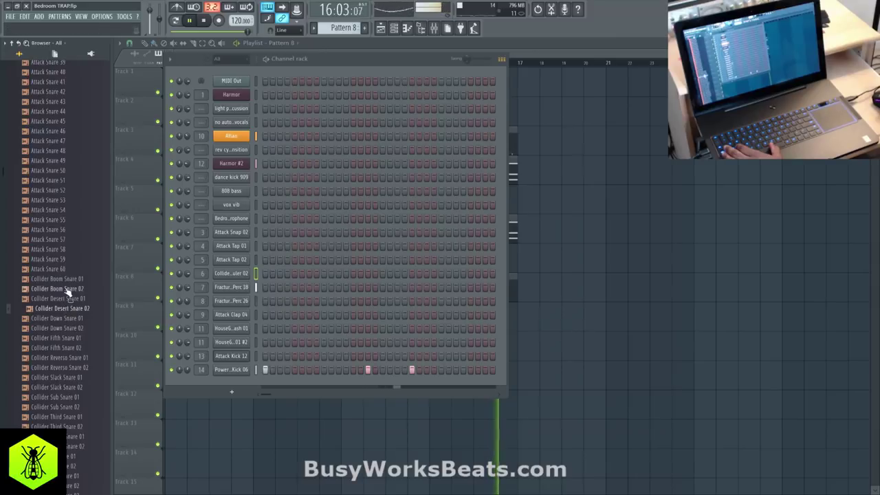
{"action": "right_click", "coordinate": [73, 308]}
{"action": "left_click", "coordinate": [96, 315]}
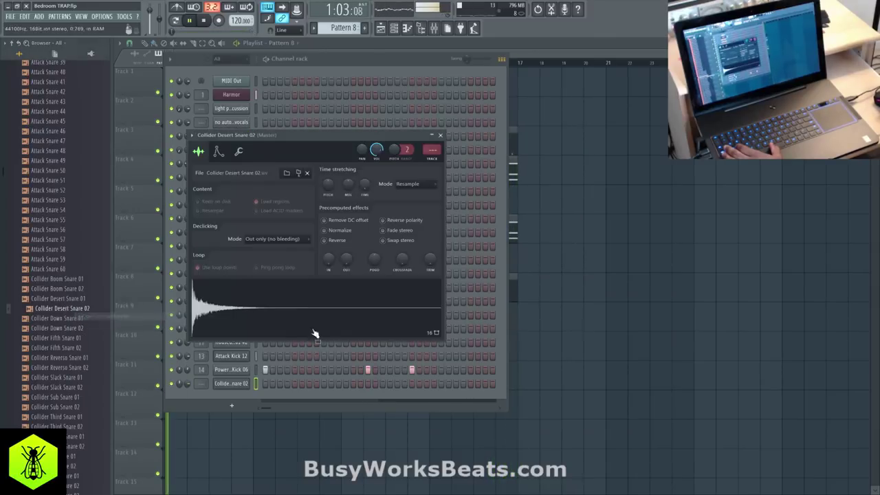
Route the Collider Desert Snare 02 channel to mixer track 15 and add its hits on steps 9 and 25 in Pattern 8.
{"action": "left_click_drag", "start_coordinate": [203, 384], "coordinate": [203, 367]}
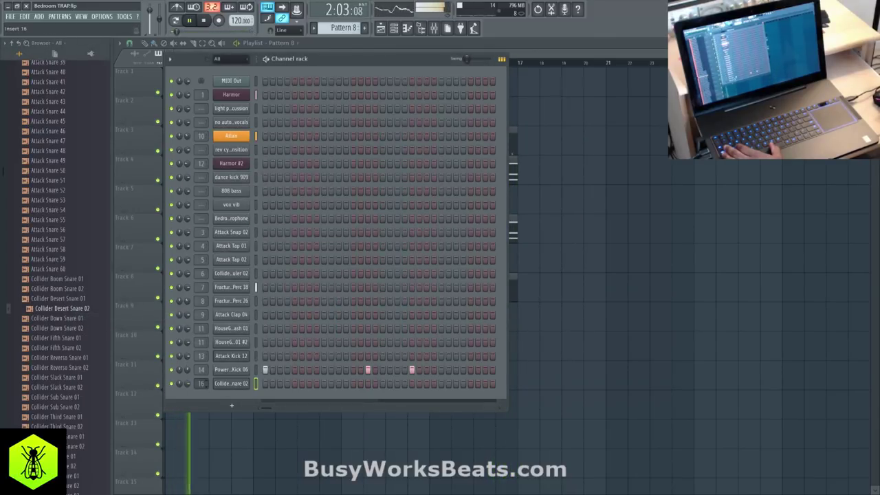
{"action": "left_click", "coordinate": [326, 384]}
{"action": "right_click", "coordinate": [638, 343]}
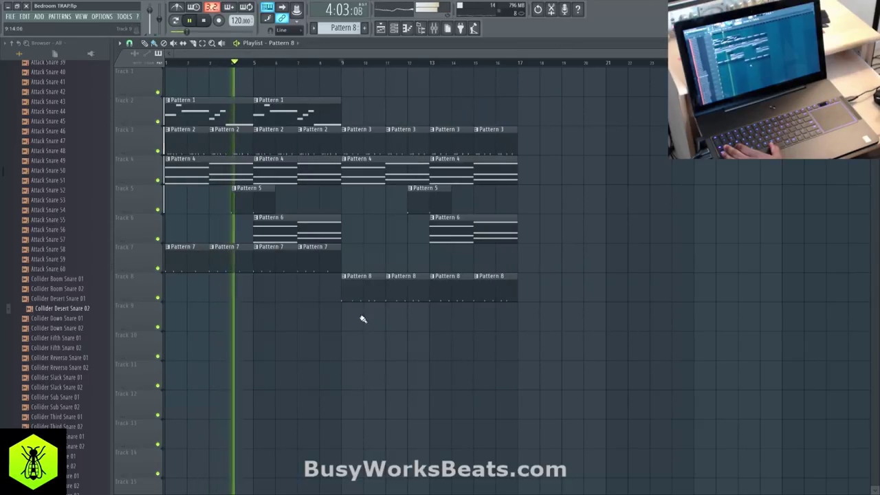
{"action": "key", "text": "ctrl+s"}
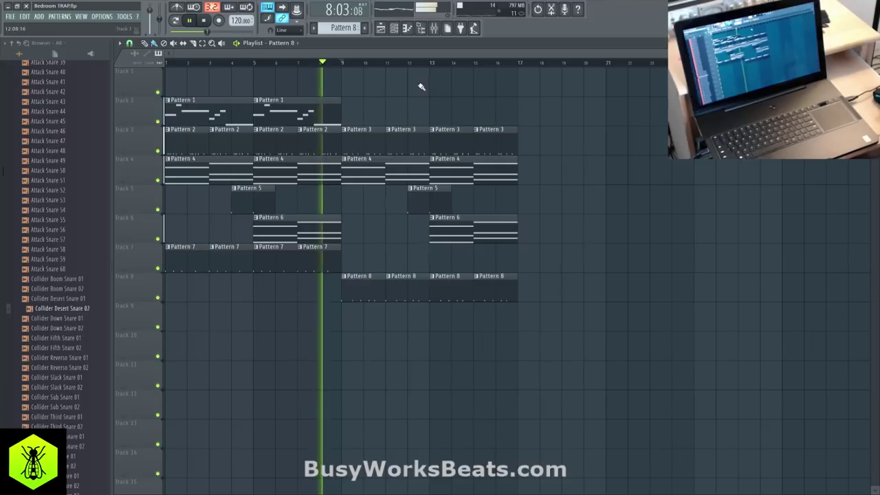
Adjust the channel pitch of Collider Desert Snare 02 and inspect its mixer track, Insert 15.
{"action": "left_click", "coordinate": [396, 29]}
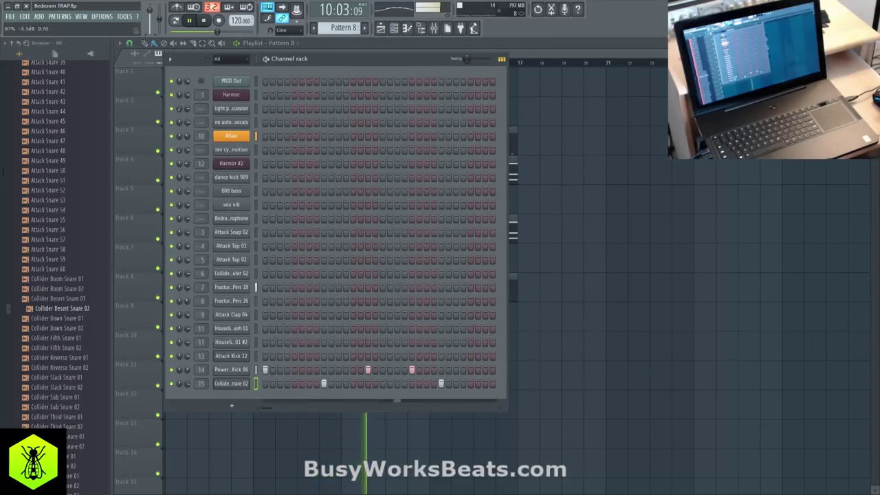
{"action": "left_click", "coordinate": [231, 384]}
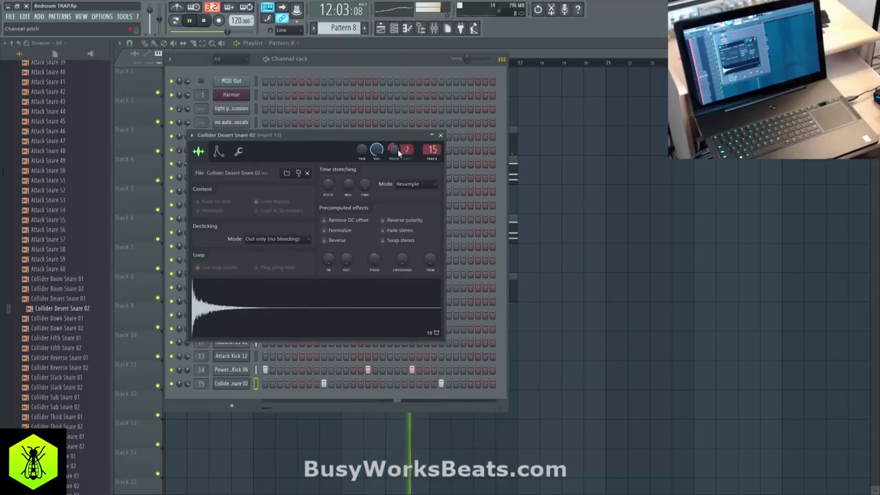
{"action": "left_click", "coordinate": [441, 135]}
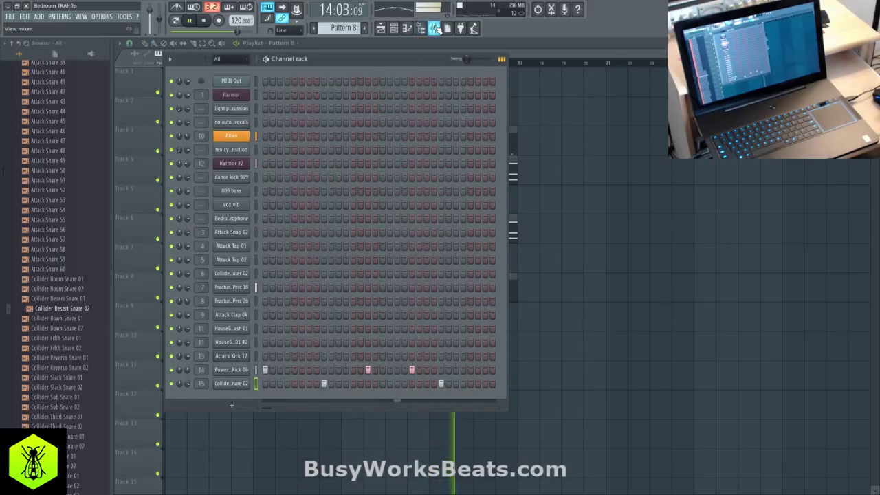
{"action": "key", "text": "F9"}
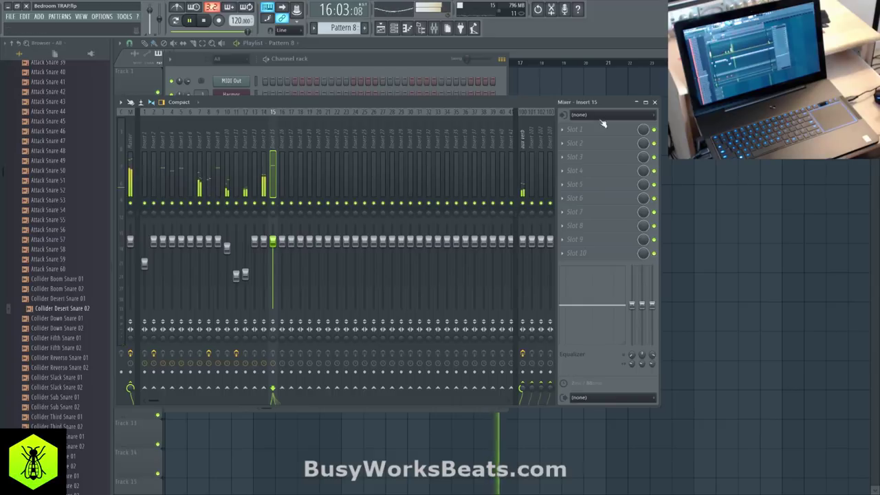
{"action": "left_click", "coordinate": [654, 101]}
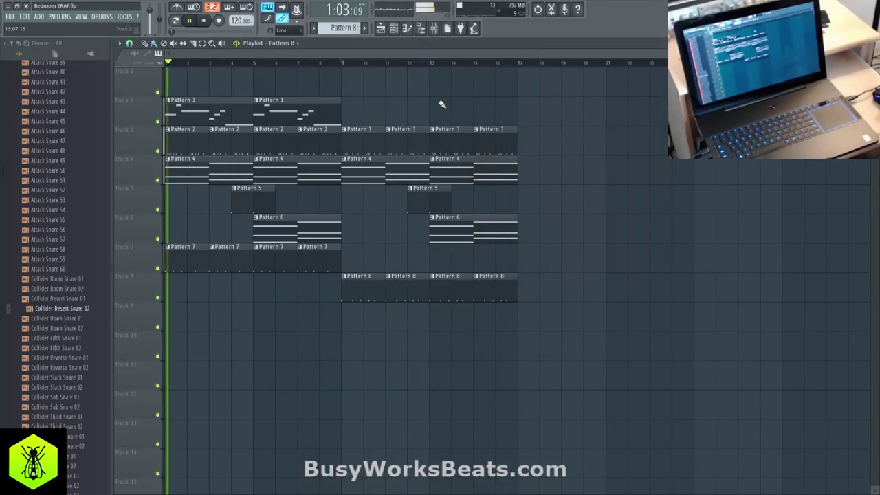
Switch to Pattern 6, copy the Harmor #2 chord notes in the channel rack and resume playback.
{"action": "left_click", "coordinate": [396, 28]}
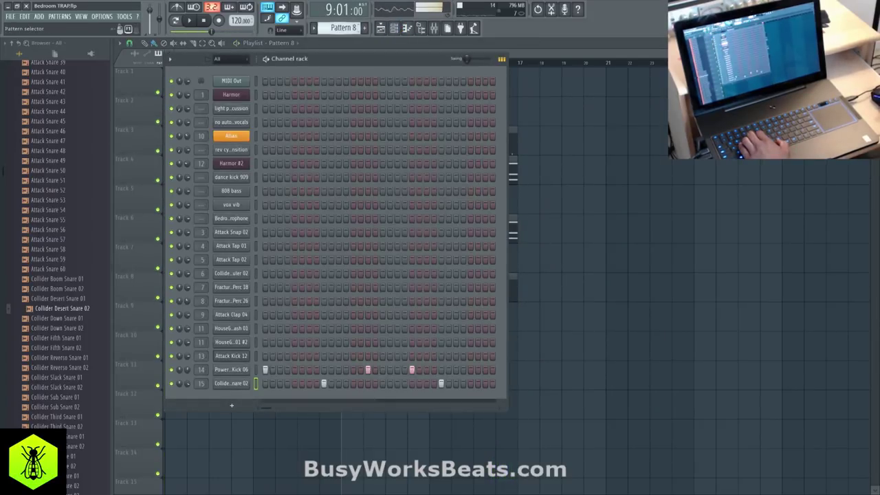
{"action": "left_click_drag", "start_coordinate": [343, 28], "coordinate": [344, 34]}
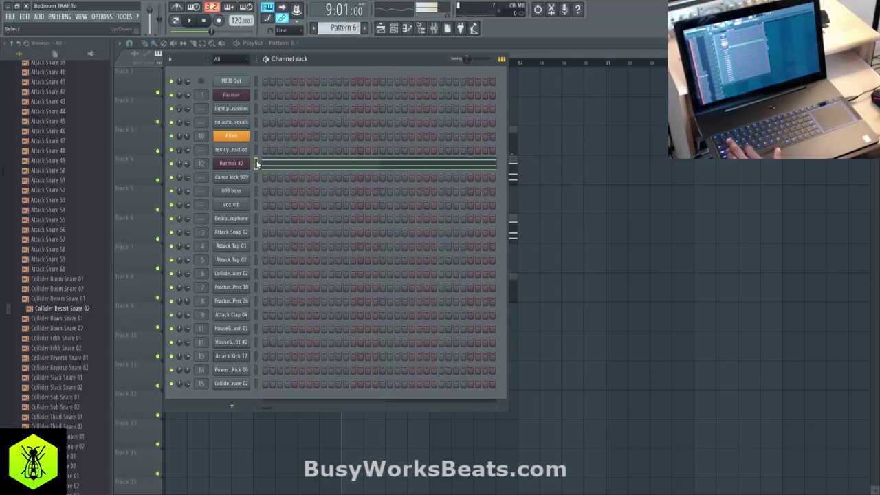
{"action": "key", "text": "space"}
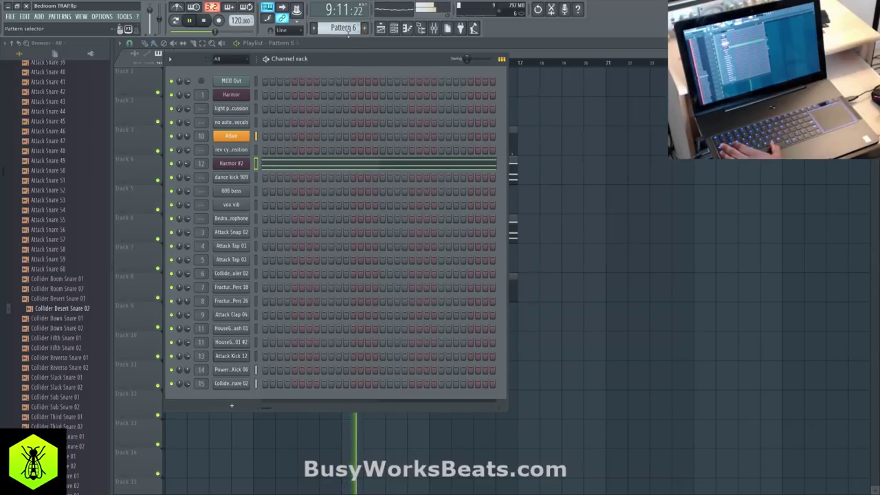
Switch to Pattern 9 and duplicate the playlist clips of bars 9 to 16 so the copies start at bar 17.
{"action": "left_click_drag", "start_coordinate": [343, 29], "coordinate": [344, 22]}
{"action": "key", "text": "F6"}
{"action": "mouse_move", "coordinate": [598, 328]}
{"action": "left_mouse_down"}
{"action": "mouse_move", "coordinate": [462, 200]}
{"action": "mouse_move", "coordinate": [366, 136]}
{"action": "mouse_move", "coordinate": [564, 122]}
{"action": "mouse_move", "coordinate": [541, 121]}
{"action": "left_mouse_up"}
{"action": "key", "text": "ctrl+d"}
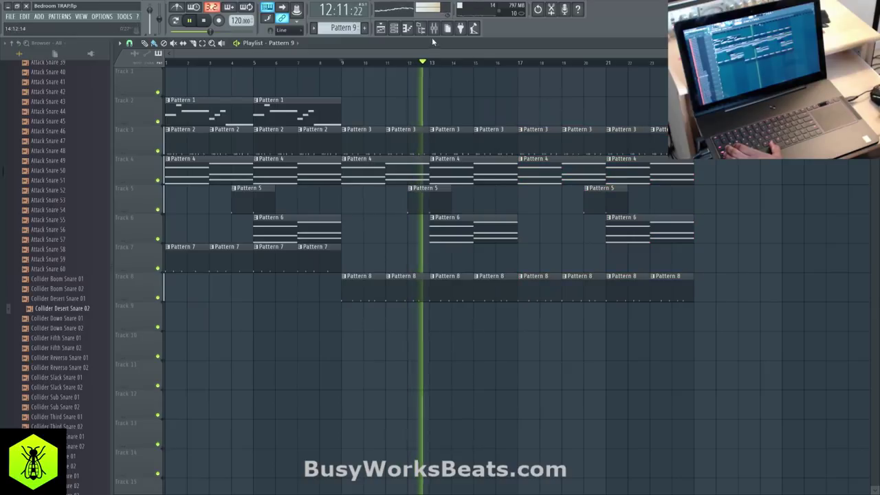
Stop playback, add a new Harmor channel and route it to mixer track 16.
{"action": "left_click", "coordinate": [394, 29]}
{"action": "key", "text": "space"}
{"action": "left_click", "coordinate": [231, 405]}
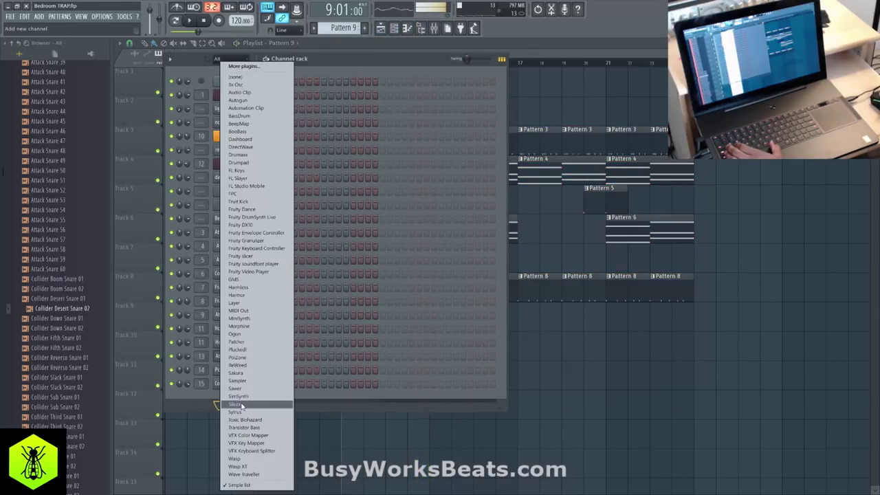
{"action": "left_click", "coordinate": [255, 295]}
{"action": "left_click_drag", "start_coordinate": [453, 166], "coordinate": [763, 172]}
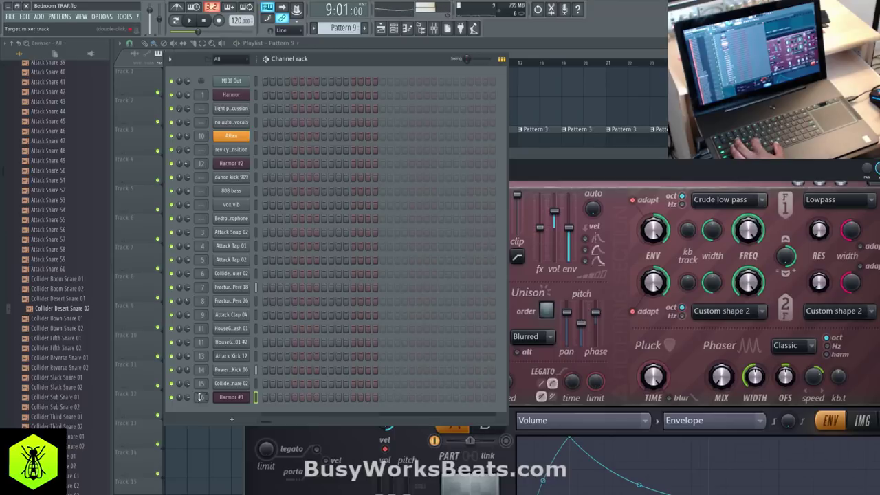
Paste the copied chords into Harmor #3 in Pattern 9 and place Pattern 9 clips along Track 9 from bar 9 through bar 24.
{"action": "key", "text": "ctrl+v"}
{"action": "key", "text": "F5"}
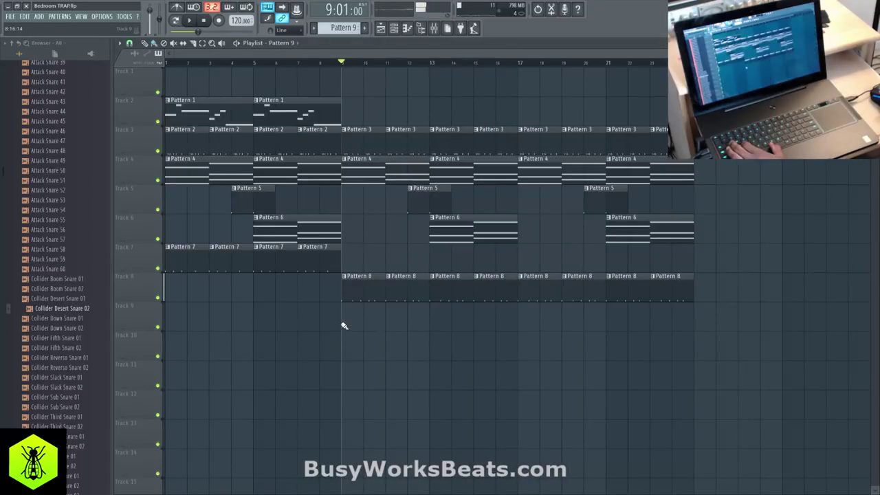
{"action": "mouse_move", "coordinate": [344, 326]}
{"action": "left_mouse_down"}
{"action": "mouse_move", "coordinate": [599, 291]}
{"action": "mouse_move", "coordinate": [688, 296]}
{"action": "left_mouse_up"}
Set the Harmor #3 arpeggiator direction to up with a range of 3 and lower the channel volume, playing from bar 9.
{"action": "left_click", "coordinate": [397, 28]}
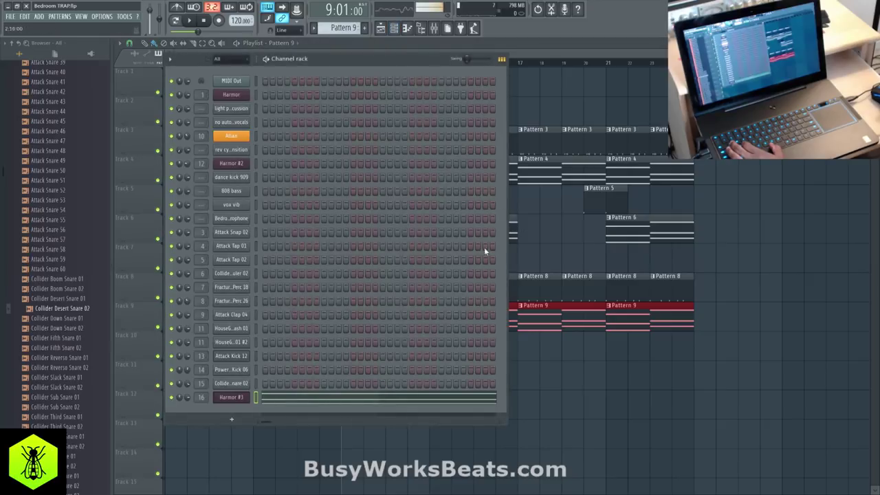
{"action": "left_click", "coordinate": [231, 399]}
{"action": "left_click", "coordinate": [274, 171]}
{"action": "left_click_drag", "start_coordinate": [316, 154], "coordinate": [256, 99]}
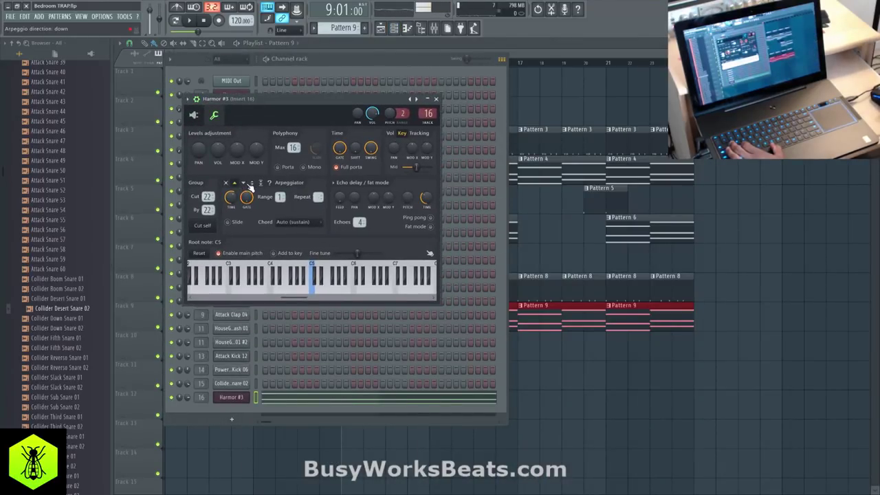
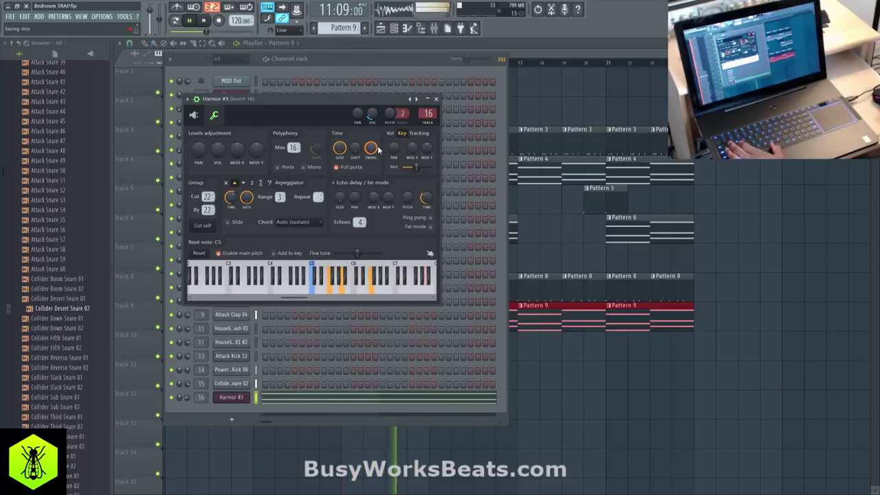
{"action": "key", "text": "space"}
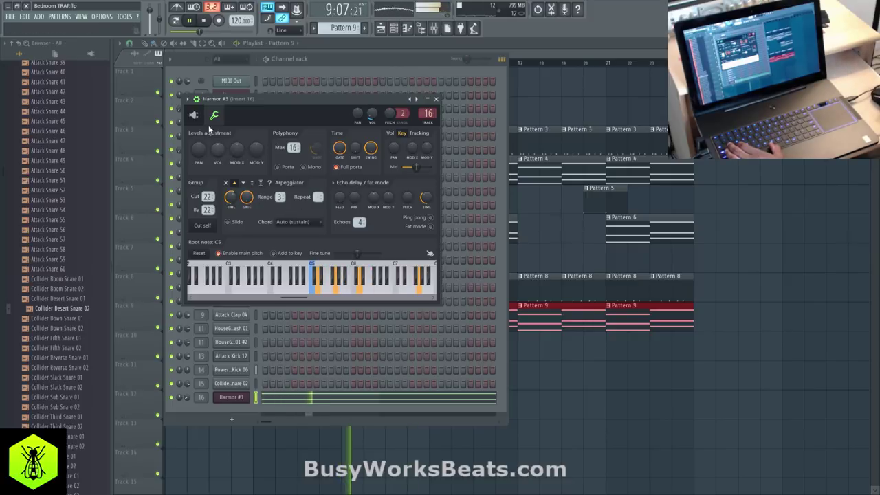
Try the (none) and Auto chord settings in the Harmor #3 arpeggiator and set the chord back to Auto (sustain).
{"action": "left_click", "coordinate": [299, 221]}
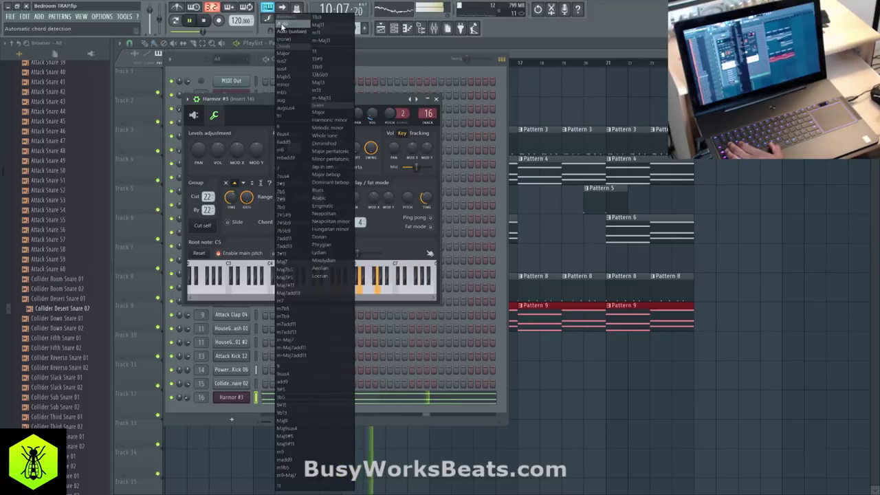
{"action": "left_click", "coordinate": [292, 9]}
{"action": "key", "text": "space"}
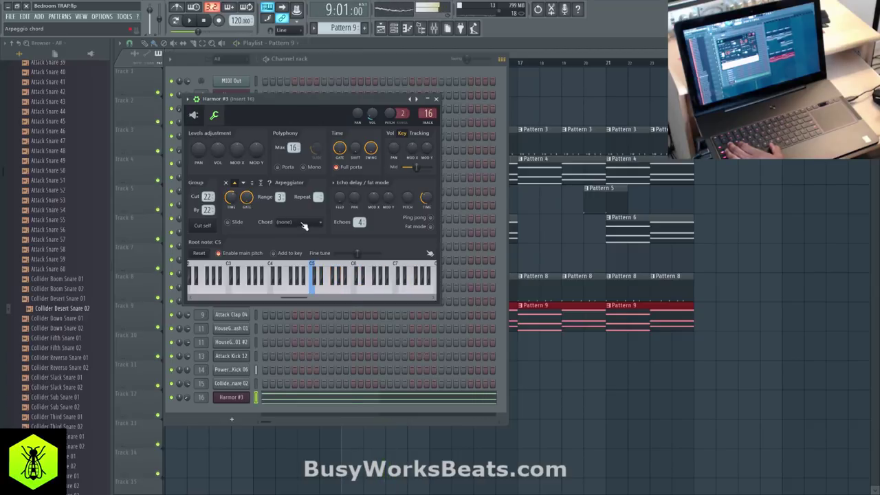
{"action": "left_click", "coordinate": [289, 221]}
{"action": "left_click", "coordinate": [282, 26]}
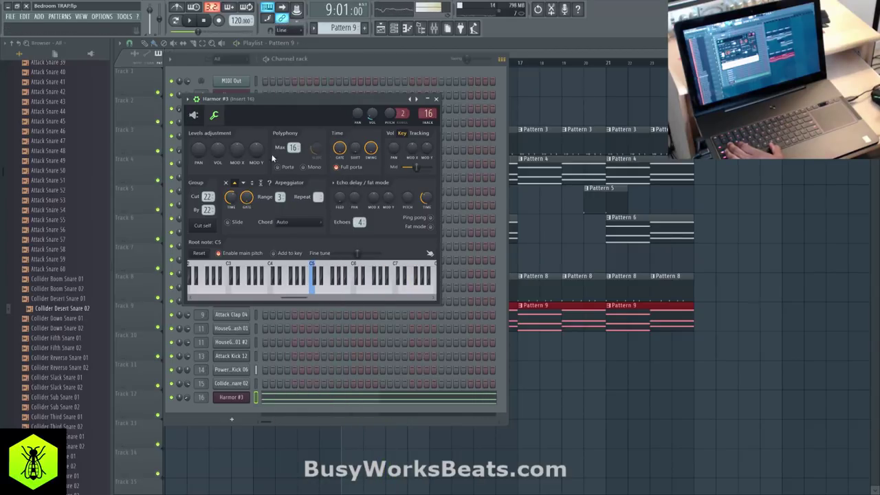
{"action": "left_click", "coordinate": [299, 222]}
{"action": "left_click", "coordinate": [293, 34]}
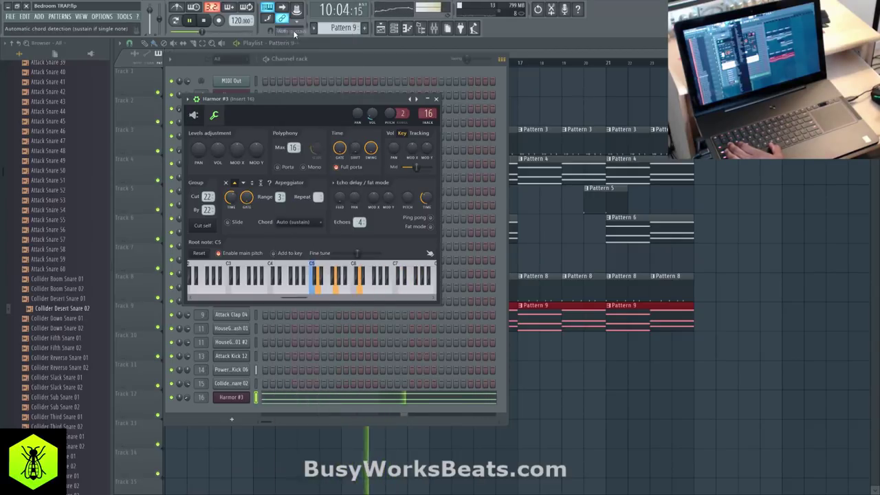
Look over the Harmor #3 synth controls during playback from bar 9 and close the plugin window.
{"action": "key", "text": "space"}
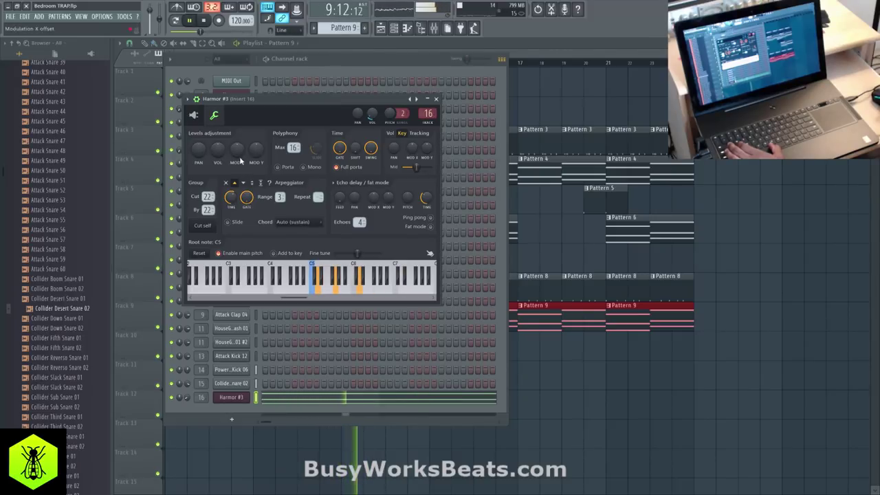
{"action": "left_click", "coordinate": [194, 115]}
{"action": "left_click_drag", "start_coordinate": [416, 117], "coordinate": [354, 52]}
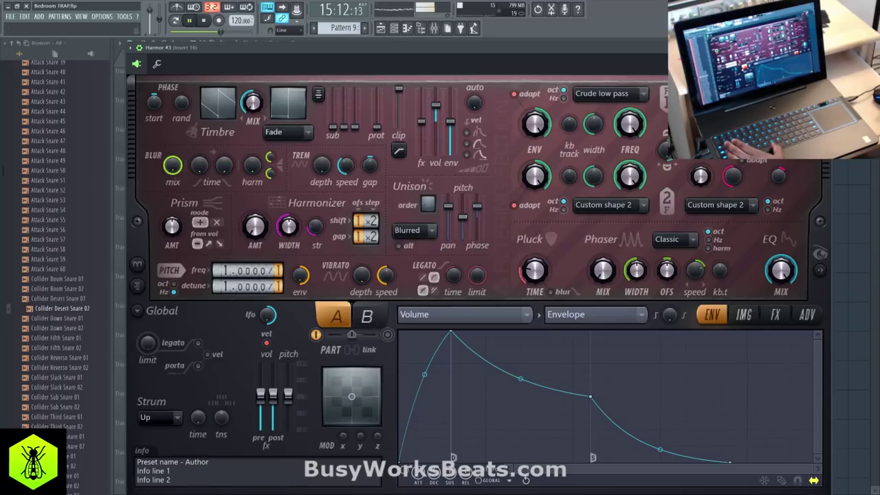
{"action": "left_click", "coordinate": [825, 48]}
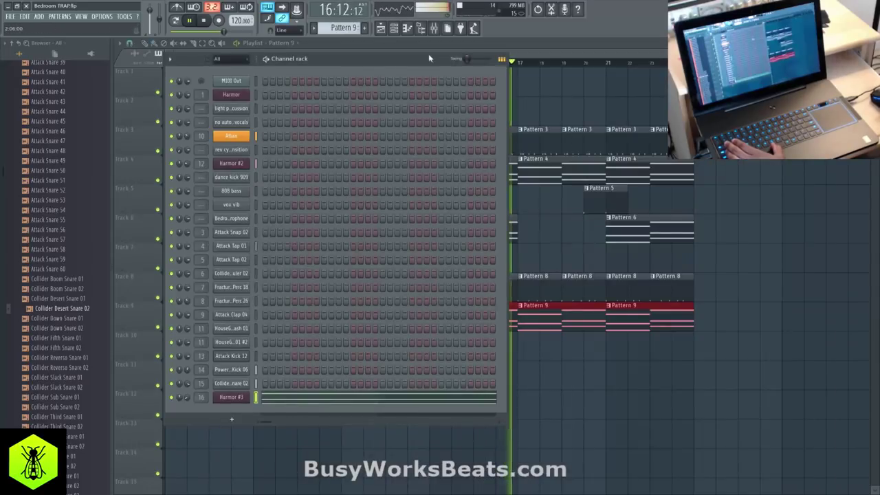
Load Fruity PanOMatic in slot 1 of mixer track 16 and adjust its LFO amount.
{"action": "left_click", "coordinate": [434, 28]}
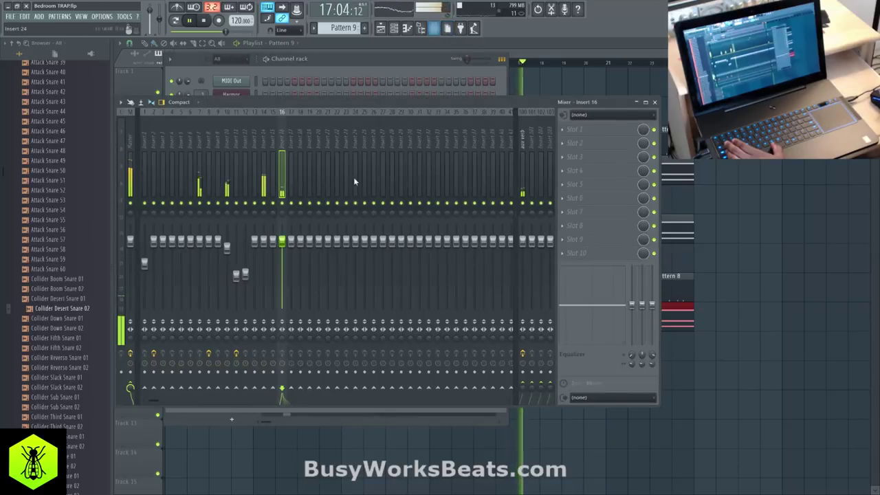
{"action": "left_click", "coordinate": [576, 136]}
{"action": "mouse_move", "coordinate": [576, 141]}
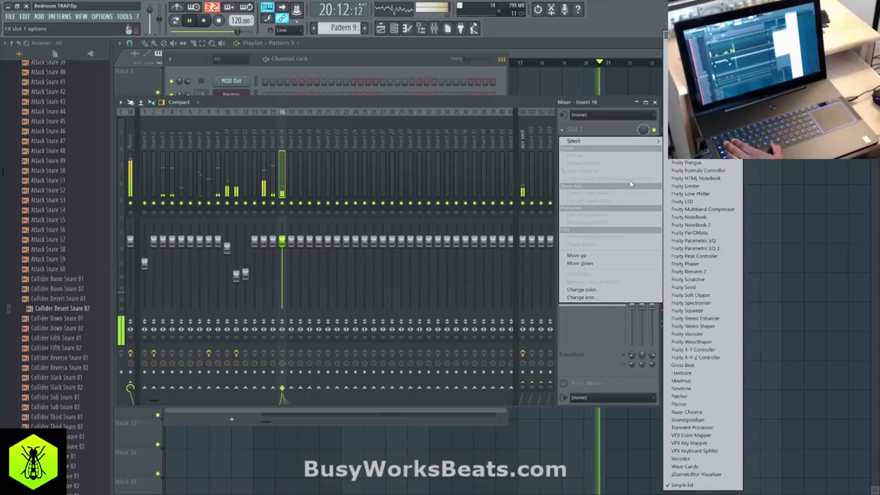
{"action": "left_click", "coordinate": [712, 233]}
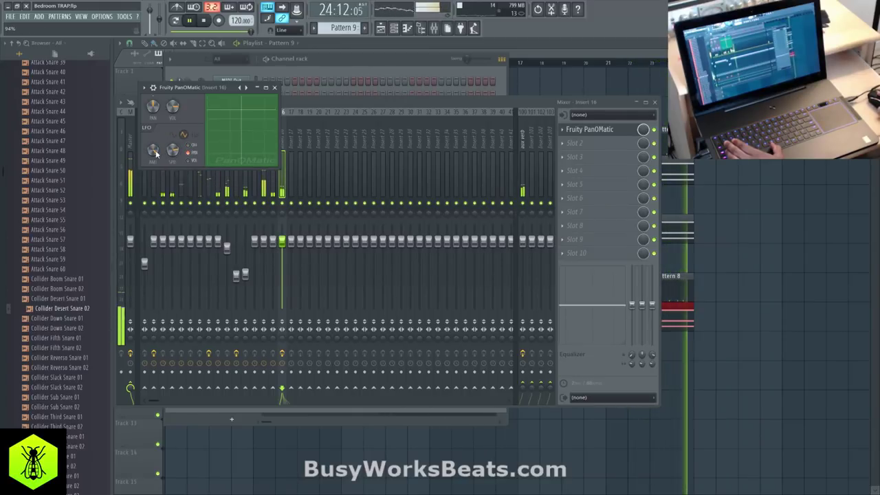
{"action": "left_click", "coordinate": [274, 87]}
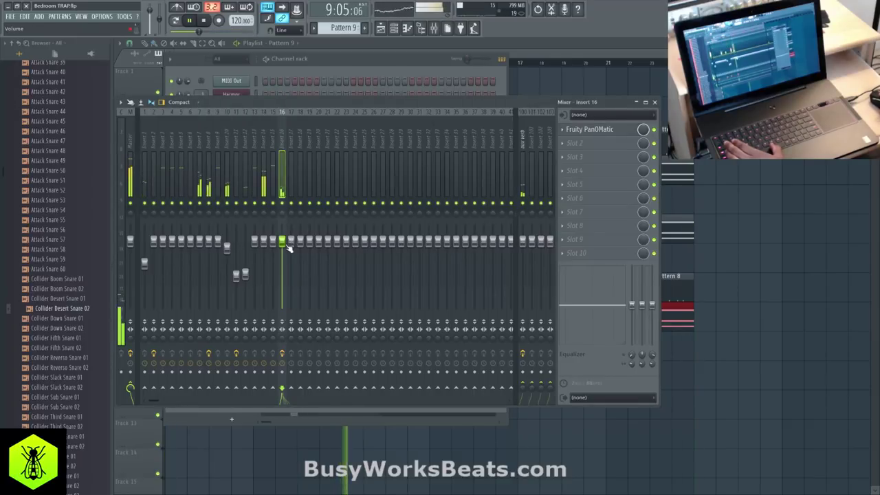
Lower the volume fader of mixer track 16 slightly and return to the playlist.
{"action": "left_click", "coordinate": [338, 63]}
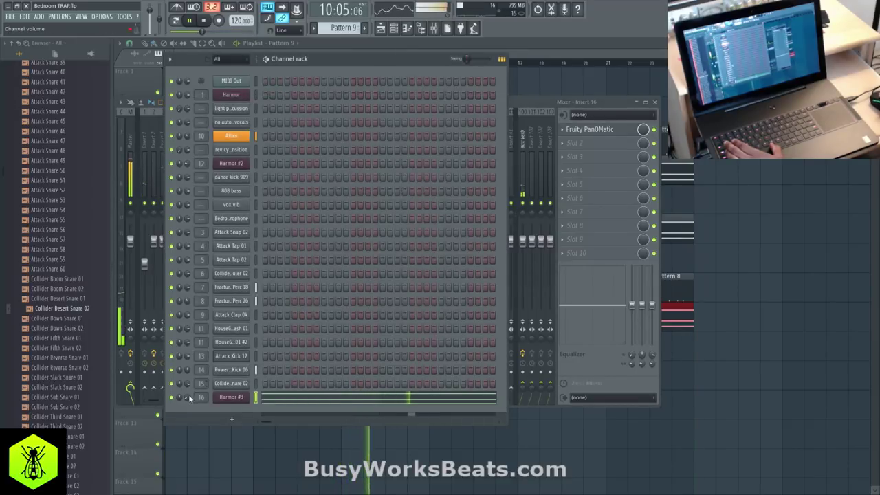
{"action": "left_click", "coordinate": [523, 107]}
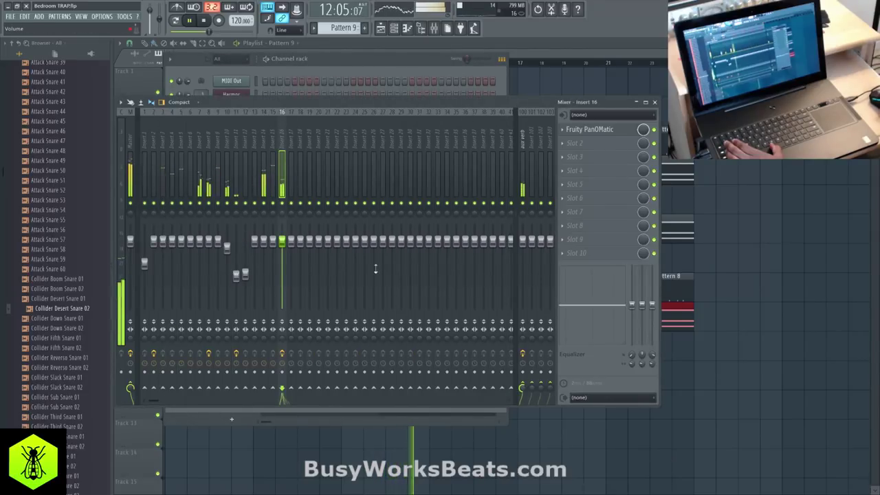
{"action": "left_click_drag", "start_coordinate": [282, 240], "coordinate": [282, 255]}
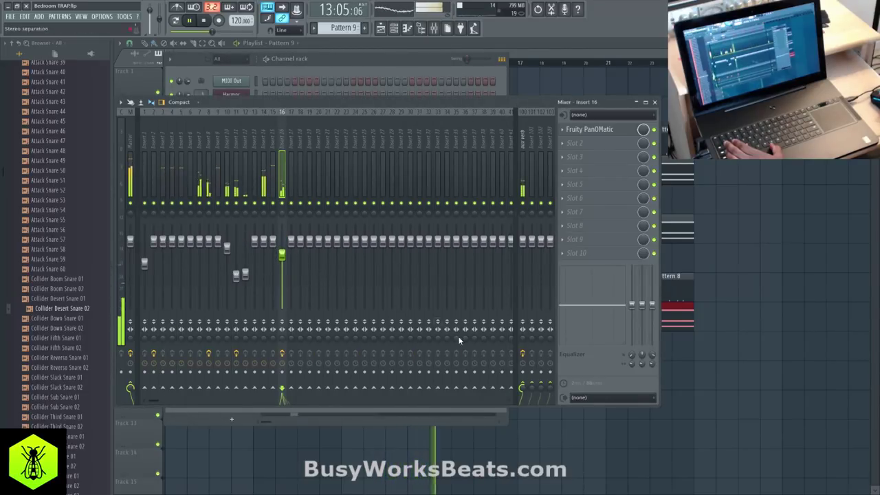
{"action": "left_click", "coordinate": [751, 355]}
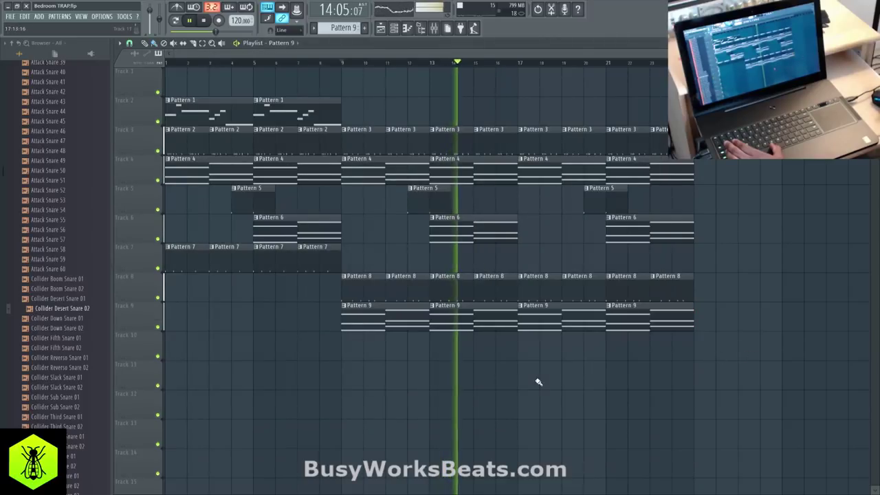
Place copies of the Pattern 7 clips along Track 7 from bar 17 through bar 24.
{"action": "left_click", "coordinate": [402, 34]}
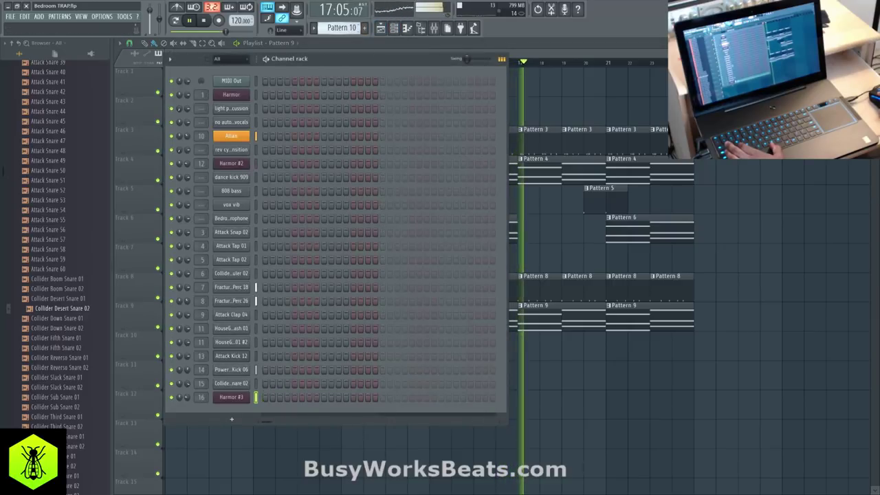
{"action": "left_click", "coordinate": [548, 73]}
{"action": "left_click_drag", "start_coordinate": [325, 258], "coordinate": [531, 228]}
{"action": "key", "text": "space"}
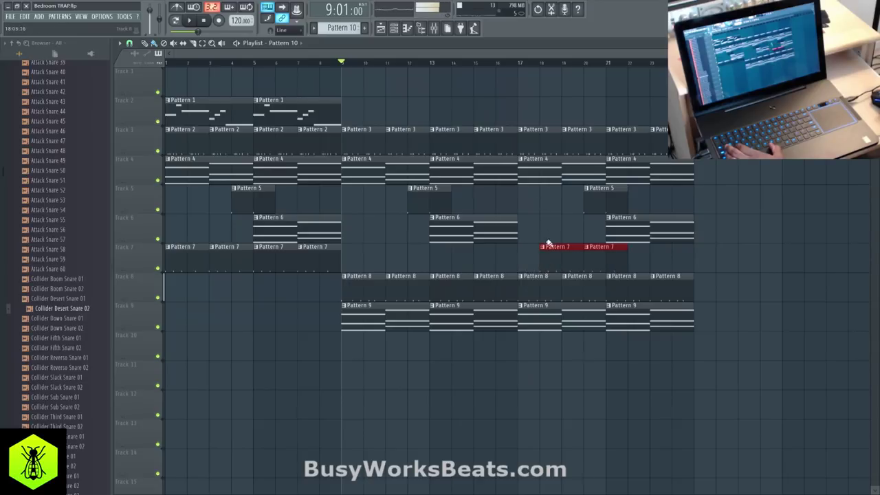
{"action": "left_click", "coordinate": [520, 63]}
{"action": "key", "text": "space"}
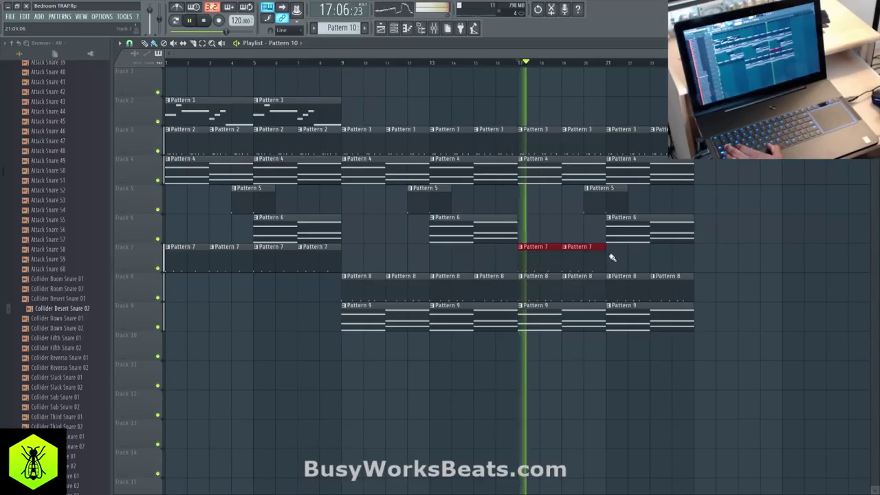
{"action": "left_click_drag", "start_coordinate": [610, 258], "coordinate": [528, 257], "text": "ctrl"}
{"action": "left_click_drag", "start_coordinate": [528, 255], "coordinate": [617, 252], "text": "shift"}
{"action": "key", "text": "ctrl+d"}
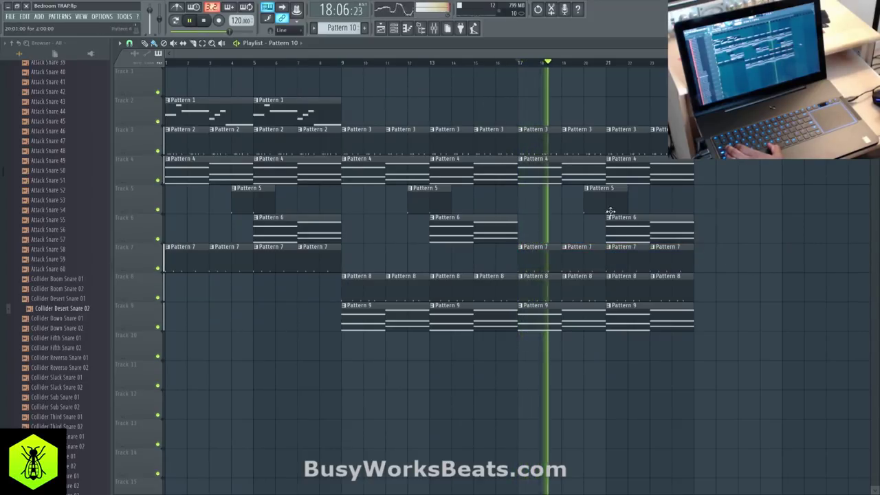
Make the Pattern 7 clip at bar 17 unique and replace the clips after it on Track 7 with the new pattern through bar 24.
{"action": "key", "text": "space"}
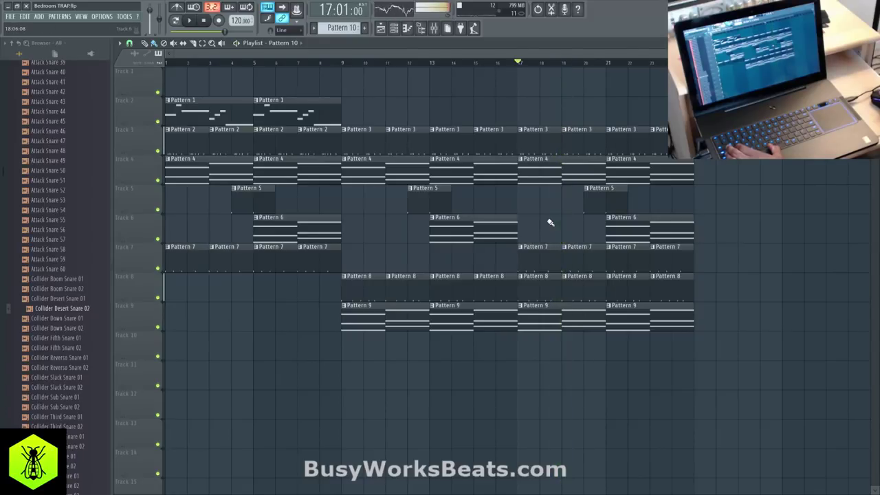
{"action": "key", "text": "space"}
{"action": "left_click", "coordinate": [522, 247]}
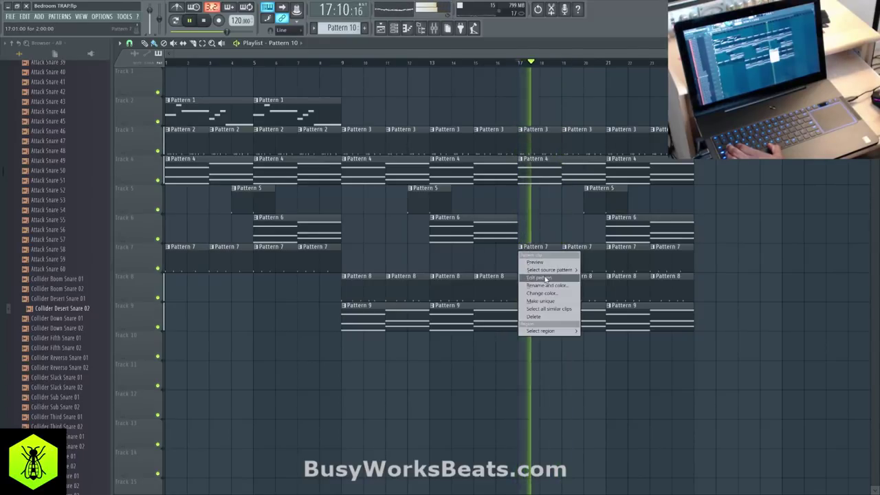
{"action": "left_click", "coordinate": [544, 301]}
{"action": "key", "text": "space"}
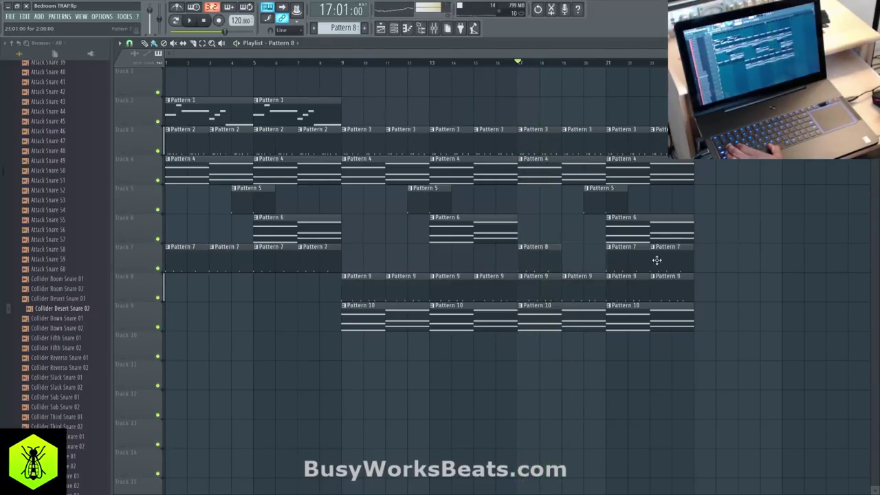
{"action": "left_click_drag", "start_coordinate": [575, 259], "coordinate": [660, 260]}
{"action": "key", "text": "space"}
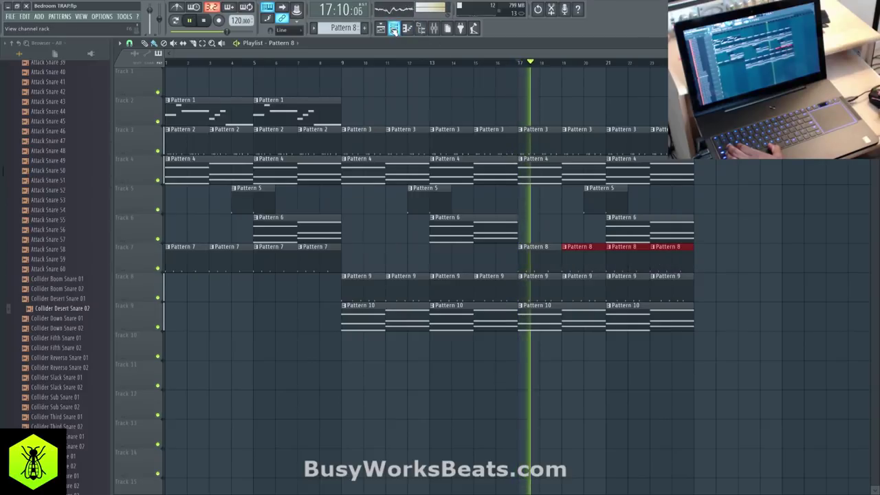
Rework the Attack Kick 12 part in Pattern 8 with hits on steps 19, 27, 30 and 31 in its second half.
{"action": "key", "text": "F6"}
{"action": "left_click", "coordinate": [426, 355]}
{"action": "left_click", "coordinate": [456, 355]}
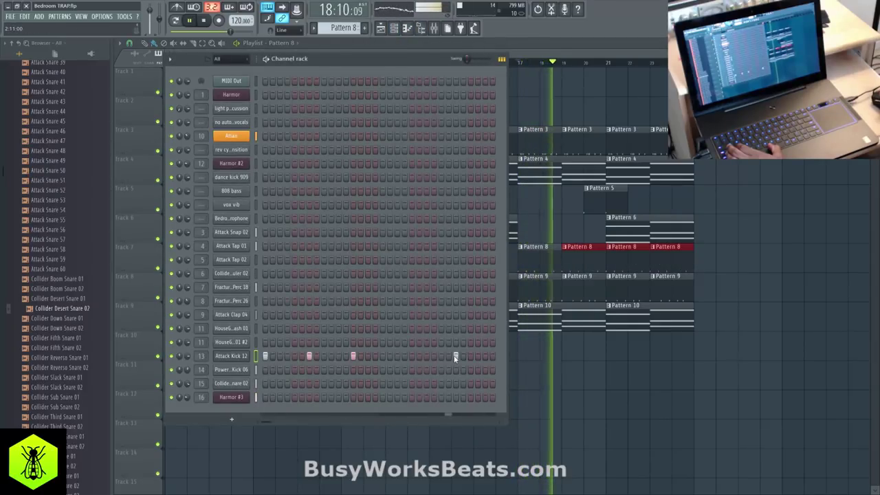
{"action": "left_click", "coordinate": [485, 355]}
{"action": "left_click", "coordinate": [492, 356]}
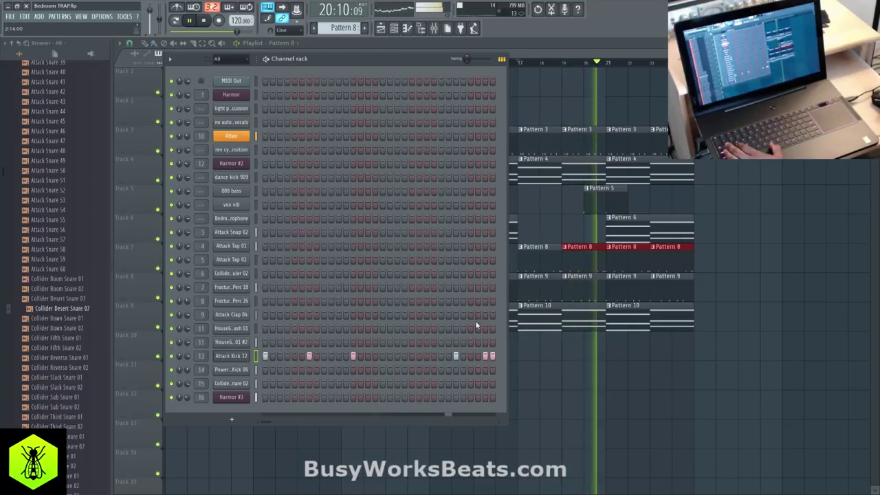
{"action": "left_click", "coordinate": [492, 356]}
{"action": "left_click", "coordinate": [477, 356]}
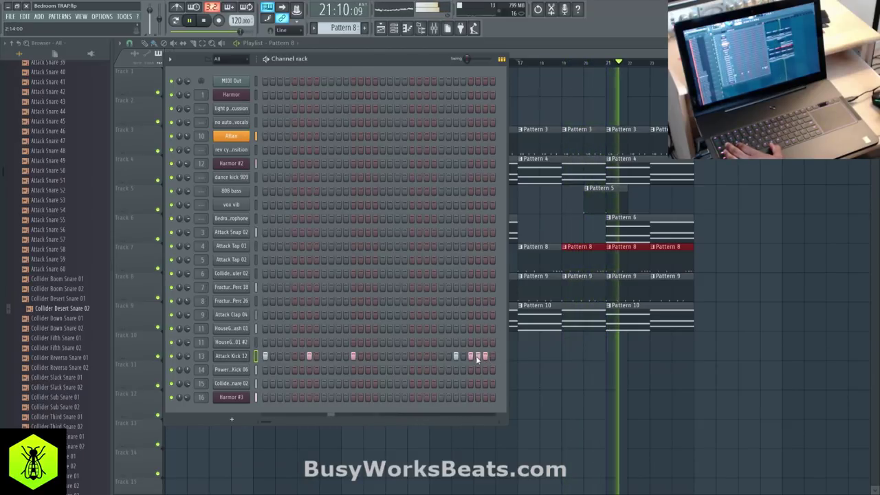
{"action": "left_click", "coordinate": [396, 356]}
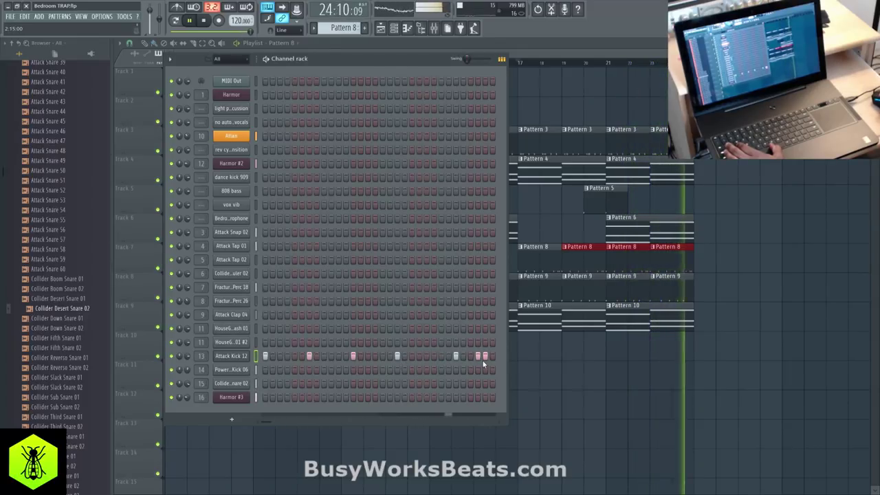
{"action": "right_click", "coordinate": [578, 381]}
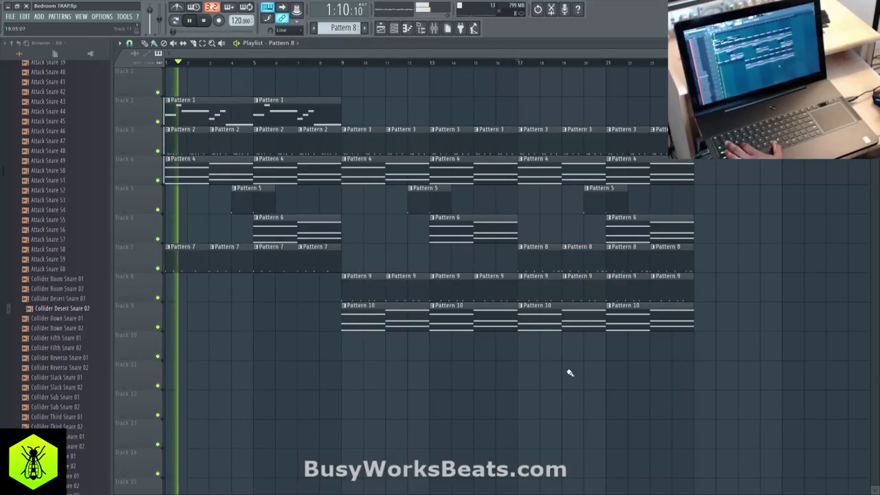
Place Pattern 8 clips along Track 7 from bar 9 through bar 16 and play from bar 9.
{"action": "key", "text": "space"}
{"action": "left_click", "coordinate": [518, 63]}
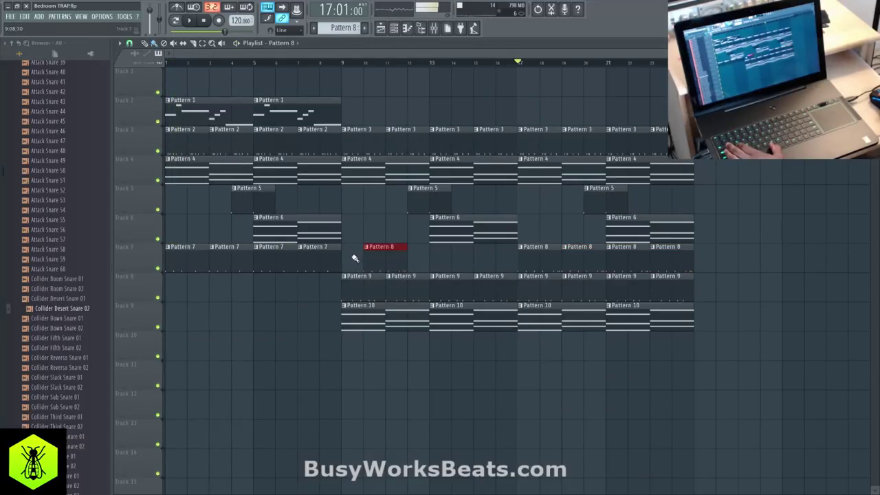
{"action": "key", "text": "space"}
{"action": "left_click_drag", "start_coordinate": [376, 257], "coordinate": [492, 256]}
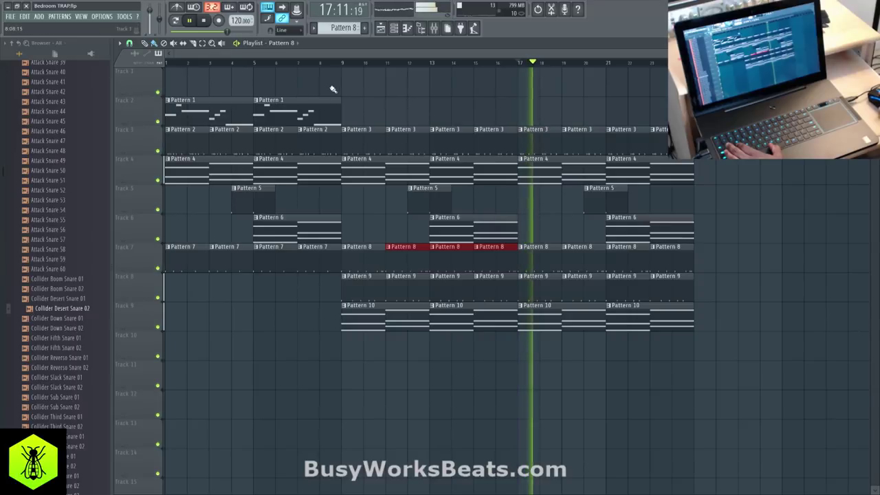
{"action": "left_click", "coordinate": [338, 63]}
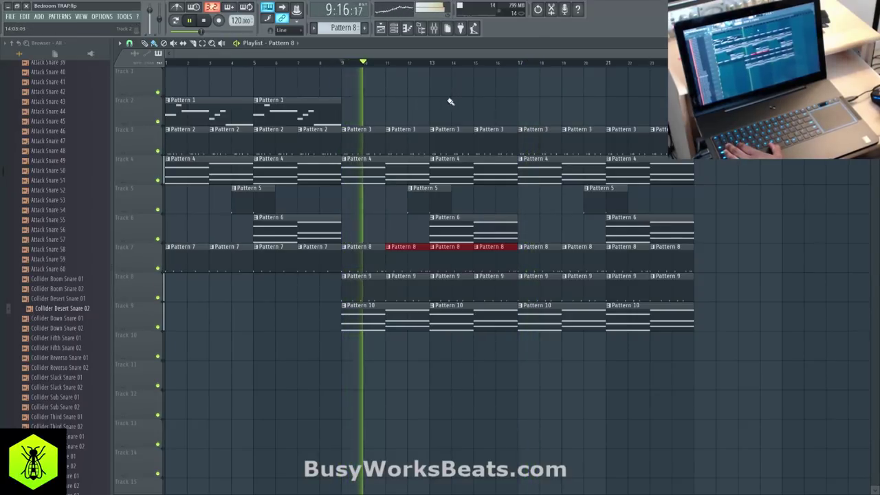
Hide the browser and check the mixer levels during playback, selecting track 14.
{"action": "left_click", "coordinate": [421, 28]}
{"action": "key", "text": "F9"}
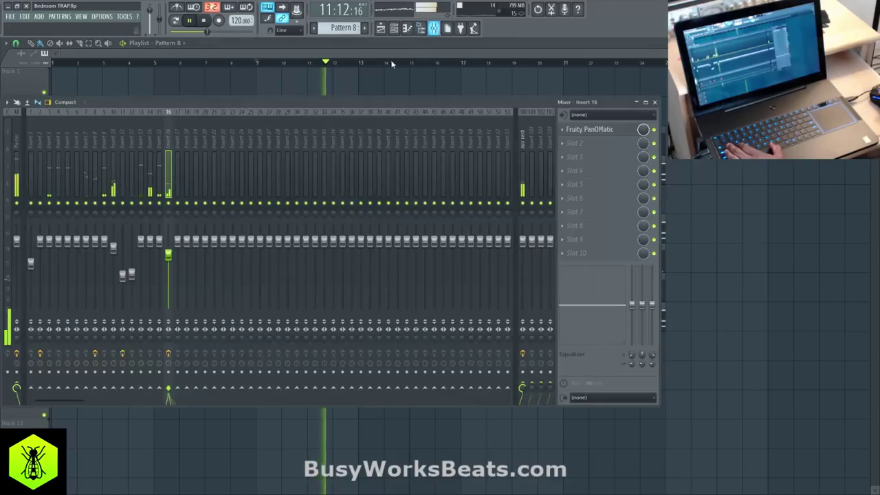
{"action": "left_click", "coordinate": [151, 163]}
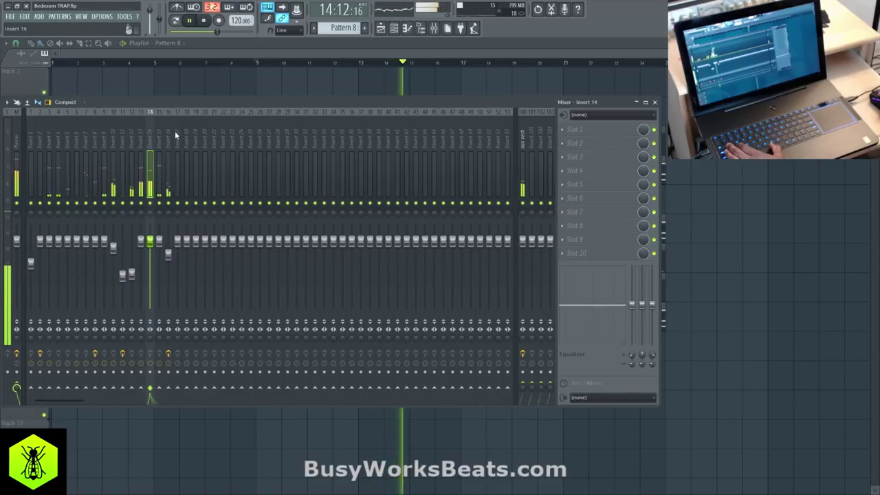
{"action": "left_click", "coordinate": [655, 102]}
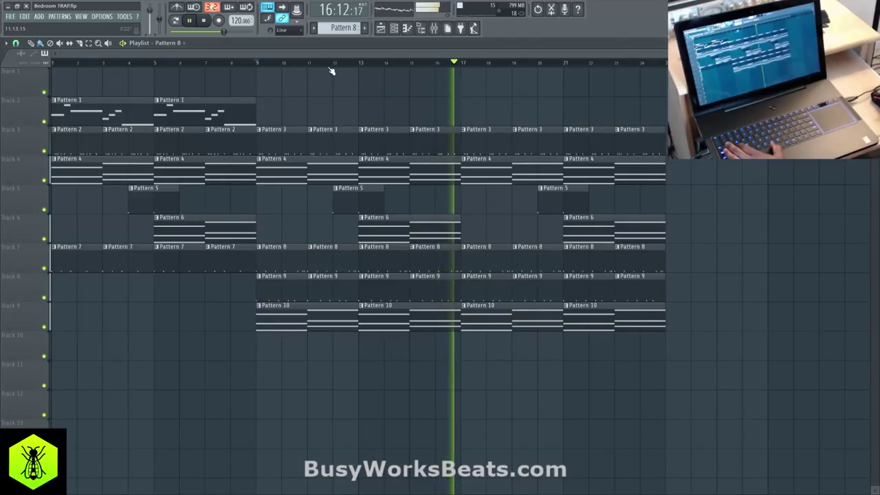
Lower the Harmor #3 layer's fader on mixer track 16 further and close the mixer.
{"action": "scroll", "coordinate": [331, 70], "scroll_direction": "down", "scroll_amount": 1}
{"action": "left_click", "coordinate": [434, 29]}
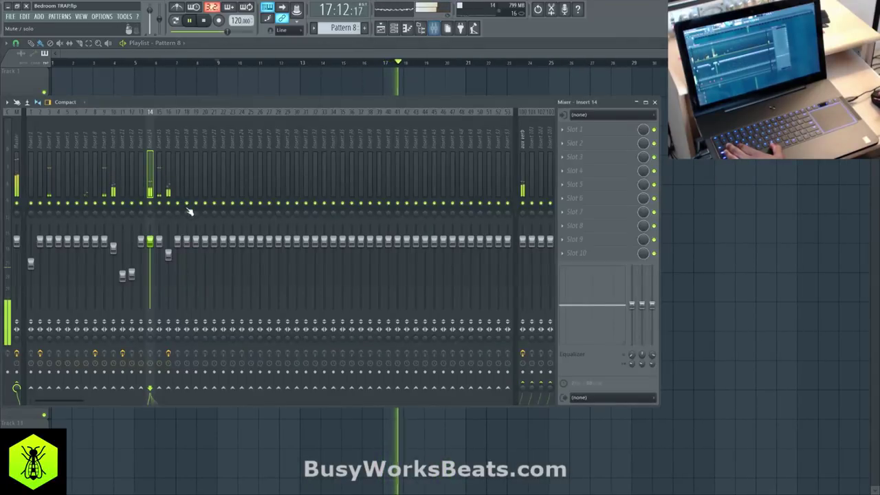
{"action": "left_click_drag", "start_coordinate": [169, 255], "coordinate": [168, 264]}
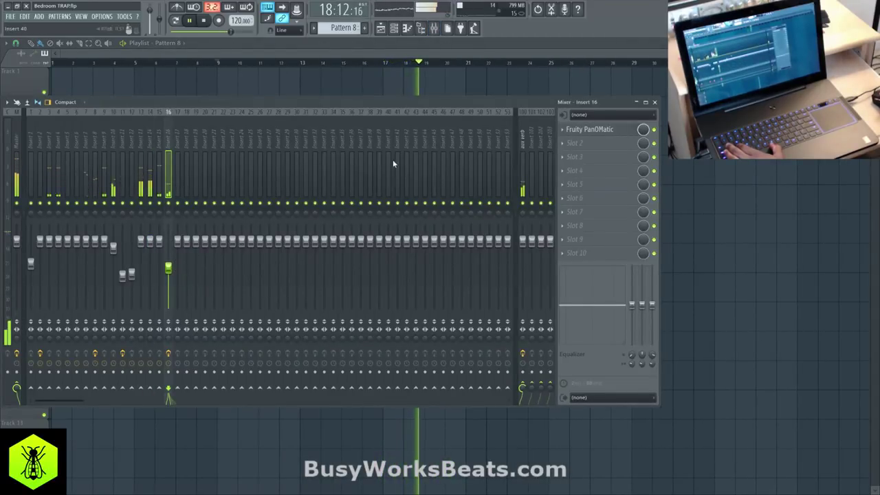
{"action": "left_click", "coordinate": [655, 102]}
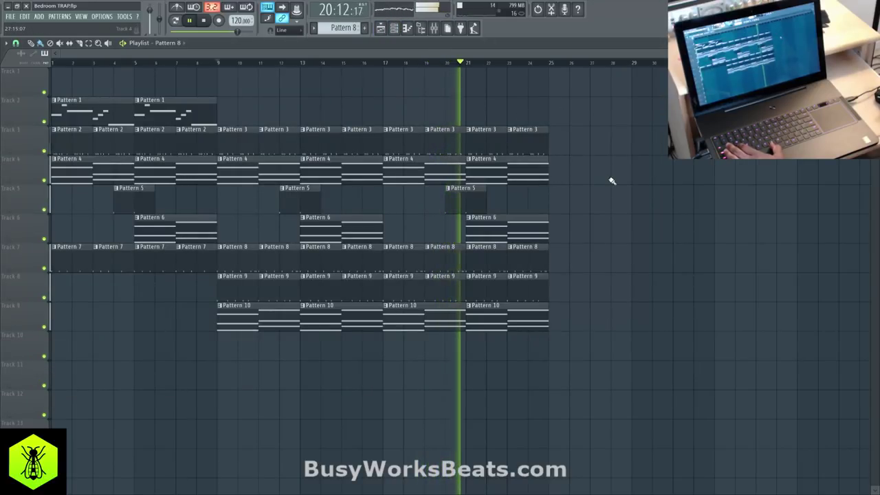
Open Pattern 10 for editing from its clip at bar 21 and transpose all Harmor #3 notes down one octave.
{"action": "right_click", "coordinate": [471, 309]}
{"action": "left_click", "coordinate": [487, 336]}
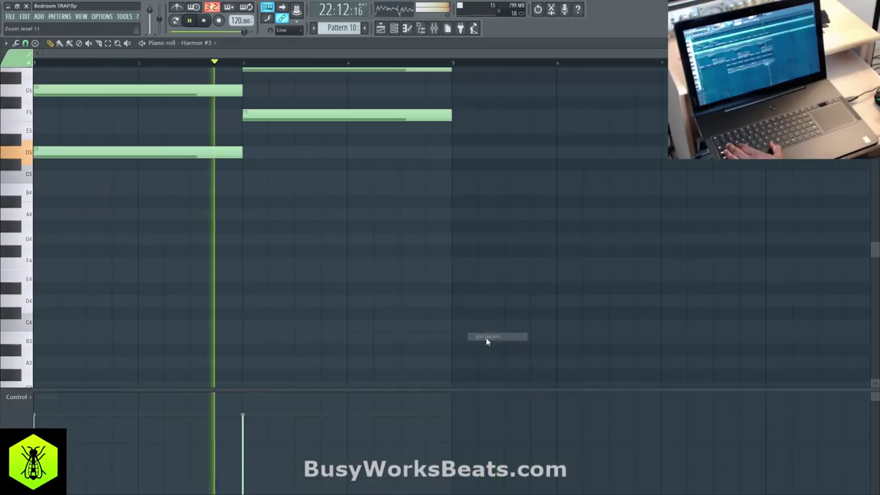
{"action": "key", "text": "ctrl+Down"}
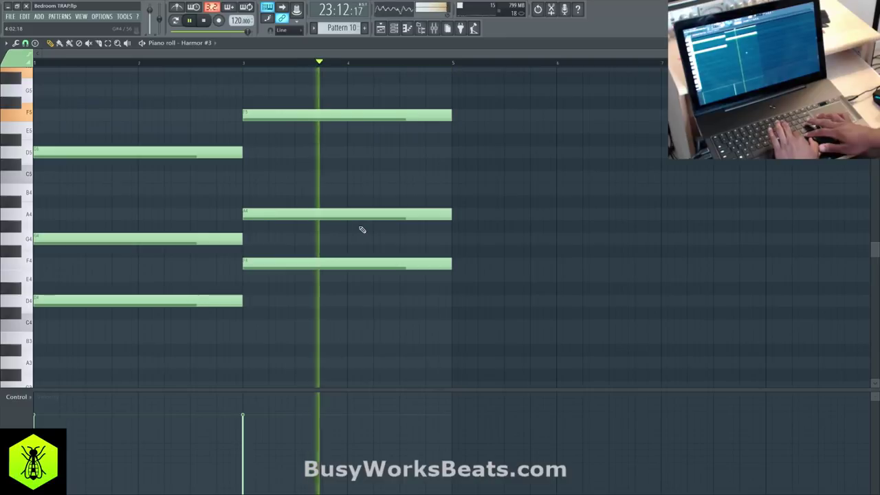
Raise the Harmor #3 layer's fader on mixer track 16 to 82% (-4.1 dB) and return to the playlist.
{"action": "key", "text": "space"}
{"action": "key", "text": "space"}
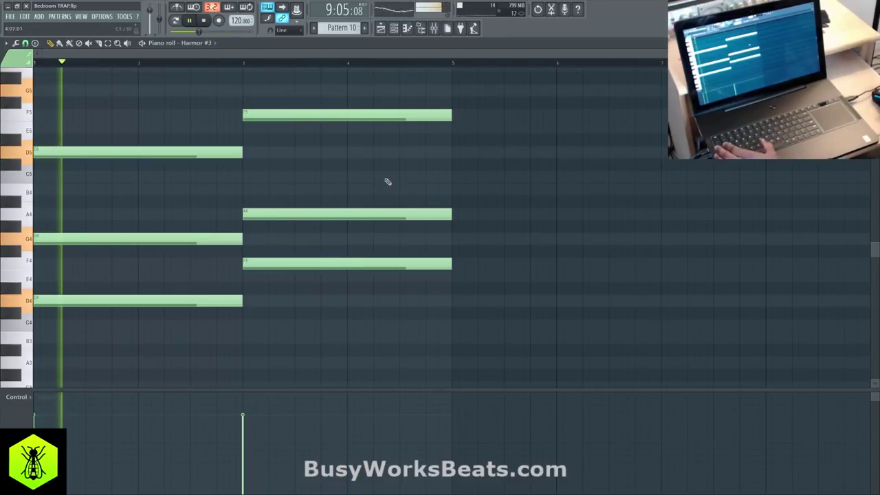
{"action": "left_click", "coordinate": [433, 28]}
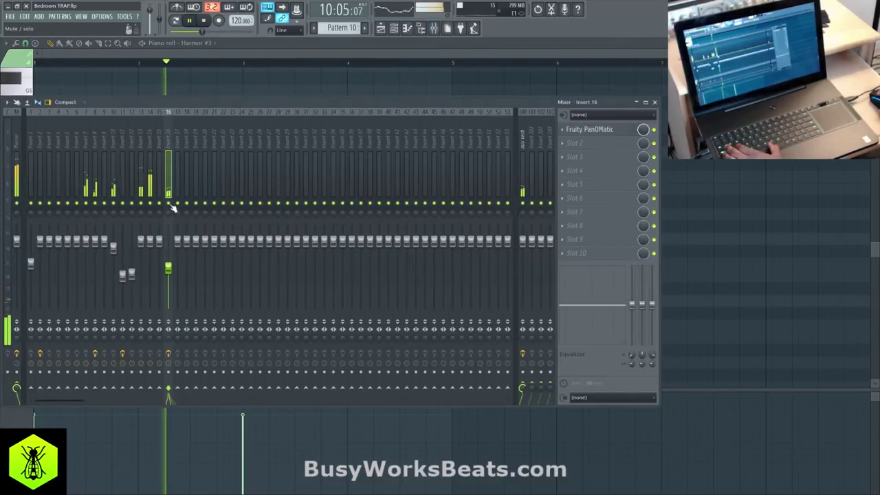
{"action": "left_click_drag", "start_coordinate": [168, 267], "coordinate": [169, 255]}
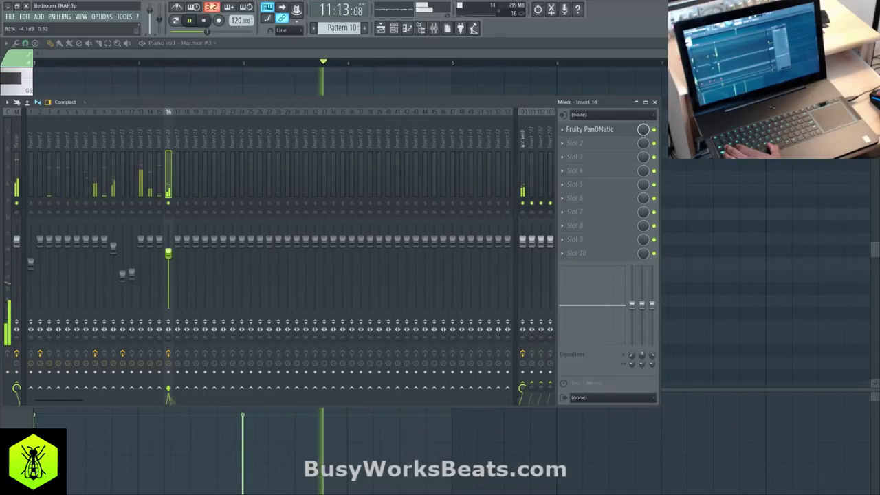
{"action": "right_click", "coordinate": [169, 203]}
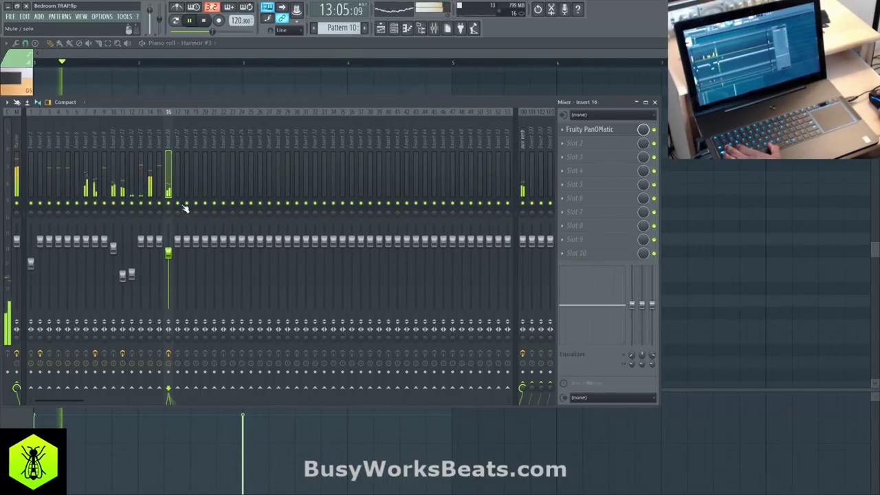
{"action": "left_click", "coordinate": [654, 102]}
{"action": "left_click", "coordinate": [874, 42]}
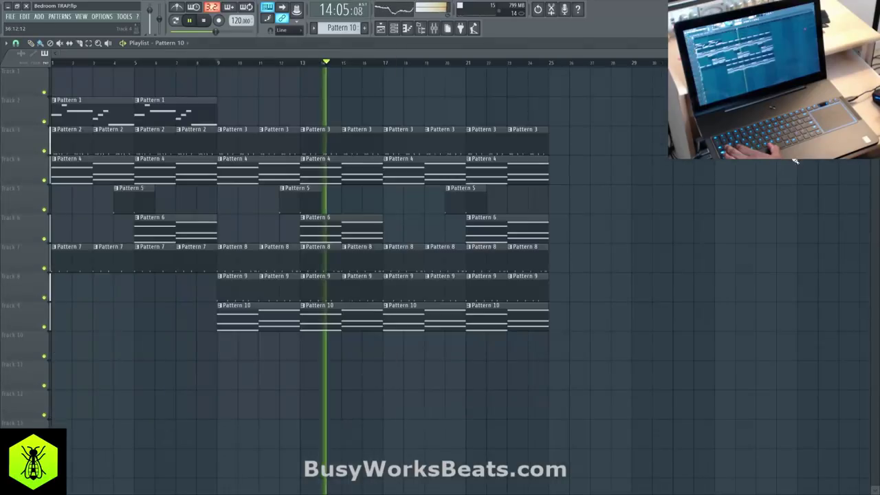
Delete the four Pattern 4 clips from Track 4 between bars 9 and 25 and play from bar 9.
{"action": "right_click", "coordinate": [339, 172]}
{"action": "key", "text": "space"}
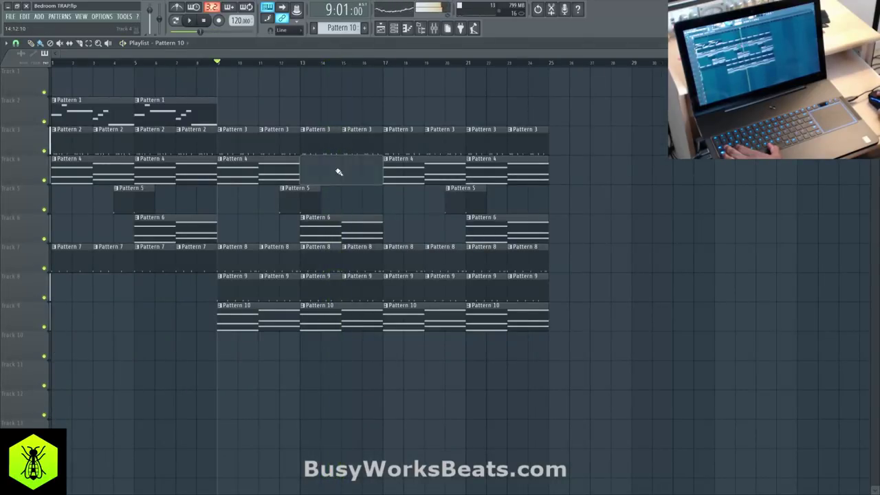
{"action": "key", "text": "space"}
{"action": "right_click", "coordinate": [288, 172]}
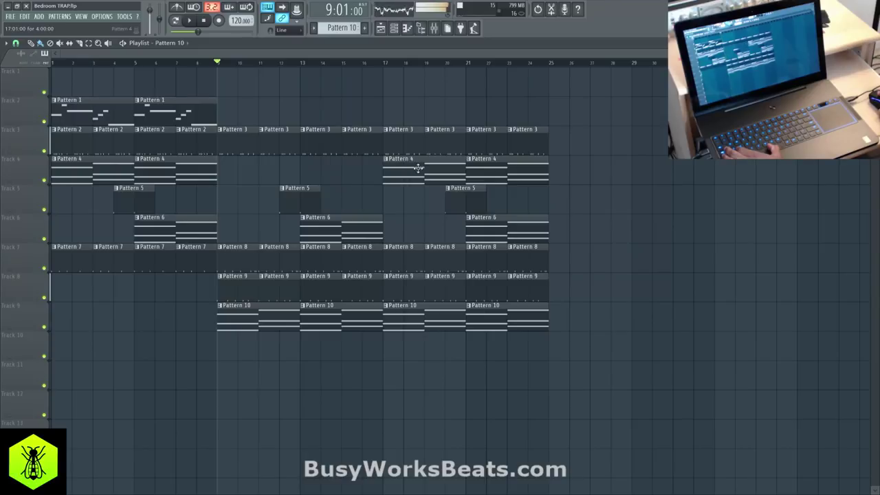
{"action": "right_click", "coordinate": [427, 172]}
{"action": "right_click", "coordinate": [491, 166]}
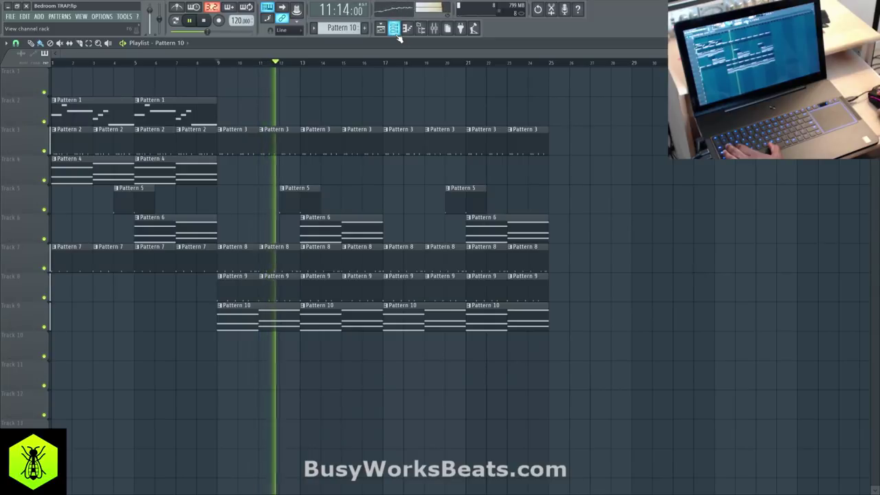
Select the Master track in the mixer, then create the empty Pattern 11 with the channel rack open.
{"action": "left_click", "coordinate": [435, 29]}
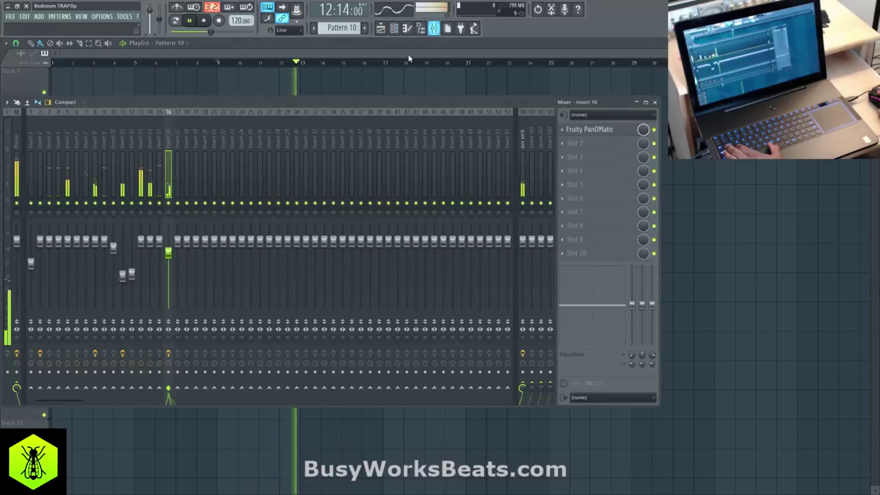
{"action": "left_click_drag", "start_coordinate": [211, 106], "coordinate": [277, 95]}
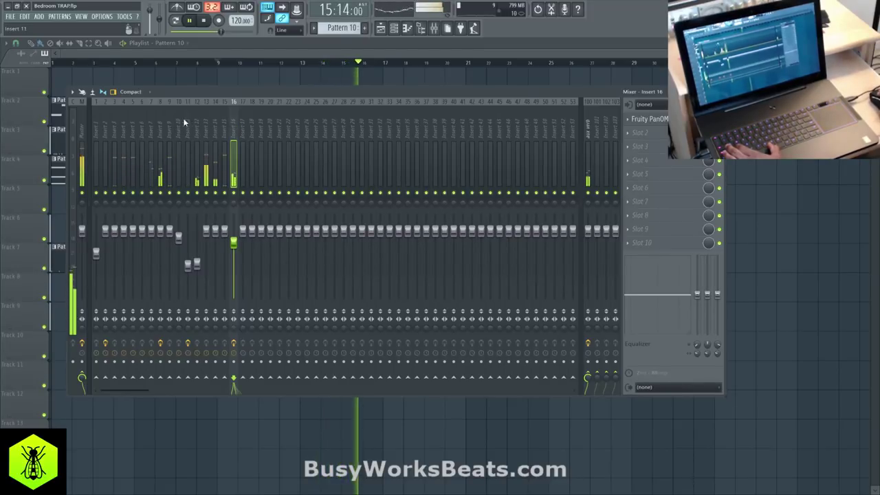
{"action": "left_click", "coordinate": [84, 126]}
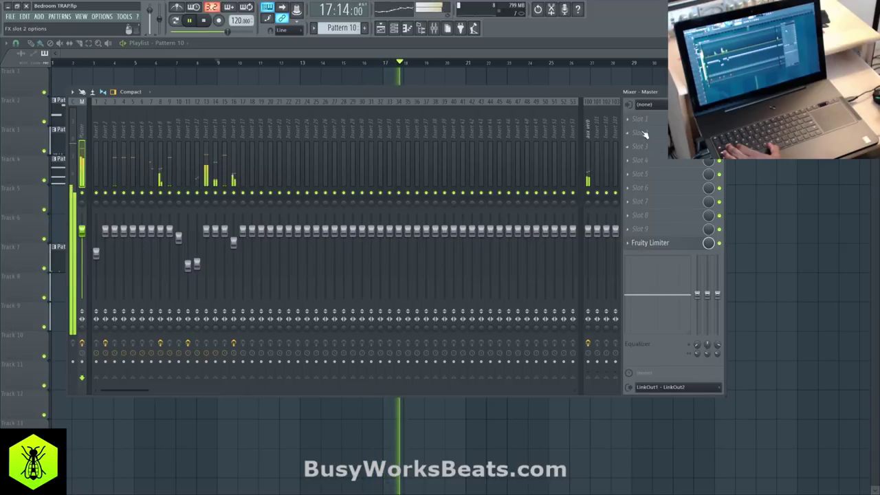
{"action": "left_click", "coordinate": [717, 91]}
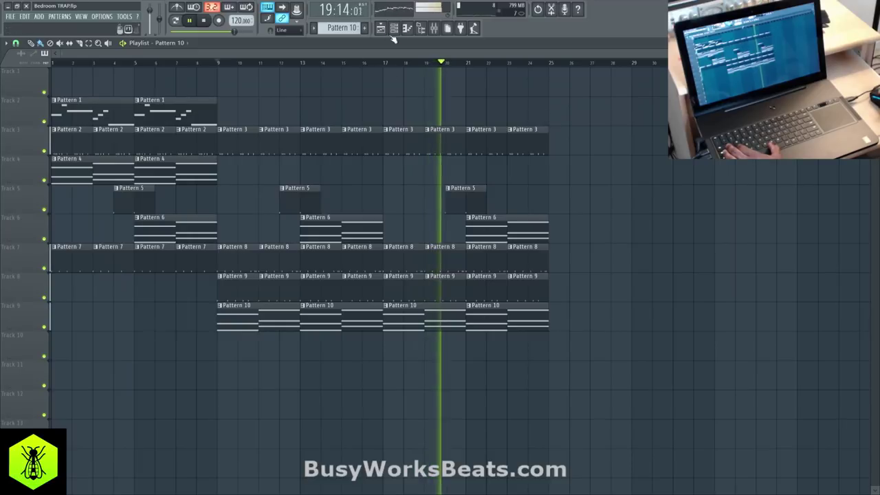
{"action": "key", "text": "F6"}
{"action": "left_click", "coordinate": [364, 30]}
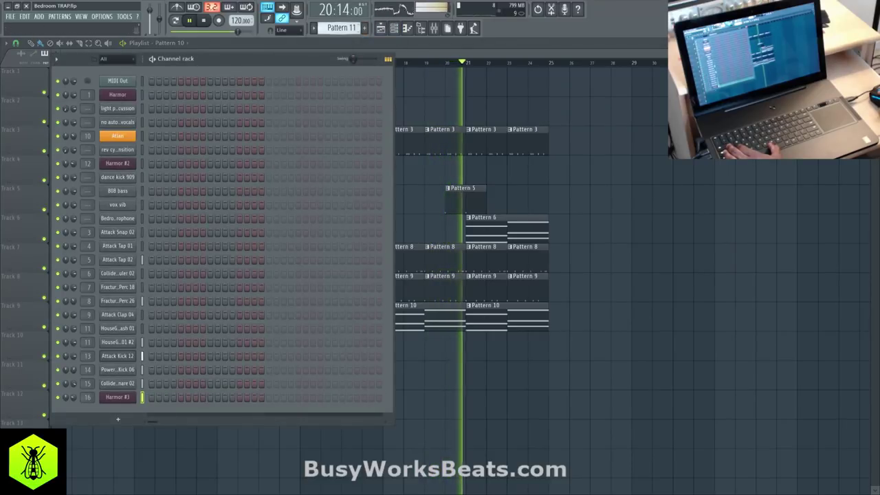
Load Maximus into the Master track's first effect slot with its Default preset and play from bar 9.
{"action": "left_click", "coordinate": [439, 30]}
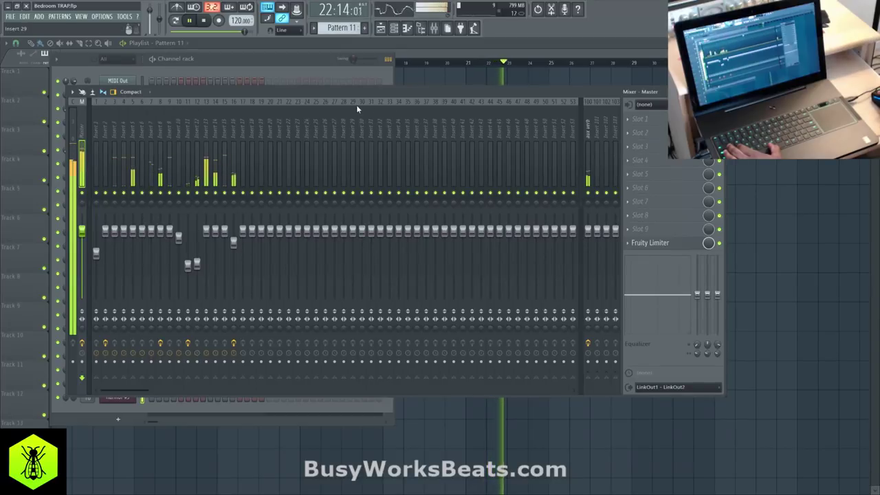
{"action": "left_click", "coordinate": [639, 121]}
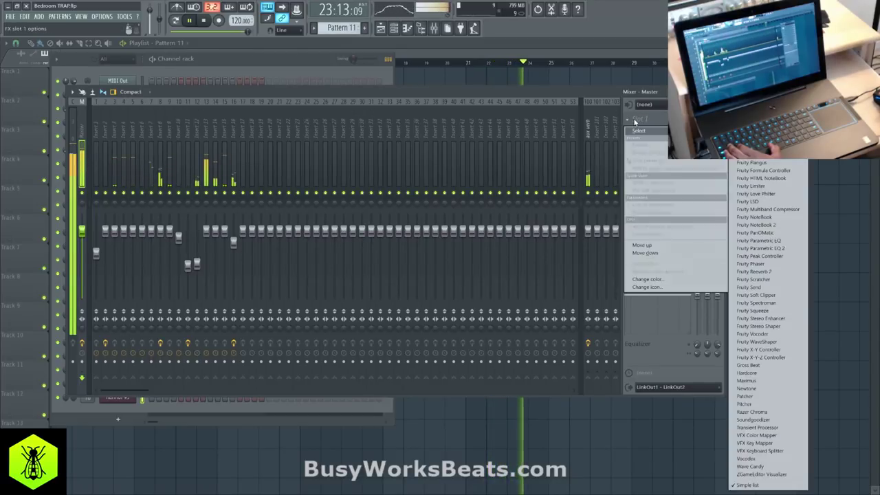
{"action": "left_click", "coordinate": [747, 380]}
{"action": "right_click", "coordinate": [277, 89]}
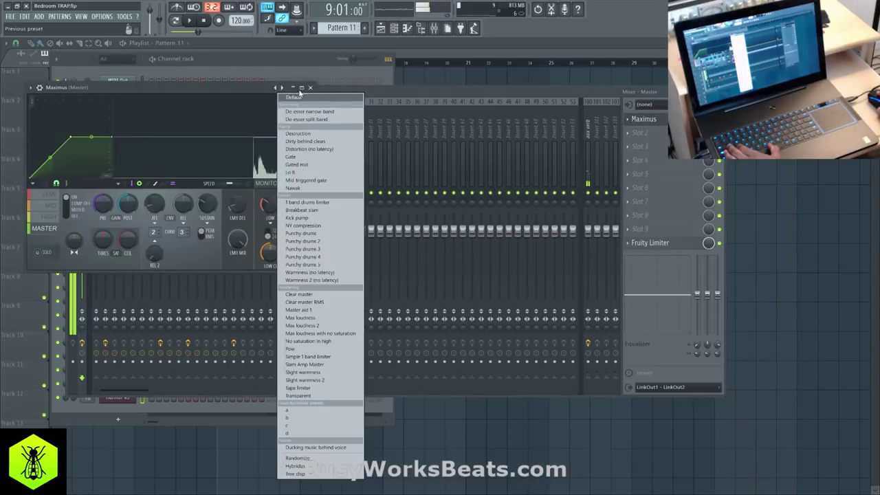
{"action": "left_click", "coordinate": [277, 89]}
{"action": "right_click", "coordinate": [276, 88]}
{"action": "left_click", "coordinate": [283, 93]}
{"action": "key", "text": "space"}
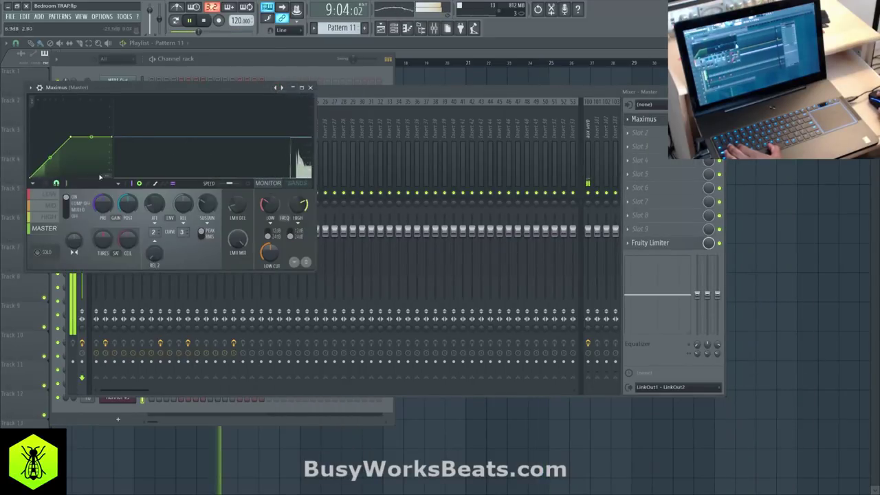
Examine Maximus's low, mid and high bands using band solo and the Bands display, and close the plugin.
{"action": "left_click", "coordinate": [51, 196]}
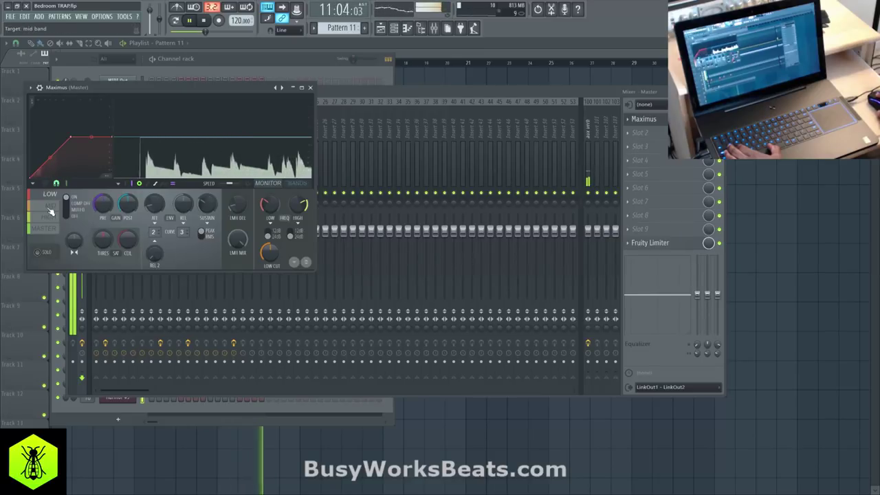
{"action": "left_click", "coordinate": [40, 252]}
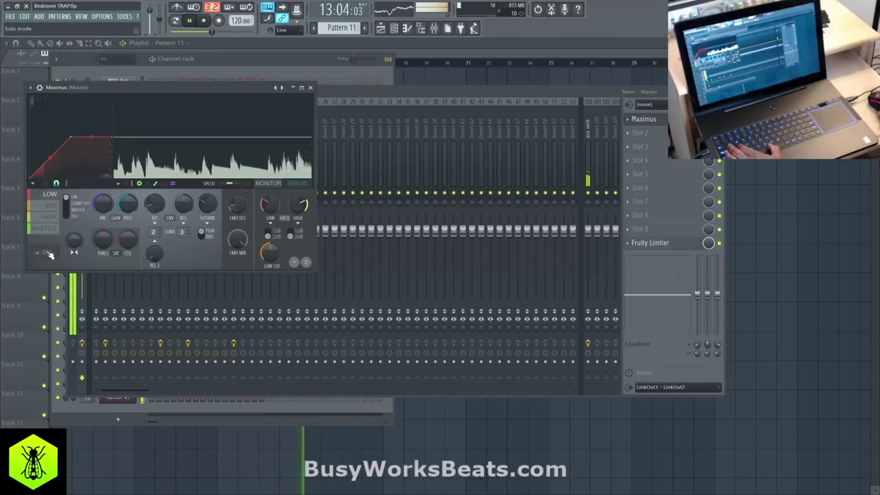
{"action": "left_click", "coordinate": [46, 254]}
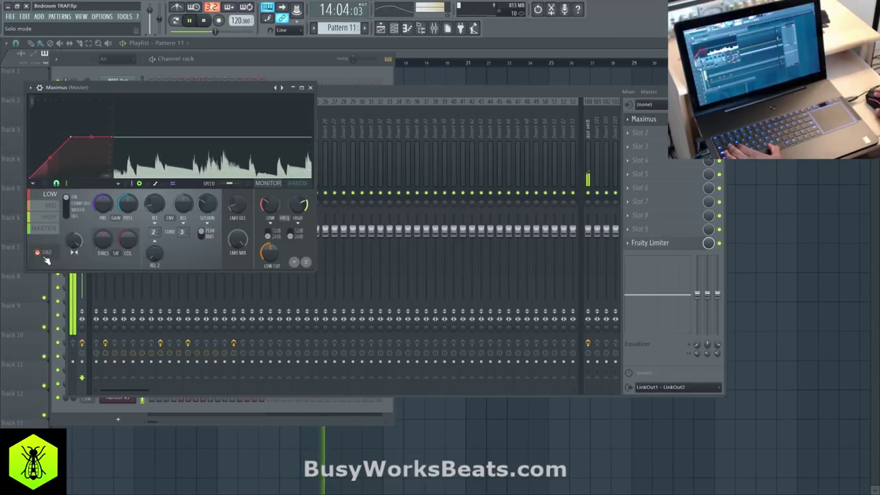
{"action": "left_click", "coordinate": [297, 184]}
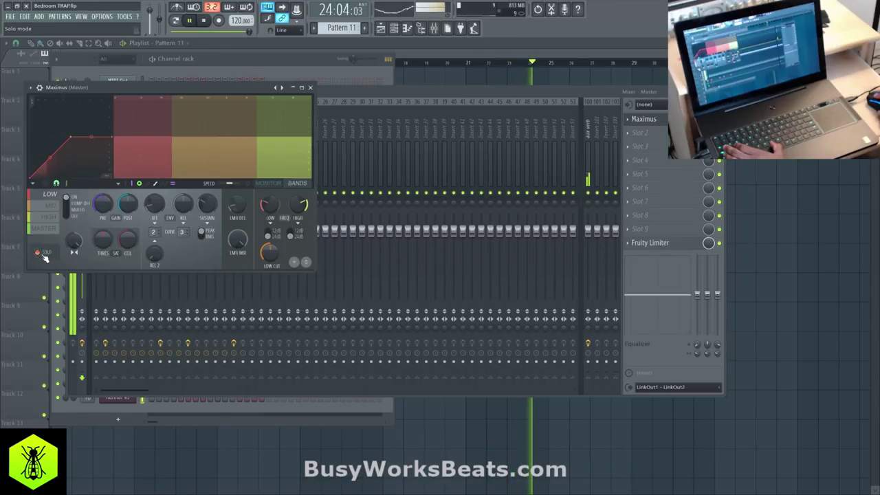
{"action": "left_click", "coordinate": [49, 207]}
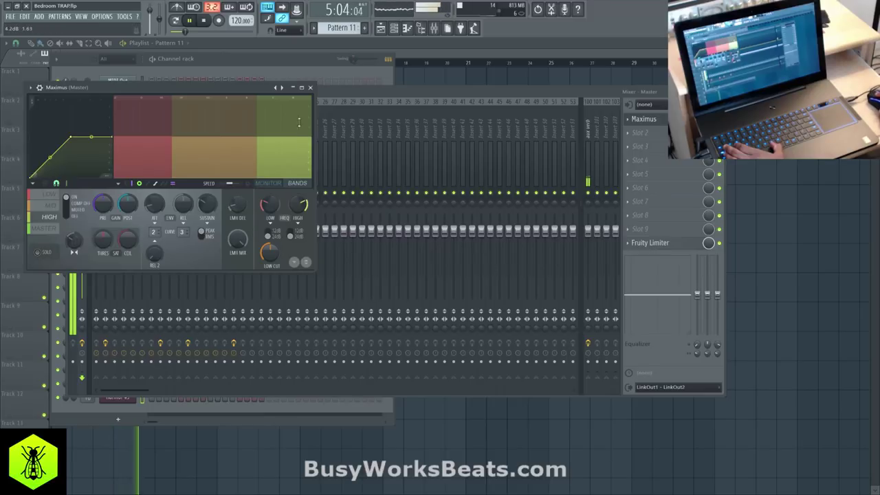
{"action": "left_click", "coordinate": [311, 88]}
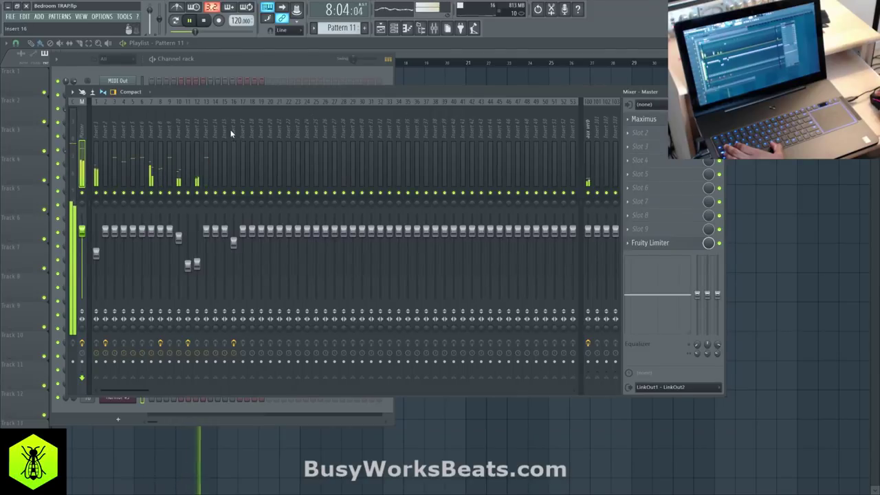
Select the microphone track 96 in the mixer, arm it for disk recording and stop playback.
{"action": "scroll", "coordinate": [232, 134], "scroll_direction": "right", "scroll_amount": 5}
{"action": "scroll", "coordinate": [257, 129], "scroll_direction": "right", "scroll_amount": 3}
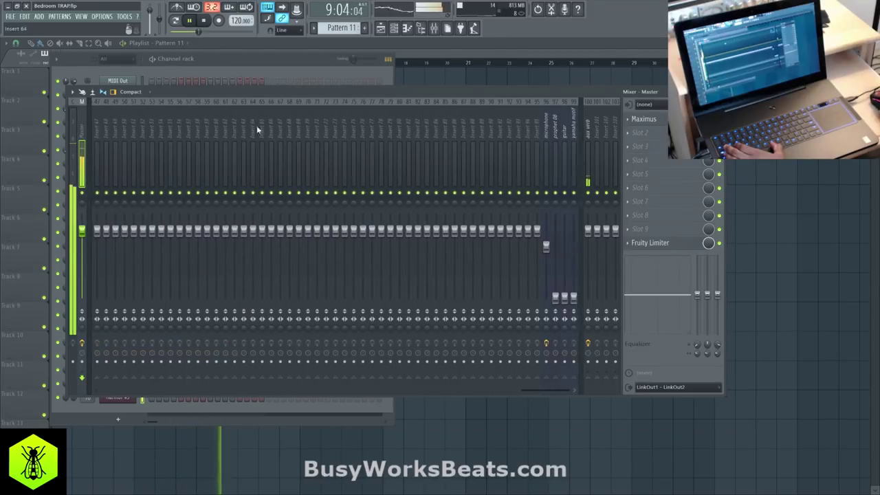
{"action": "left_click", "coordinate": [546, 136]}
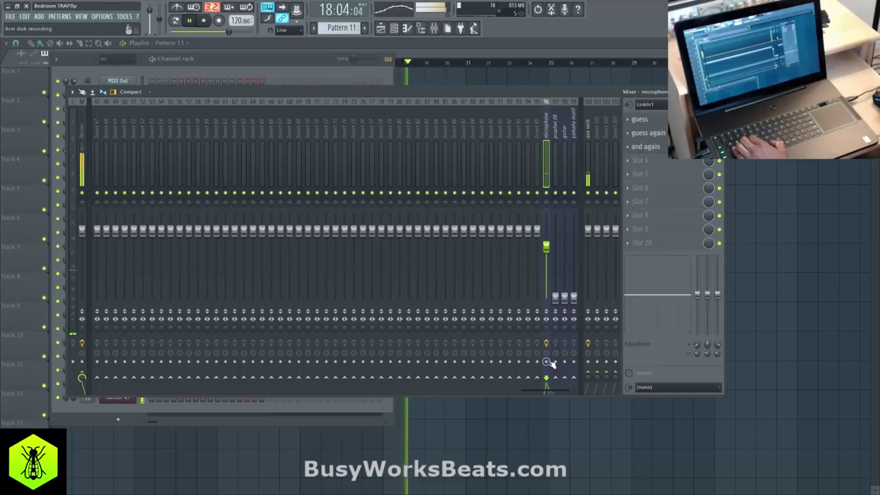
{"action": "key", "text": "F9"}
{"action": "key", "text": "space"}
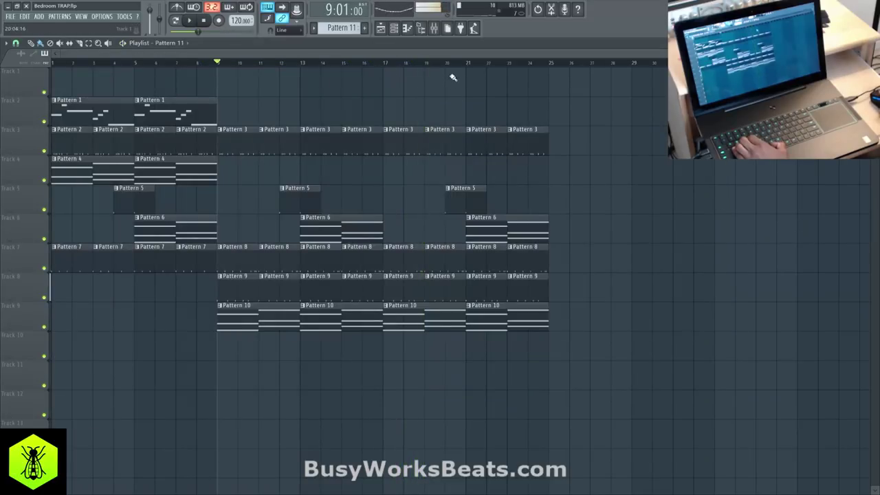
{"action": "left_click", "coordinate": [434, 29]}
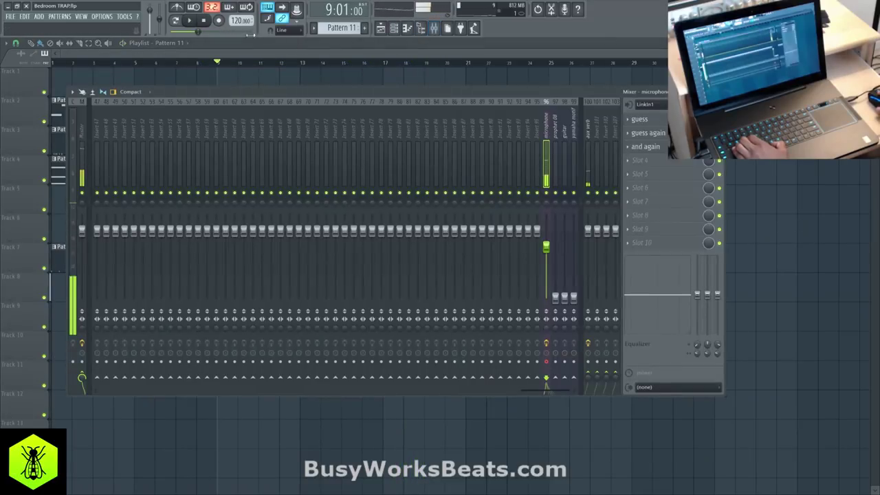
Record the microphone into the playlist as an audio clip from bar 1 to about bar 24.
{"action": "left_click", "coordinate": [219, 20]}
{"action": "left_click", "coordinate": [435, 282]}
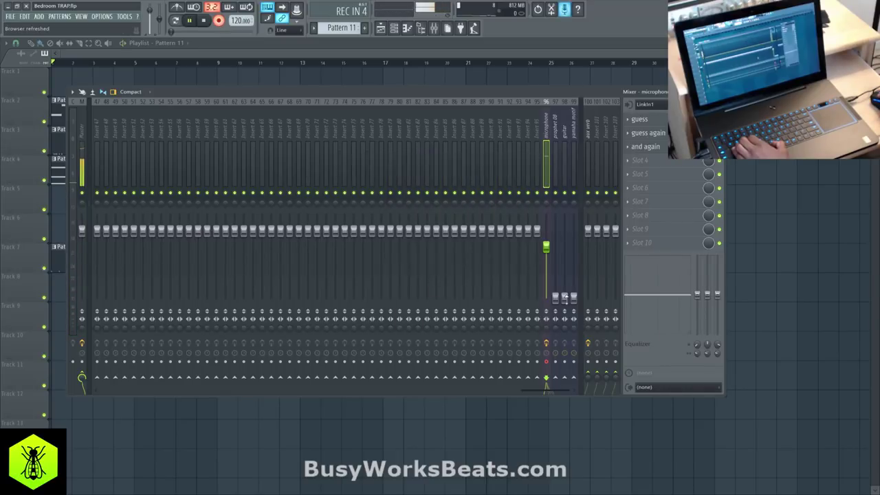
{"action": "key", "text": "F9"}
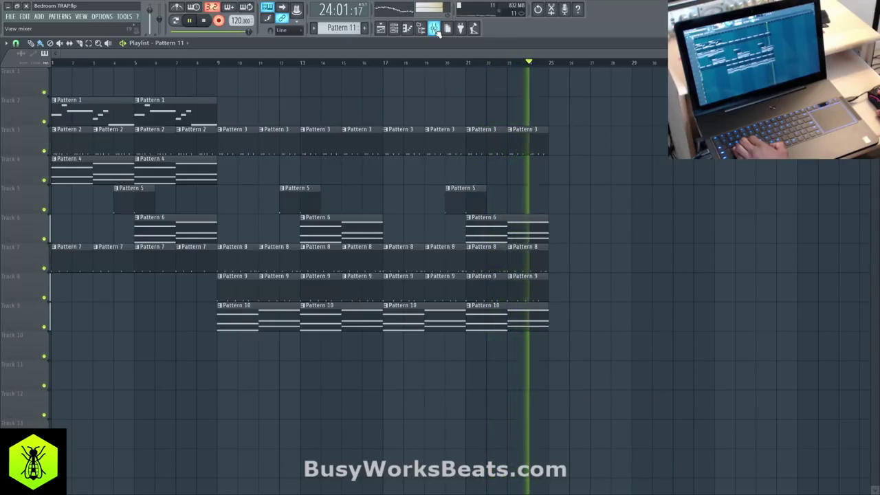
{"action": "key", "text": "space"}
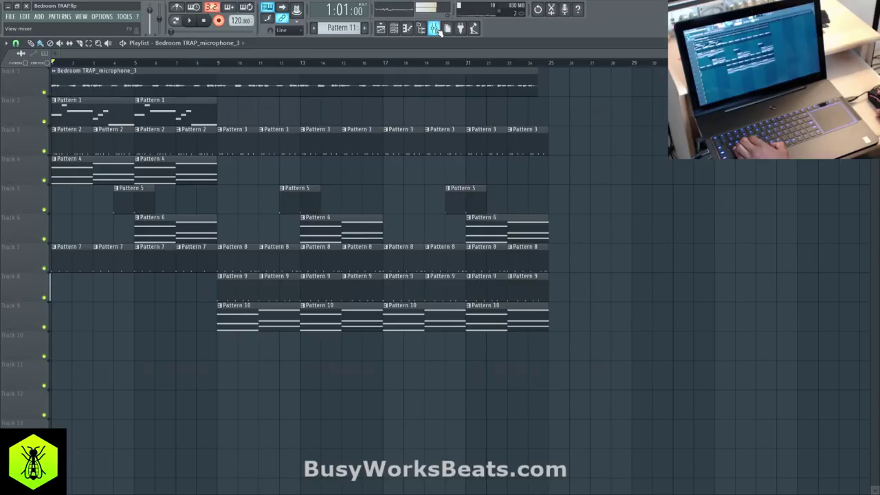
Disarm the microphone track in the mixer and turn off recording mode.
{"action": "left_click", "coordinate": [436, 30]}
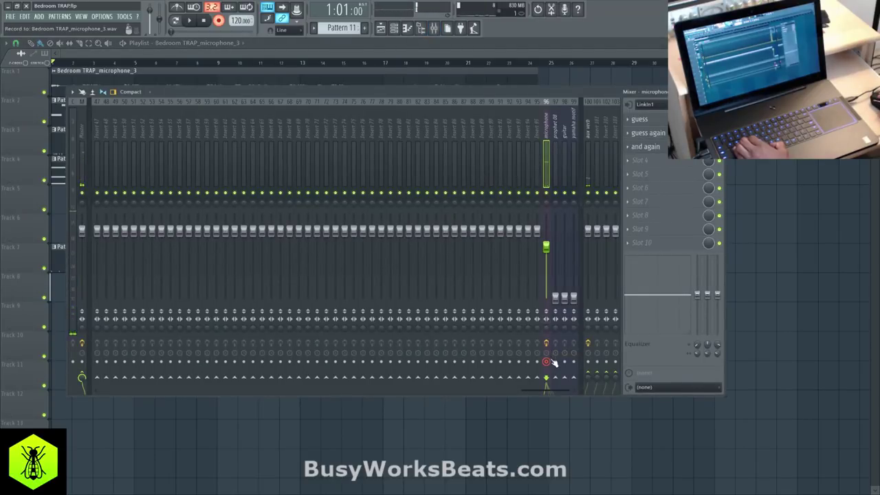
{"action": "left_click", "coordinate": [547, 194]}
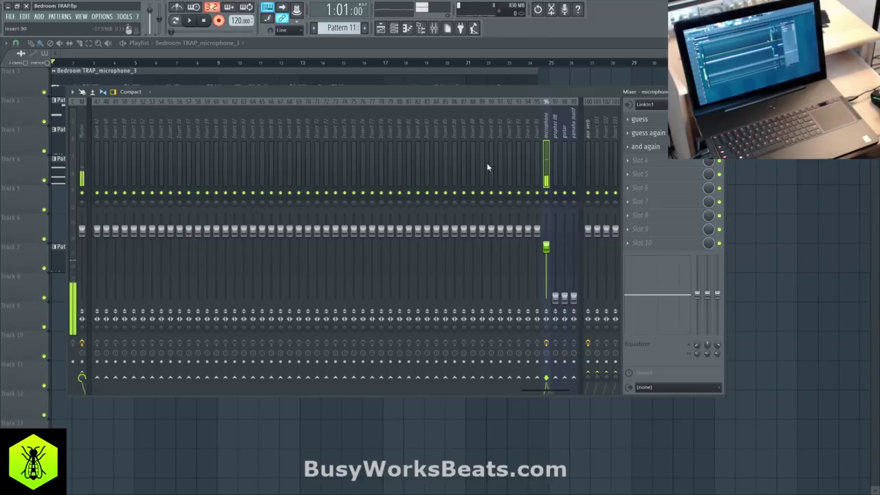
{"action": "key", "text": "F9"}
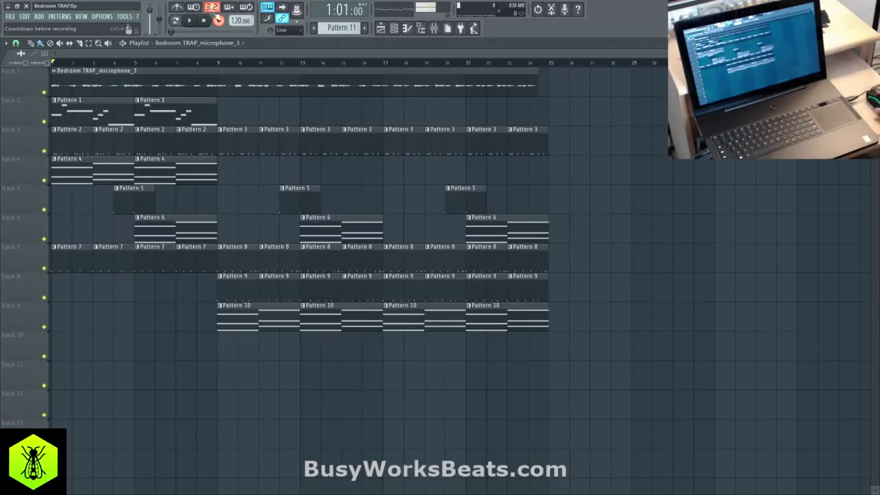
Load Fruity Stereo Shaper into the first effect slot of Insert 17, the recorded microphone's mixer track, and close its window.
{"action": "key", "text": "F6"}
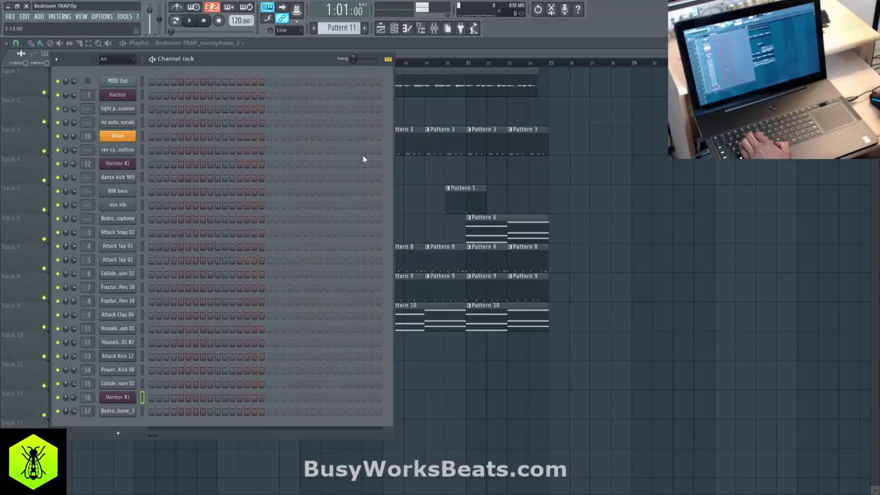
{"action": "key", "text": "space"}
{"action": "left_click", "coordinate": [434, 29]}
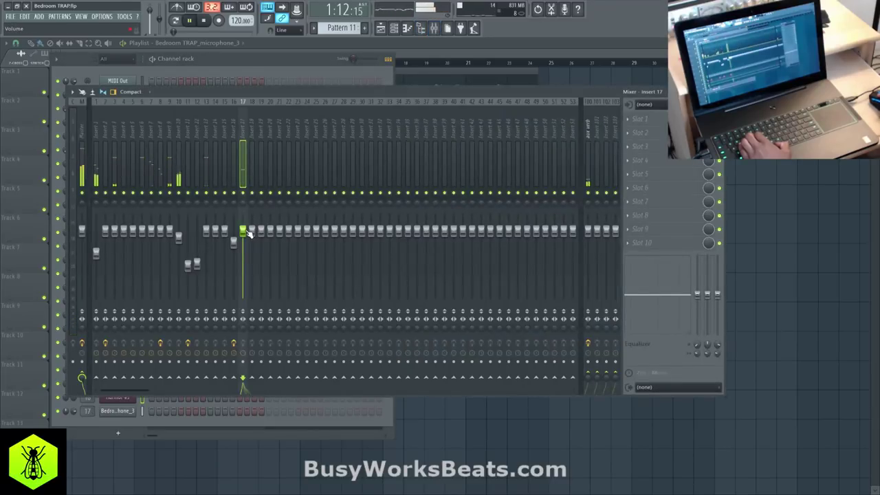
{"action": "key", "text": "space"}
{"action": "left_click", "coordinate": [642, 118]}
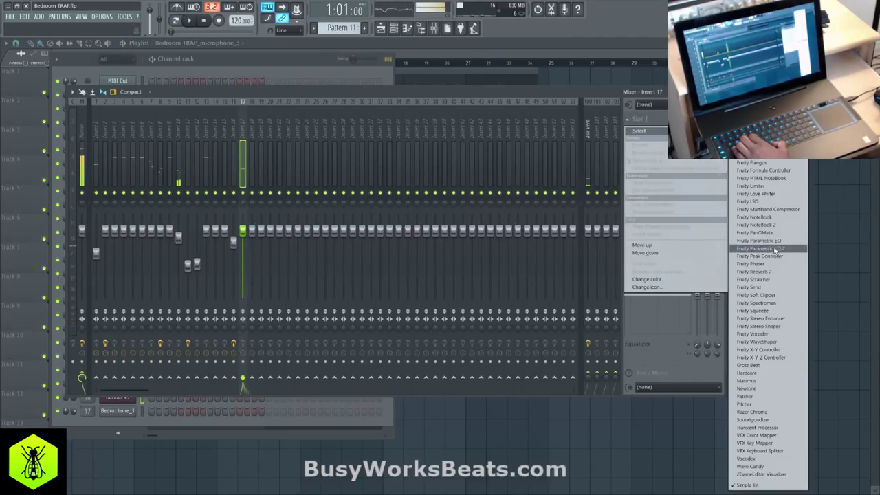
{"action": "left_click", "coordinate": [780, 326]}
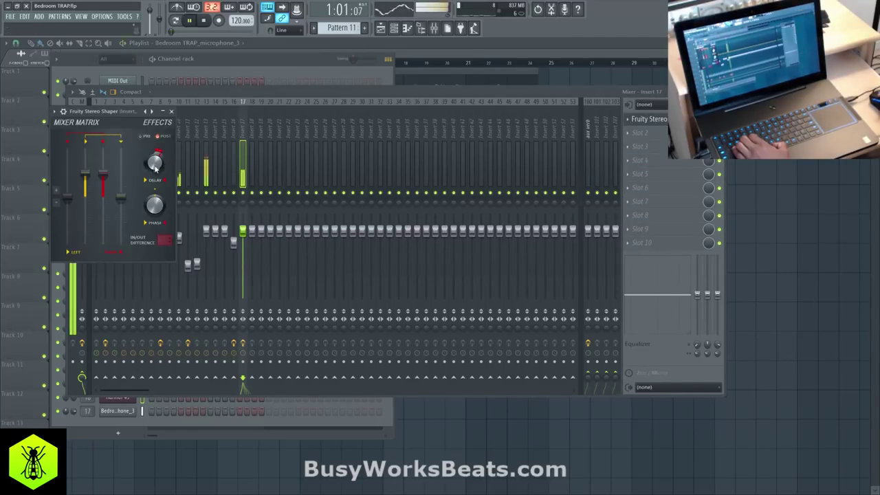
{"action": "left_click", "coordinate": [172, 111]}
Copy the Fruity delay bank with its settings from Insert 2 to Insert 17's second effect slot and close its window.
{"action": "left_click", "coordinate": [640, 133]}
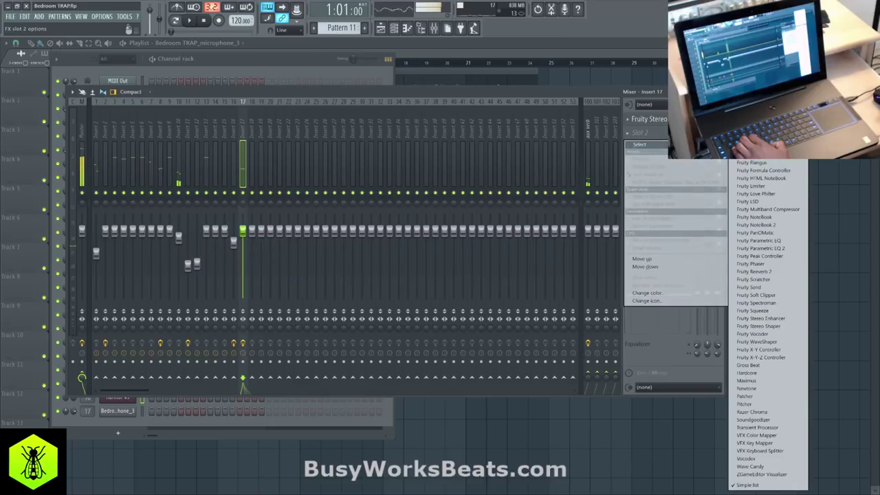
{"action": "left_click", "coordinate": [203, 105]}
{"action": "left_click_drag", "start_coordinate": [186, 129], "coordinate": [107, 122]}
{"action": "left_click", "coordinate": [170, 129]}
{"action": "left_click", "coordinate": [180, 128]}
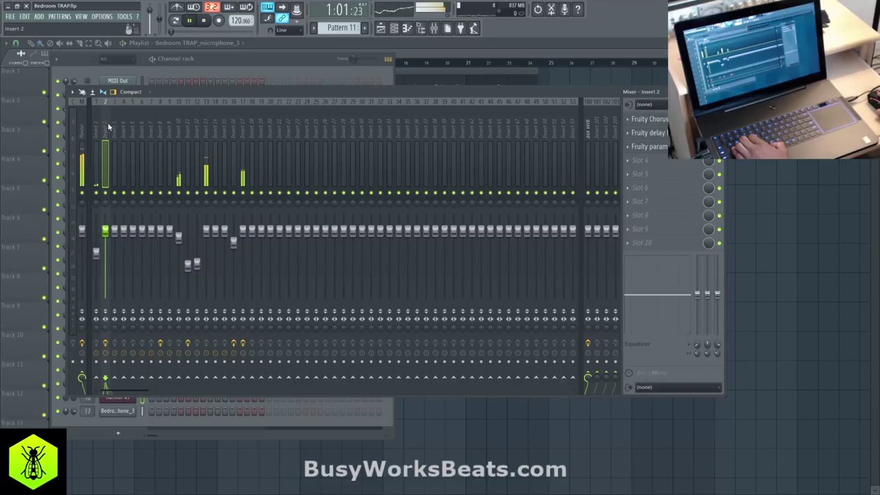
{"action": "left_click", "coordinate": [629, 140]}
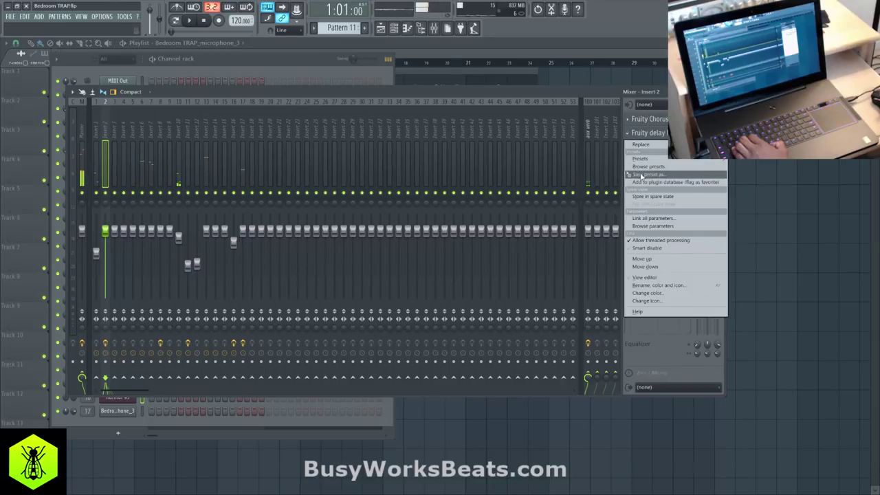
{"action": "left_click_drag", "start_coordinate": [641, 176], "coordinate": [243, 128]}
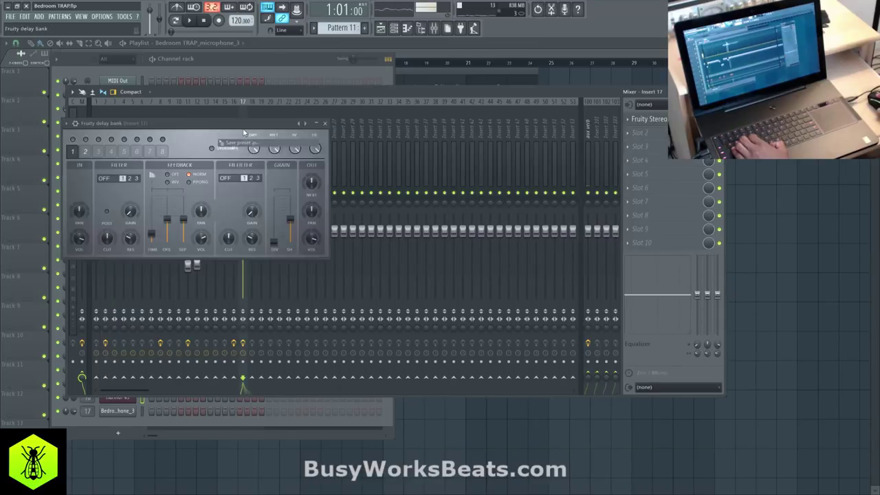
{"action": "key", "text": "space"}
{"action": "left_click", "coordinate": [325, 123]}
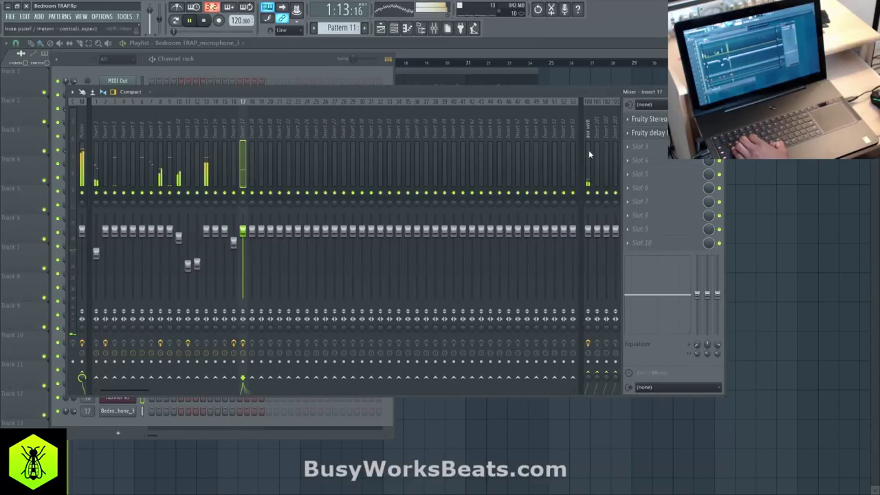
Audition the microphone on Insert 17 in solo and in the mix, checking its Fruity Stereo Shaper and Fruity delay bank settings.
{"action": "left_click", "coordinate": [662, 135]}
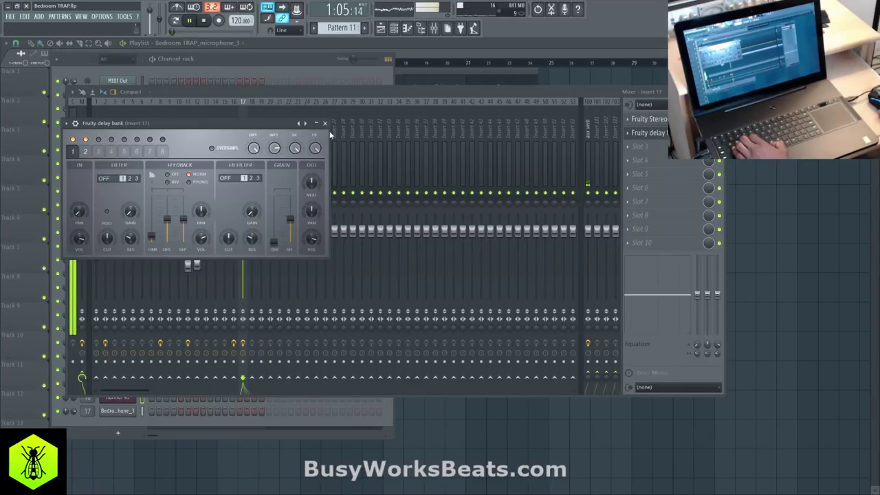
{"action": "left_click", "coordinate": [325, 123]}
{"action": "right_click", "coordinate": [245, 194]}
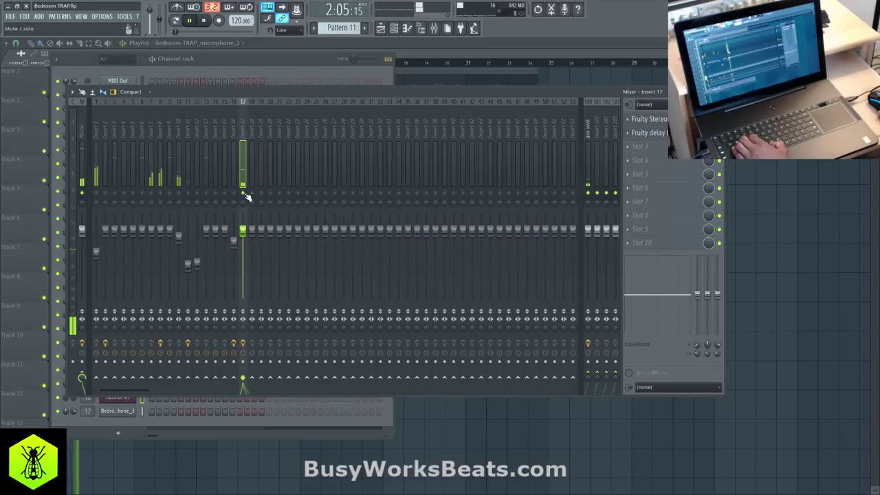
{"action": "right_click", "coordinate": [245, 194]}
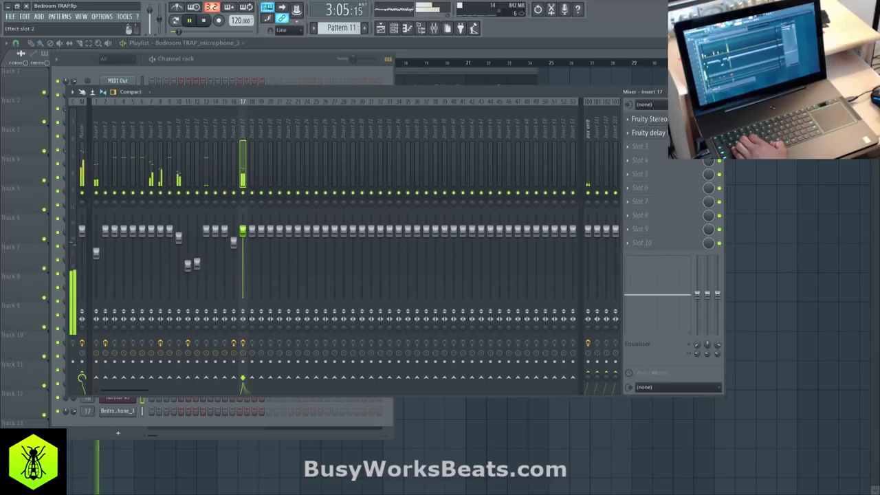
{"action": "left_click", "coordinate": [648, 120]}
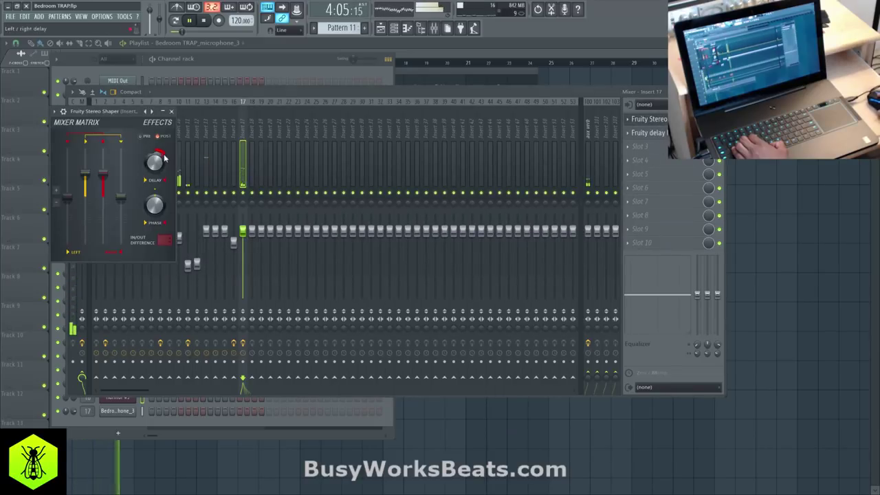
{"action": "left_click", "coordinate": [172, 112]}
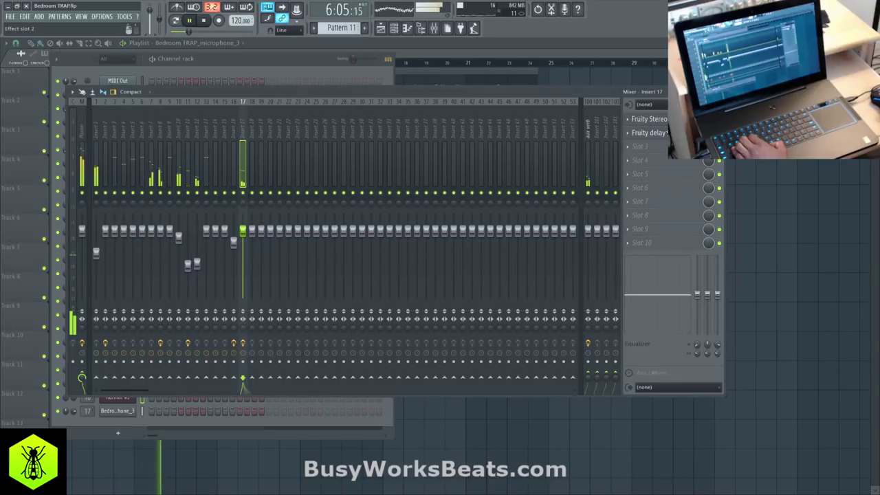
{"action": "left_click", "coordinate": [664, 121]}
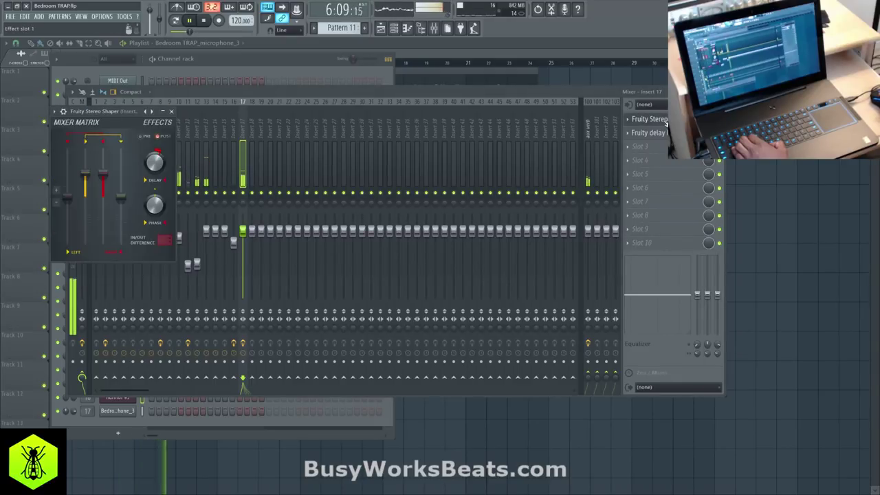
{"action": "left_click", "coordinate": [172, 112]}
{"action": "left_click", "coordinate": [648, 133]}
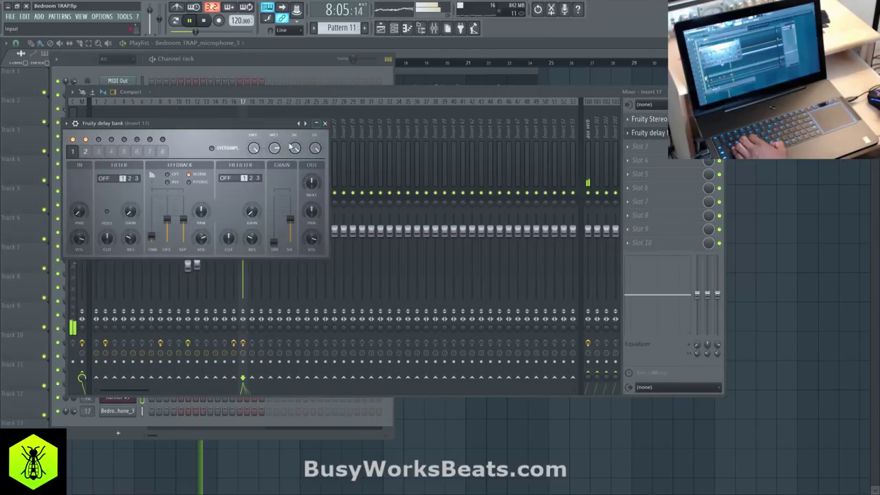
{"action": "left_click", "coordinate": [326, 124]}
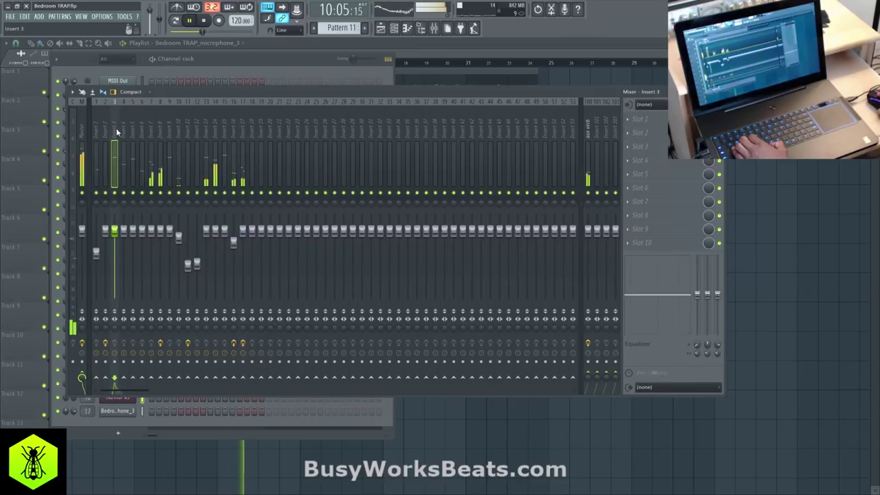
{"action": "left_click", "coordinate": [660, 133]}
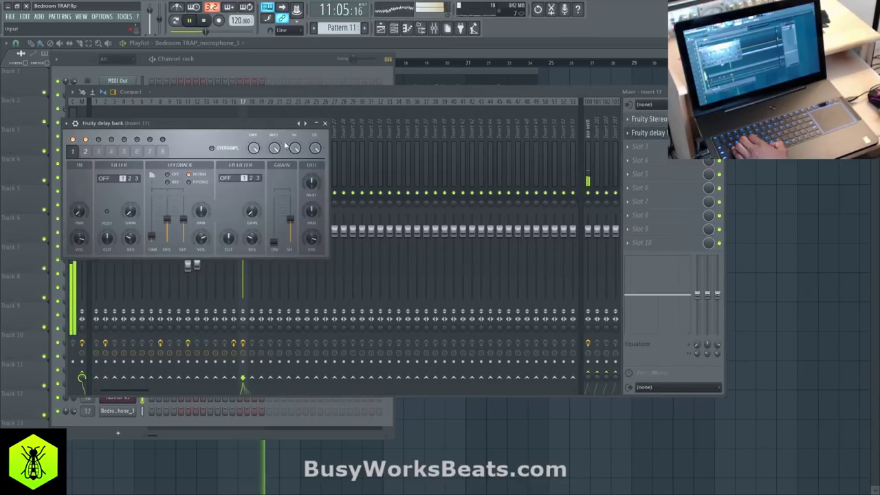
{"action": "left_click", "coordinate": [325, 124]}
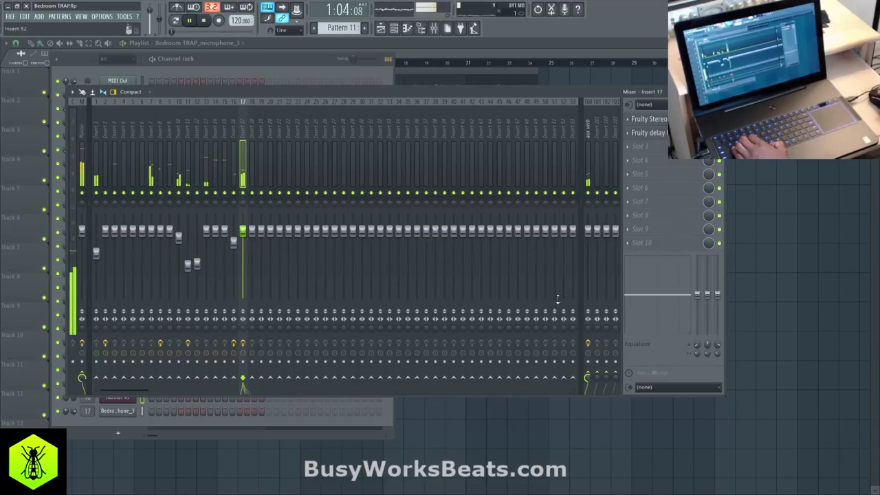
Check the effect slots of the first few mixer inserts and return to Insert 17.
{"action": "left_click", "coordinate": [140, 128]}
{"action": "left_click", "coordinate": [124, 129]}
{"action": "left_click", "coordinate": [113, 130]}
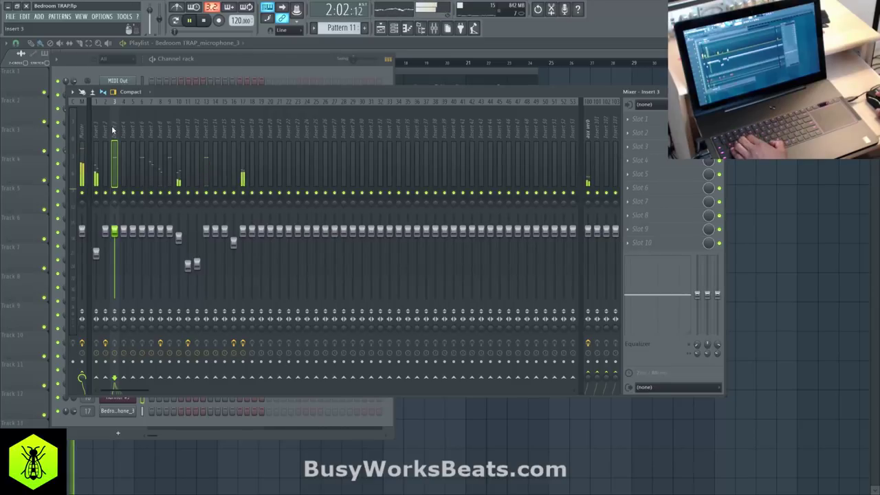
{"action": "right_click", "coordinate": [105, 129]}
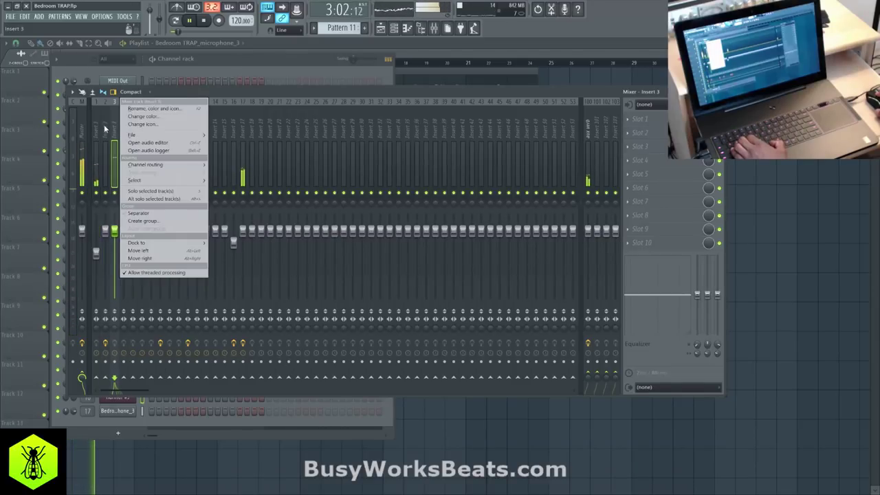
{"action": "left_click", "coordinate": [105, 127]}
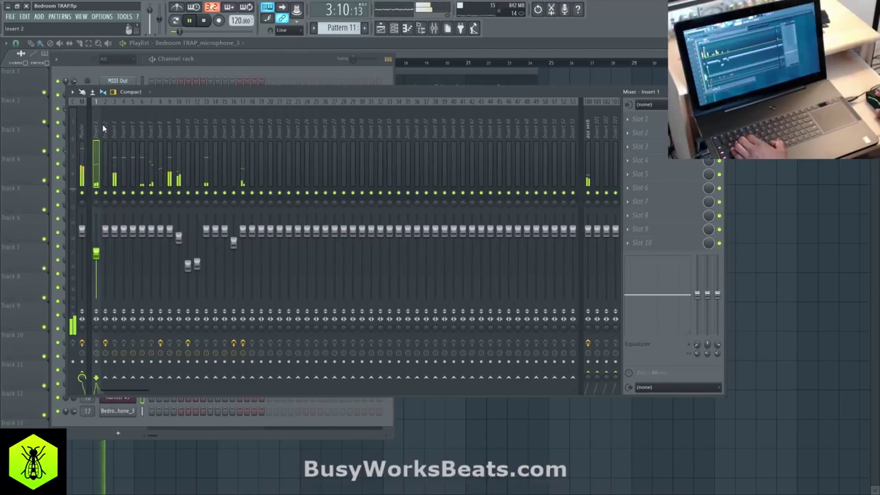
{"action": "left_click", "coordinate": [247, 123]}
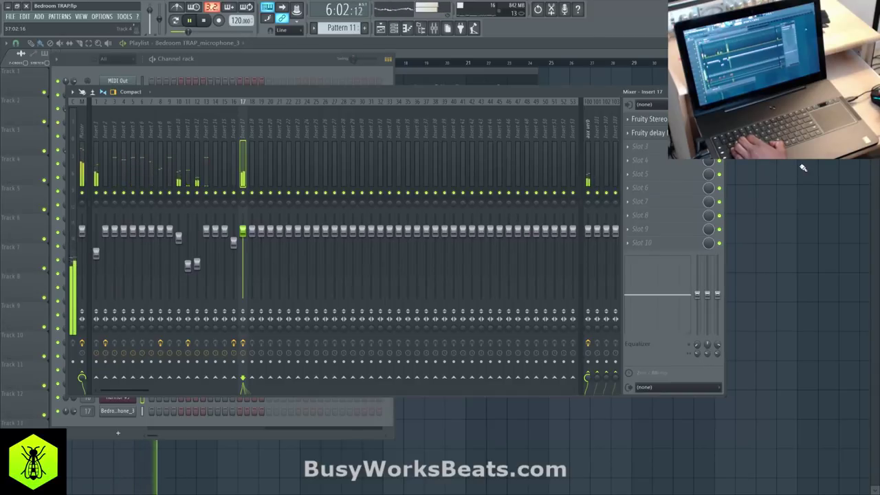
Enlarge Track 1 in the playlist, choose the Slice tool and play the start of the microphone clip.
{"action": "key", "text": "F9"}
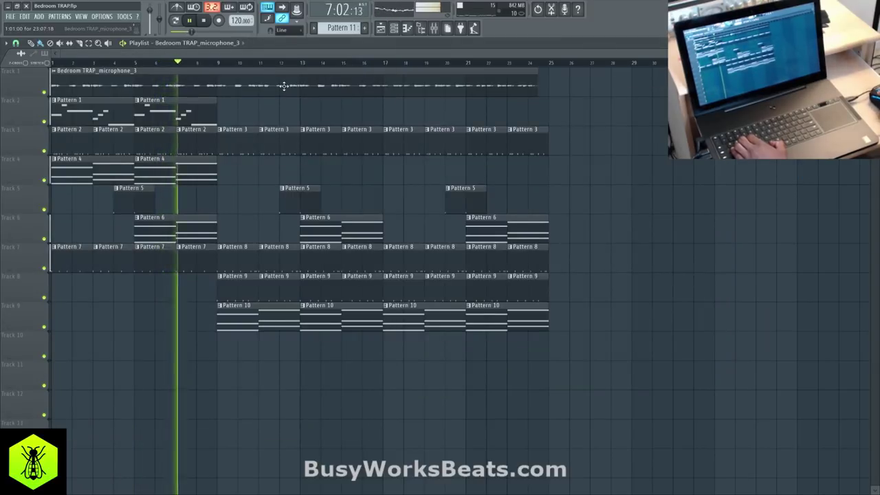
{"action": "left_click_drag", "start_coordinate": [14, 96], "coordinate": [15, 140]}
{"action": "key", "text": "space"}
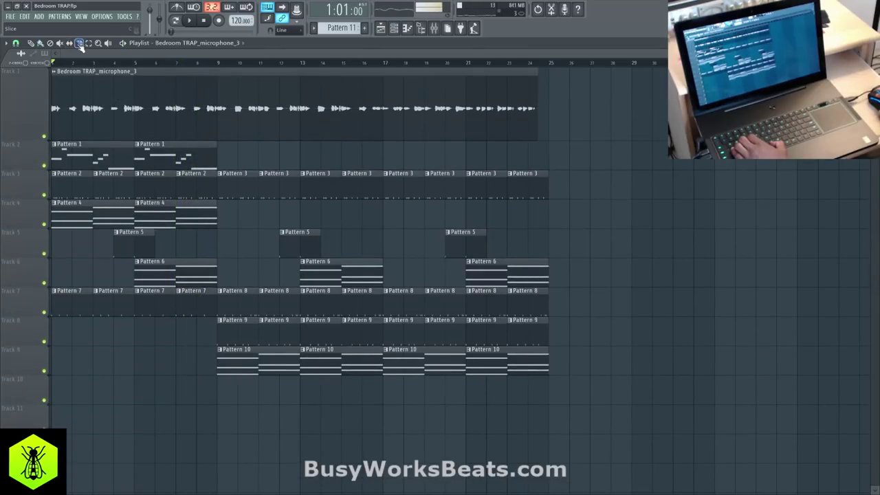
{"action": "left_click", "coordinate": [16, 44]}
{"action": "left_click", "coordinate": [27, 161]}
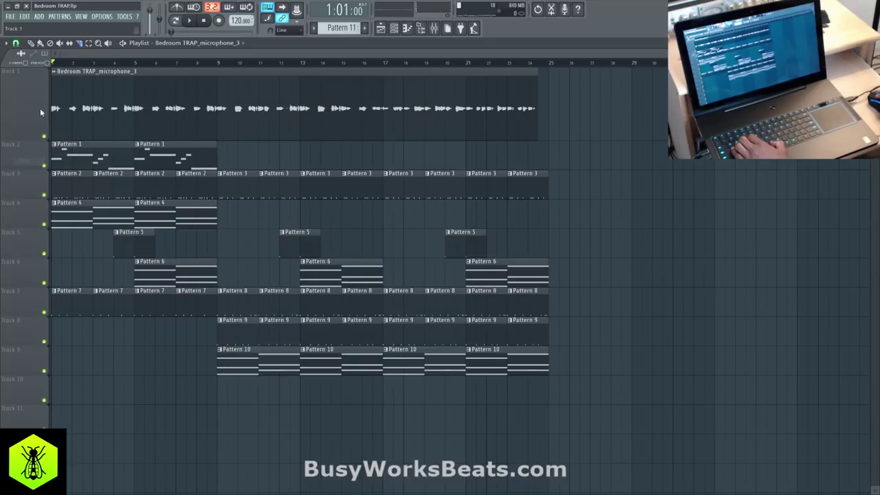
{"action": "scroll", "coordinate": [61, 63], "scroll_direction": "up", "scroll_amount": 2}
{"action": "key", "text": "space"}
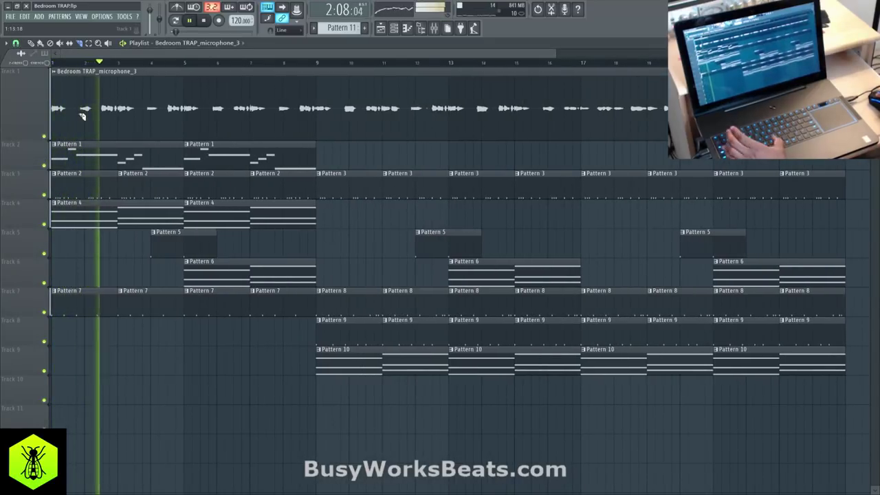
{"action": "key", "text": "space"}
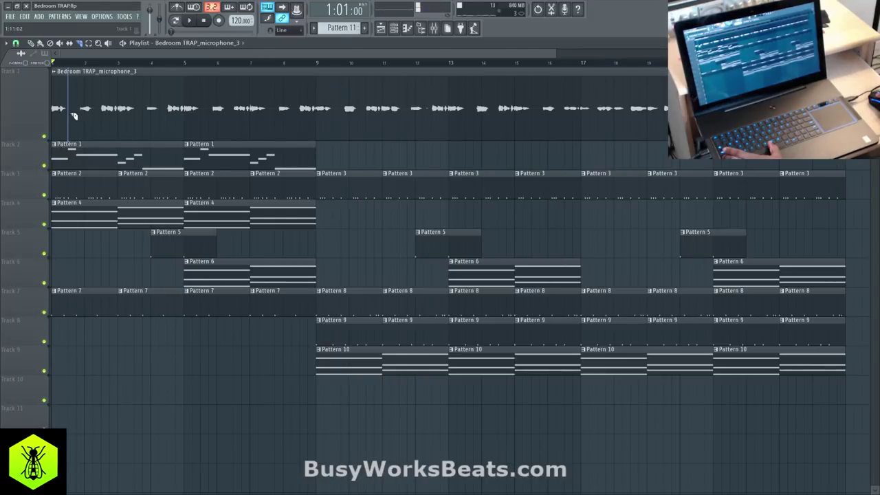
Slice the microphone clip on Track 1 up to about bar 9, cutting out the unwanted sections between the short vocal phrases.
{"action": "right_click", "coordinate": [77, 119]}
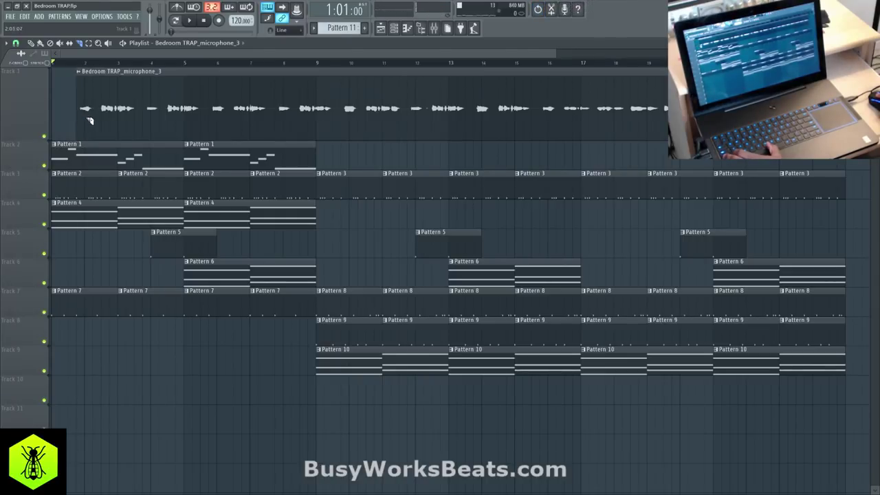
{"action": "right_click", "coordinate": [141, 120]}
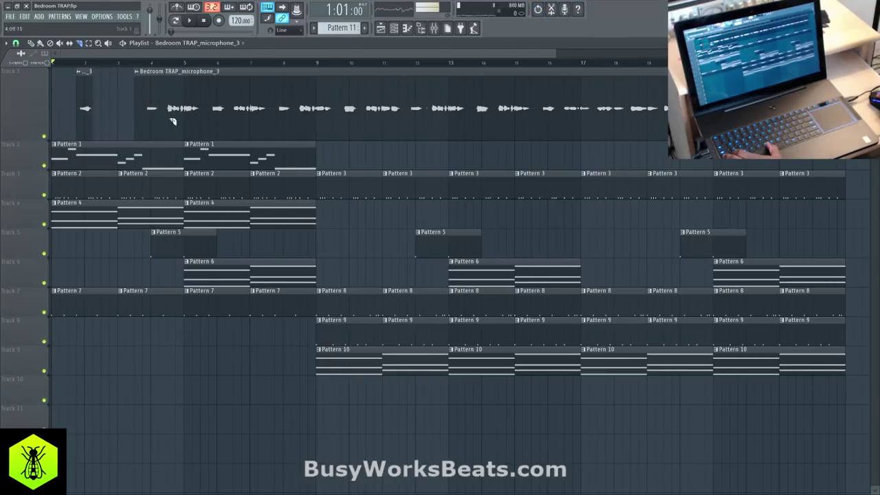
{"action": "right_click", "coordinate": [211, 126]}
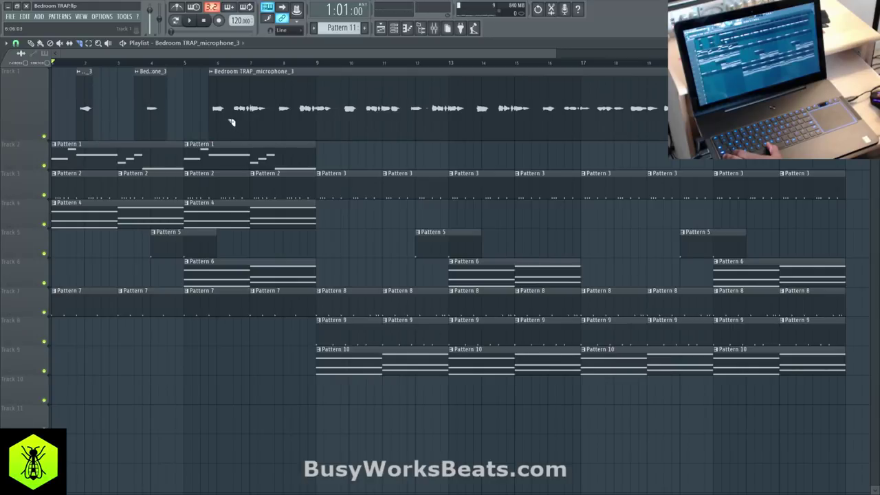
{"action": "right_click", "coordinate": [275, 124]}
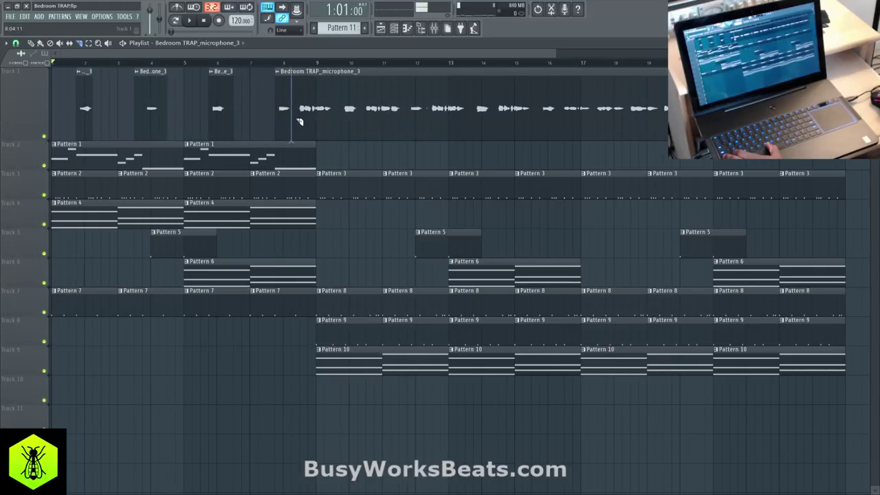
{"action": "right_click", "coordinate": [348, 127]}
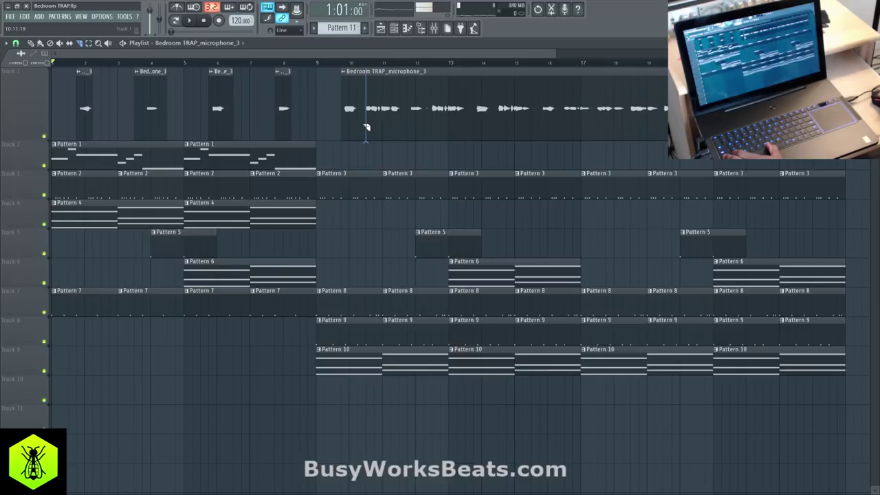
Play the song while slicing the microphone clip into short phrases up to about bar 16, and delete the remaining tail.
{"action": "key", "text": "space"}
{"action": "right_click", "coordinate": [411, 129]}
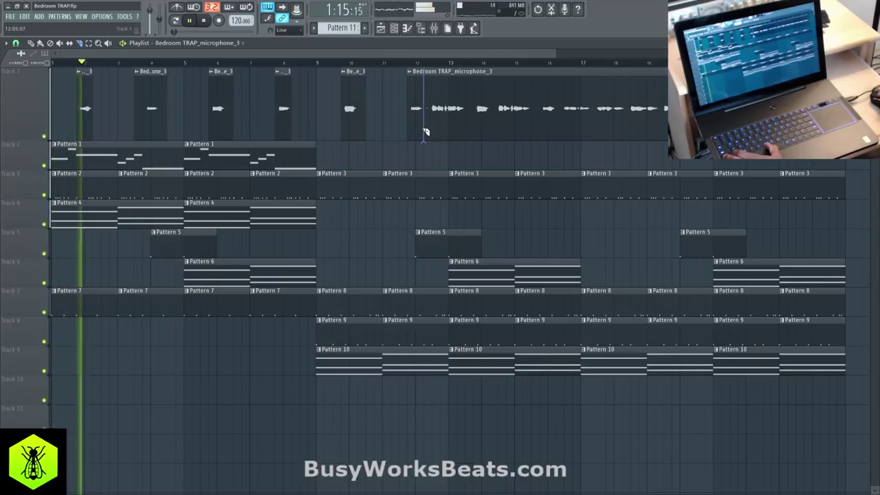
{"action": "right_click", "coordinate": [469, 127]}
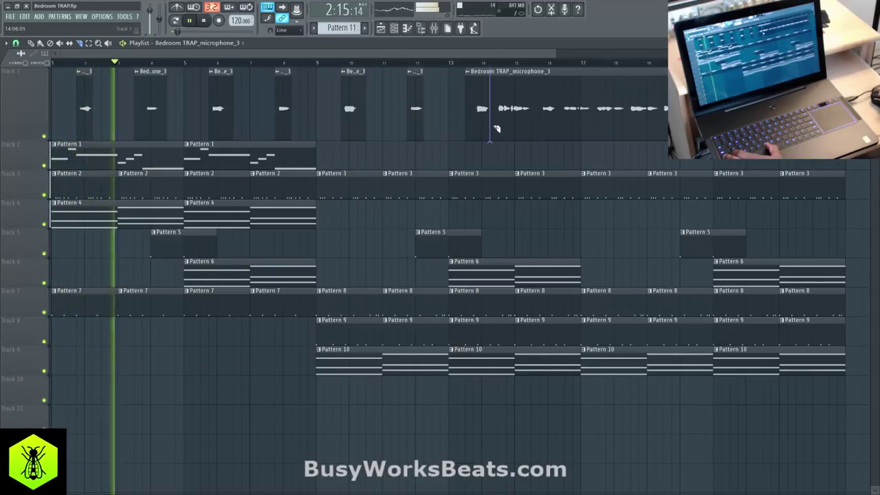
{"action": "right_click", "coordinate": [533, 131]}
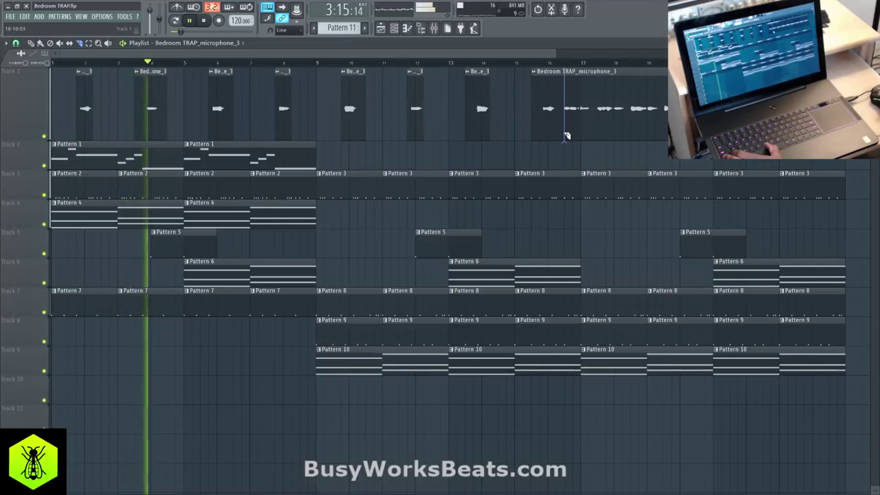
{"action": "left_click", "coordinate": [565, 135]}
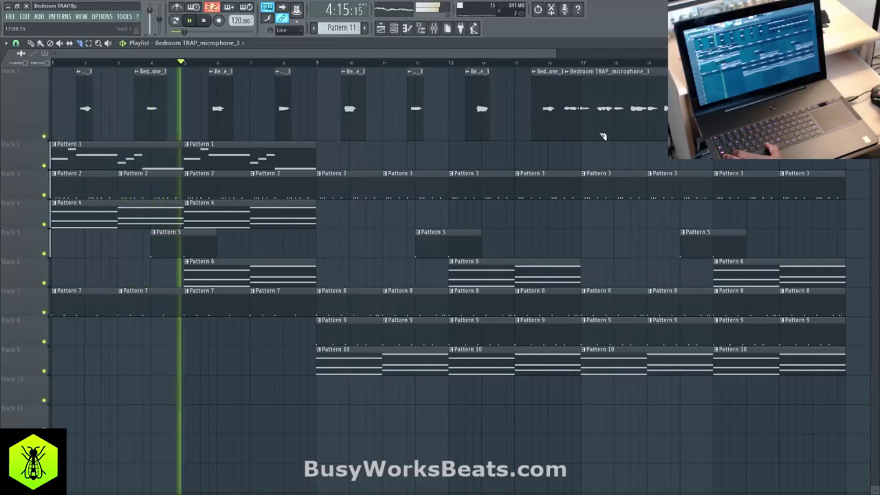
{"action": "left_click", "coordinate": [41, 44]}
{"action": "right_click", "coordinate": [618, 115]}
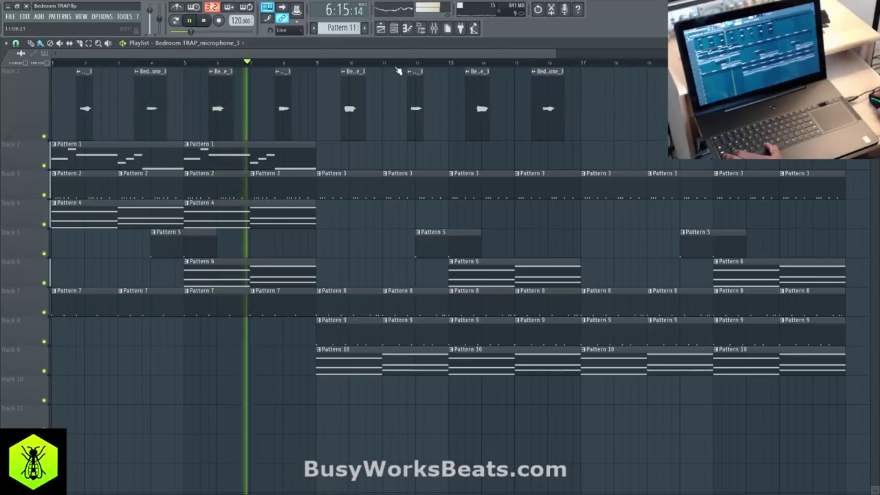
Reduce the height of Track 1 in the playlist and check the mixer levels during playback.
{"action": "scroll", "coordinate": [398, 70], "scroll_direction": "down", "scroll_amount": 5}
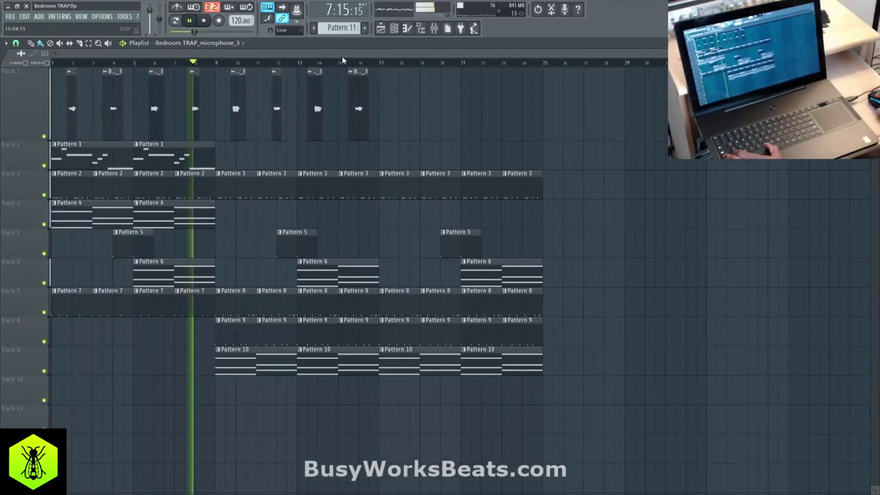
{"action": "left_click_drag", "start_coordinate": [25, 140], "coordinate": [24, 110]}
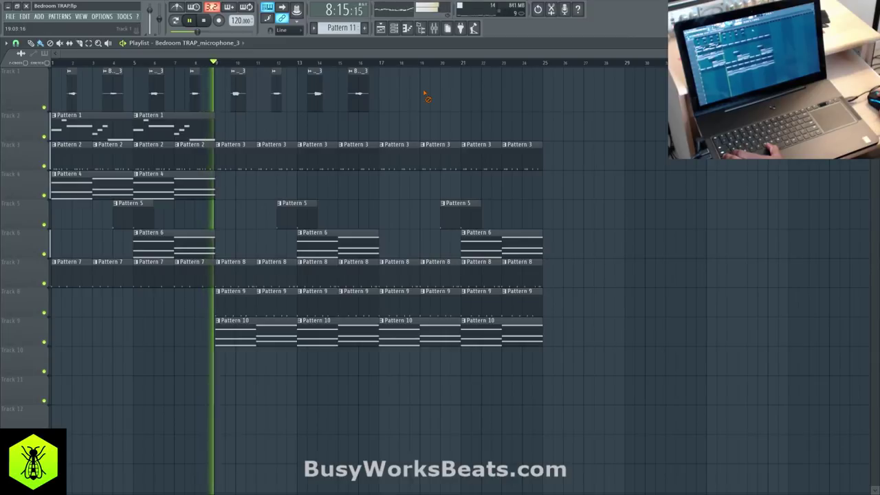
{"action": "key", "text": "F9"}
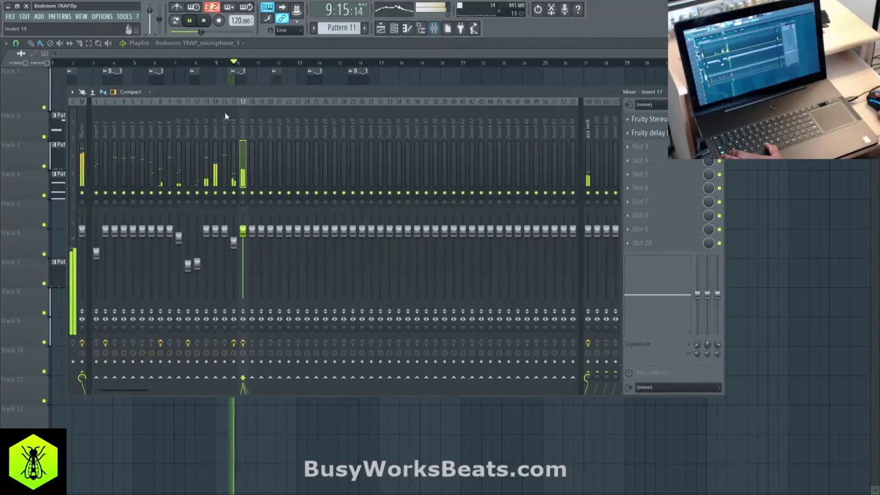
{"action": "key", "text": "F9"}
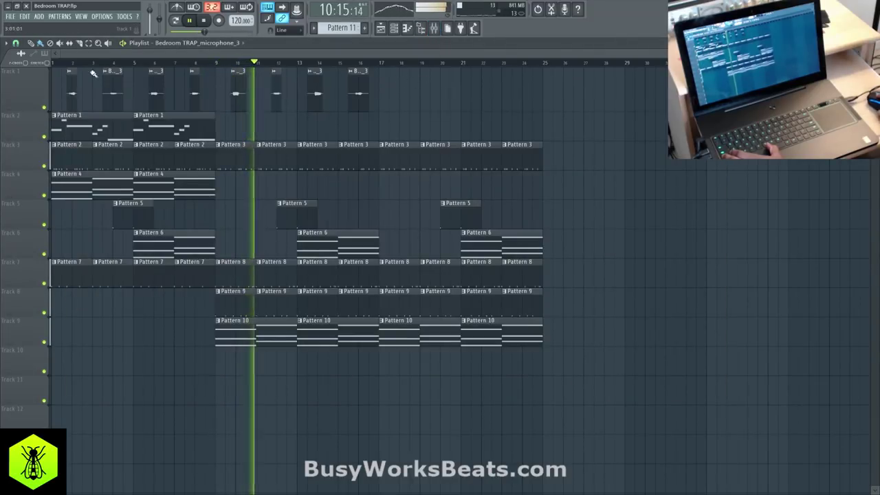
{"action": "left_click", "coordinate": [16, 43]}
{"action": "left_click", "coordinate": [27, 172]}
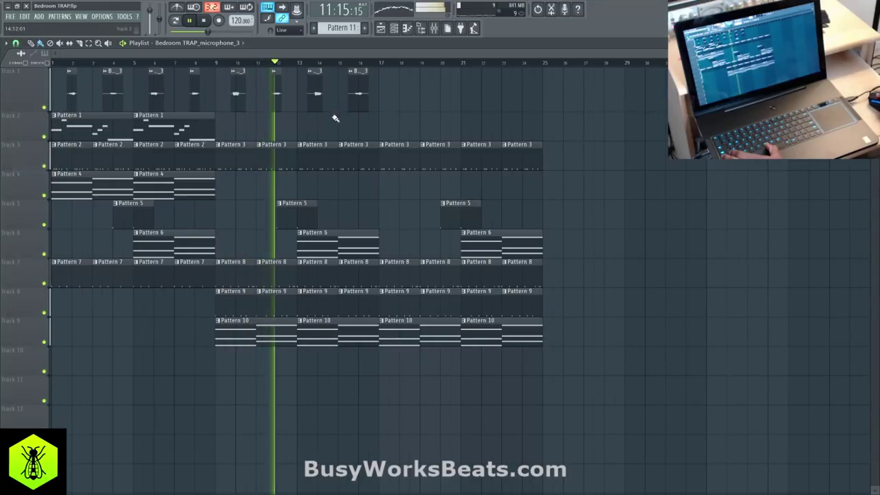
Replace the last four vocal phrases on Track 1 with a copy of the first four, and play from bar 9.
{"action": "key", "text": "space"}
{"action": "right_click", "coordinate": [358, 94]}
{"action": "right_click", "coordinate": [316, 94]}
{"action": "right_click", "coordinate": [275, 94]}
{"action": "right_click", "coordinate": [235, 93]}
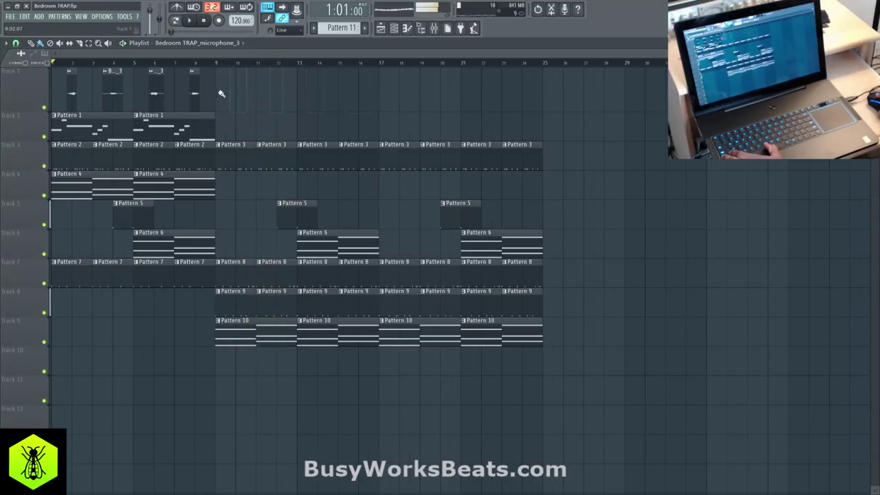
{"action": "mouse_move", "coordinate": [233, 94]}
{"action": "left_mouse_down"}
{"action": "mouse_move", "coordinate": [69, 97]}
{"action": "mouse_move", "coordinate": [237, 86]}
{"action": "left_mouse_up"}
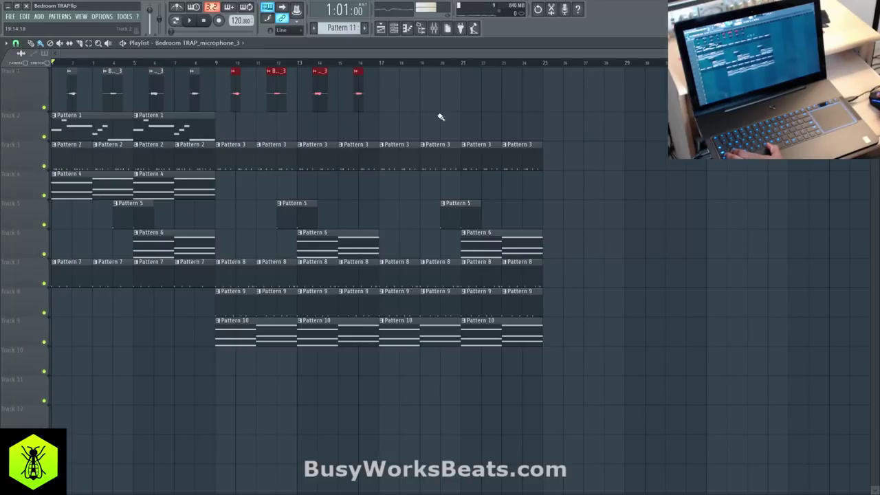
{"action": "left_click", "coordinate": [217, 64]}
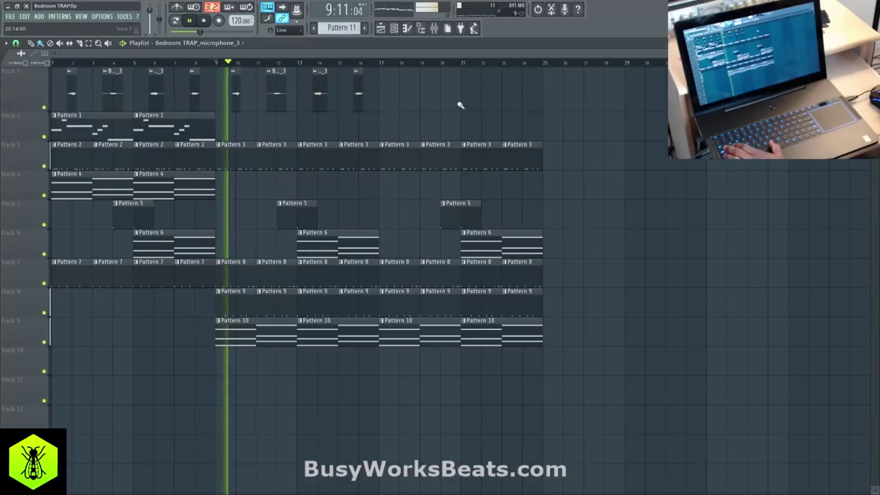
Find the right mixer insert during playback and load Fruity Parametric EQ 2 into the first effect slot of Insert 14.
{"action": "key", "text": "F6"}
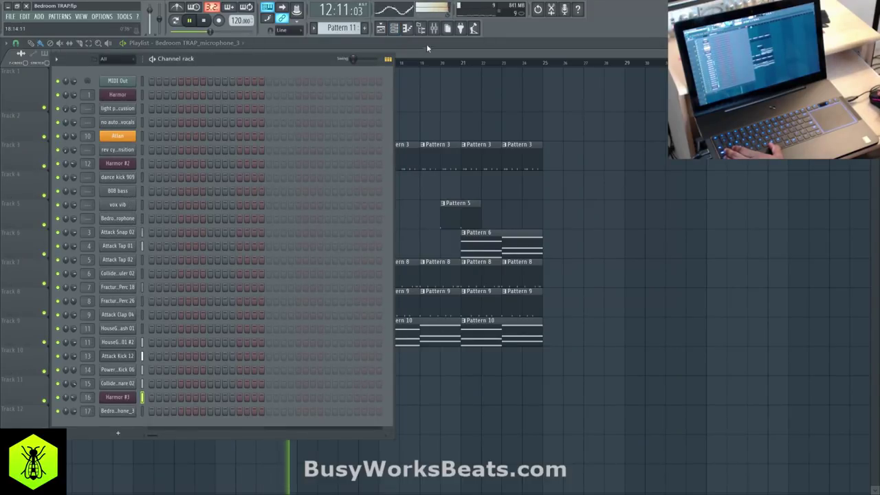
{"action": "key", "text": "F9"}
{"action": "left_click", "coordinate": [208, 135]}
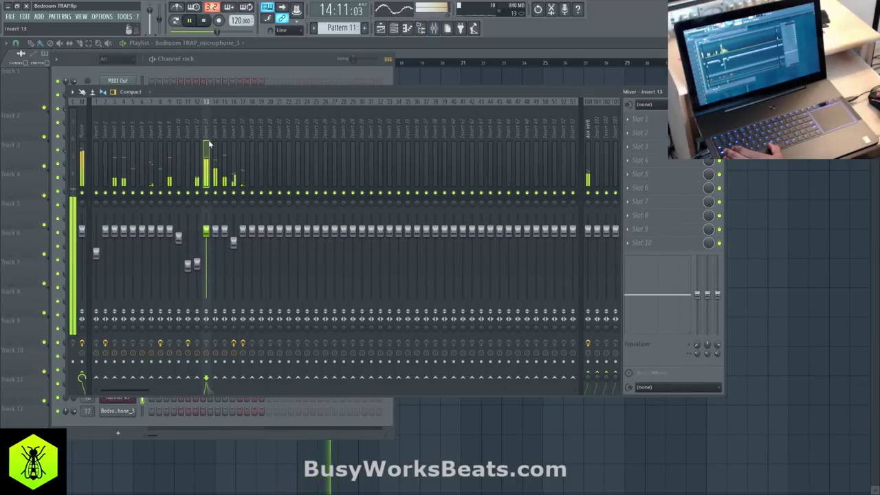
{"action": "left_click", "coordinate": [214, 136]}
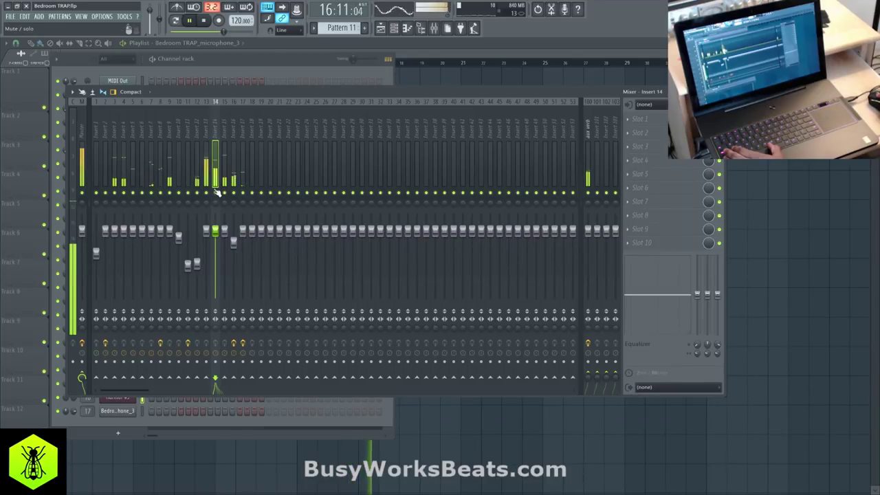
{"action": "left_click", "coordinate": [631, 121]}
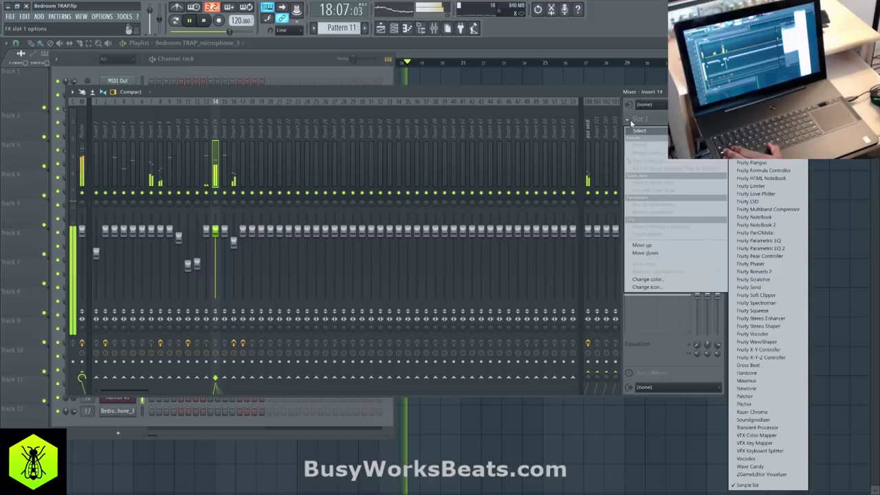
{"action": "left_click", "coordinate": [757, 248]}
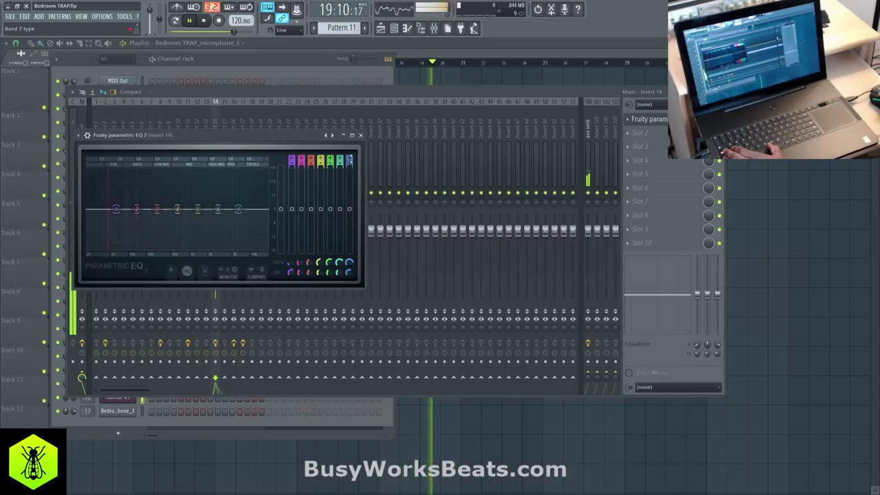
Turn band 7 of the EQ on Insert 14 into a low-pass filter with its cutoff just below band 4, and close its window.
{"action": "left_click", "coordinate": [239, 209], "text": "alt"}
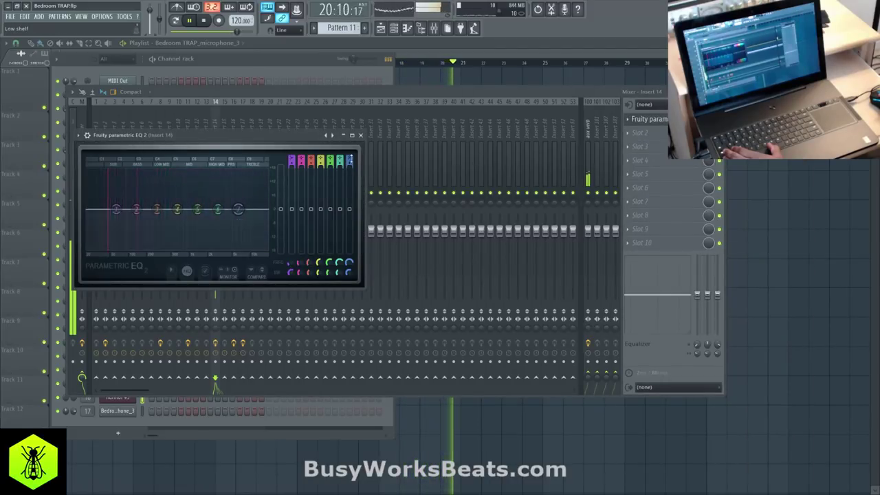
{"action": "left_click", "coordinate": [239, 209], "text": "alt"}
{"action": "left_click", "coordinate": [239, 209], "text": "alt"}
{"action": "left_click", "coordinate": [239, 209], "text": "alt"}
{"action": "left_click", "coordinate": [239, 209], "text": "alt"}
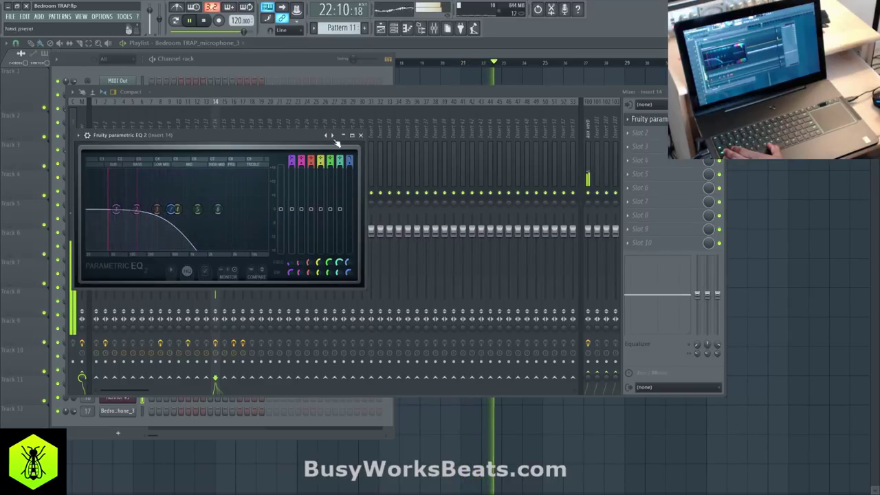
{"action": "left_click", "coordinate": [361, 135]}
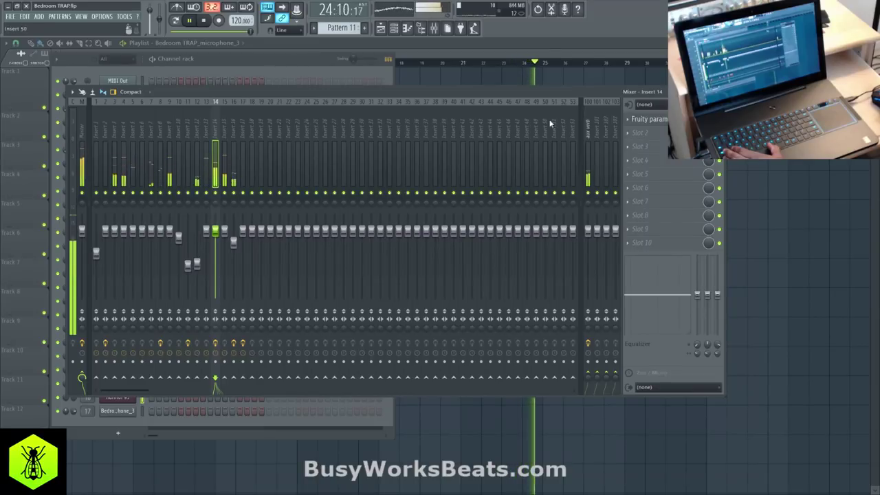
Rearrange the Pattern 5 clips on Track 5 so that they start only at bars 8 and 16.
{"action": "key", "text": "F9"}
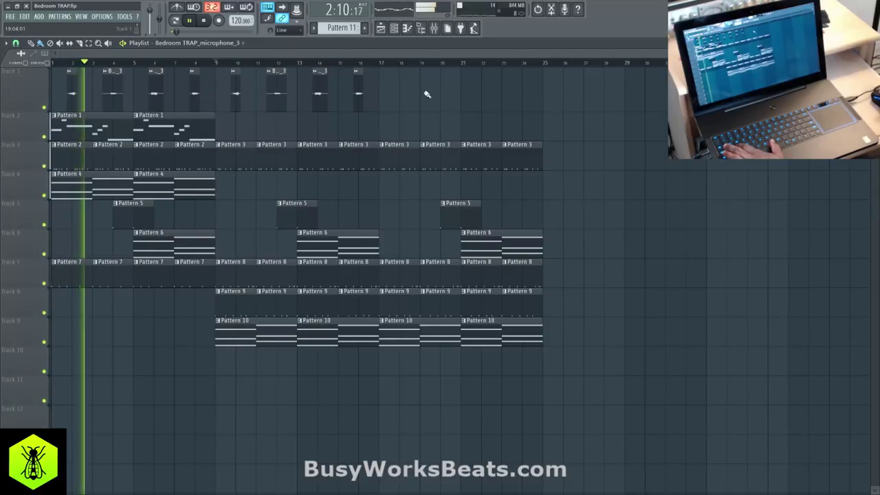
{"action": "key", "text": "F9"}
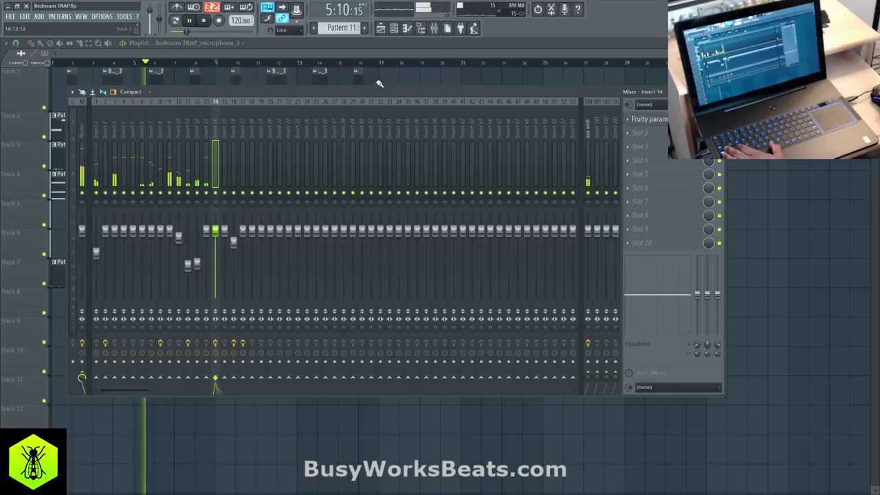
{"action": "key", "text": "F9"}
{"action": "left_click_drag", "start_coordinate": [169, 206], "coordinate": [378, 209]}
{"action": "right_click", "coordinate": [291, 217]}
{"action": "right_click", "coordinate": [458, 213]}
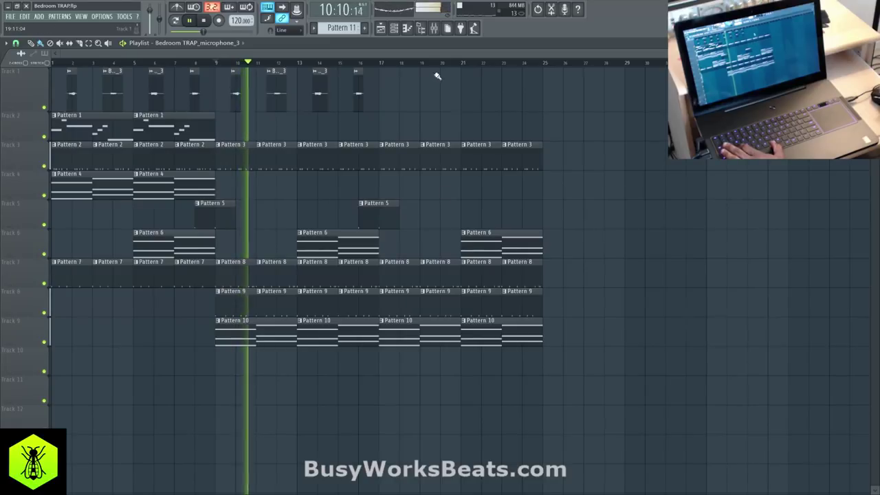
Check the Fruity Limiter in the Master's effect slot 10 and compare the mix with it switched on and off.
{"action": "key", "text": "F9"}
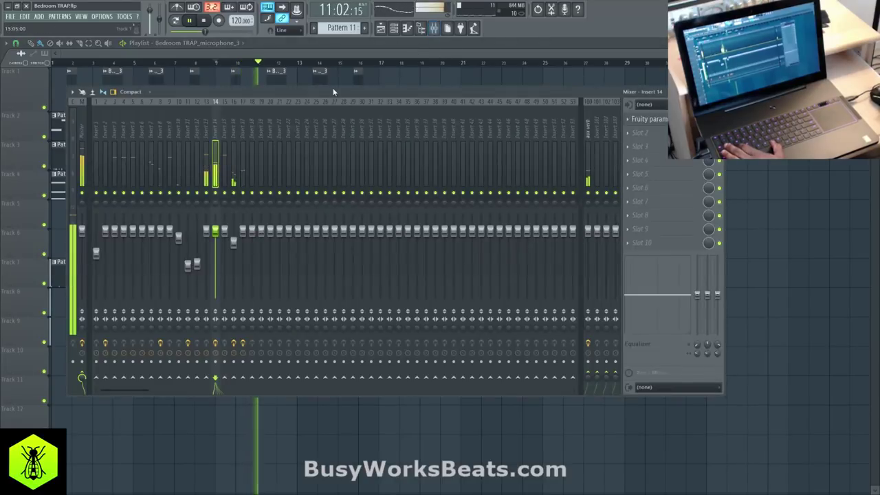
{"action": "left_click", "coordinate": [81, 142]}
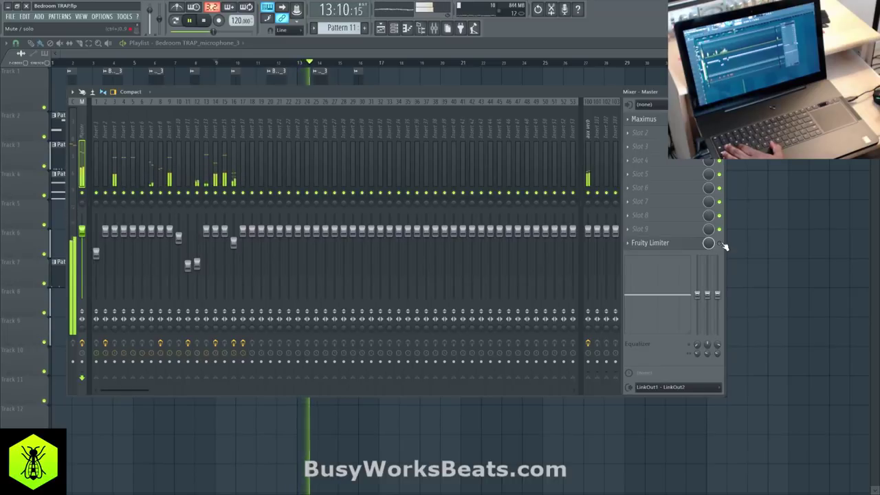
{"action": "left_click", "coordinate": [685, 246]}
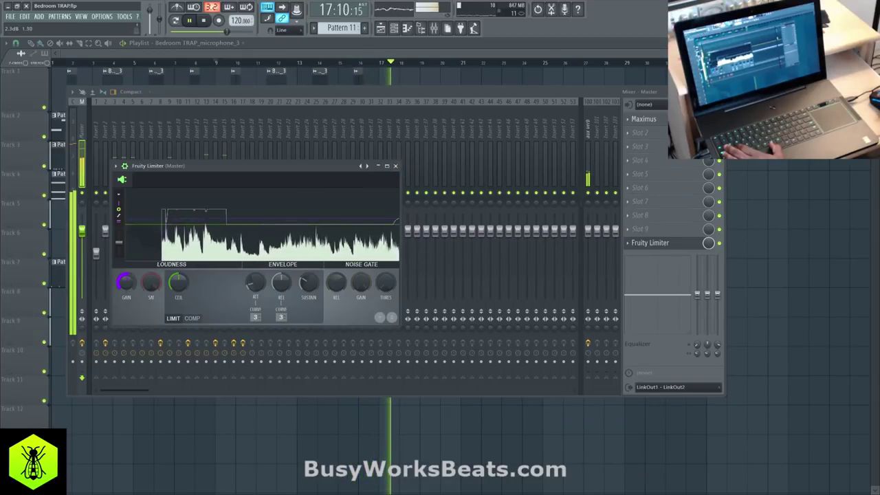
{"action": "left_click", "coordinate": [720, 244]}
{"action": "key", "text": "F9"}
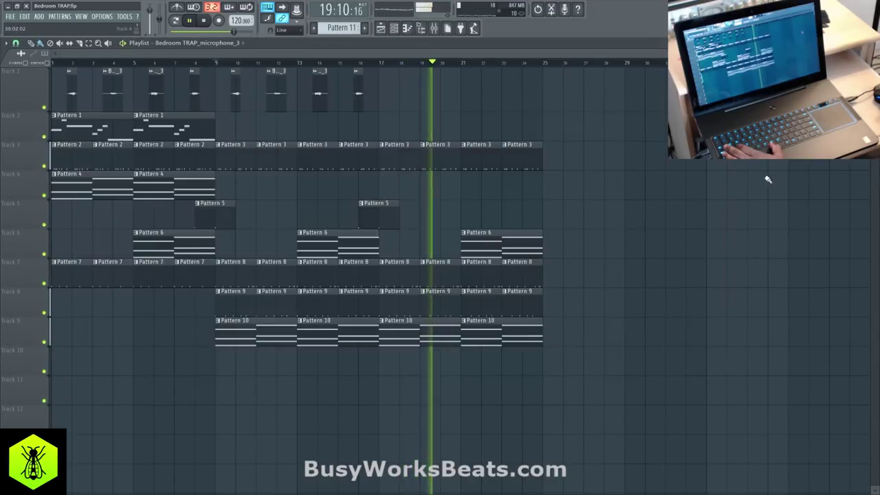
{"action": "left_click", "coordinate": [435, 30]}
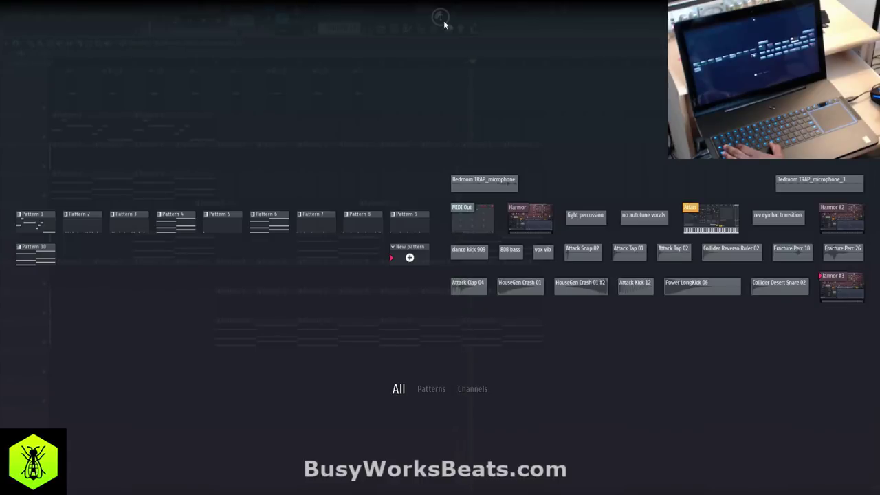
{"action": "key", "text": "Escape"}
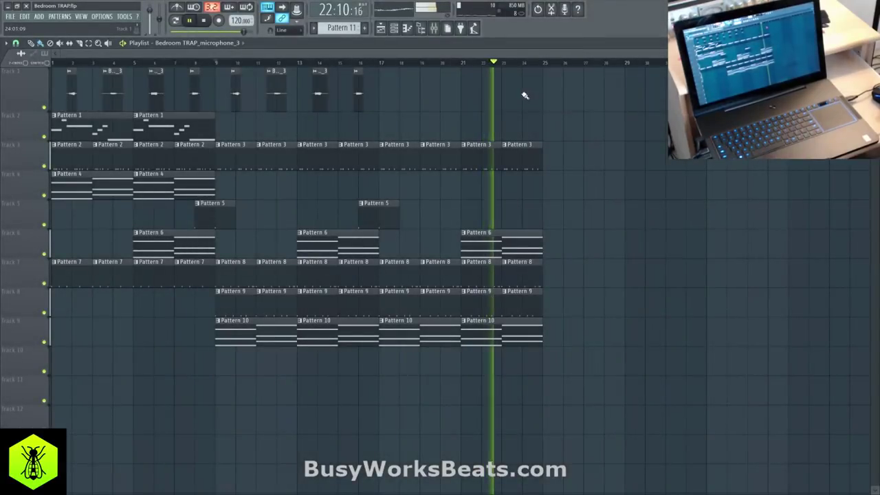
Switch the Fruity Limiter in the Master's effect slot 10 back on, then close its window and the mixer.
{"action": "left_click", "coordinate": [440, 35]}
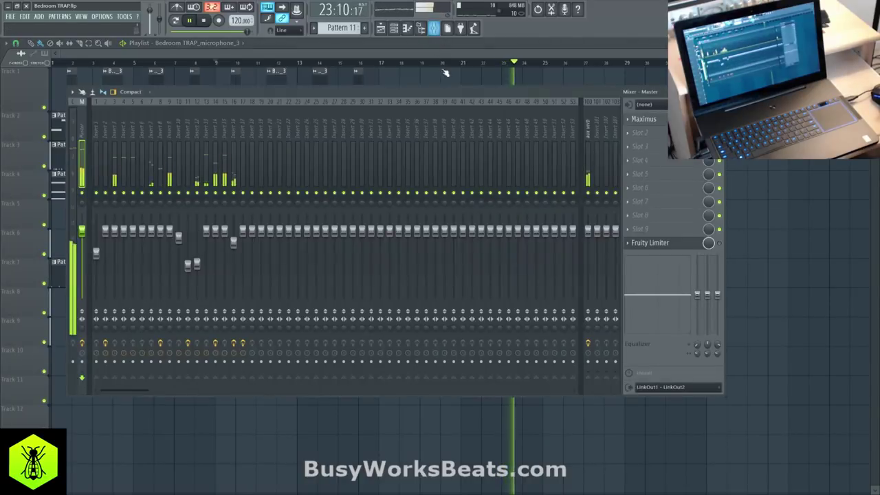
{"action": "left_click", "coordinate": [679, 244]}
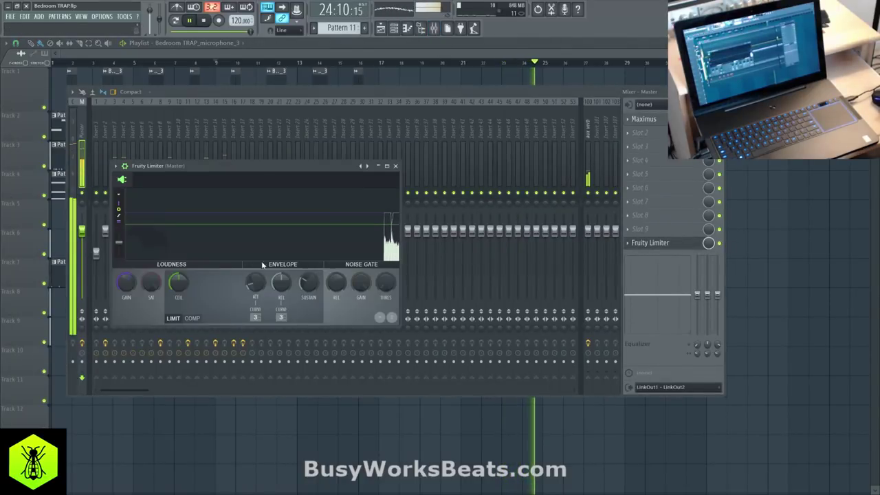
{"action": "left_click", "coordinate": [395, 167]}
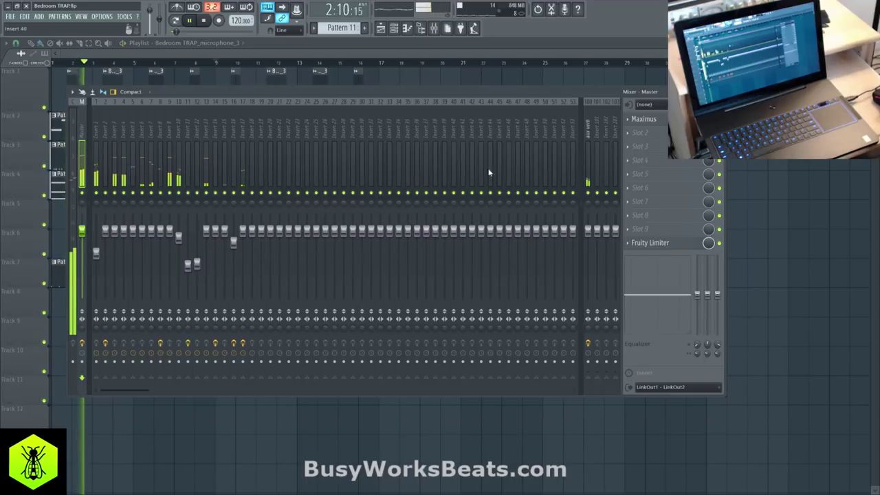
{"action": "right_click", "coordinate": [820, 161]}
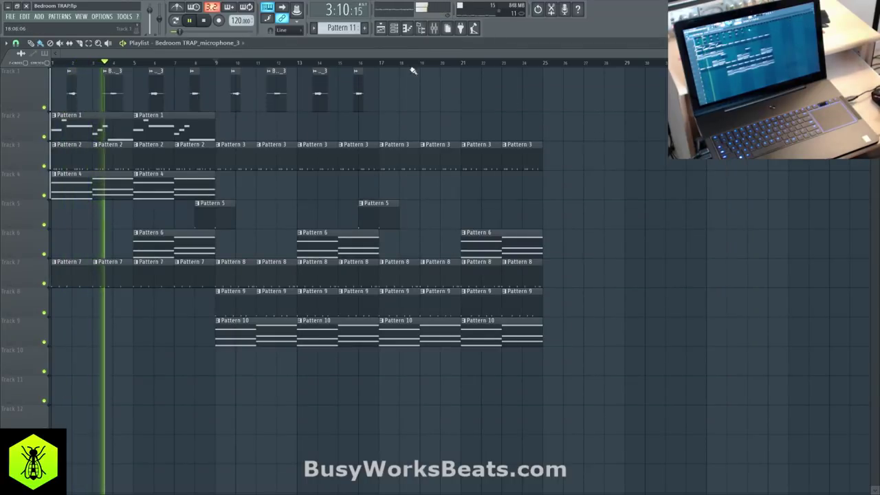
{"action": "left_click", "coordinate": [438, 33]}
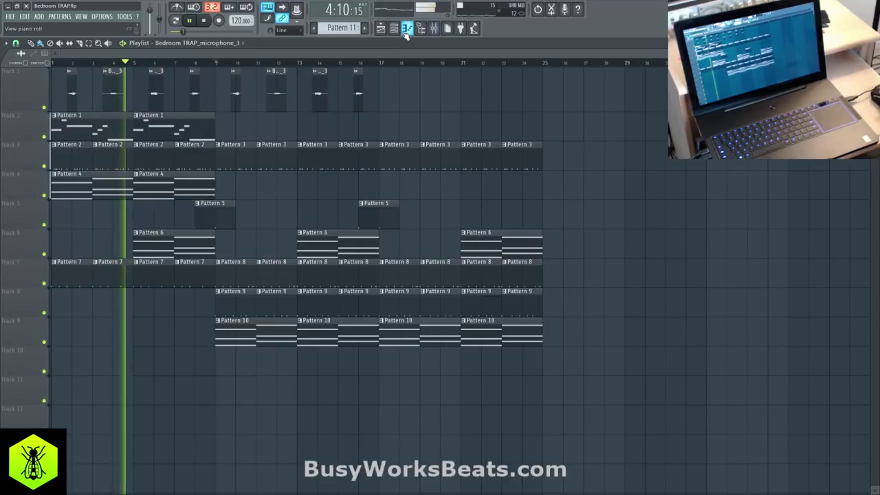
{"action": "left_click", "coordinate": [407, 30]}
{"action": "left_click", "coordinate": [395, 29]}
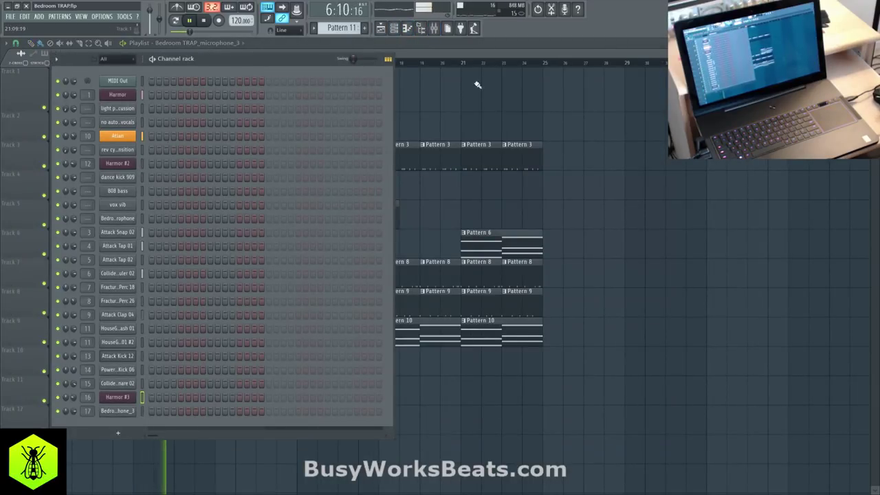
{"action": "left_click", "coordinate": [395, 29]}
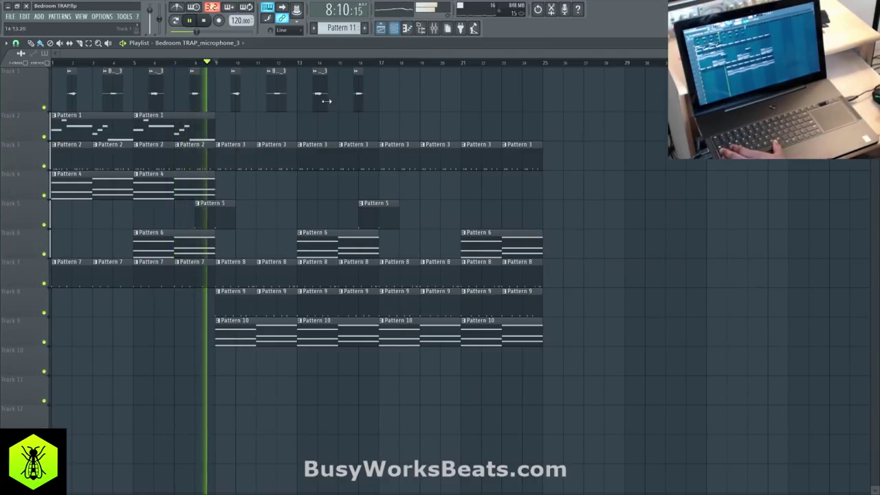
Copy the two Pattern 1 clips on Track 2 to bars 17 and 21, and delete the four Pattern 9 clips from bar 17 onward.
{"action": "left_click_drag", "start_coordinate": [245, 124], "coordinate": [440, 109]}
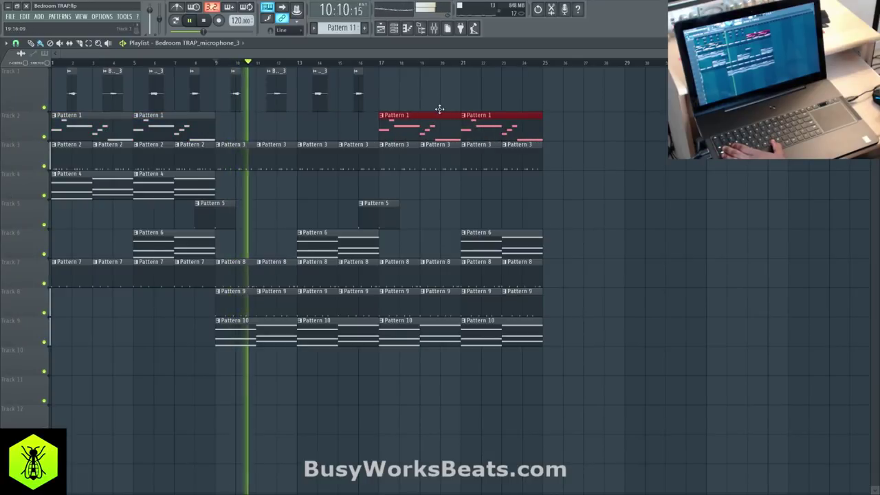
{"action": "right_click", "coordinate": [411, 302]}
{"action": "right_click", "coordinate": [448, 305]}
{"action": "right_click", "coordinate": [482, 306]}
{"action": "right_click", "coordinate": [517, 309]}
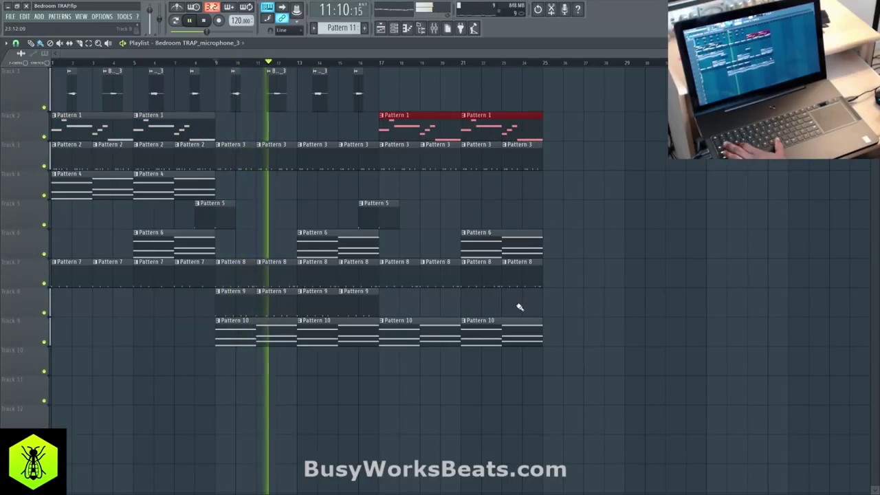
{"action": "left_click", "coordinate": [621, 289], "text": "ctrl"}
{"action": "left_click", "coordinate": [434, 31]}
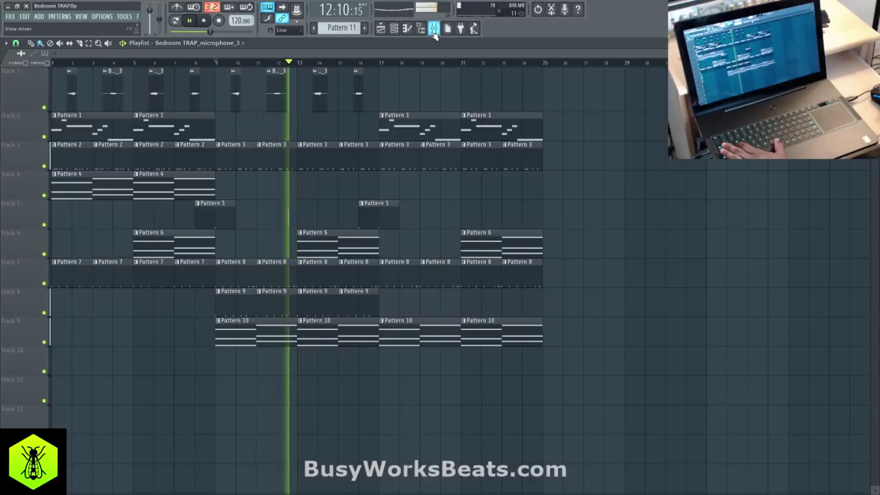
{"action": "left_click", "coordinate": [434, 31]}
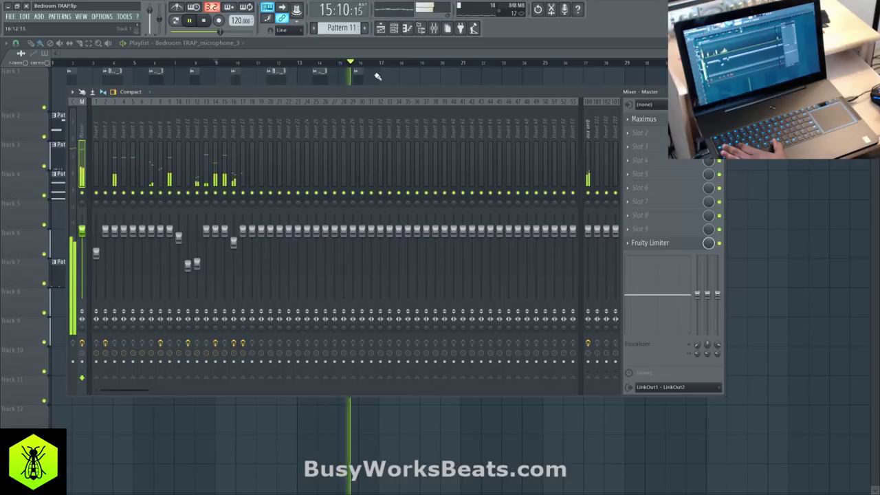
{"action": "key", "text": "F9"}
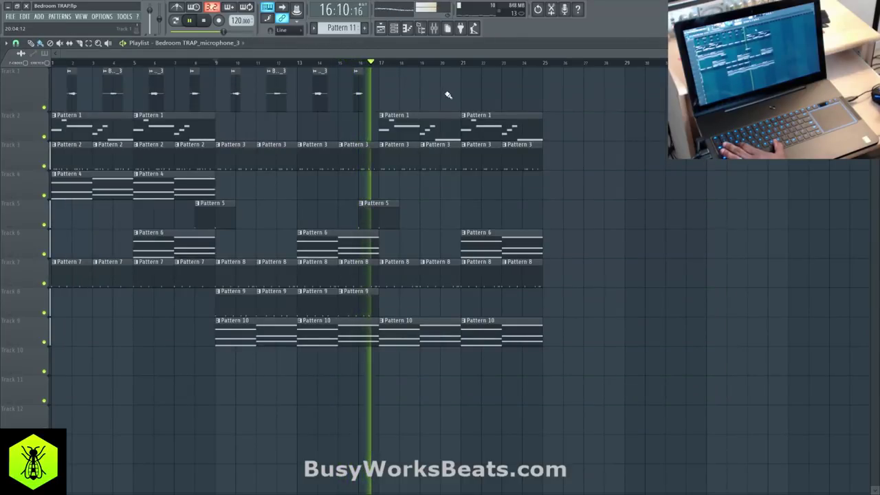
{"action": "left_click", "coordinate": [396, 31]}
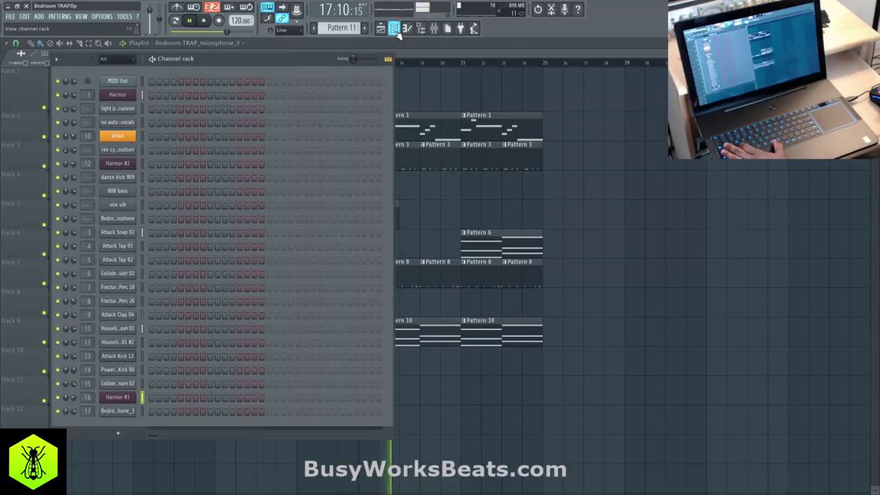
{"action": "key", "text": "F6"}
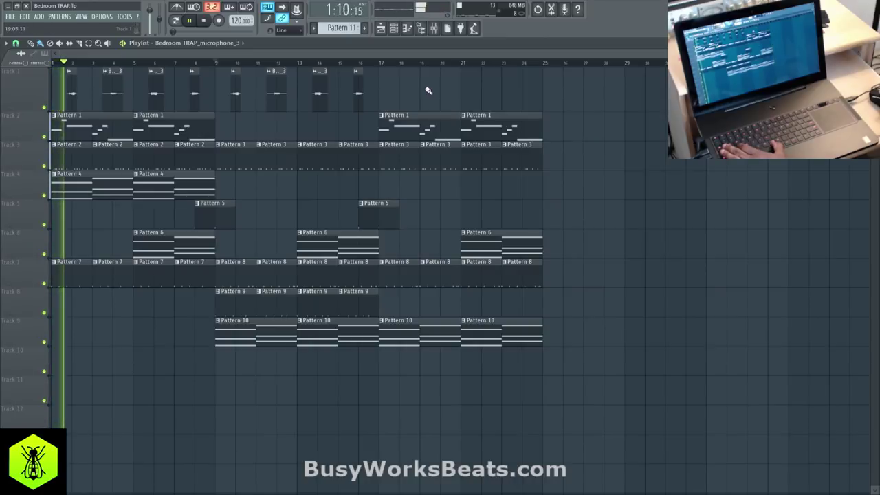
Lower the volume of mixer Insert 17 to about 86% (-3.3 dB) during playback, comparing it with Inserts 10 and 13.
{"action": "key", "text": "F9"}
{"action": "left_click_drag", "start_coordinate": [247, 230], "coordinate": [244, 239]}
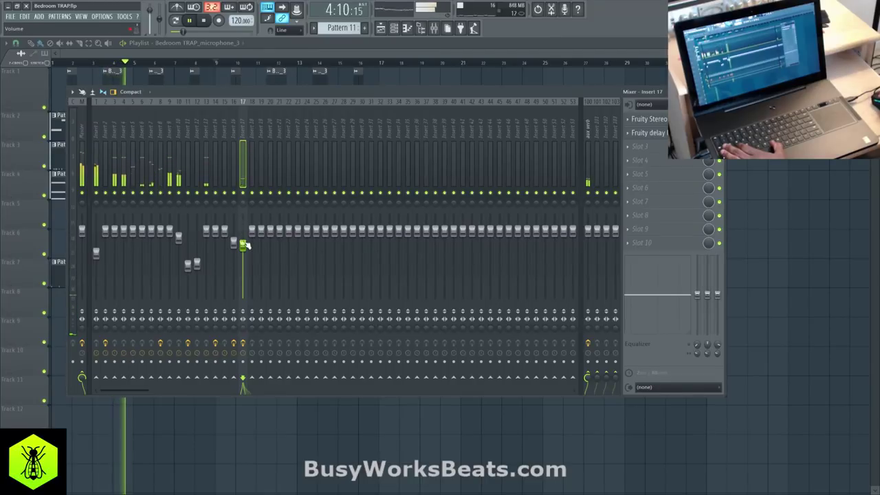
{"action": "left_click", "coordinate": [180, 138]}
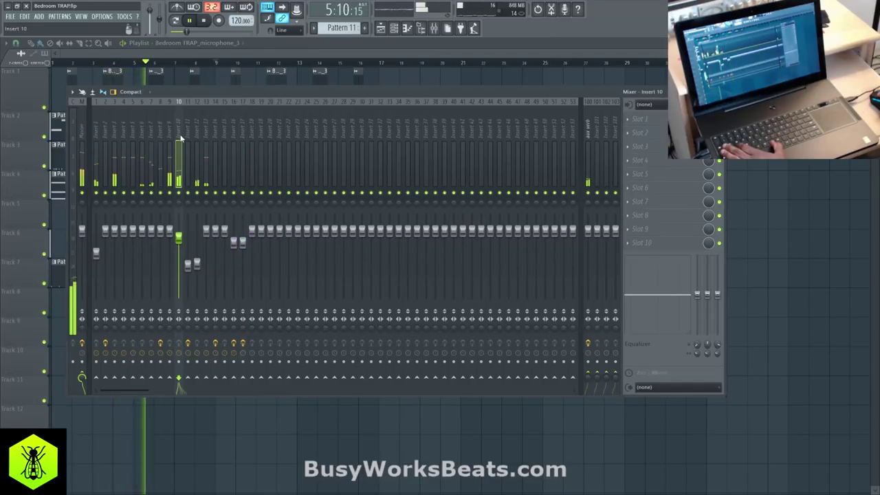
{"action": "left_click", "coordinate": [206, 125]}
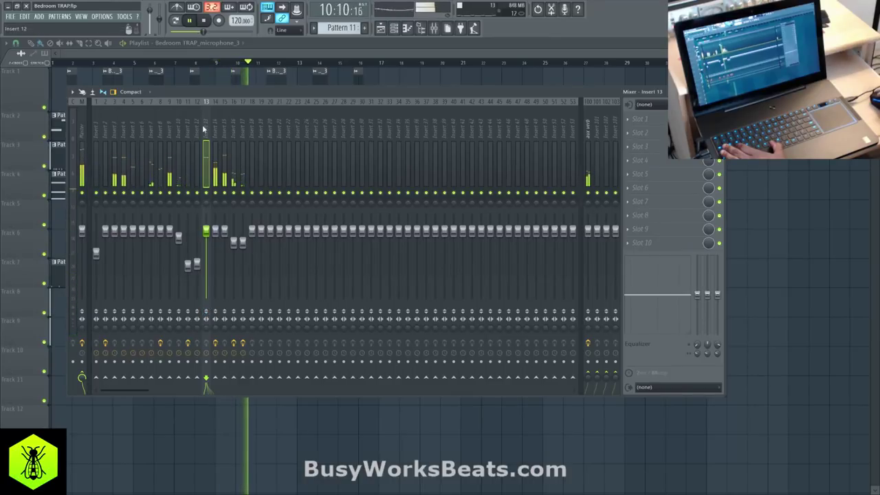
{"action": "left_click", "coordinate": [719, 91]}
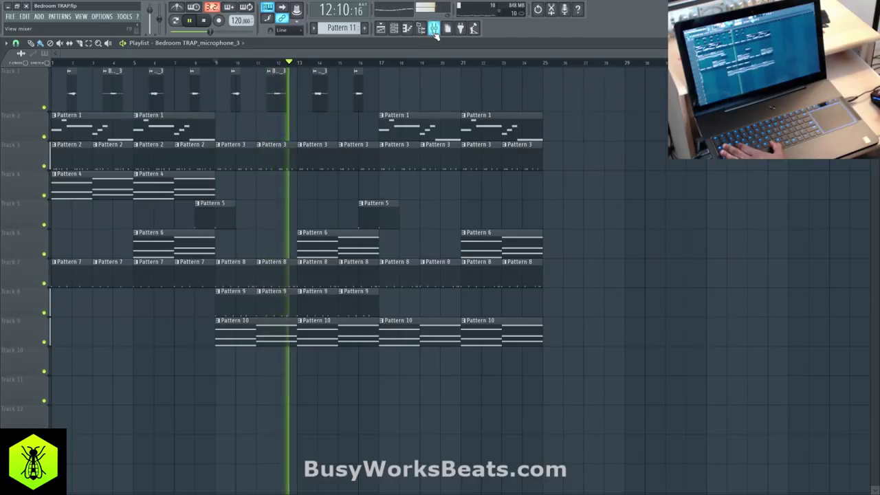
{"action": "key", "text": "F9"}
{"action": "left_click", "coordinate": [241, 243]}
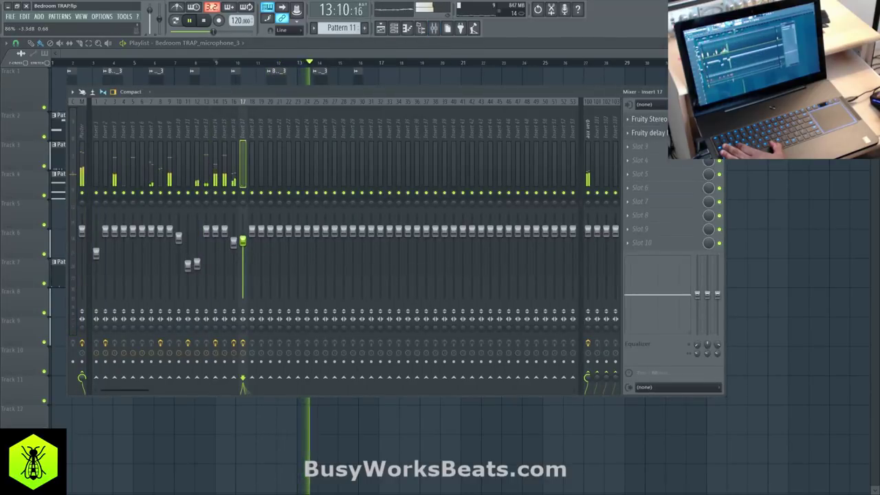
{"action": "left_click", "coordinate": [719, 91]}
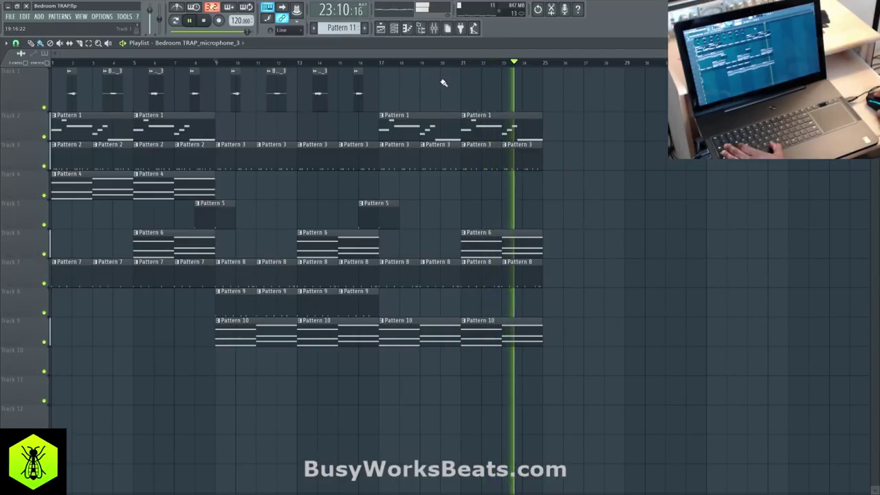
Stop the song's playback and close the playlist window.
{"action": "left_click", "coordinate": [396, 29]}
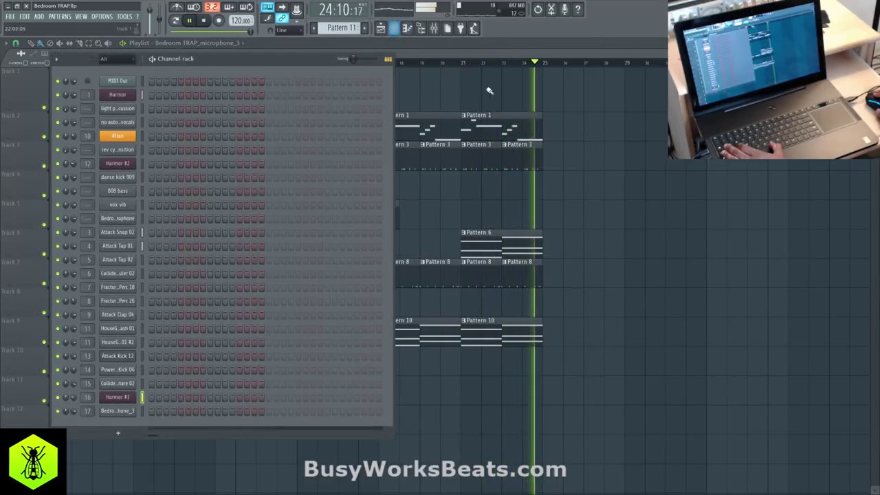
{"action": "right_click", "coordinate": [509, 97]}
{"action": "key", "text": "space"}
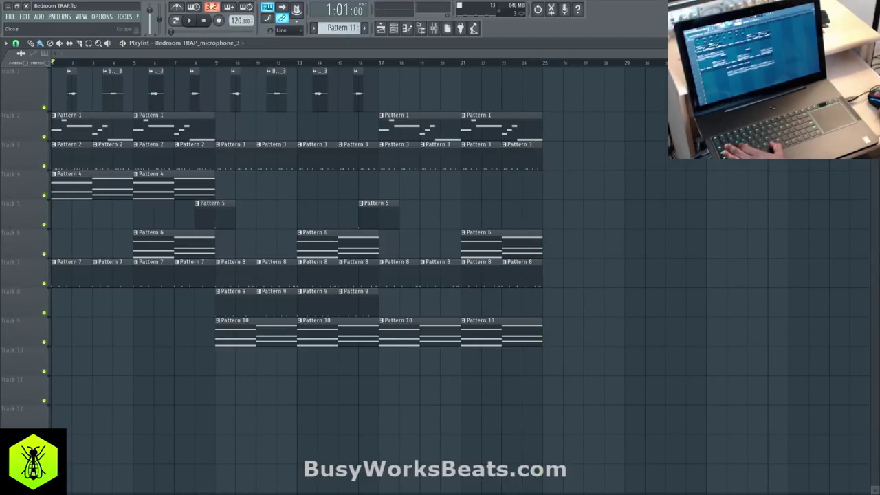
{"action": "left_click", "coordinate": [874, 43]}
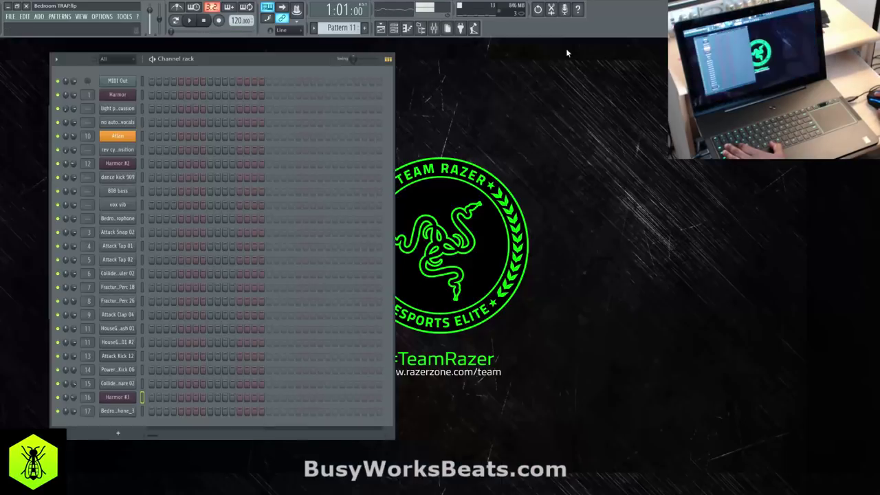
Check the sampler settings of the Attack Kick 12 channel, close them and return to the channel rack.
{"action": "left_click", "coordinate": [395, 30]}
{"action": "left_click", "coordinate": [395, 29]}
{"action": "left_click", "coordinate": [394, 30]}
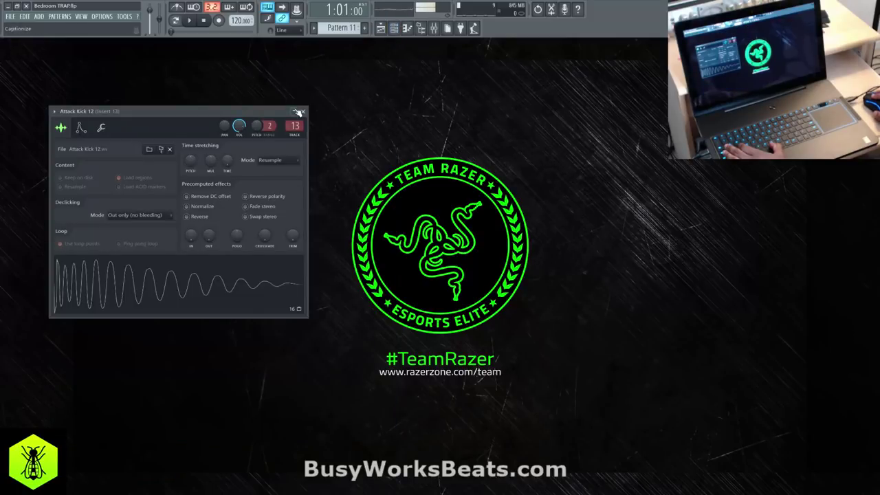
{"action": "left_click", "coordinate": [299, 112]}
{"action": "left_click", "coordinate": [393, 27]}
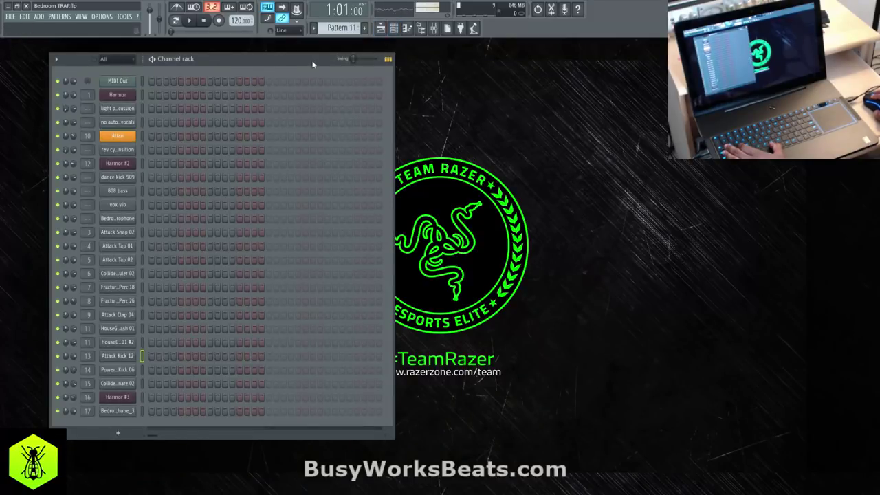